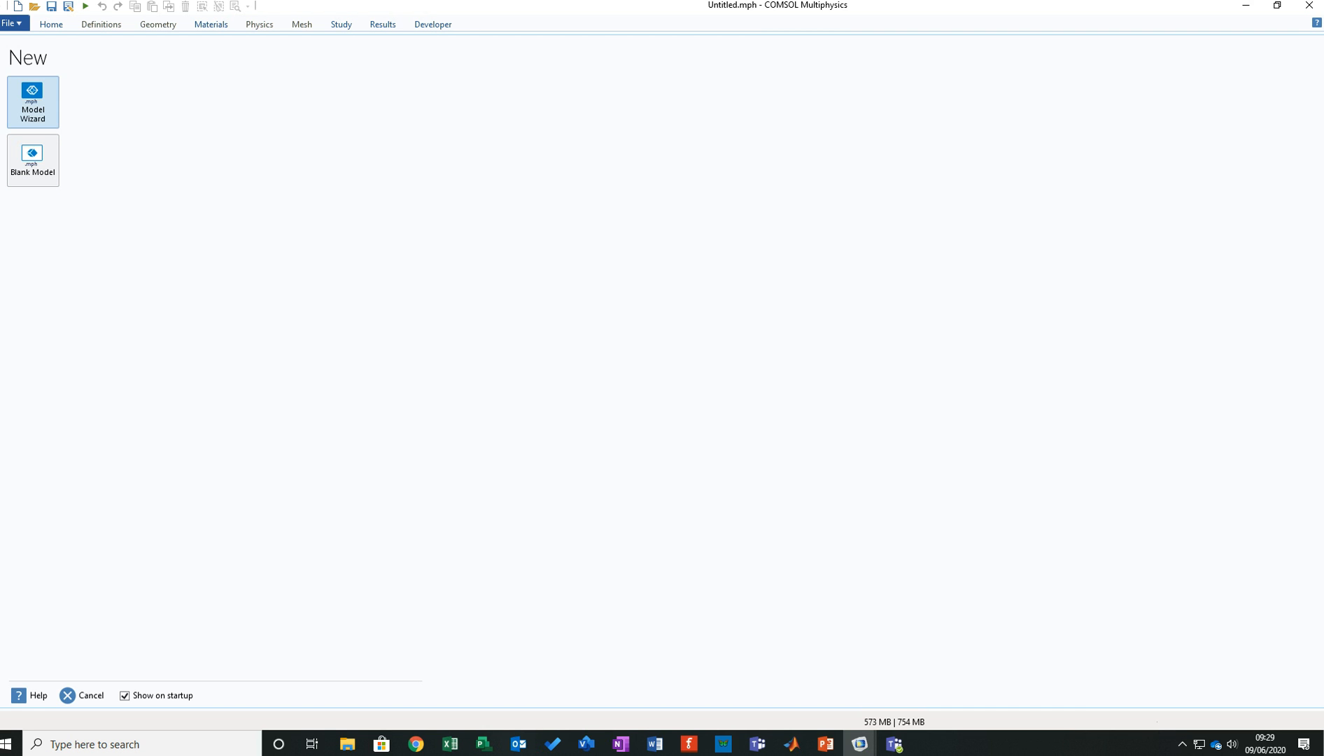
# Start a new model with the Model Wizard and add the Solid Mechanics interface from the Structural Mechanics group.
pyautogui.click(32, 101)
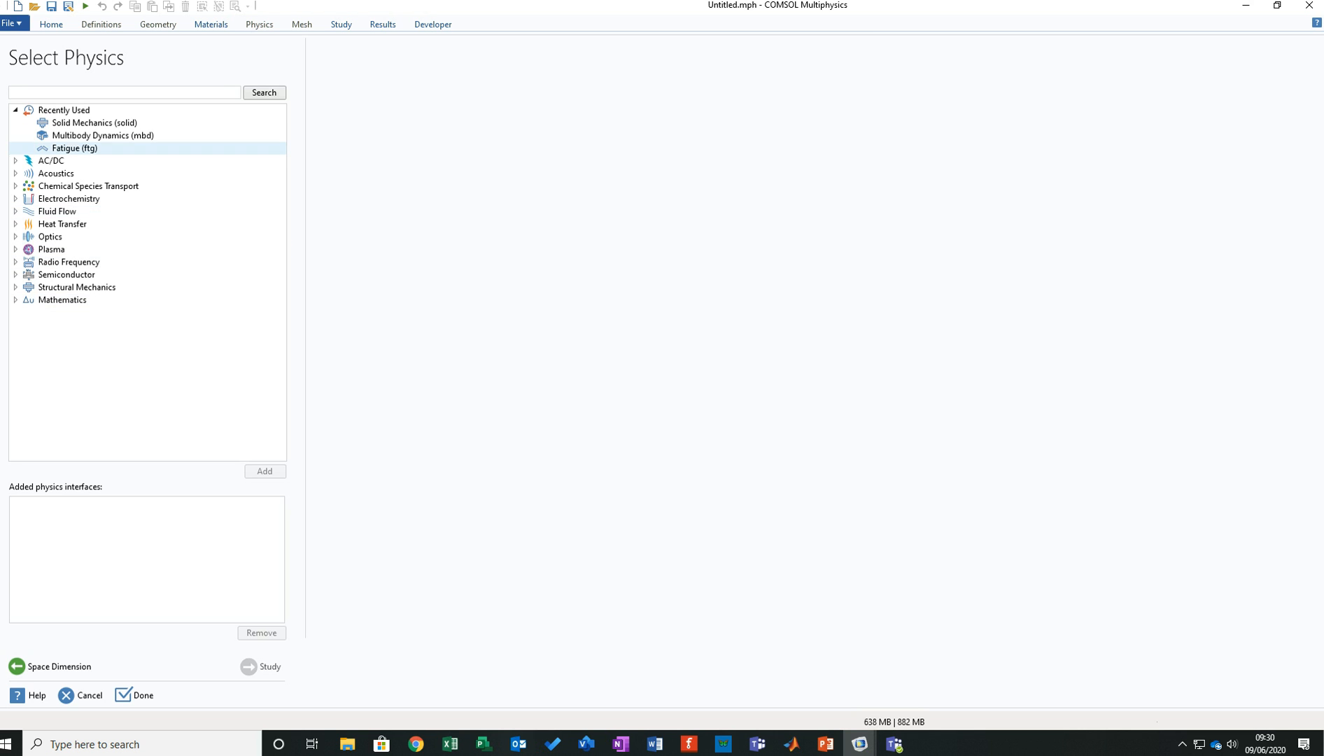
pyautogui.click(16, 110)
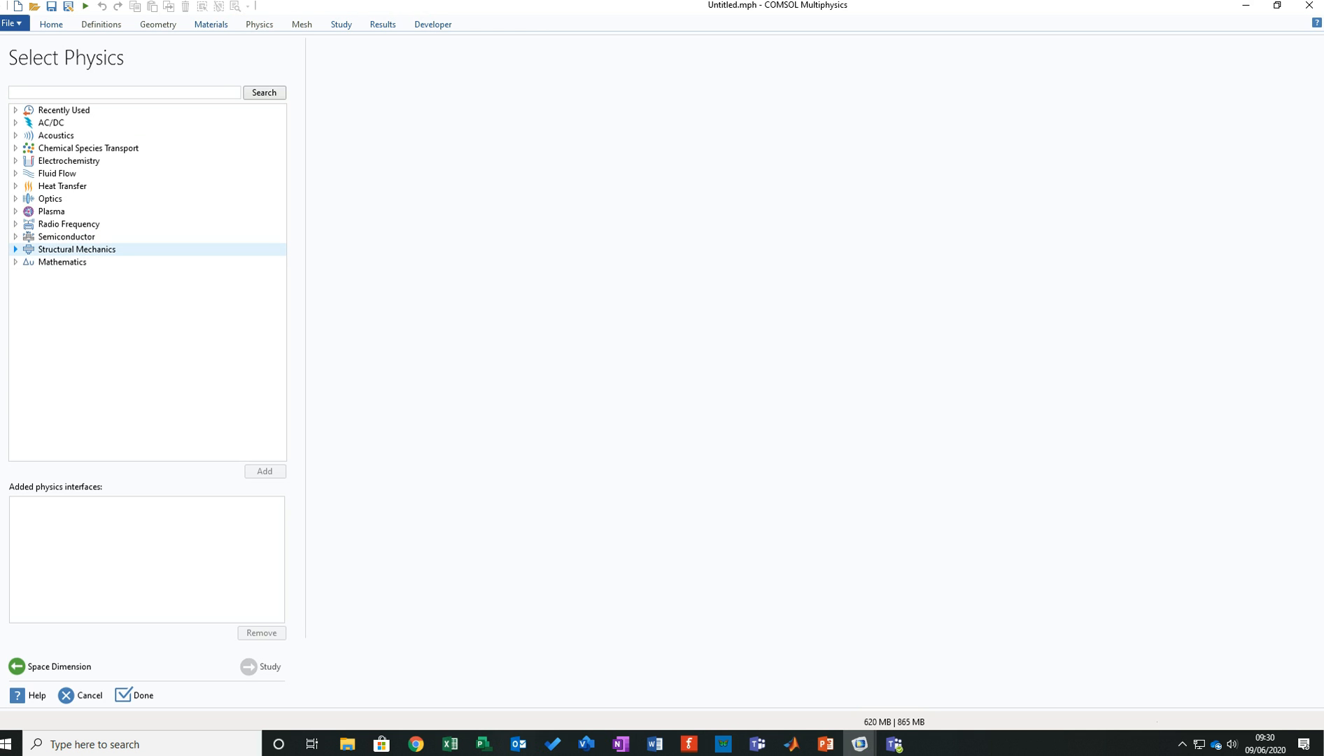
pyautogui.click(15, 249)
pyautogui.scroll(-2, 140, 401)
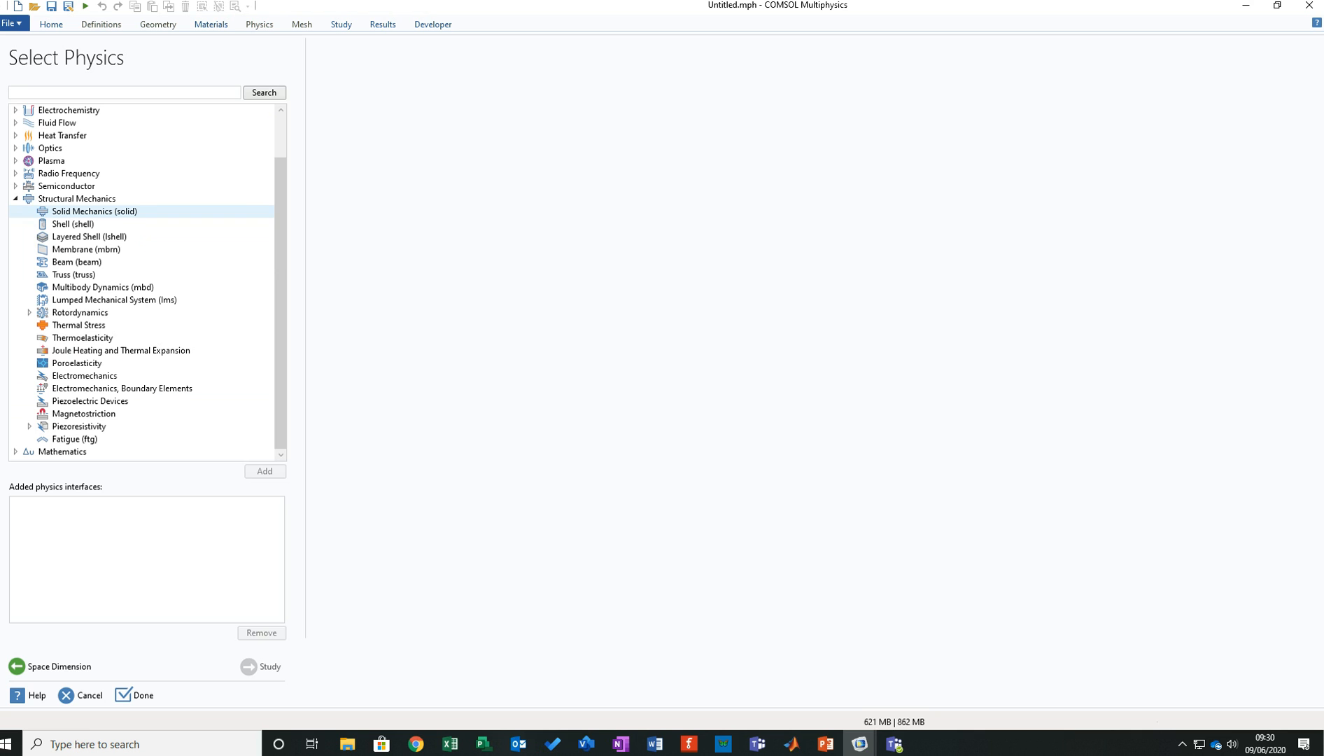
pyautogui.click(95, 211)
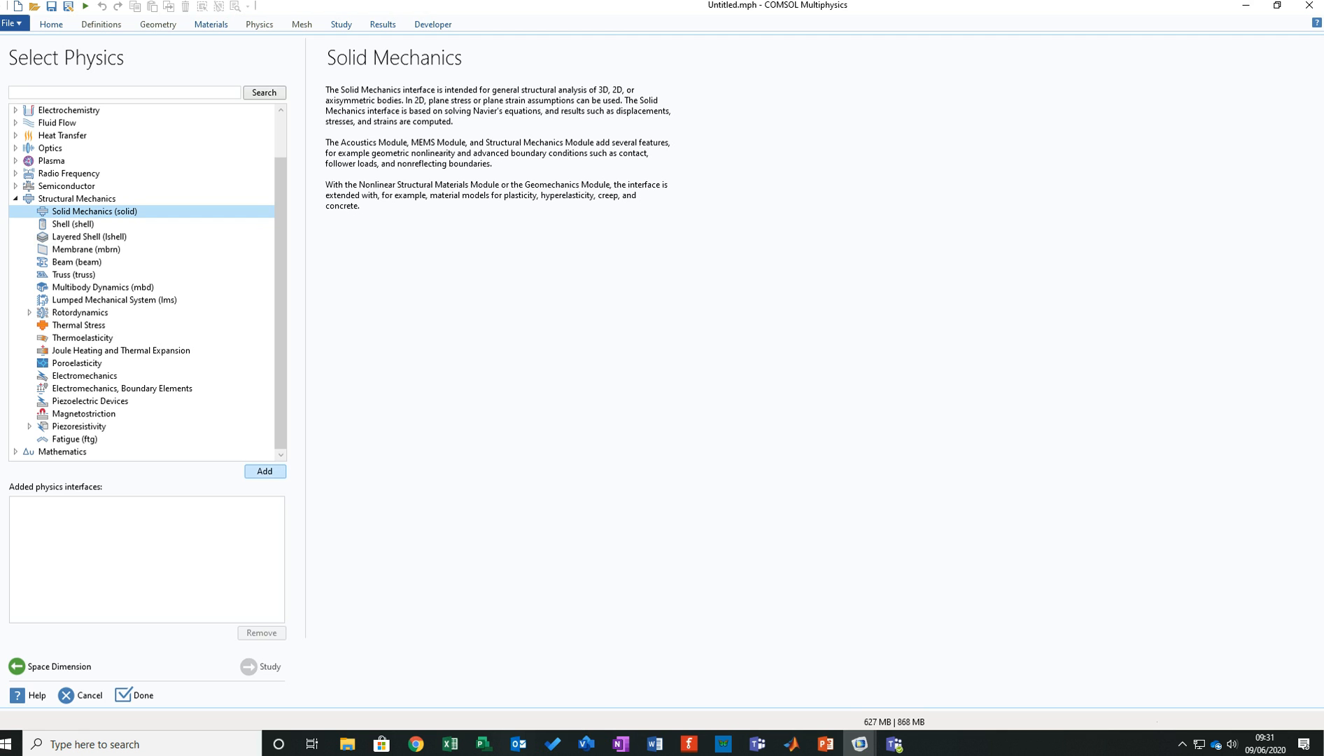
pyautogui.click(265, 471)
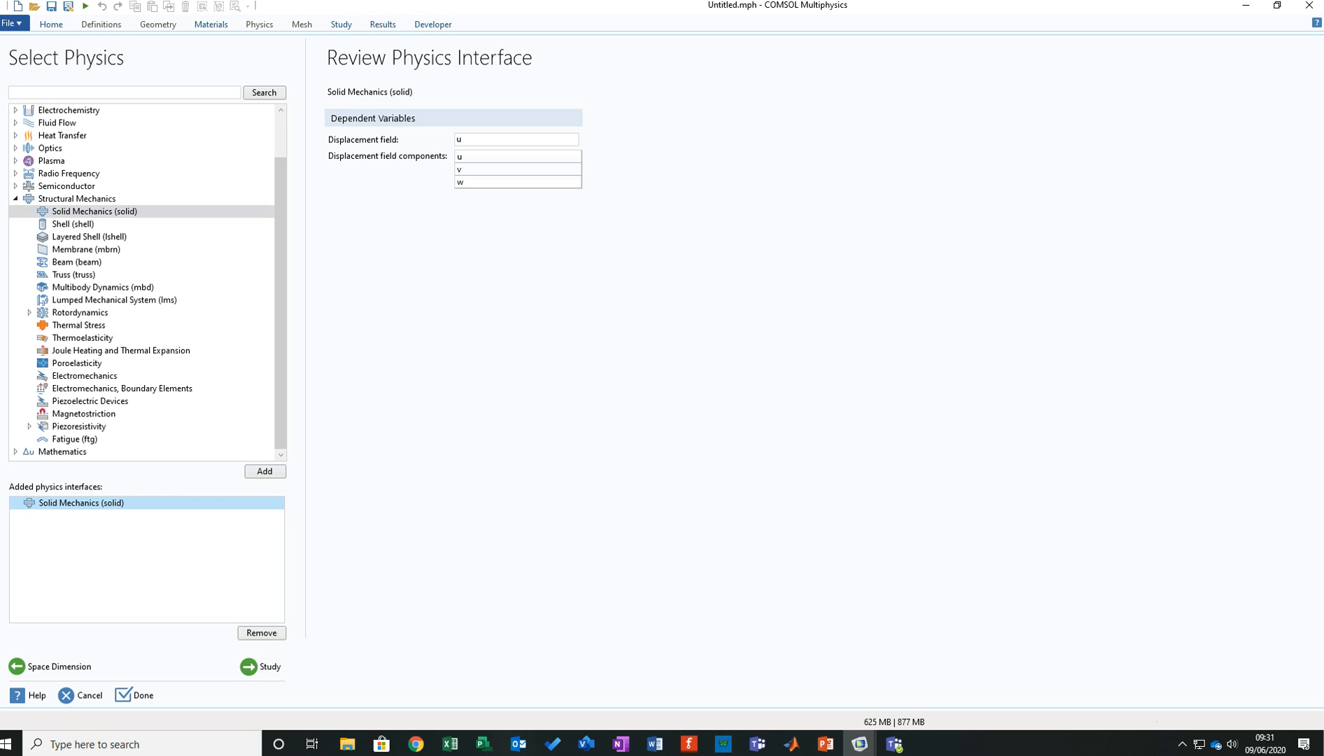
# Choose a Stationary study for the Solid Mechanics physics and finish the model setup.
pyautogui.click(262, 666)
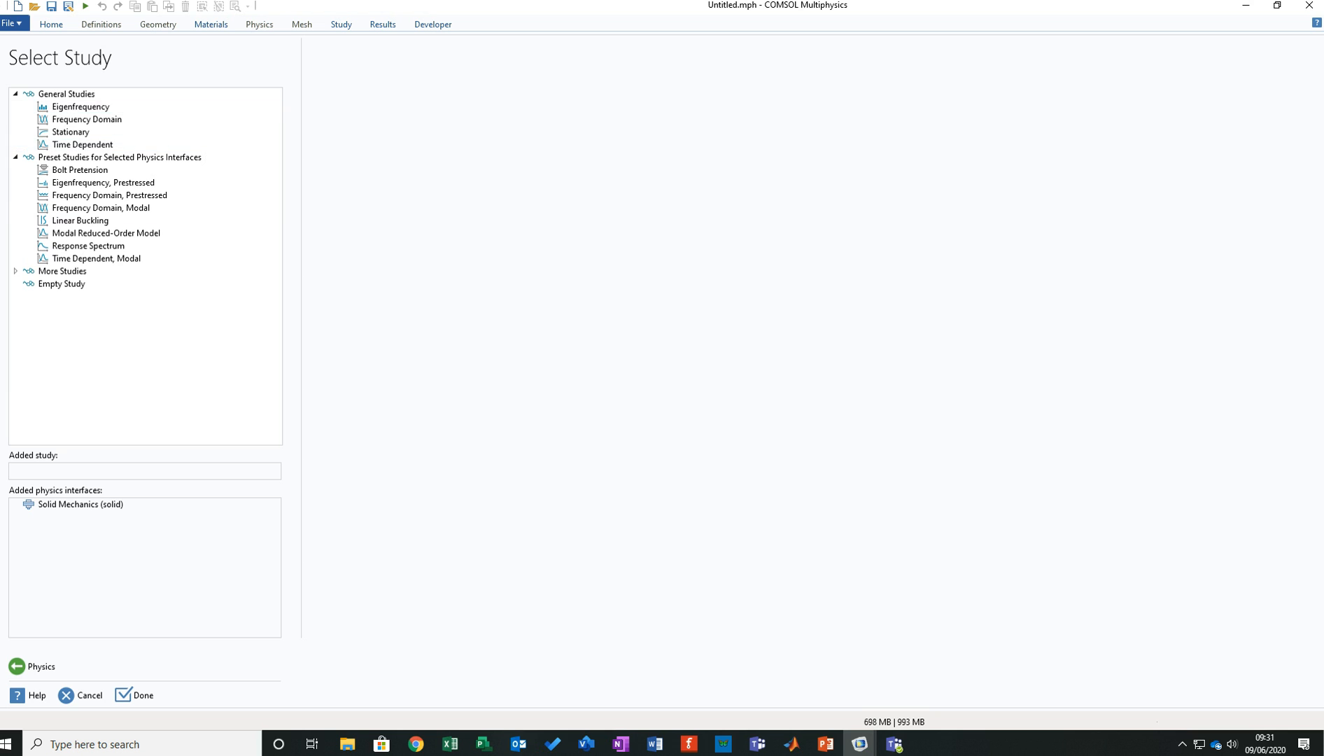
pyautogui.click(71, 132)
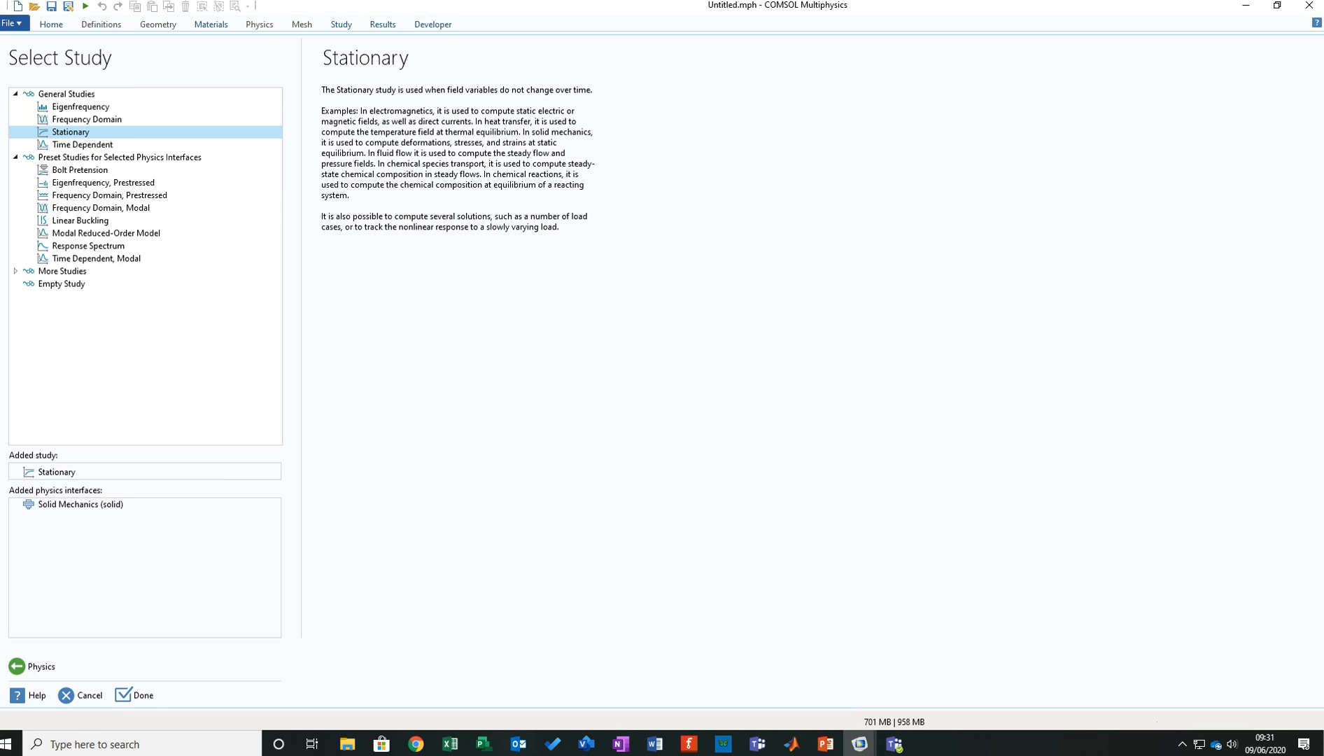
pyautogui.click(132, 695)
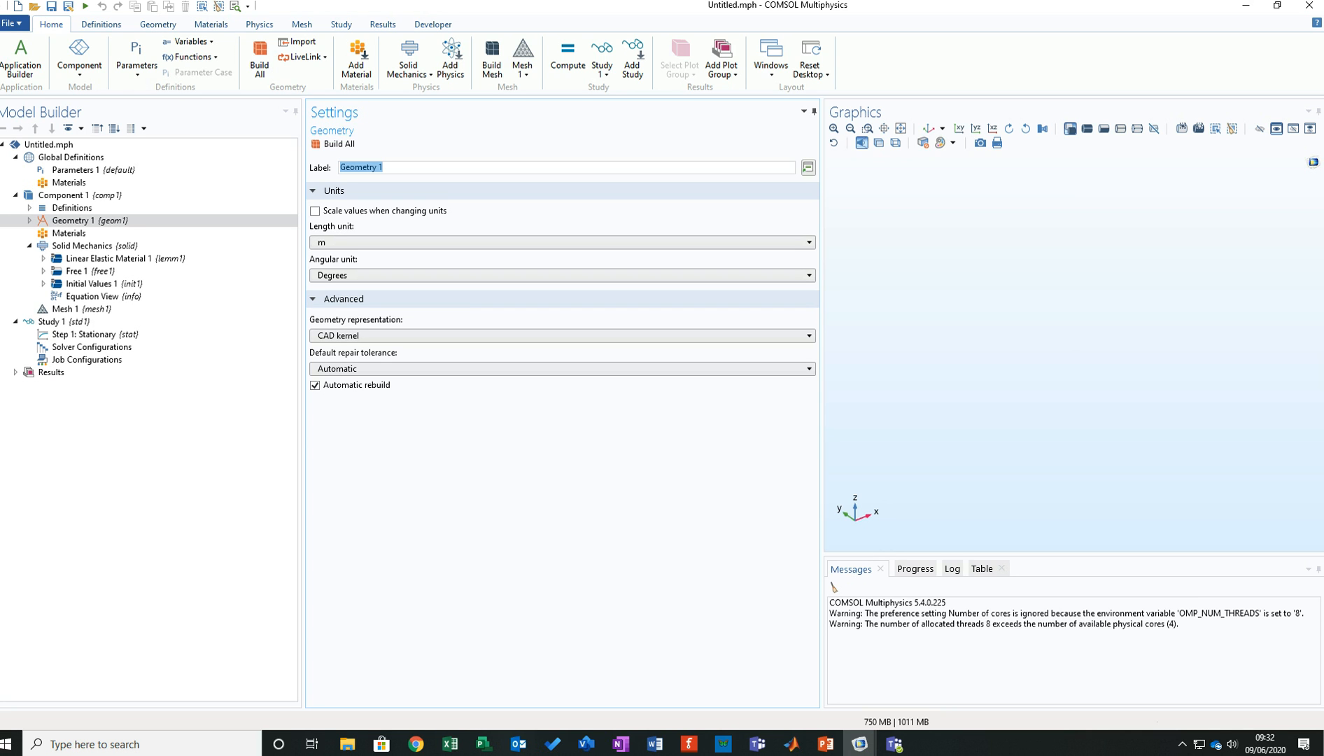
# Label the geometry Pipe and set its length unit to mm.
pyautogui.write('Pipe')
pyautogui.press('Return')
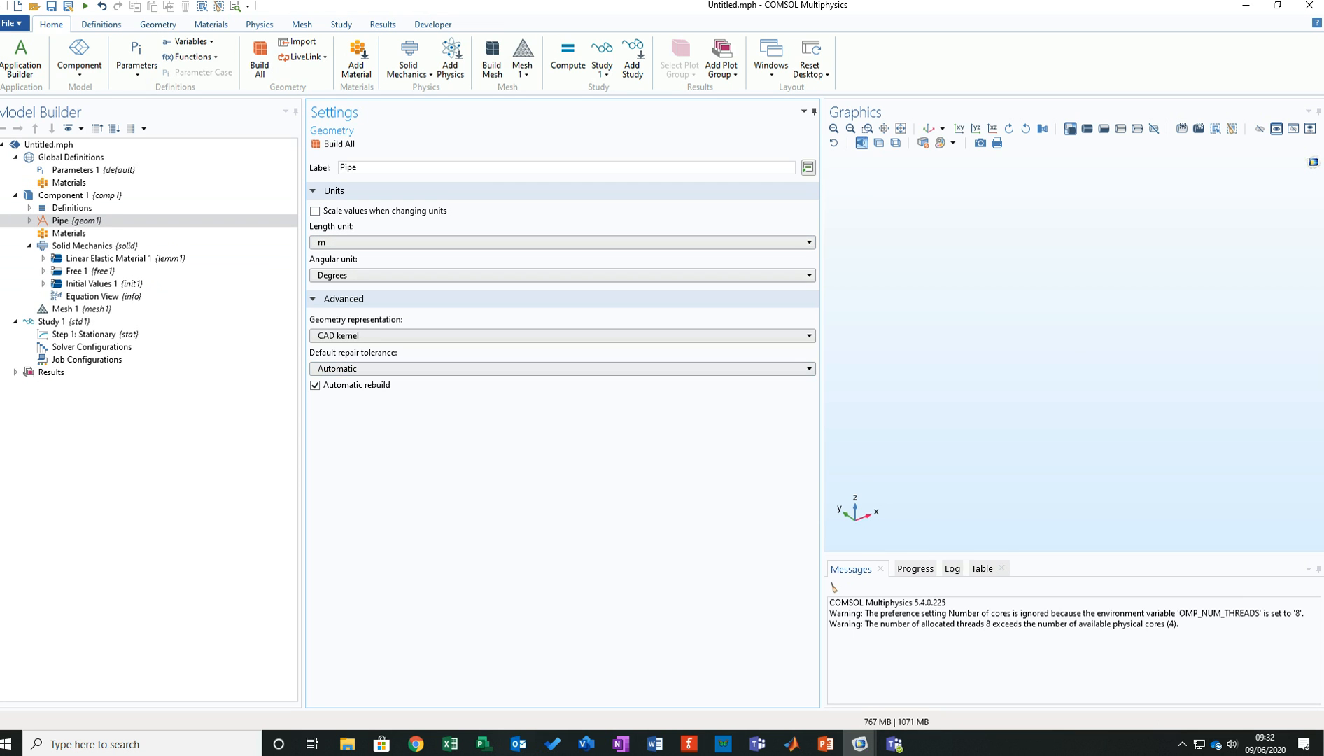
pyautogui.click(562, 242)
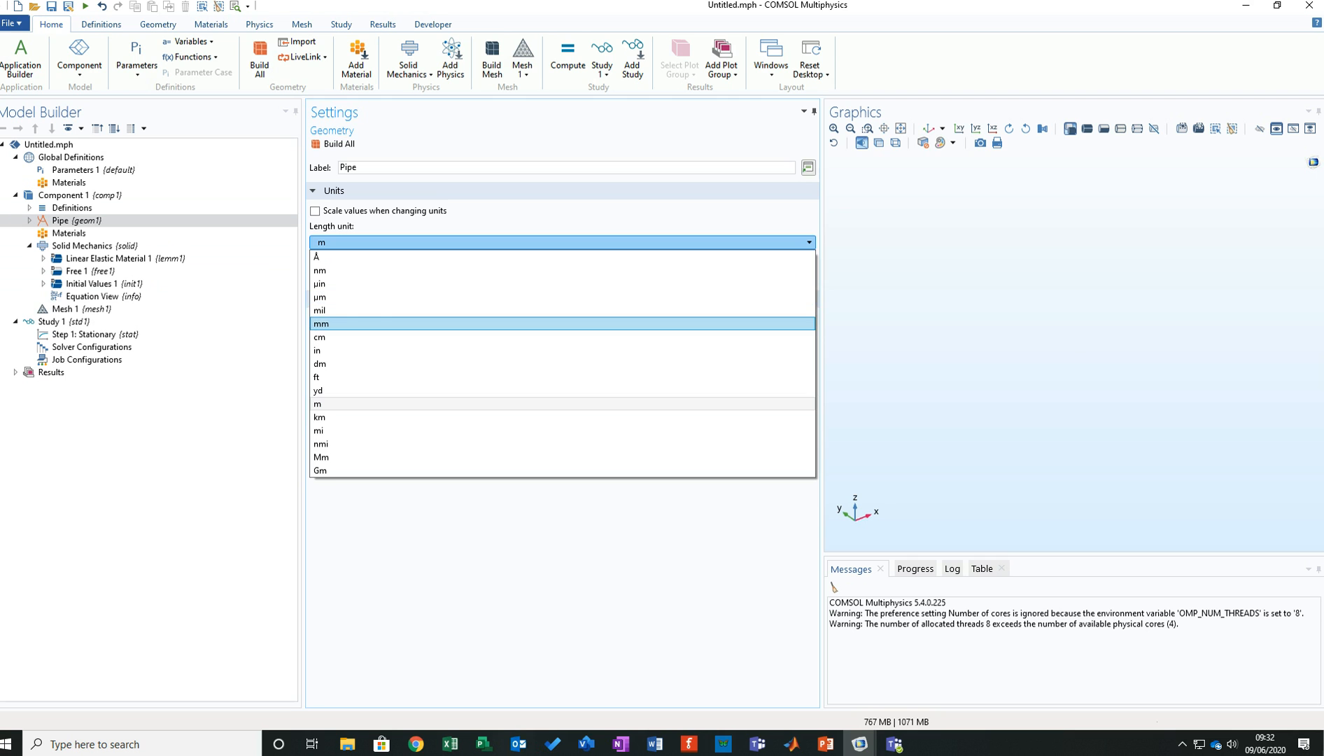
pyautogui.click(322, 323)
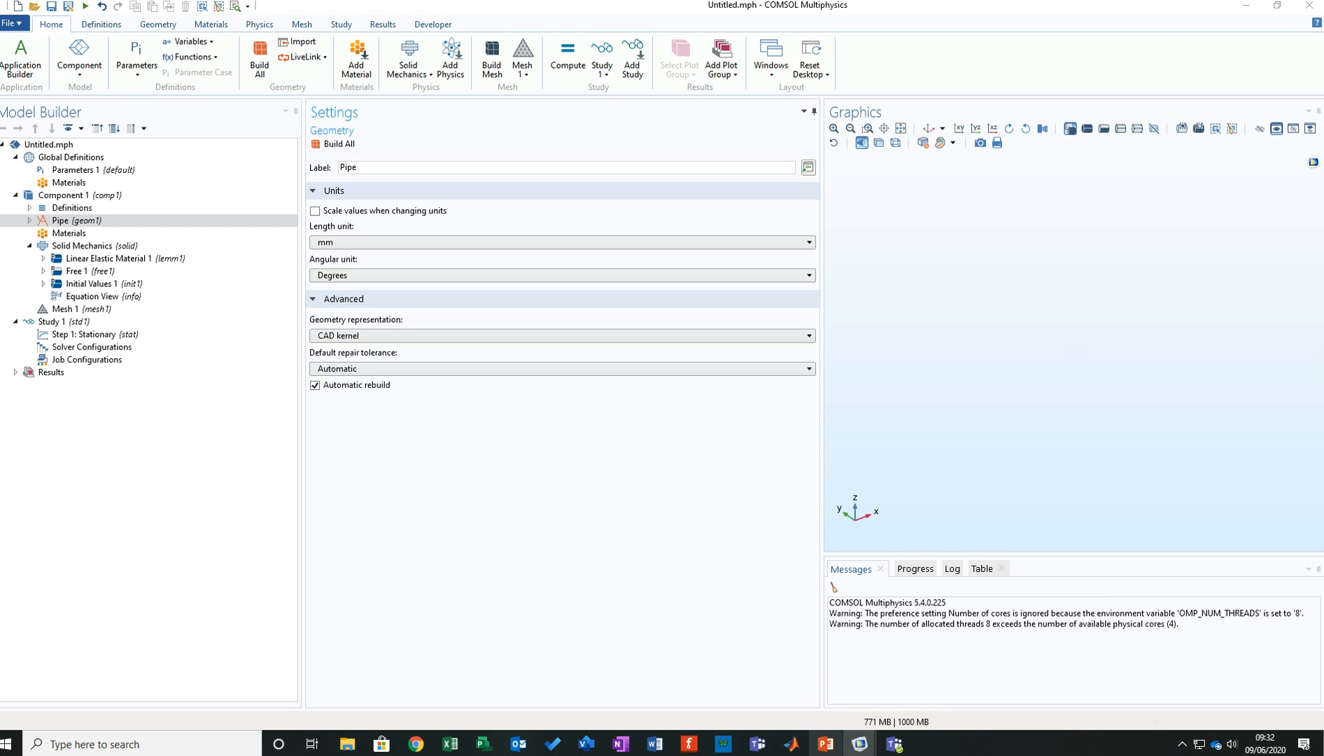
# Switch to PowerPoint, show the Scenario slide with the pipe dimensions, and move its window off the model view.
pyautogui.click(826, 743)
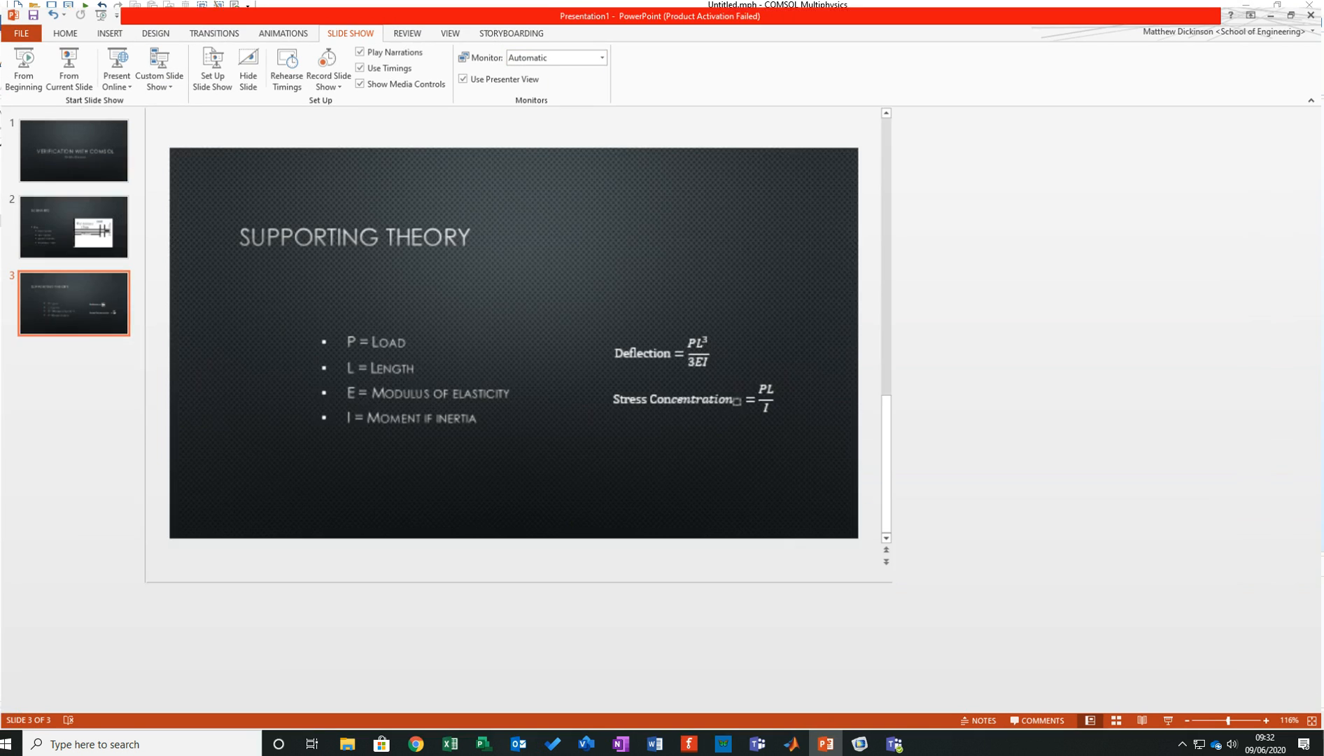
pyautogui.press('pageup')
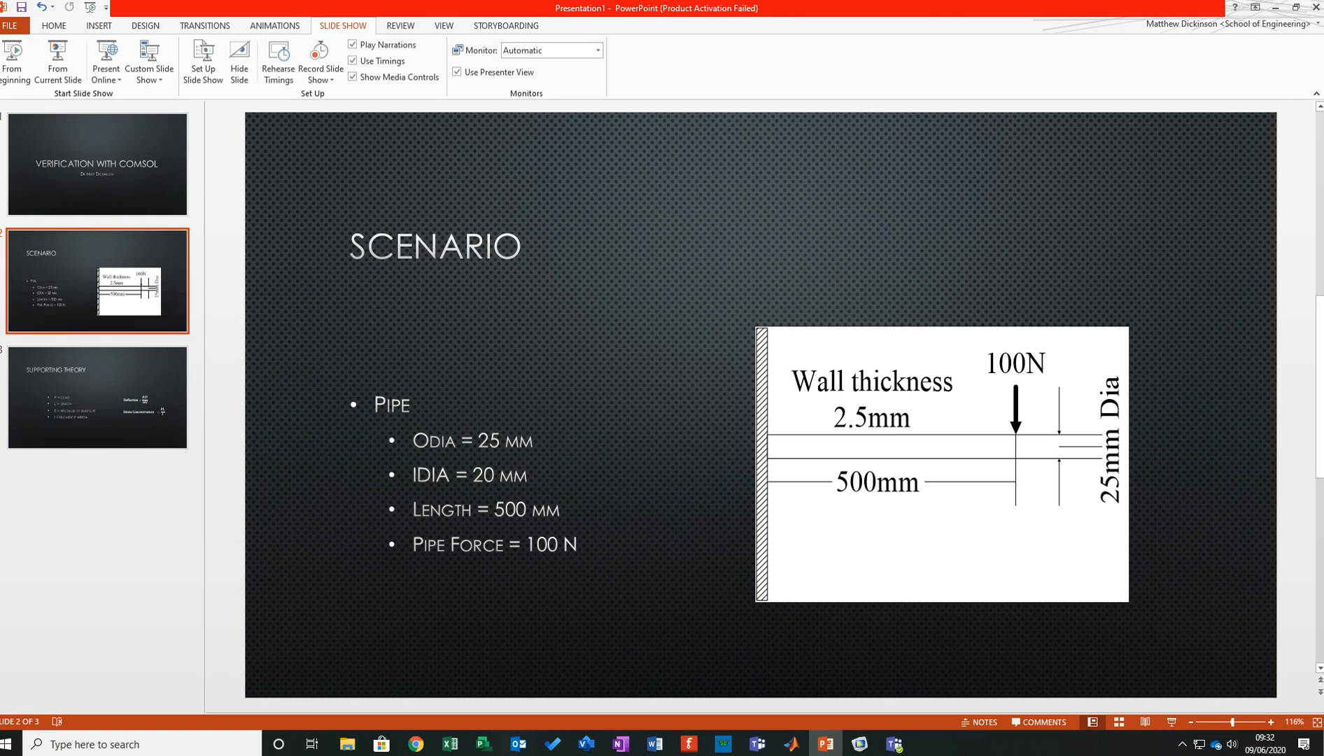
pyautogui.moveTo(700, 8); pyautogui.dragTo(2, 290)
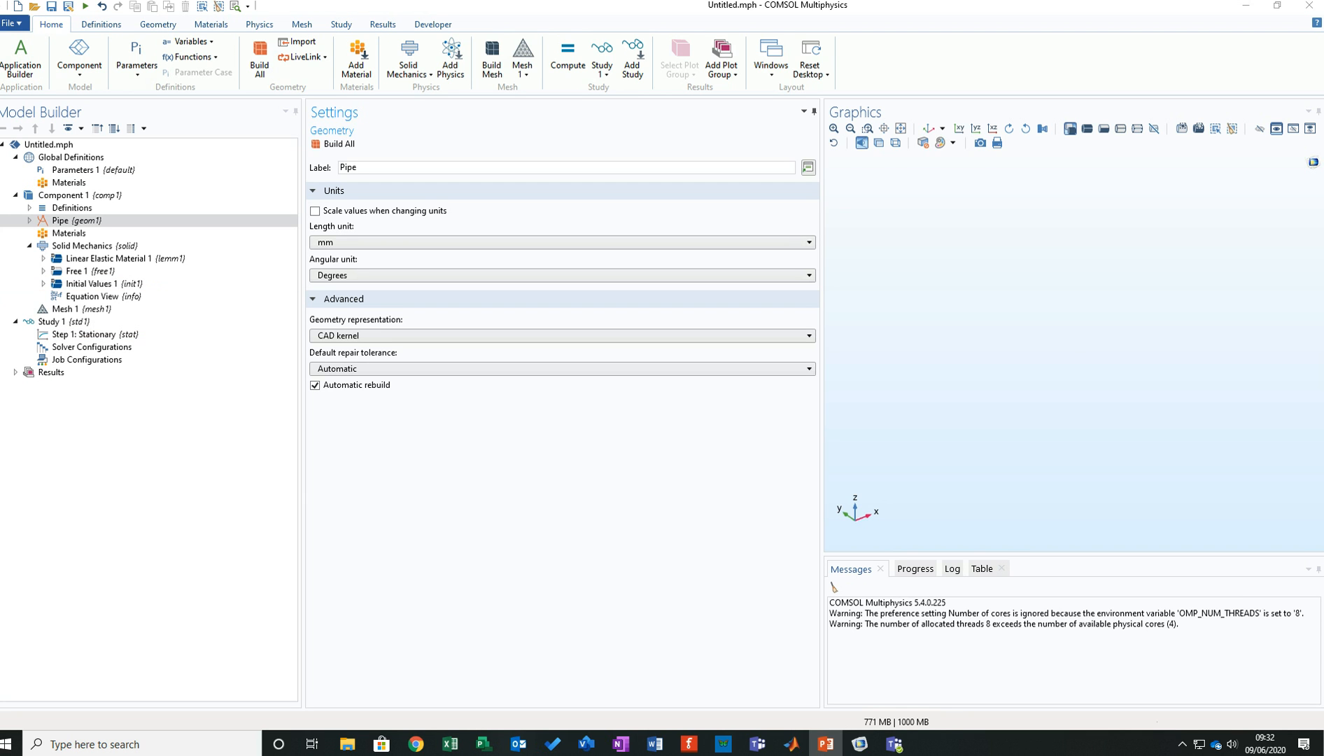
# Open the global Parameters 1 table in COMSOL and recheck the pipe dimensions on the PowerPoint Scenario slide.
pyautogui.click(77, 220)
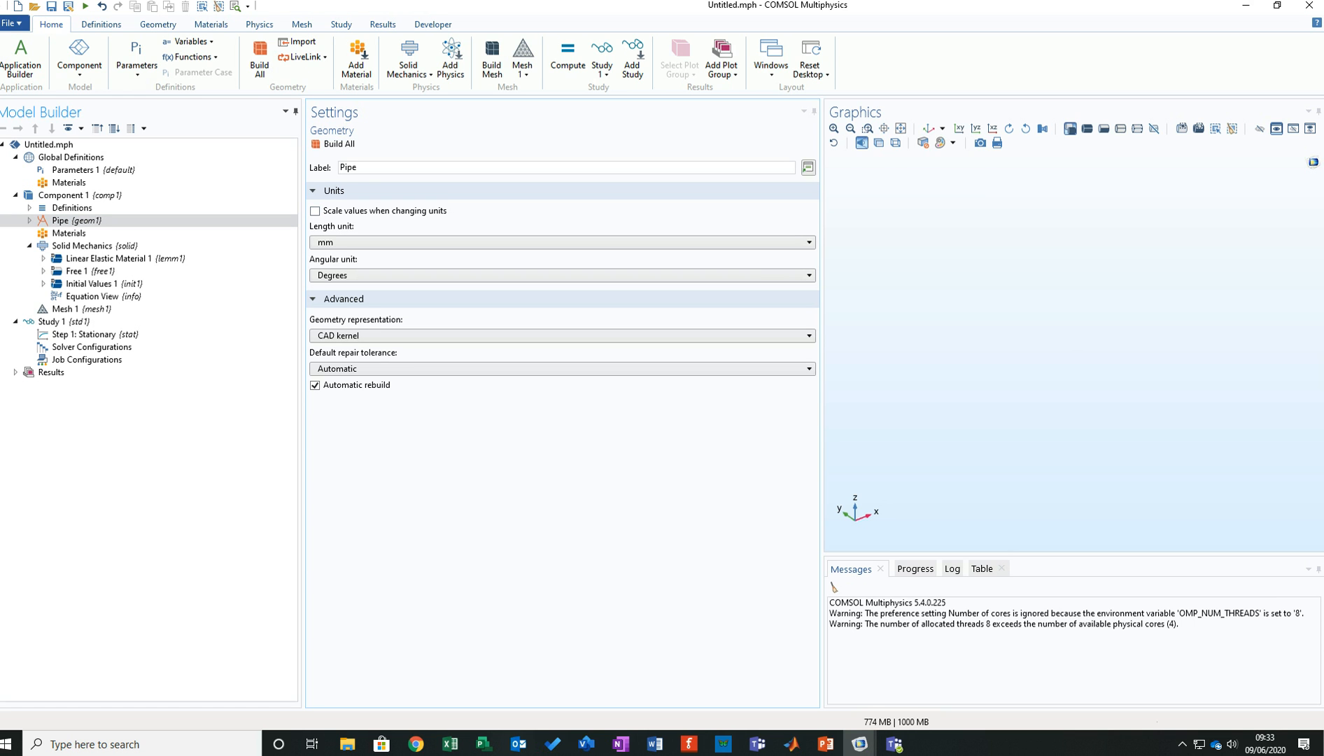
pyautogui.click(84, 170)
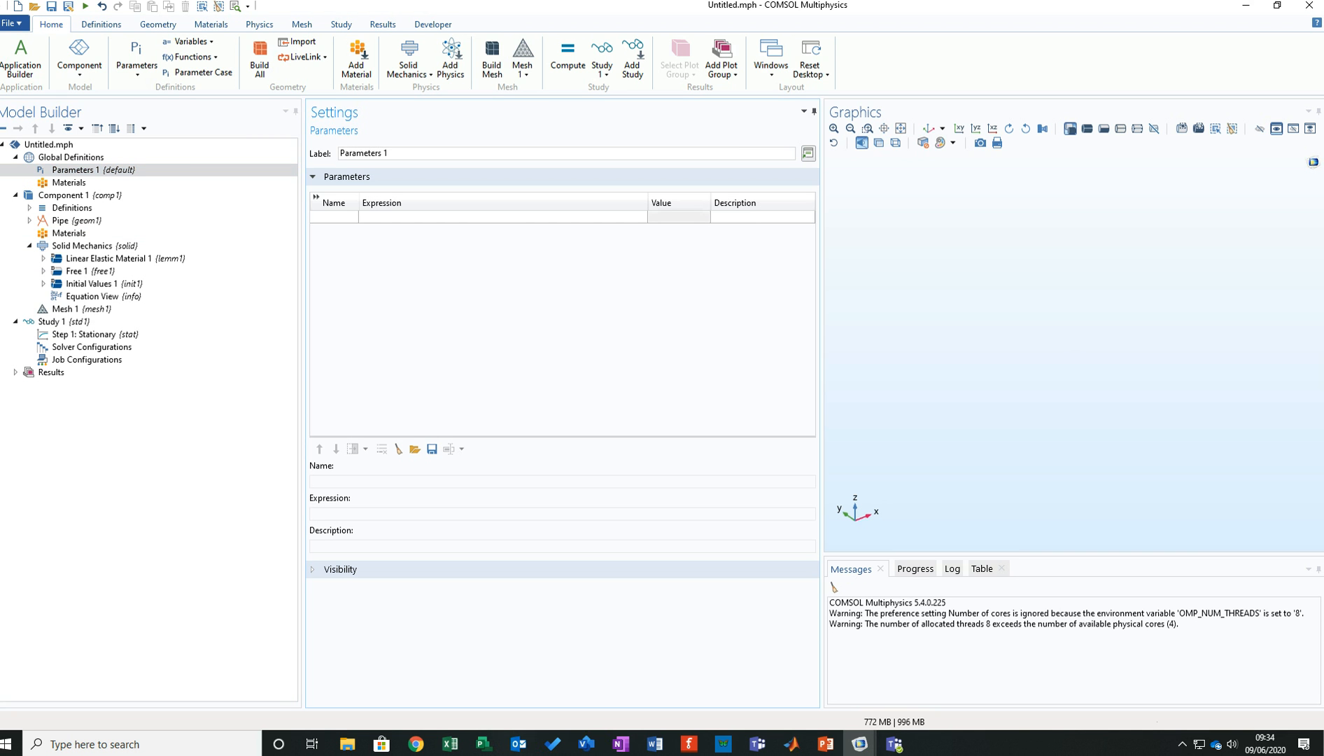
pyautogui.click(826, 744)
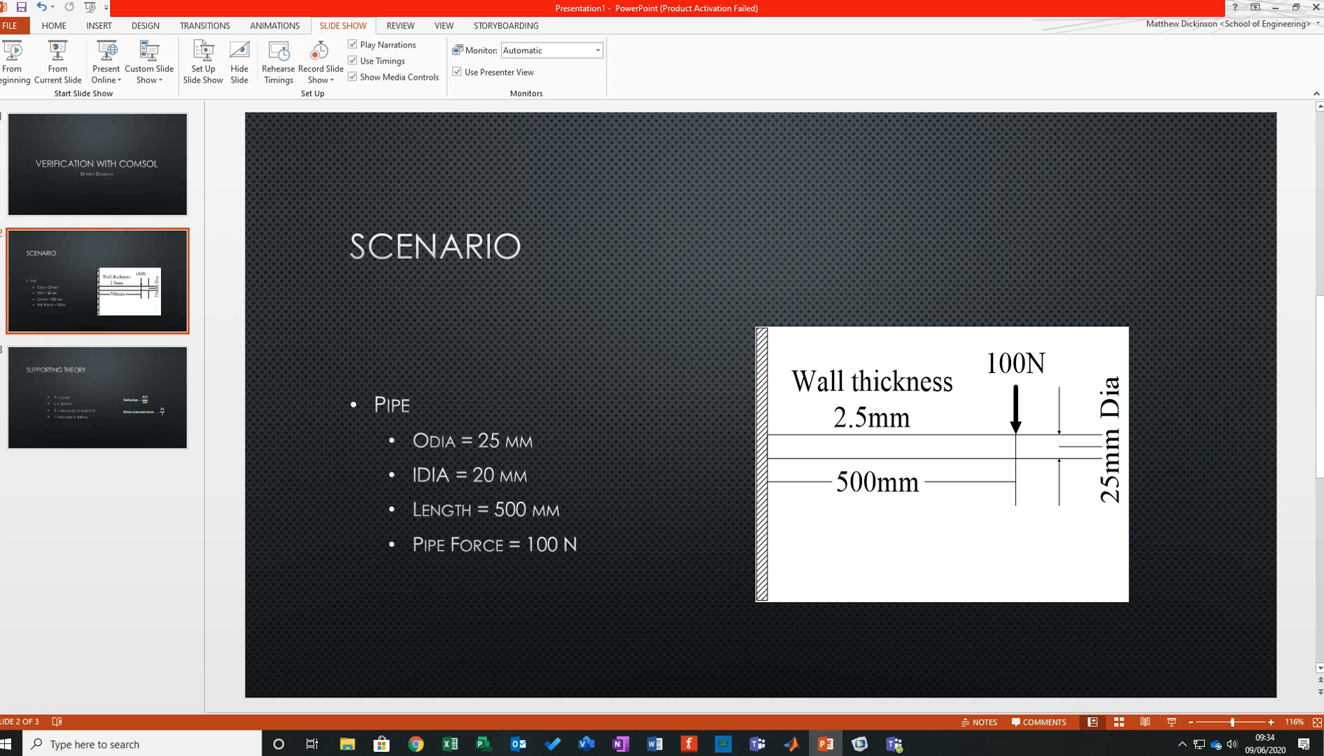
pyautogui.press('super+shift+Left')
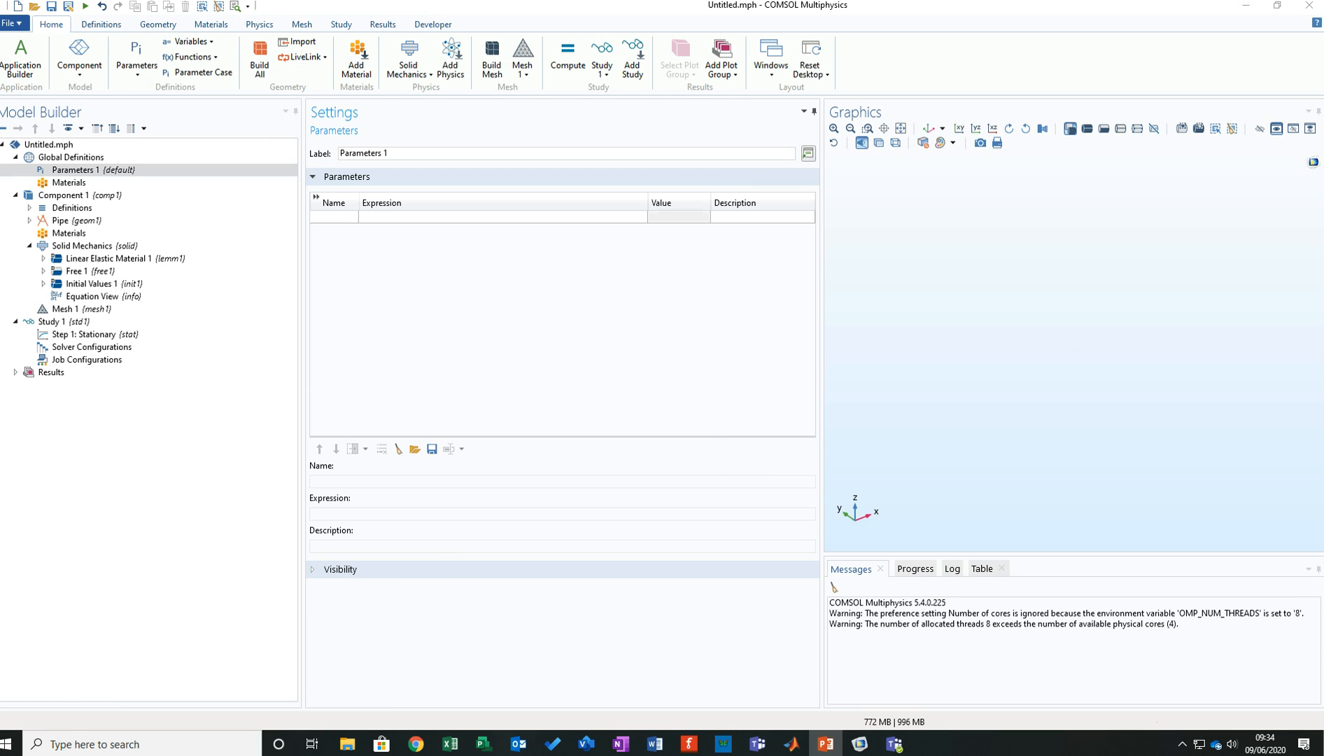
# Define a global parameter OD with the expression 25[mm].
pyautogui.click(333, 217)
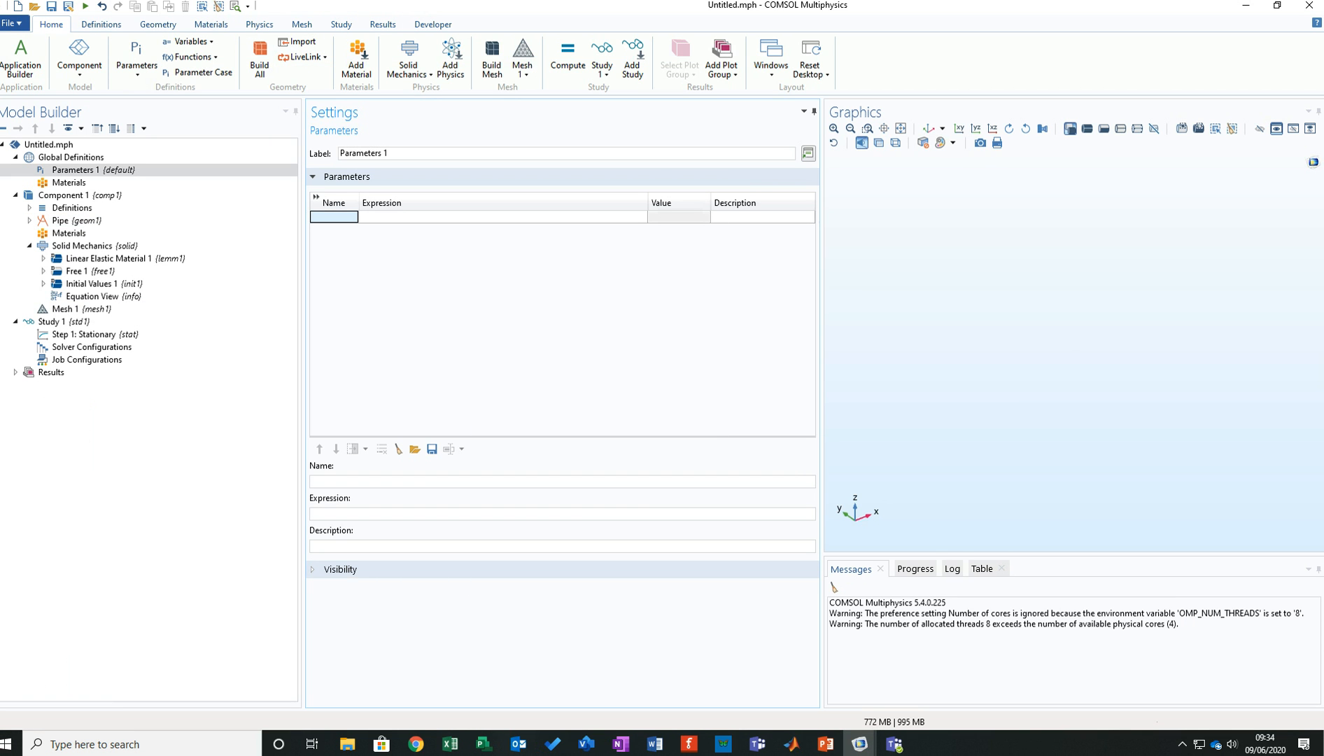
pyautogui.click(334, 217)
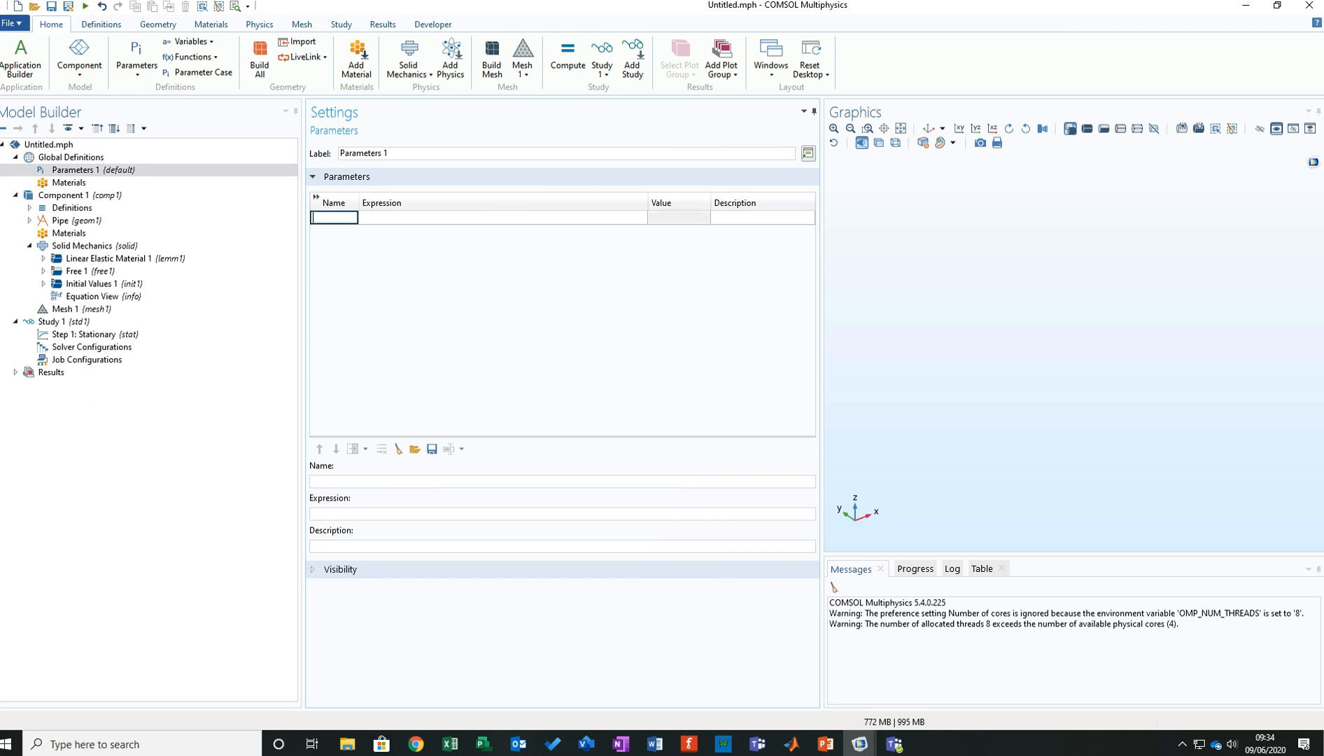
pyautogui.write('OD')
pyautogui.press('Tab')
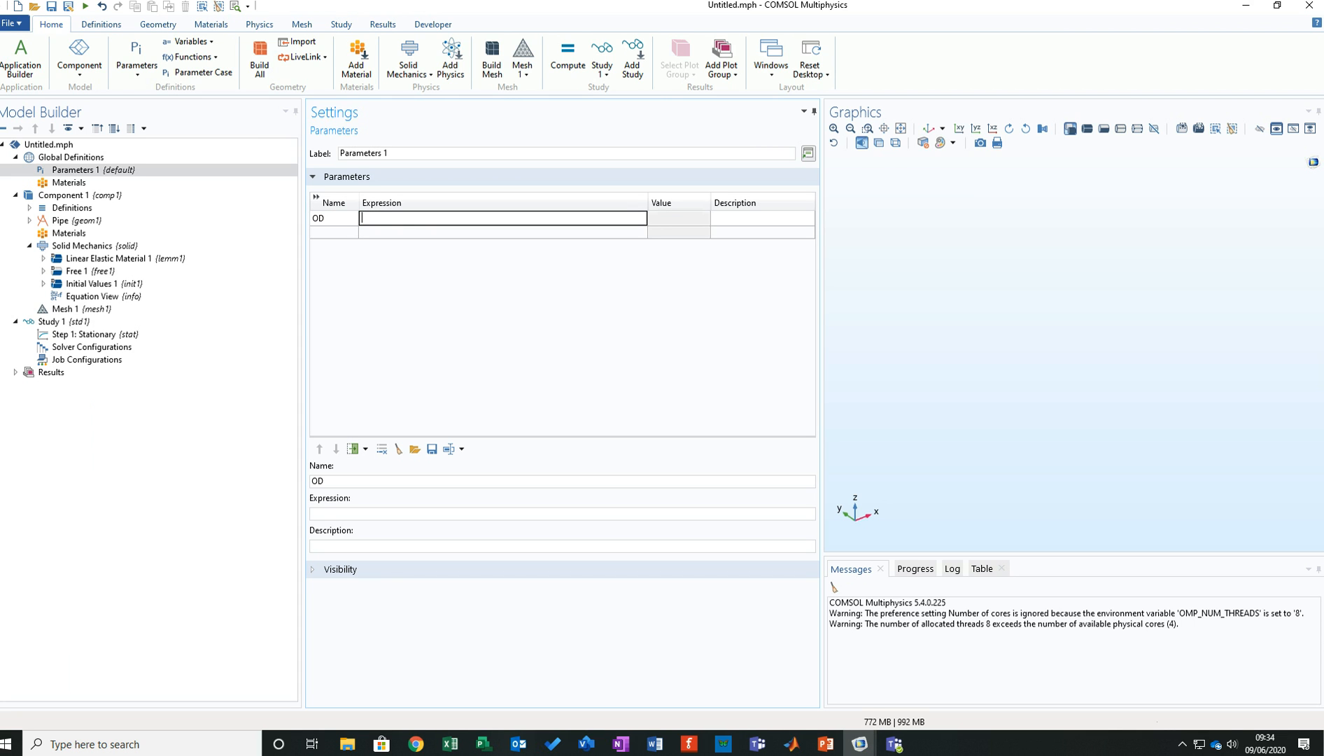
pyautogui.write('25[mm]')
pyautogui.press('Tab')
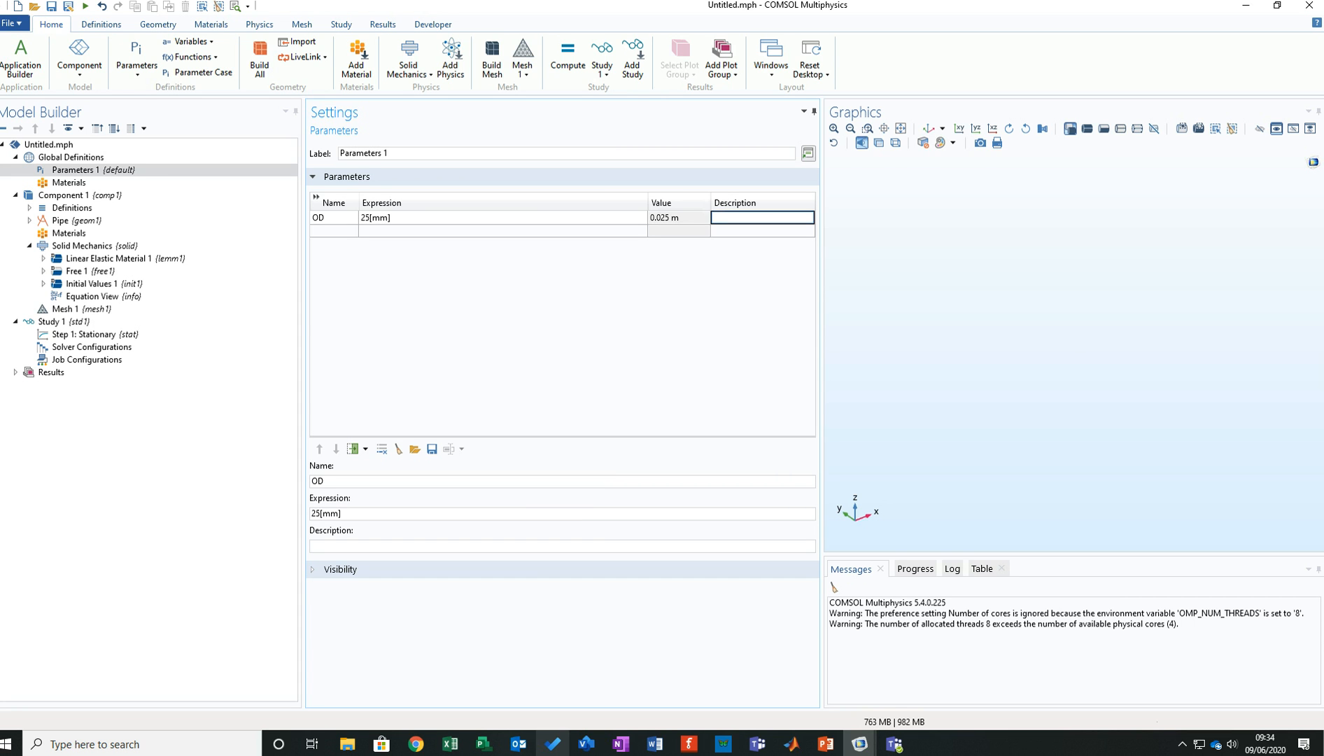
# Bring up the Comsol Pipe Validation model for reference and give the OD parameter the description Pipe Dia.
pyautogui.moveTo(859, 744)
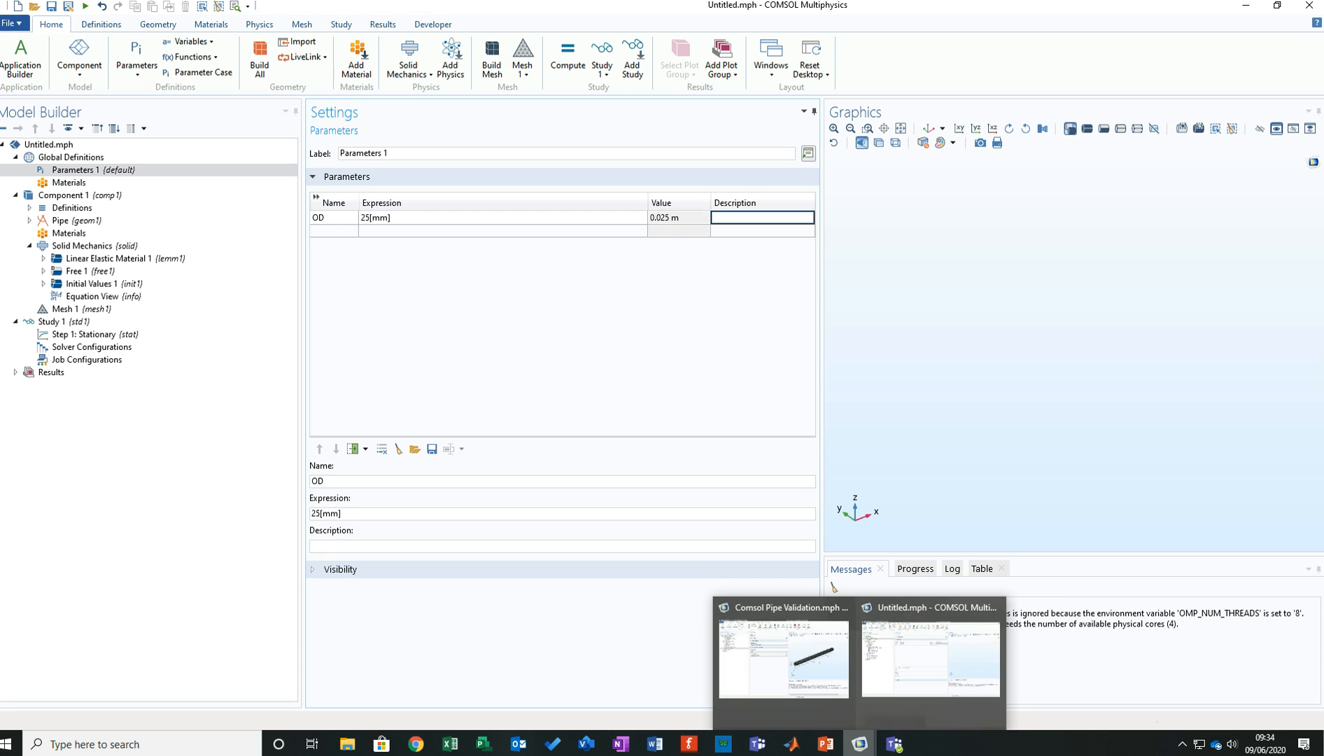
pyautogui.click(786, 668)
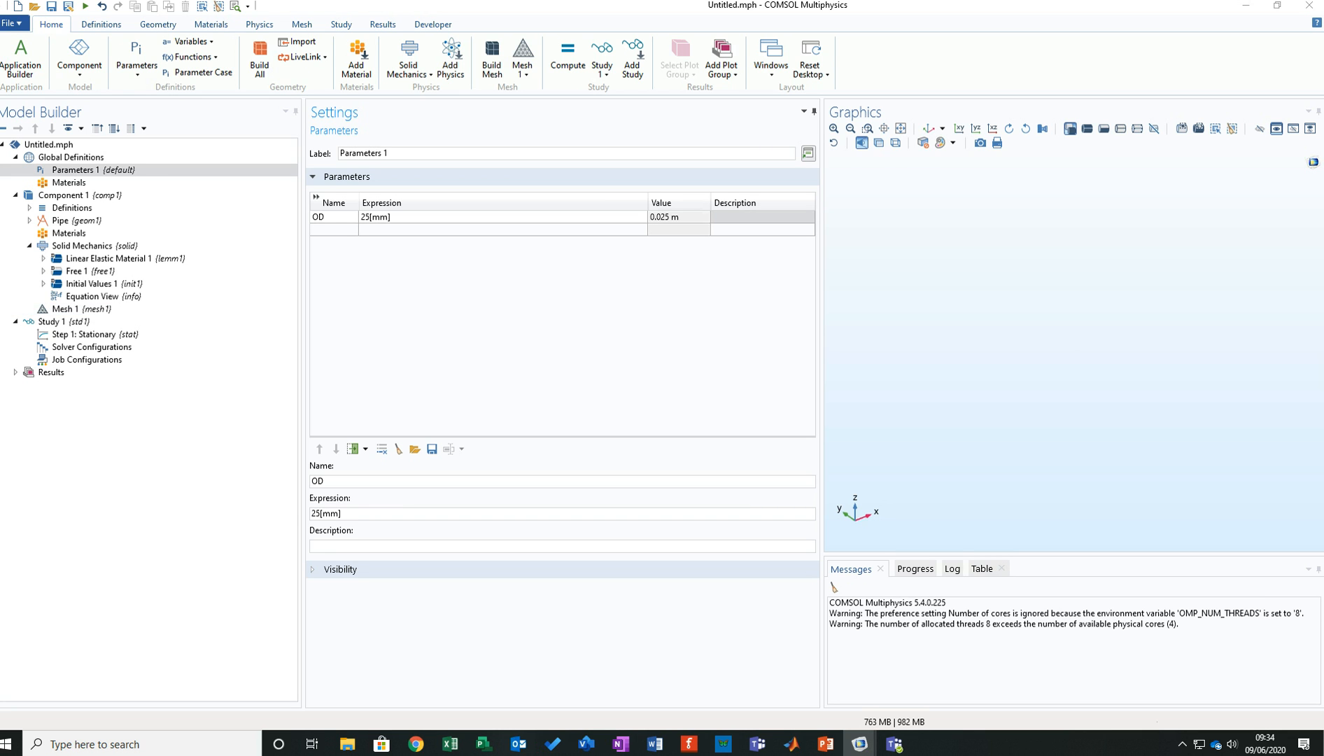
pyautogui.click(762, 217)
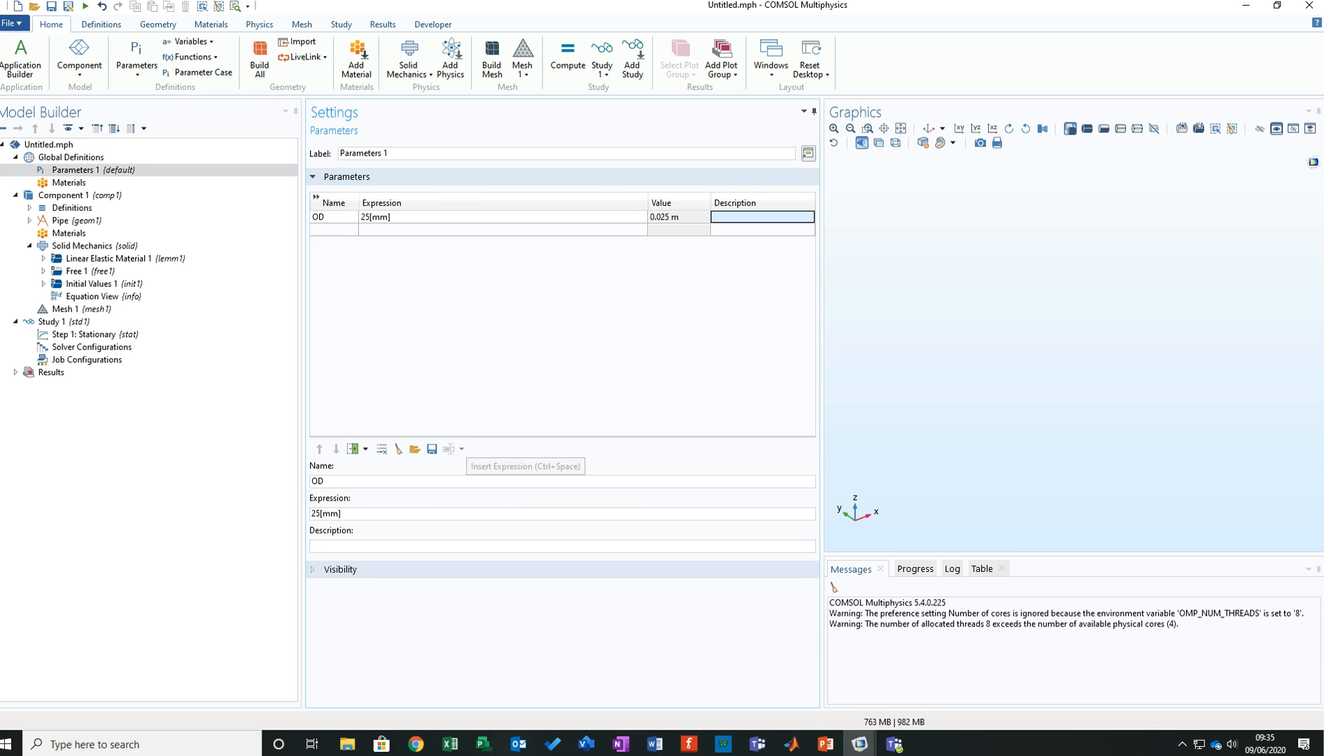
pyautogui.write('Pi')
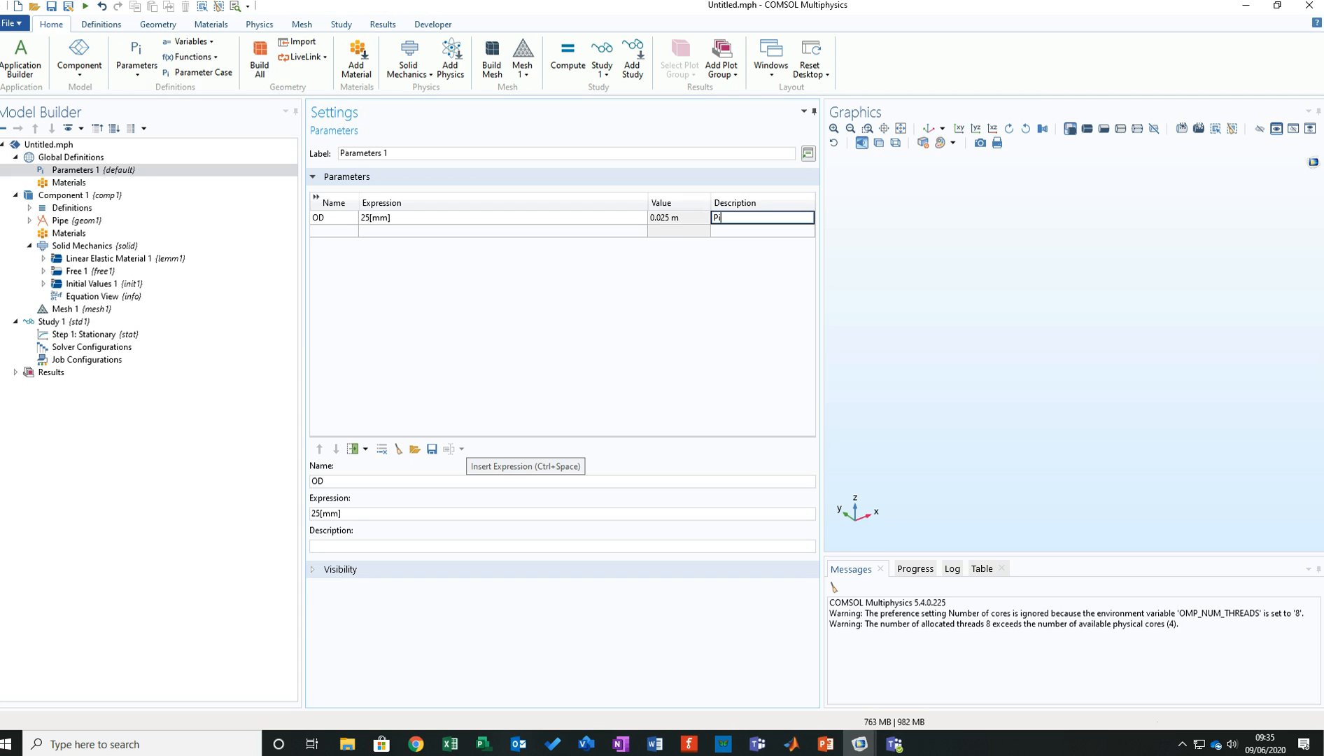
pyautogui.write('pe Dia')
pyautogui.press('Tab')
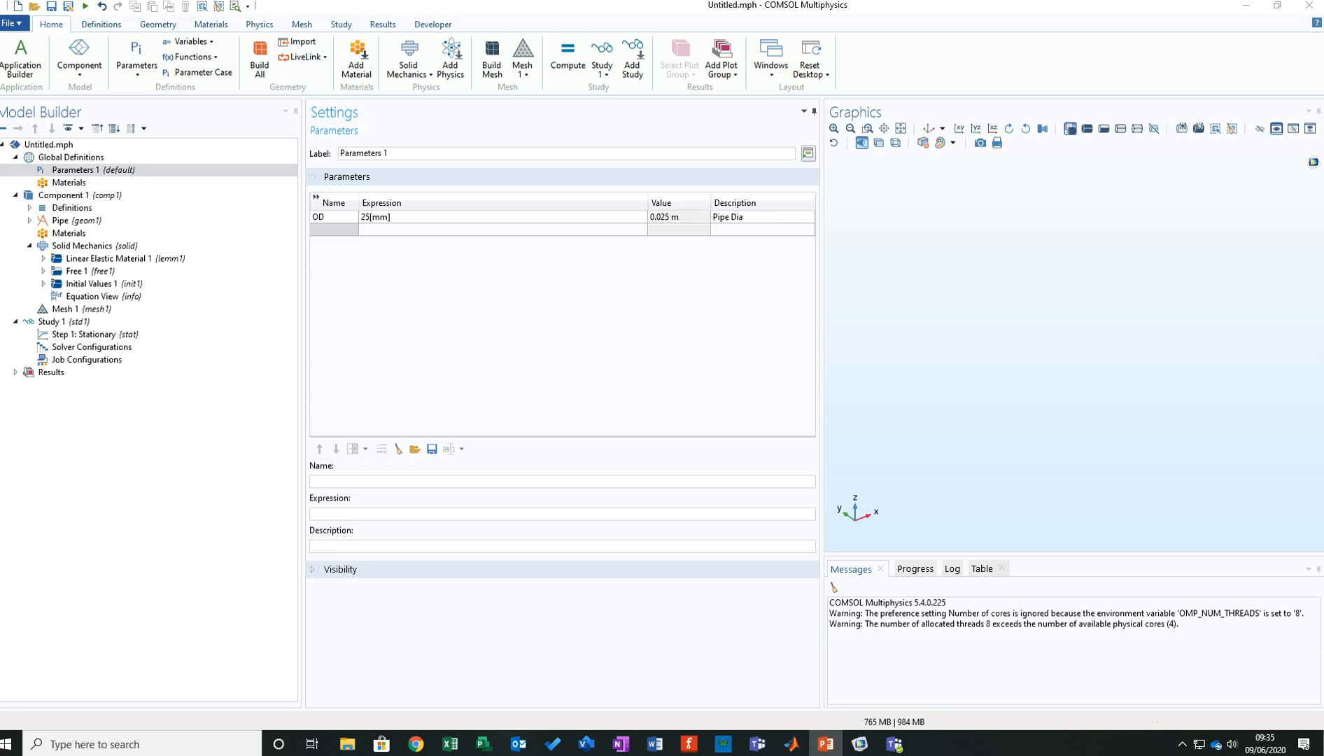
# Add a parameter Wallth with the expression 2.5[mm] and the description Wall thickness.
pyautogui.click(334, 229)
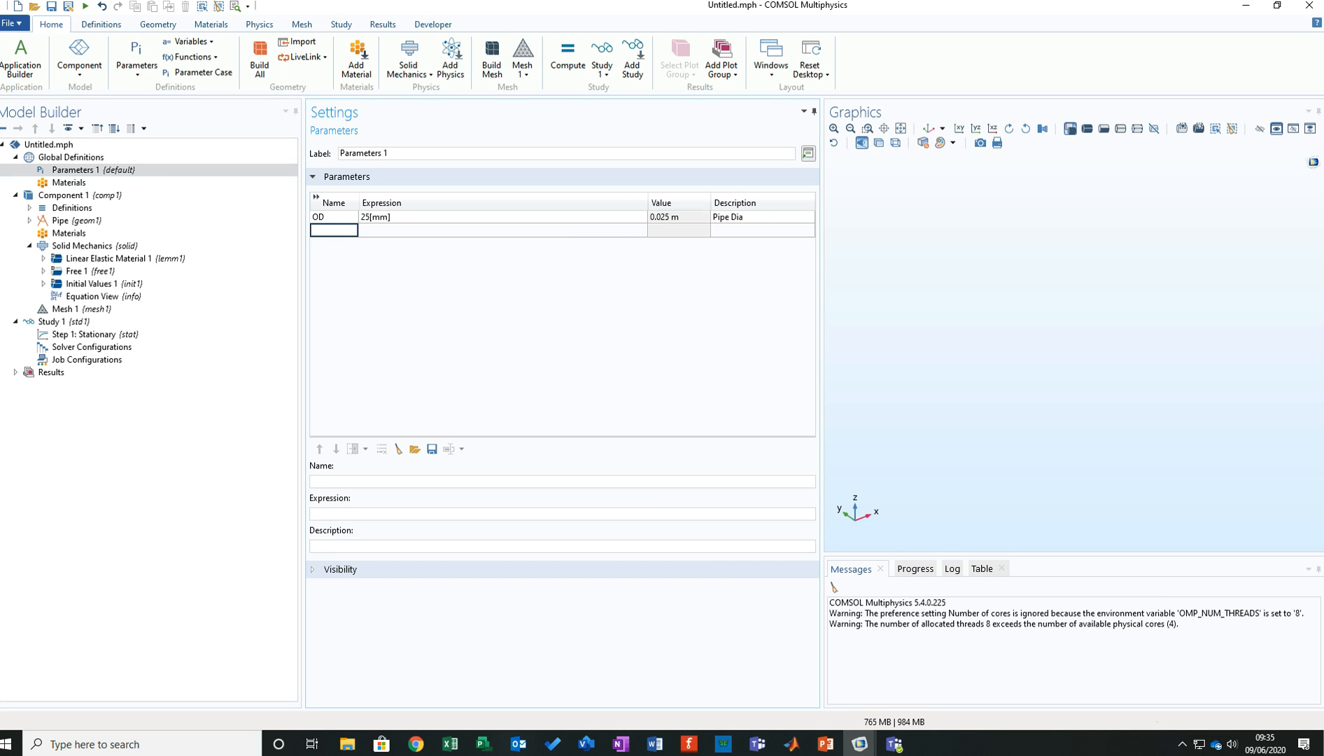
pyautogui.write('Wallth')
pyautogui.press('Tab')
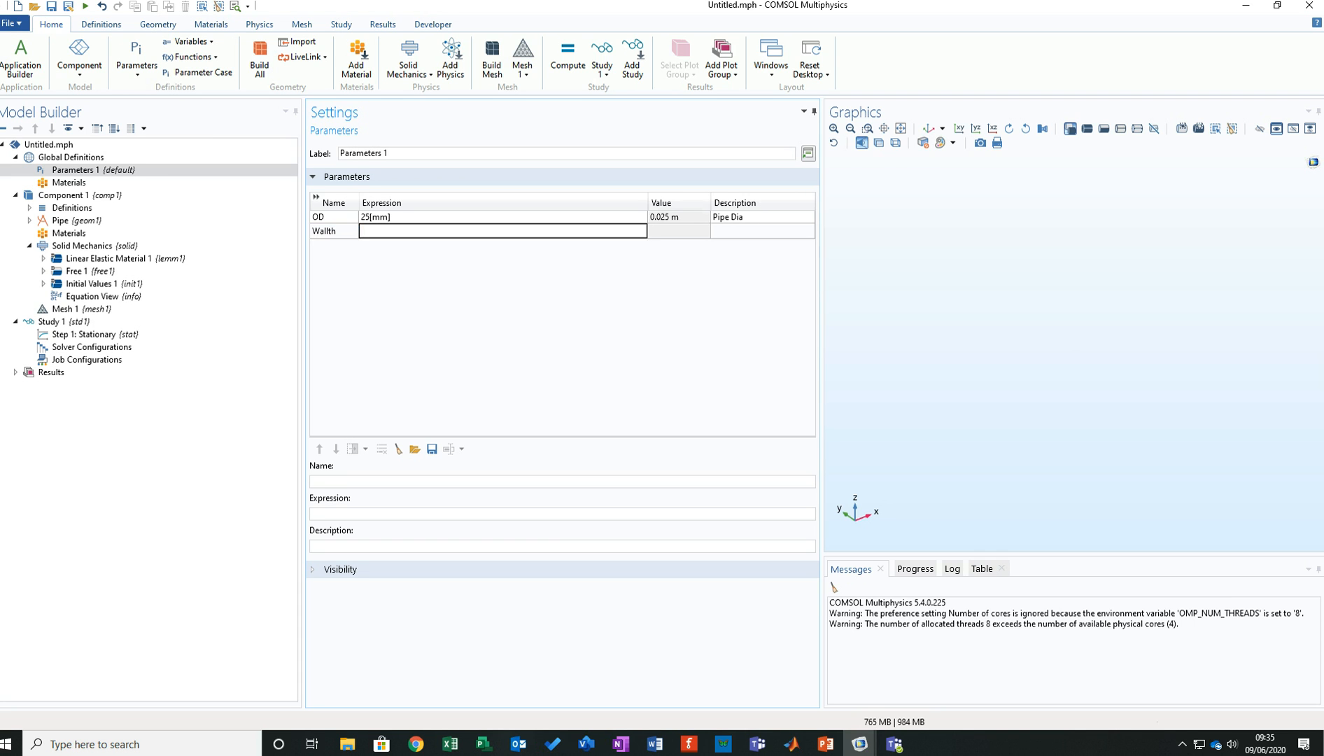
pyautogui.write('2.5[')
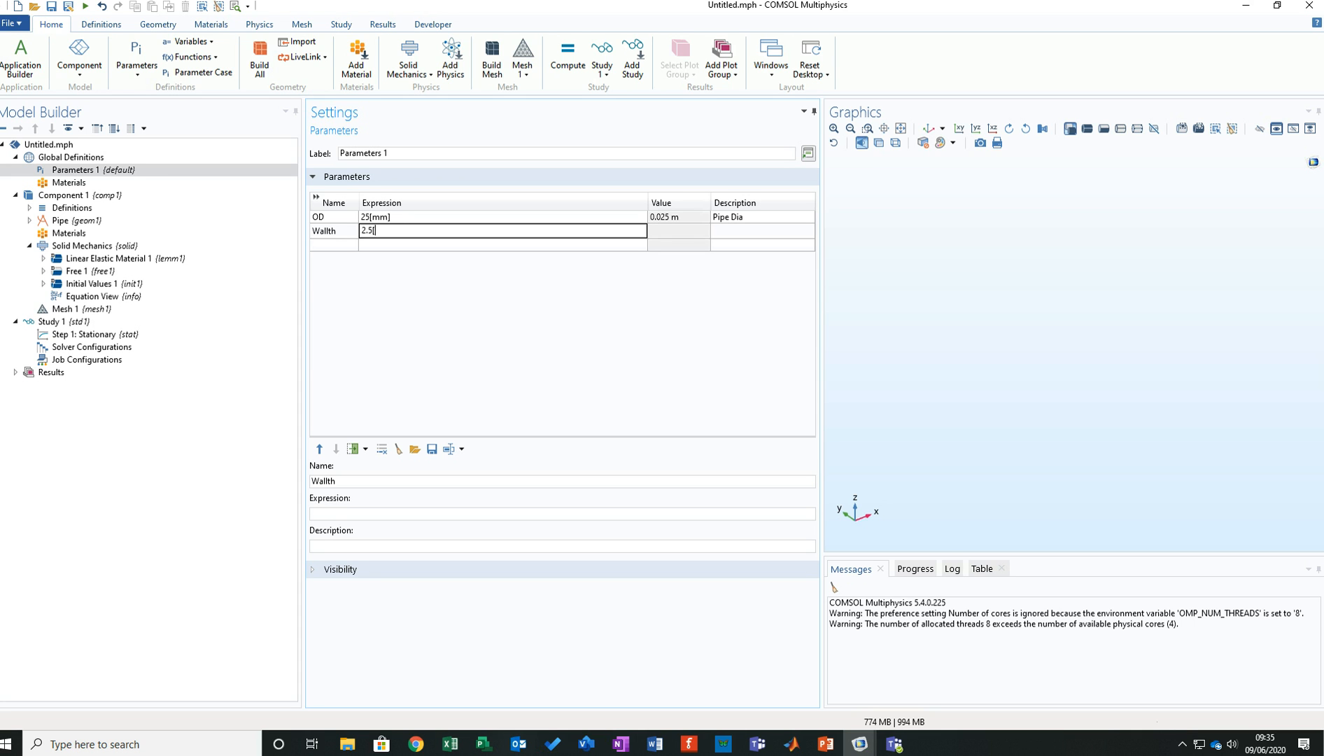
pyautogui.write('mm]')
pyautogui.press('Tab')
pyautogui.write('W')
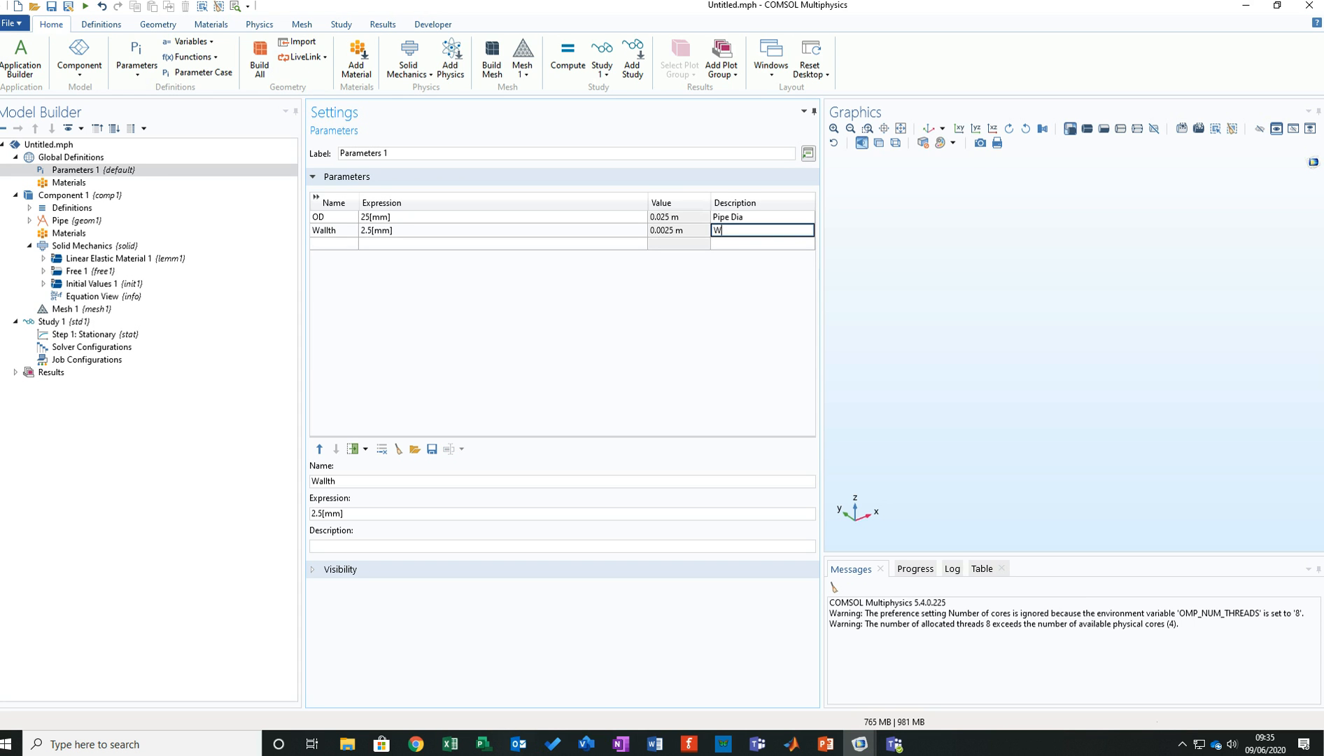
pyautogui.write('all thickness')
pyautogui.press('Tab')
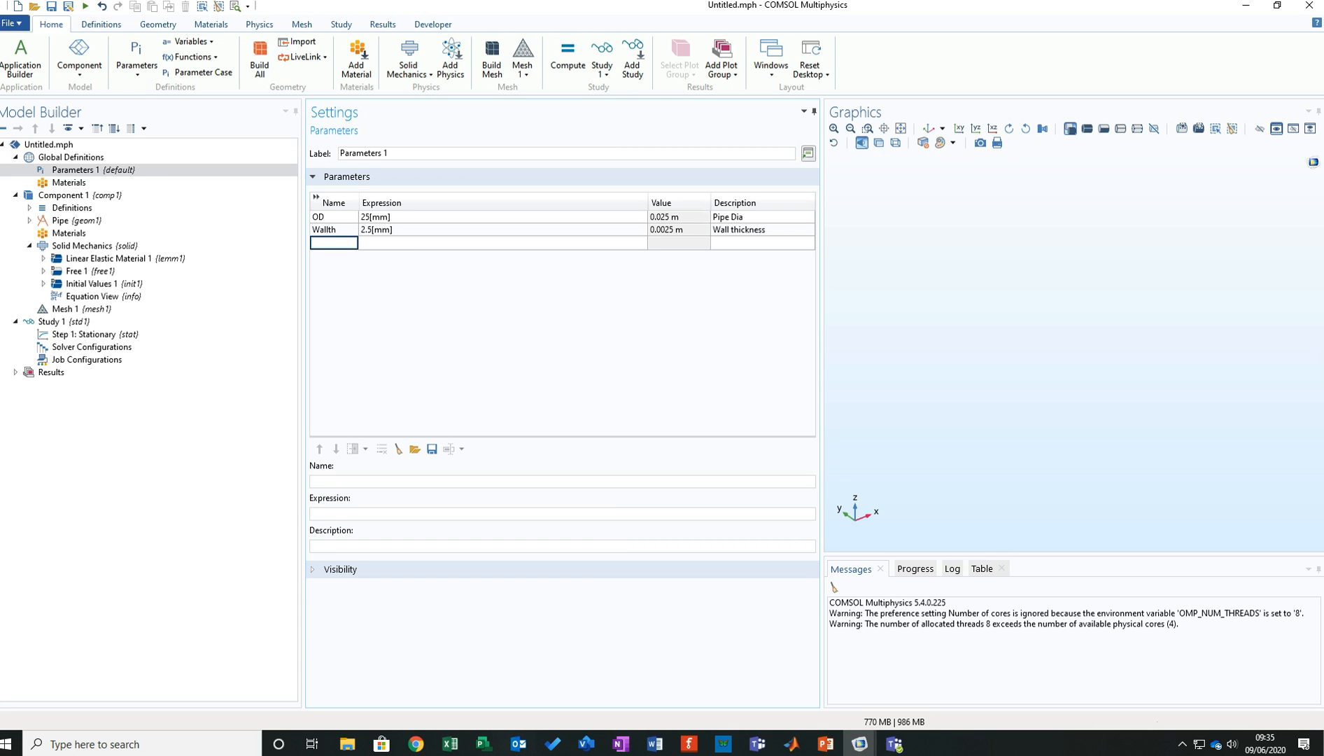
# Add a parameter L with the expression 500[mm] and the description Pipe length.
pyautogui.write('L')
pyautogui.press('Tab')
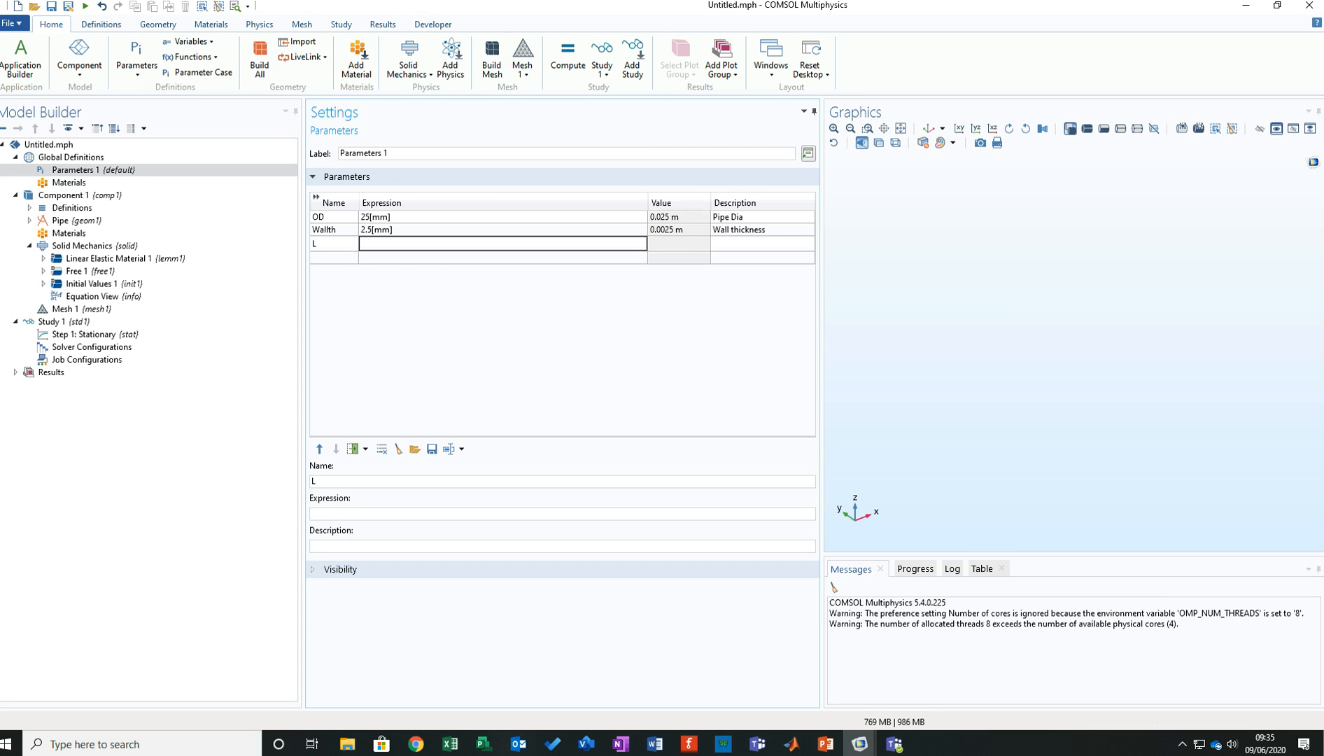
pyautogui.write('500[mm]')
pyautogui.press('Tab')
pyautogui.press('Tab')
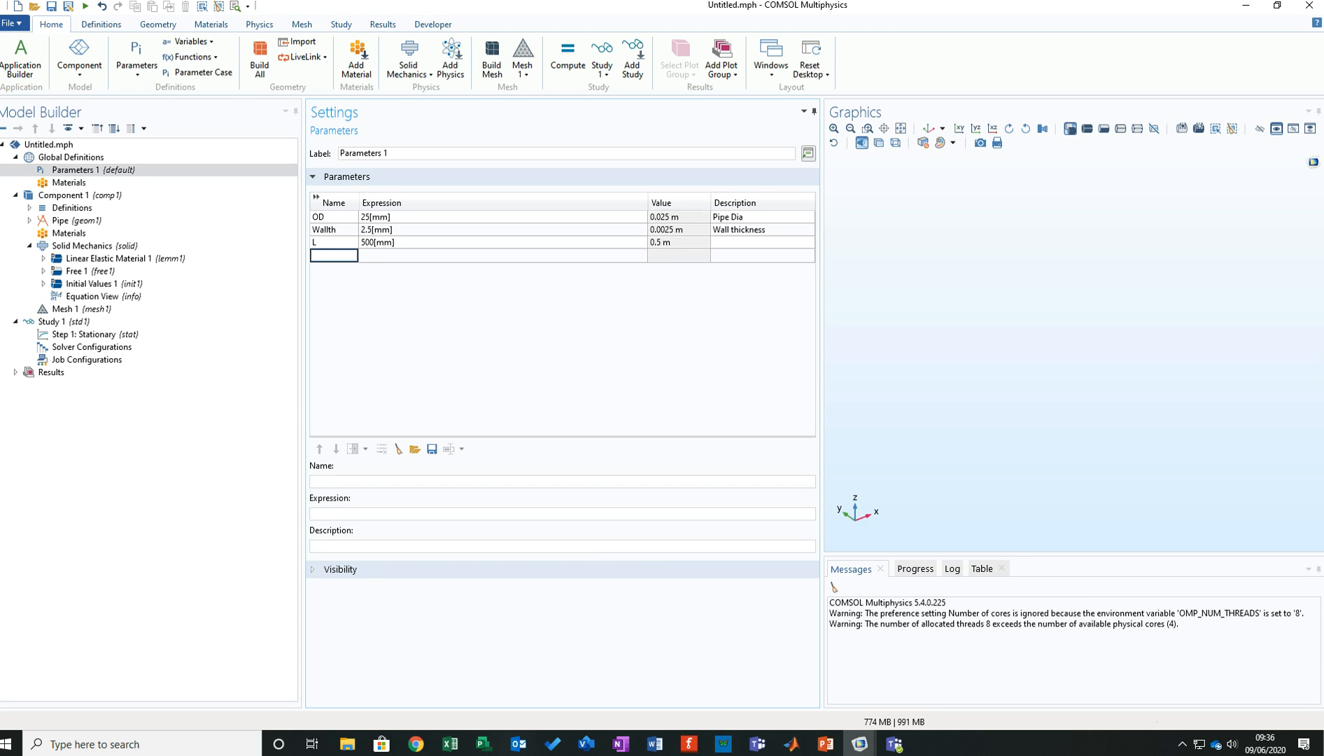
pyautogui.click(762, 242)
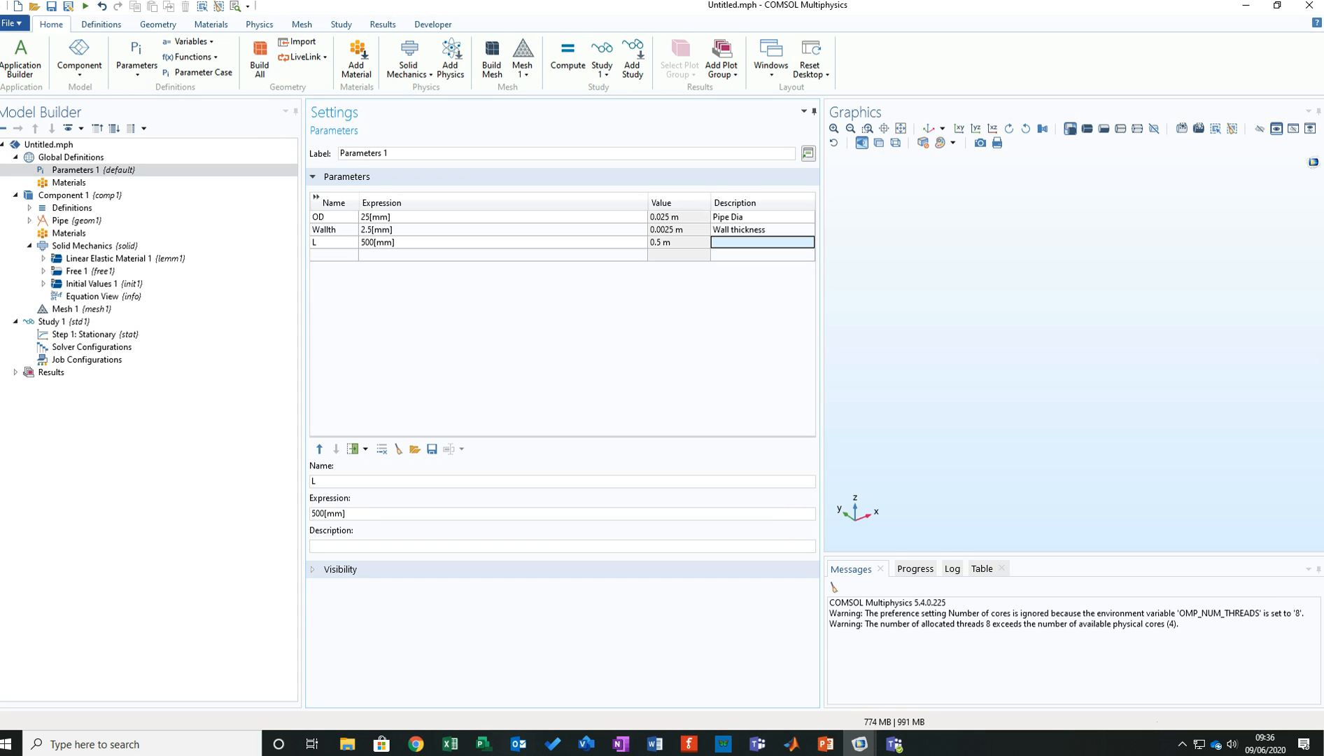
pyautogui.write('Pipe length')
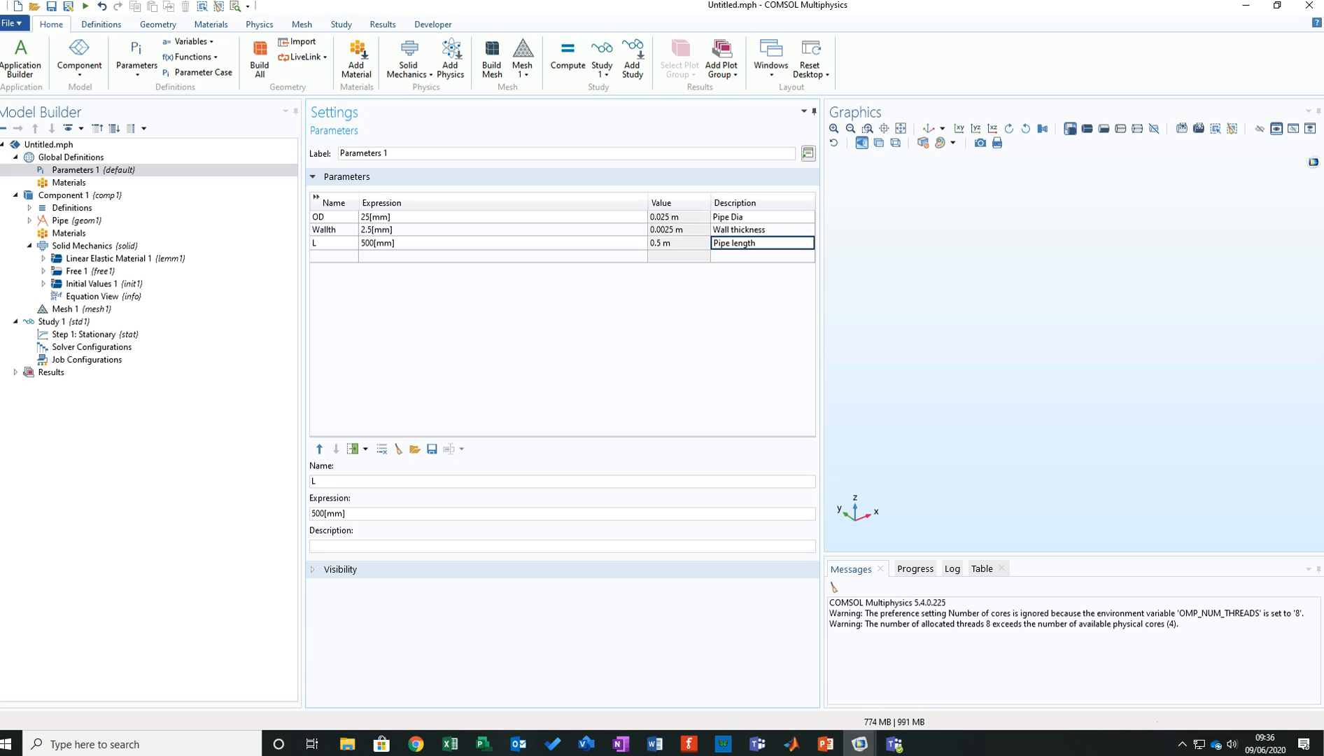
# Add a parameter PF with the expression 100[N] and the description Pipe Force.
pyautogui.click(334, 256)
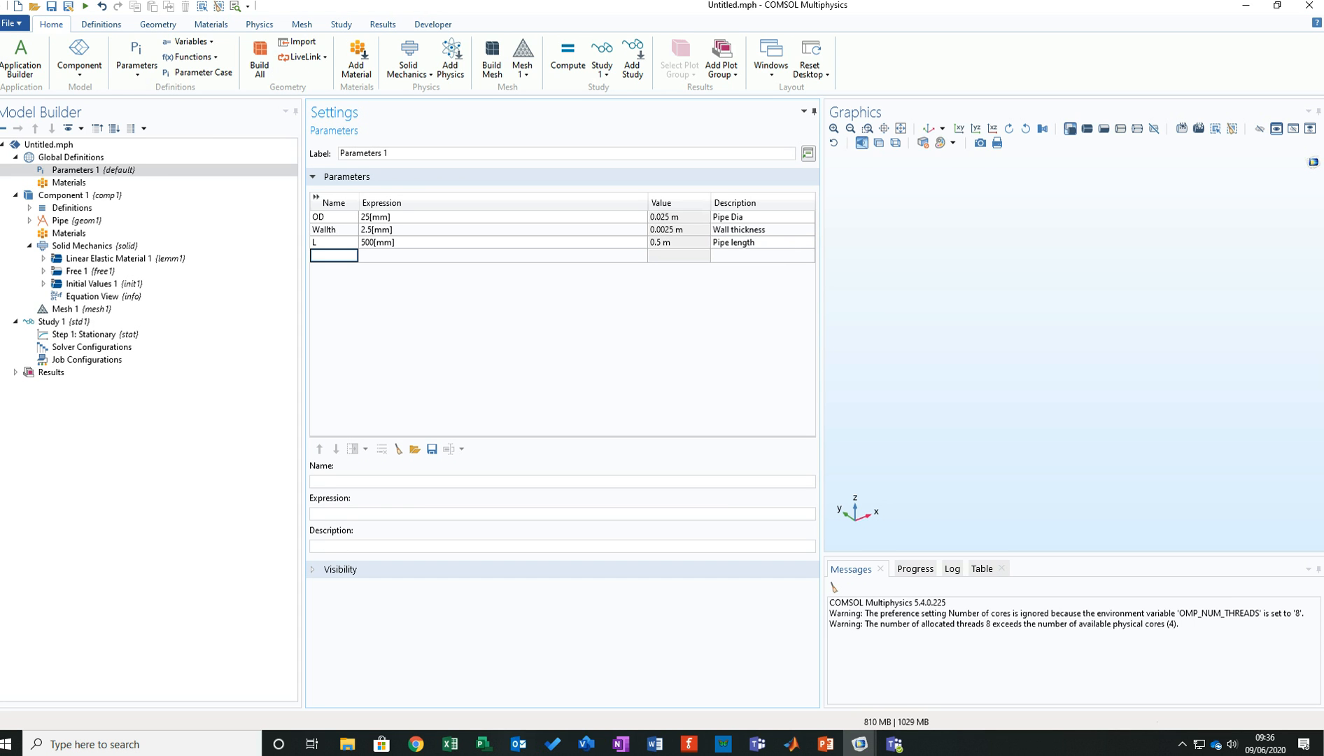
pyautogui.write('PF')
pyautogui.press('Tab')
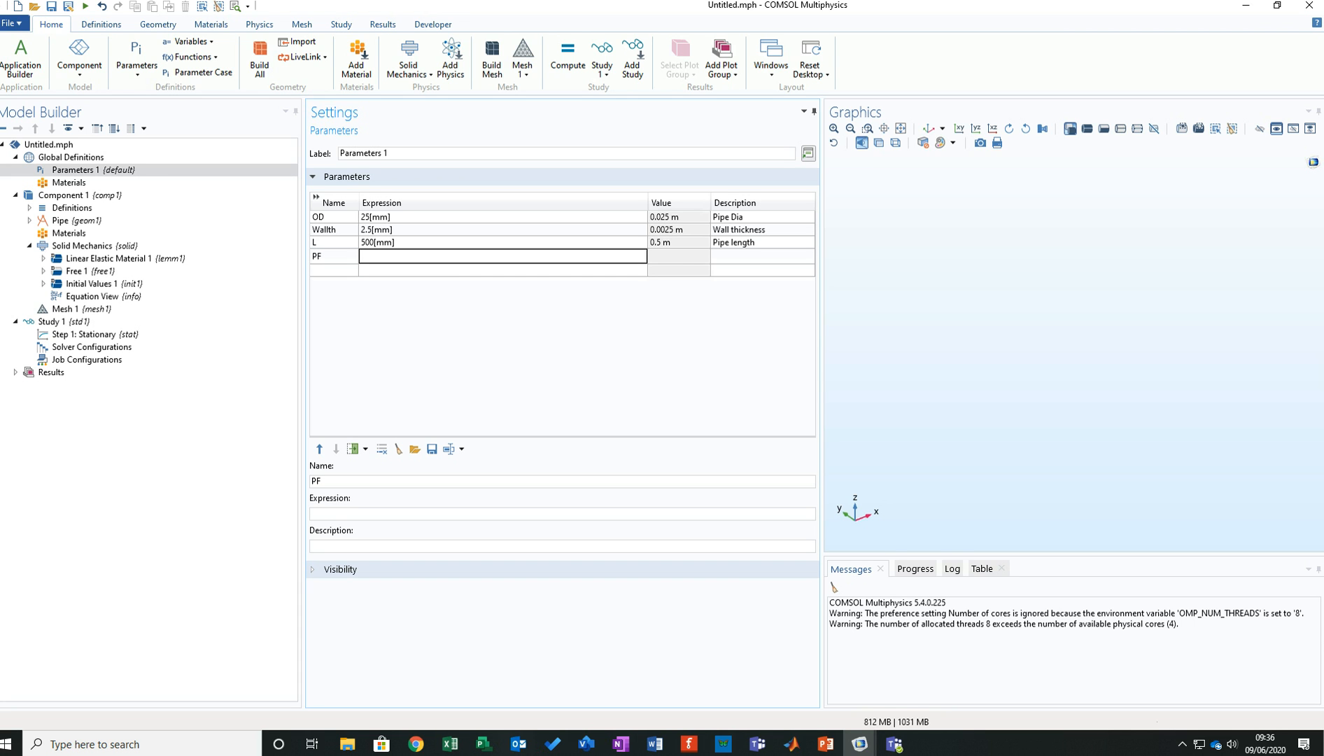
pyautogui.write('100[N]')
pyautogui.press('Tab')
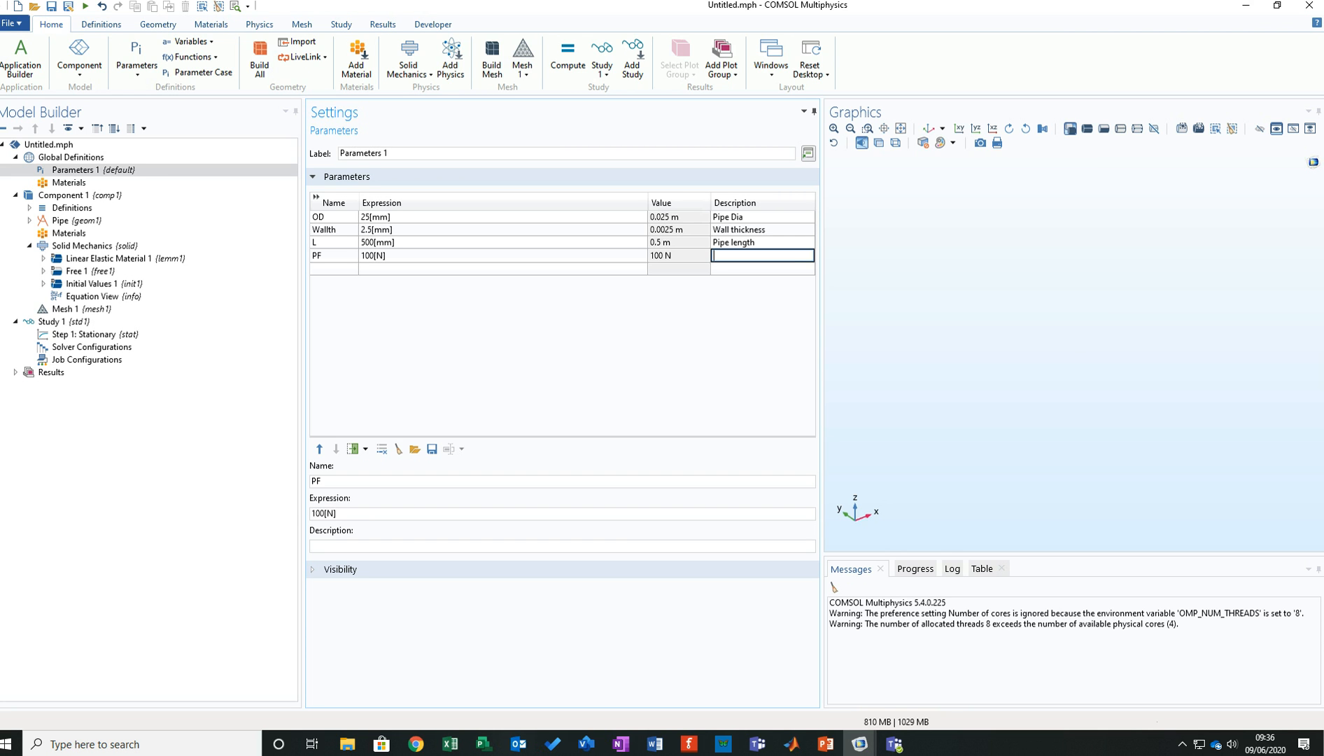
pyautogui.write('Pipe Force')
pyautogui.press('Tab')
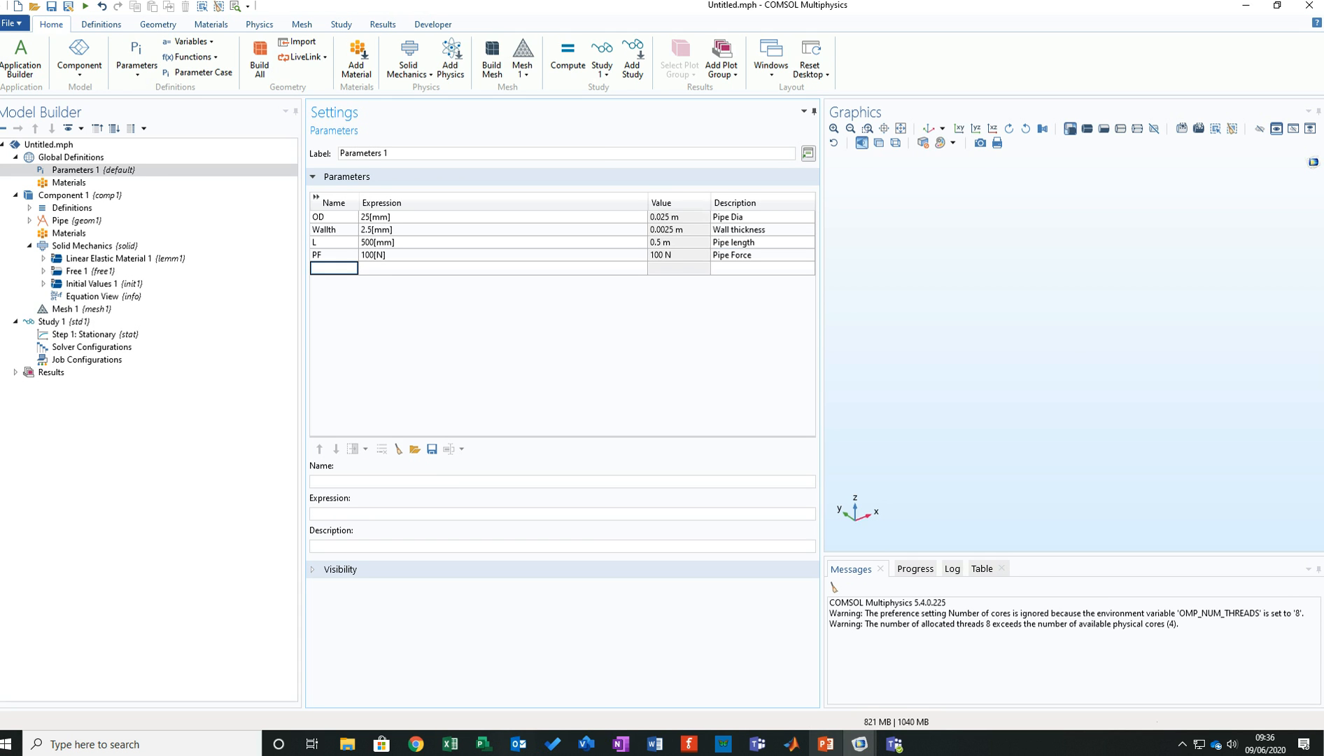
# Consult the Comsol Pipe Validation model for reference, then return to the parameter table of the untitled model.
pyautogui.moveTo(860, 743)
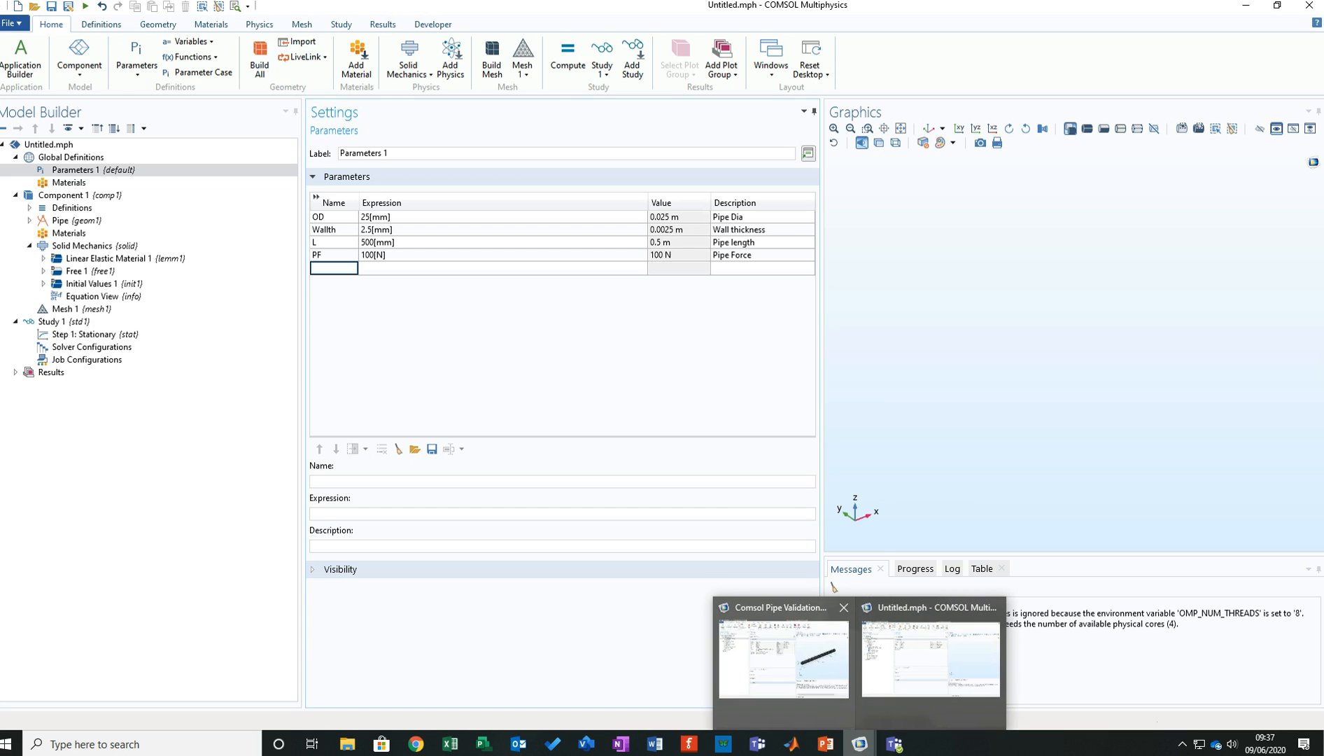
pyautogui.click(786, 659)
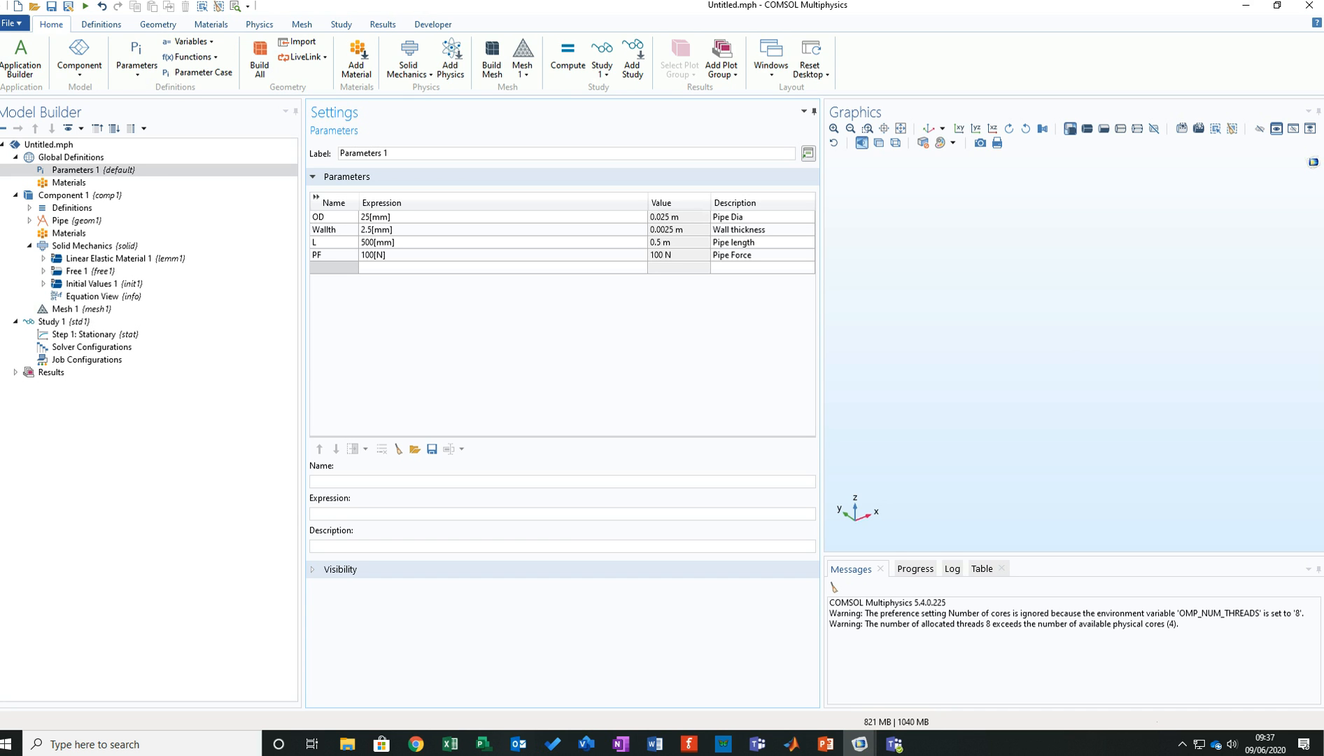
pyautogui.click(503, 267)
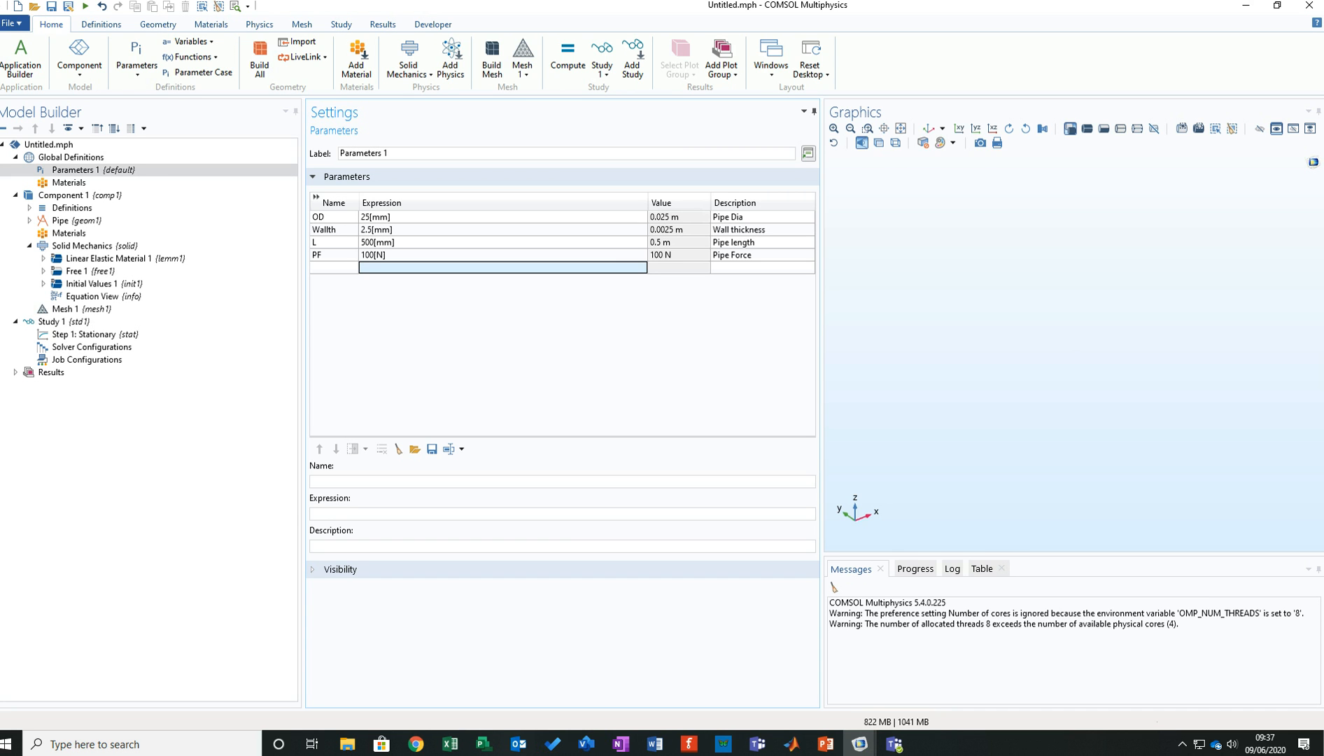
pyautogui.click(333, 268)
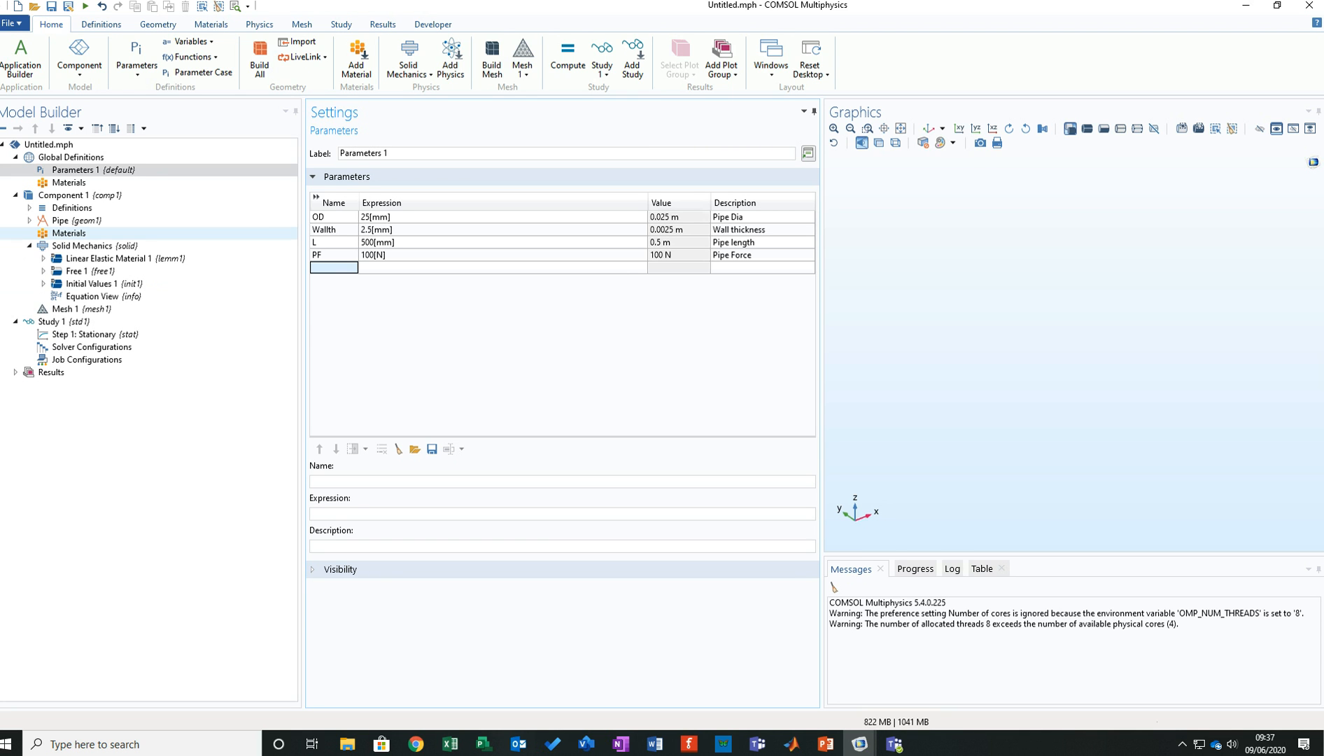
# Start adding a library material to Component 1 and search the material library for Steel.
pyautogui.click(68, 233)
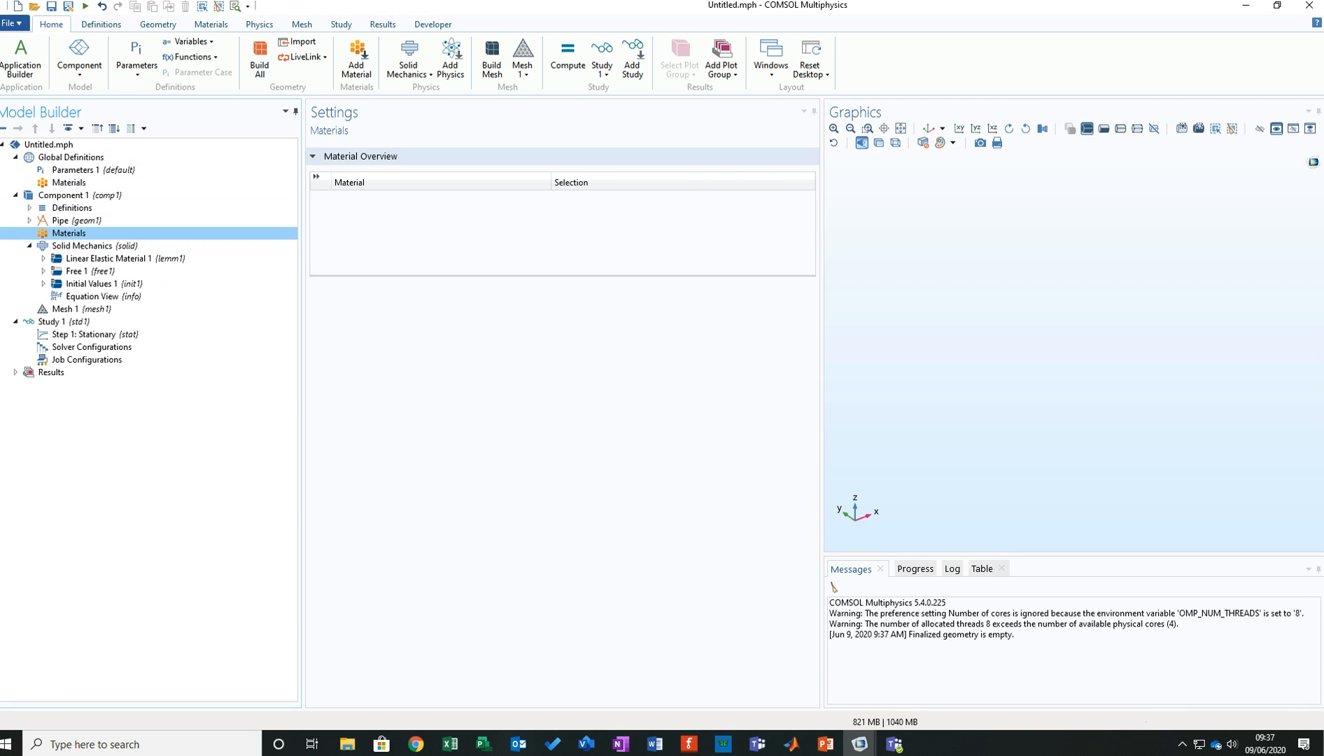
pyautogui.rightClick(70, 234)
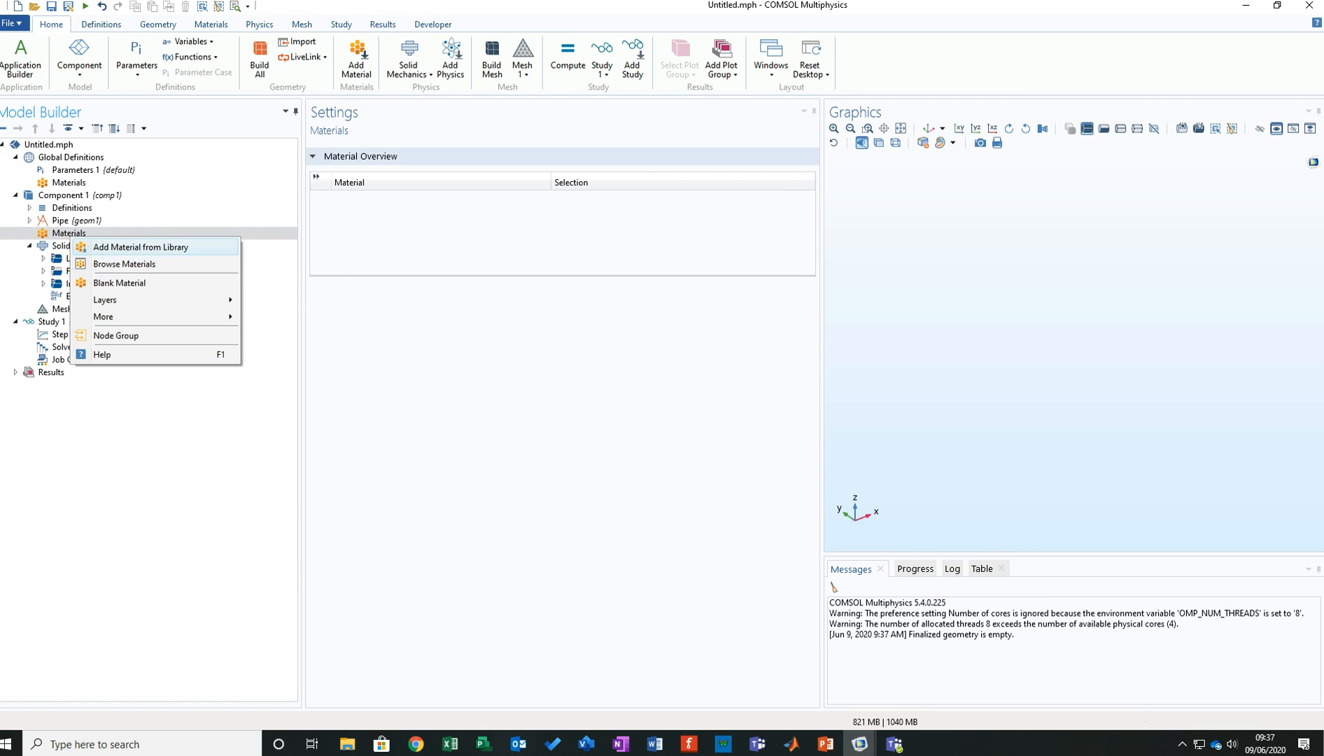
pyautogui.click(140, 247)
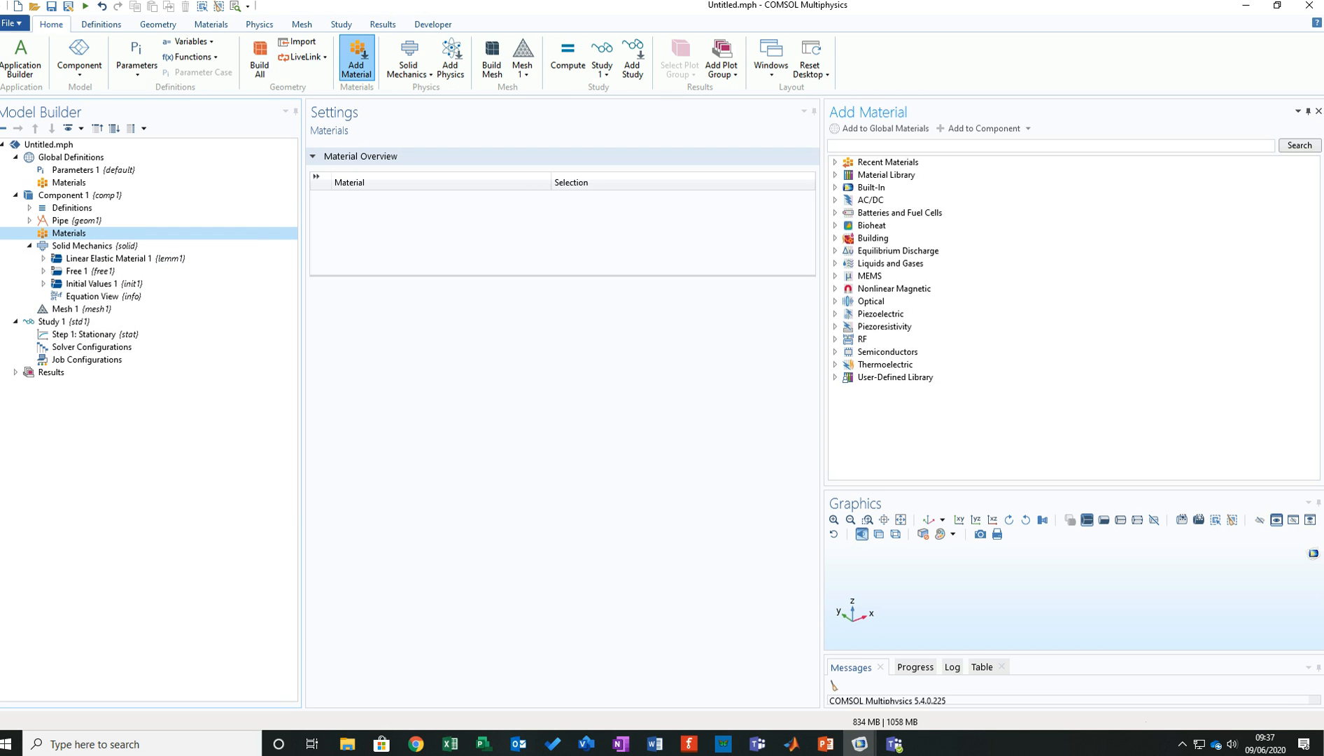
pyautogui.click(883, 146)
pyautogui.write('Steel')
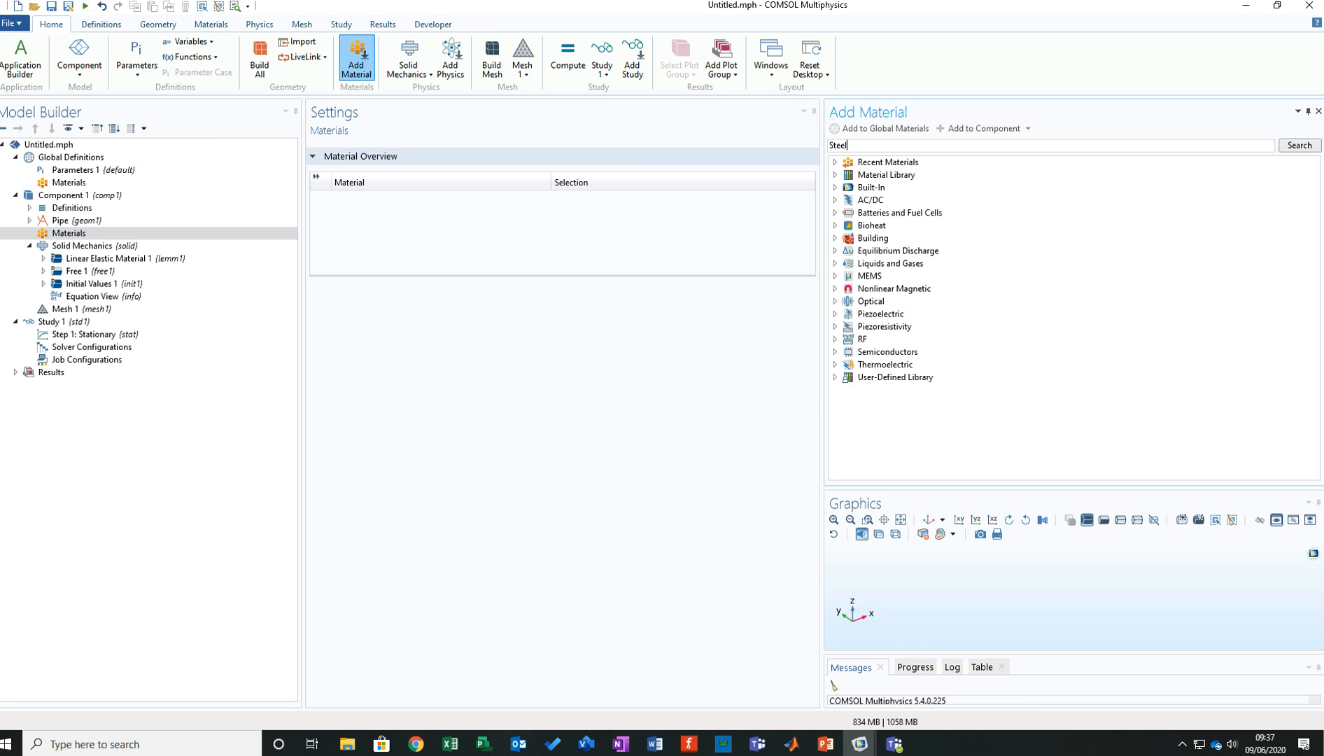
pyautogui.press('Return')
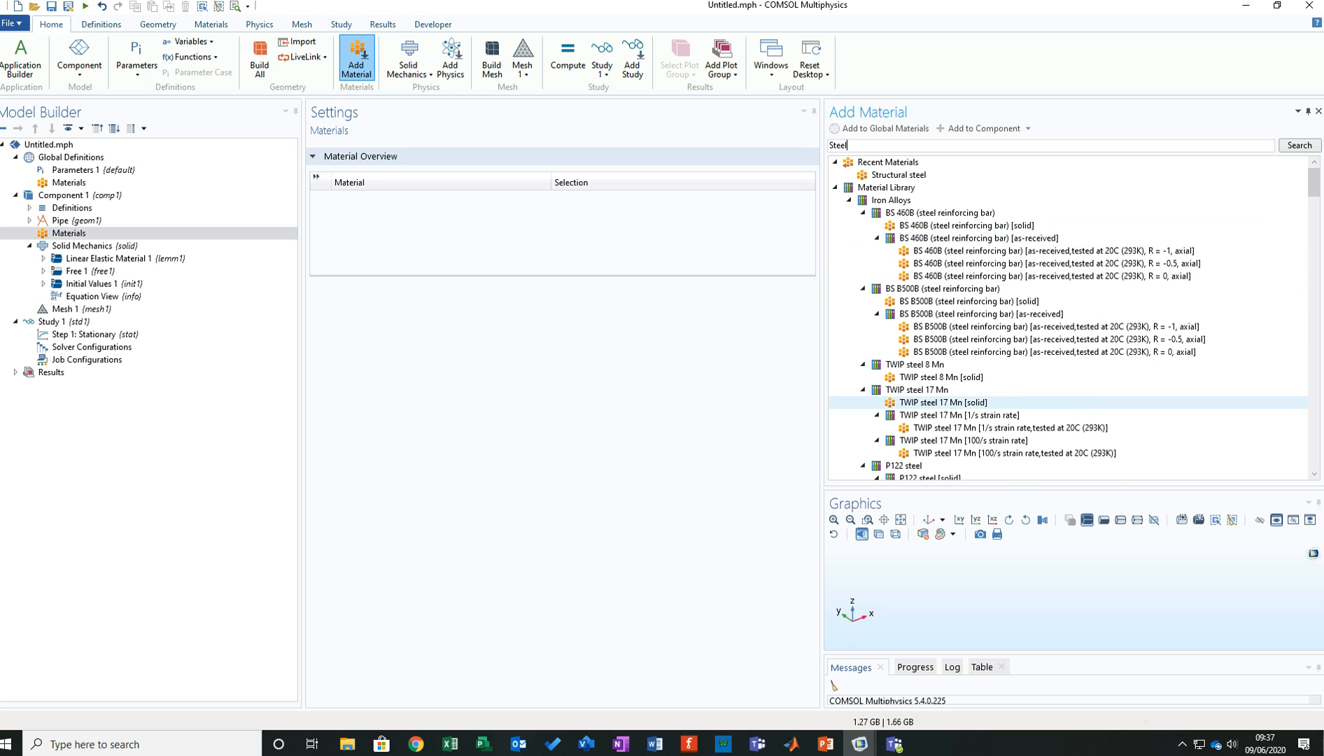
# Add the Built-In Structural steel material to Component 1 and close the material library.
pyautogui.scroll(-3, 980, 402)
pyautogui.scroll(-15, 980, 401)
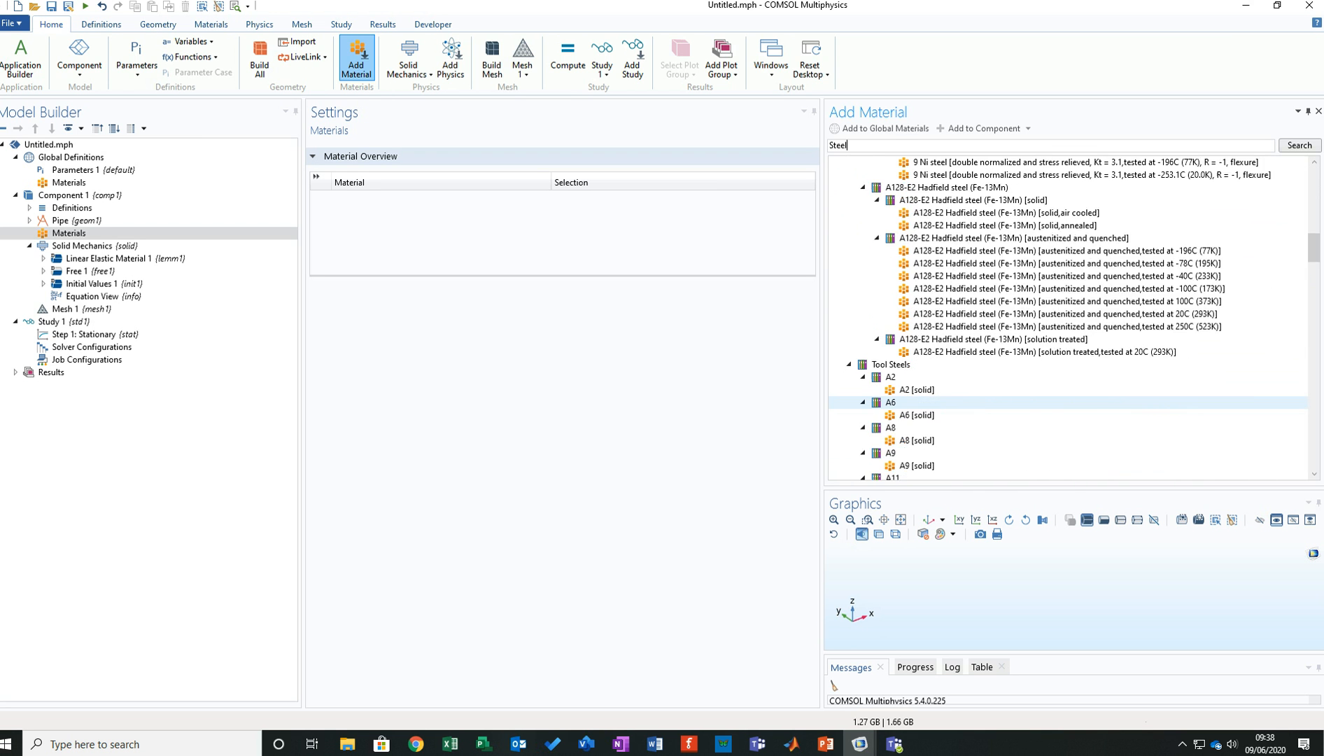
pyautogui.scroll(-12, 980, 402)
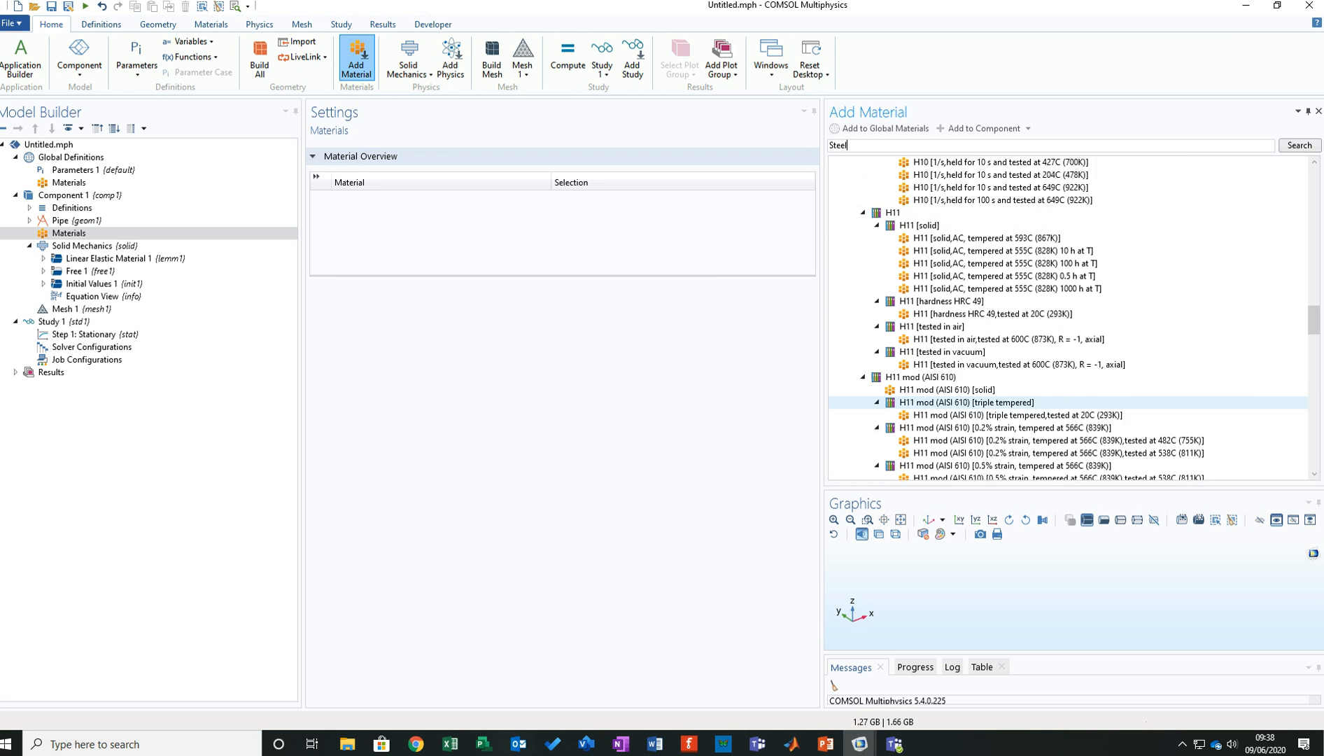
pyautogui.scroll(-15, 980, 402)
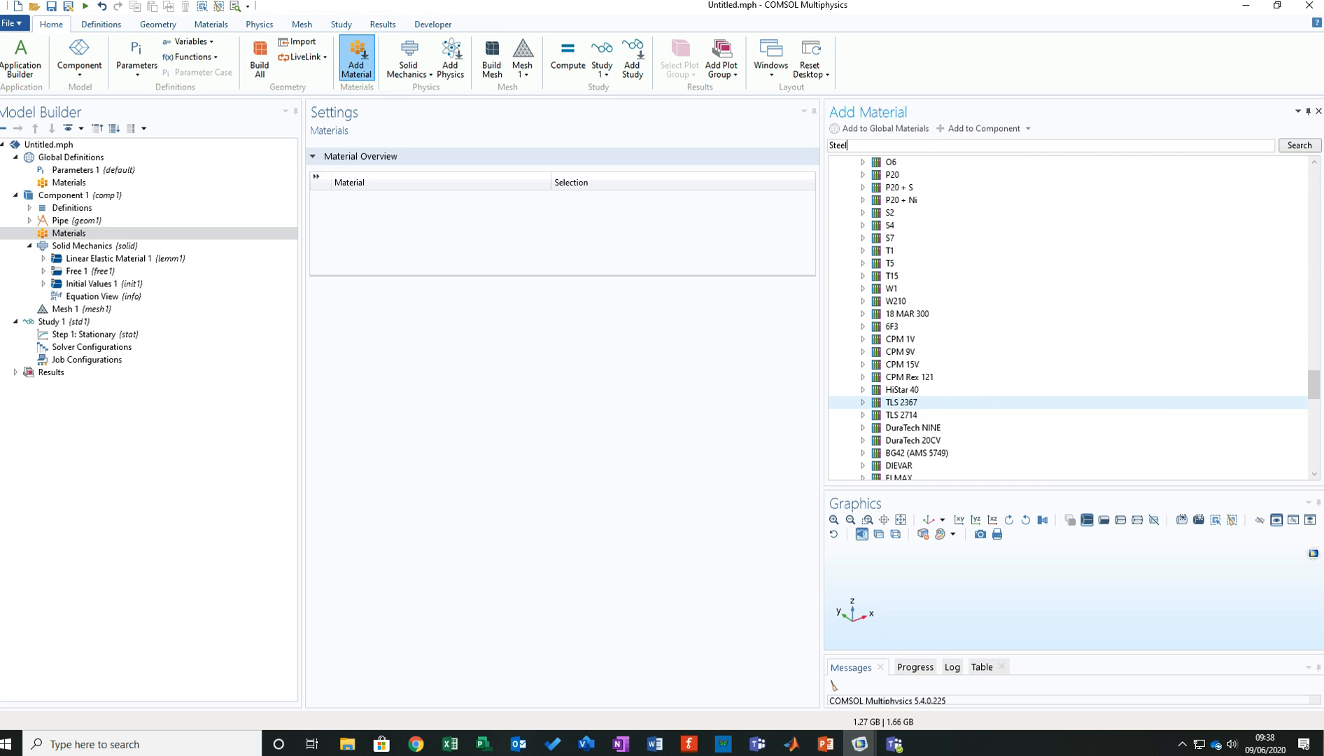
pyautogui.scroll(-4, 980, 402)
pyautogui.scroll(-9, 980, 402)
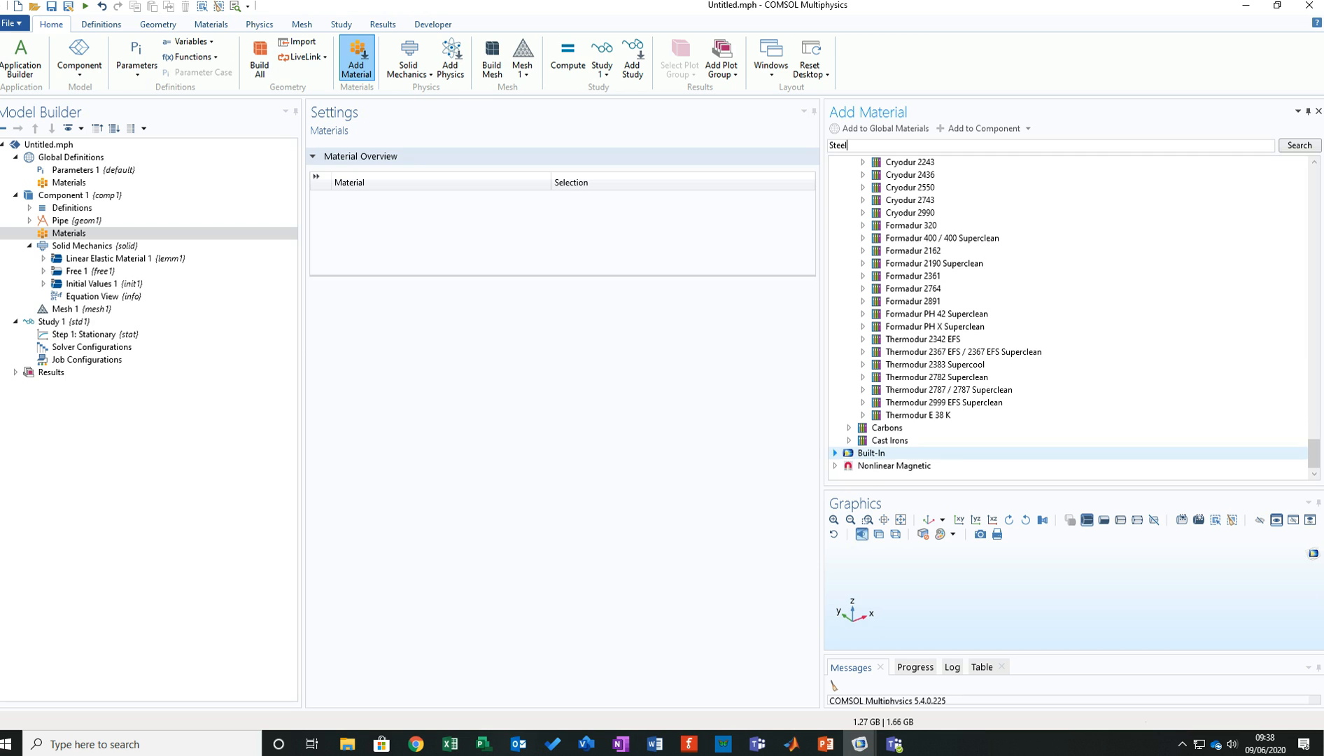
pyautogui.click(835, 453)
pyautogui.scroll(-1, 917, 415)
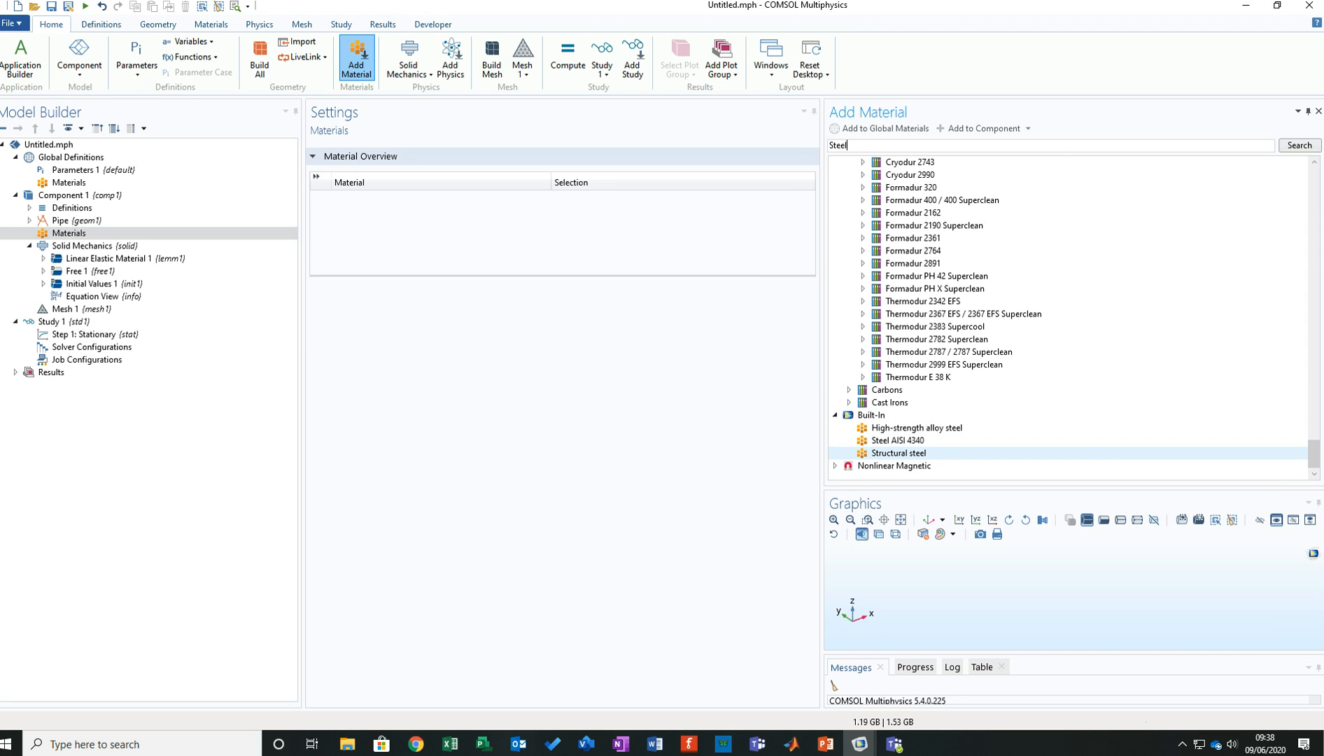
pyautogui.doubleClick(899, 453)
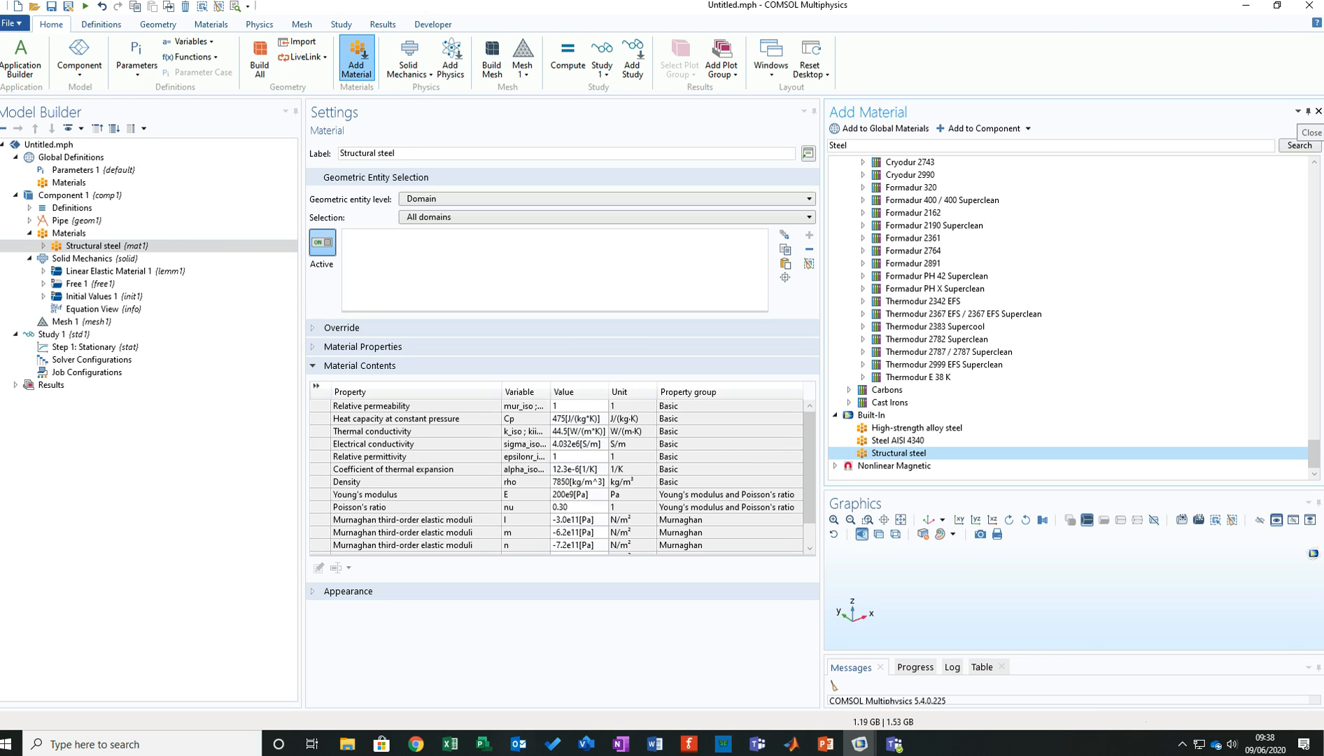
pyautogui.click(1319, 111)
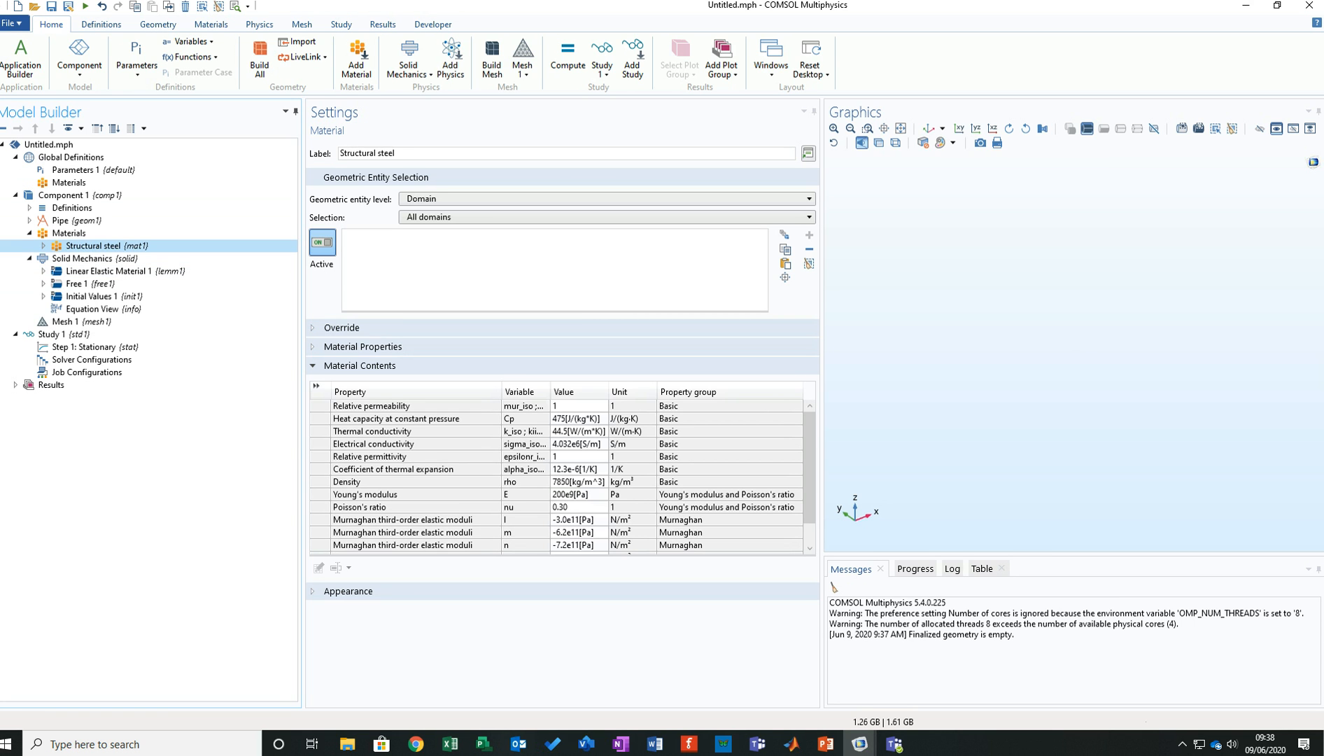
# Examine the Young's modulus entry in the material contents of Structural steel.
pyautogui.click(416, 495)
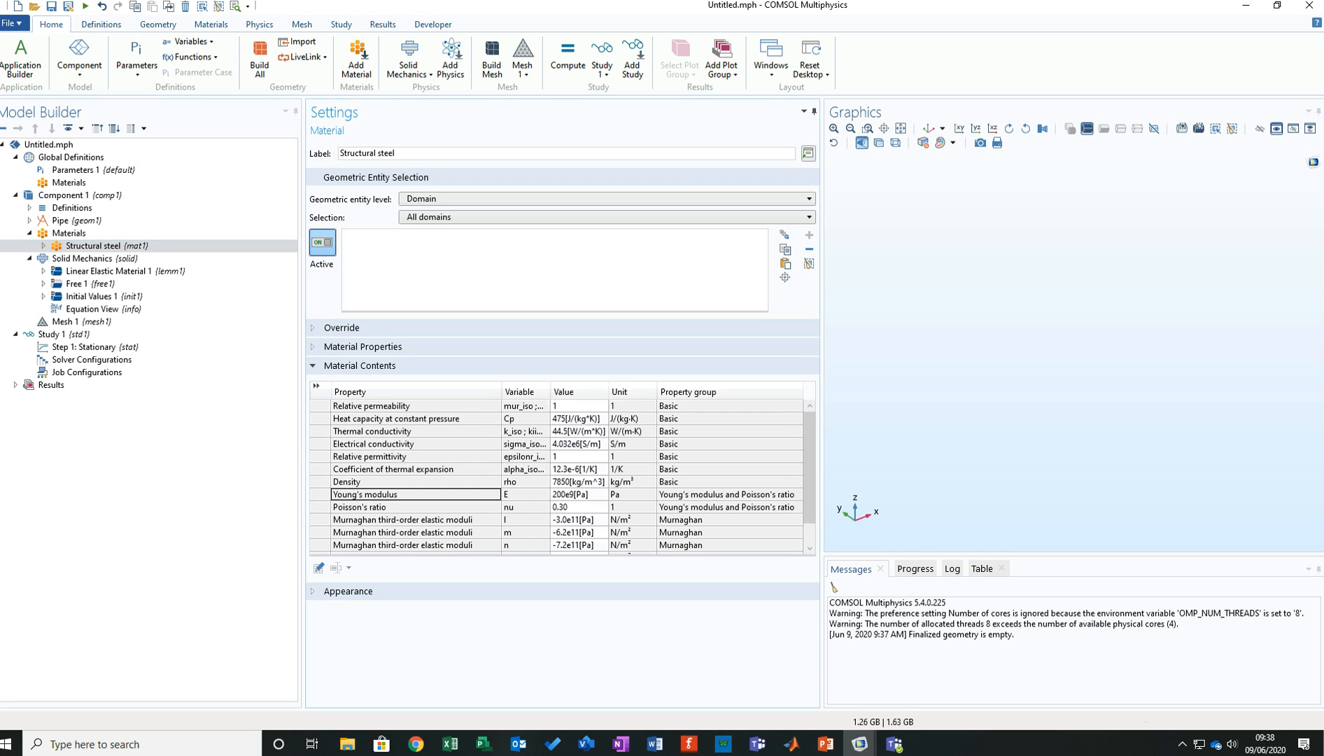
pyautogui.click(579, 495)
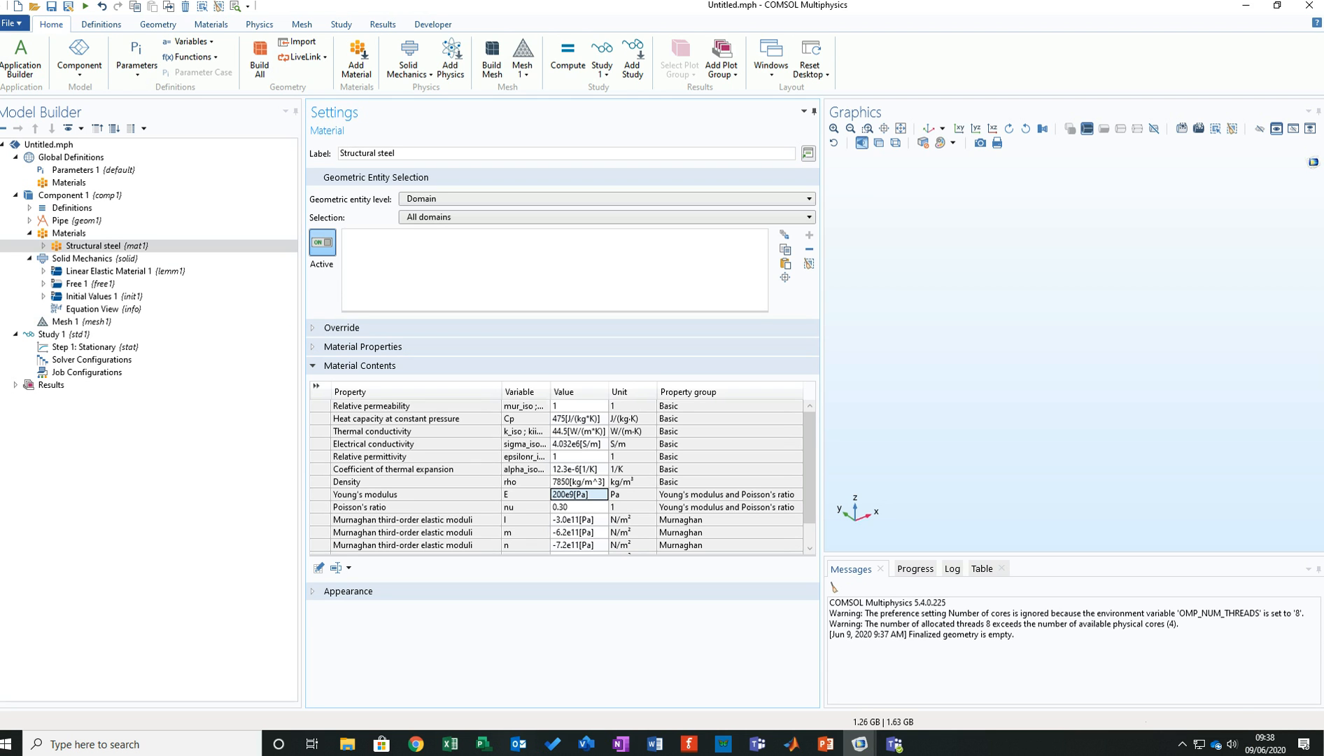
pyautogui.click(1182, 744)
pyautogui.rightClick(1141, 714)
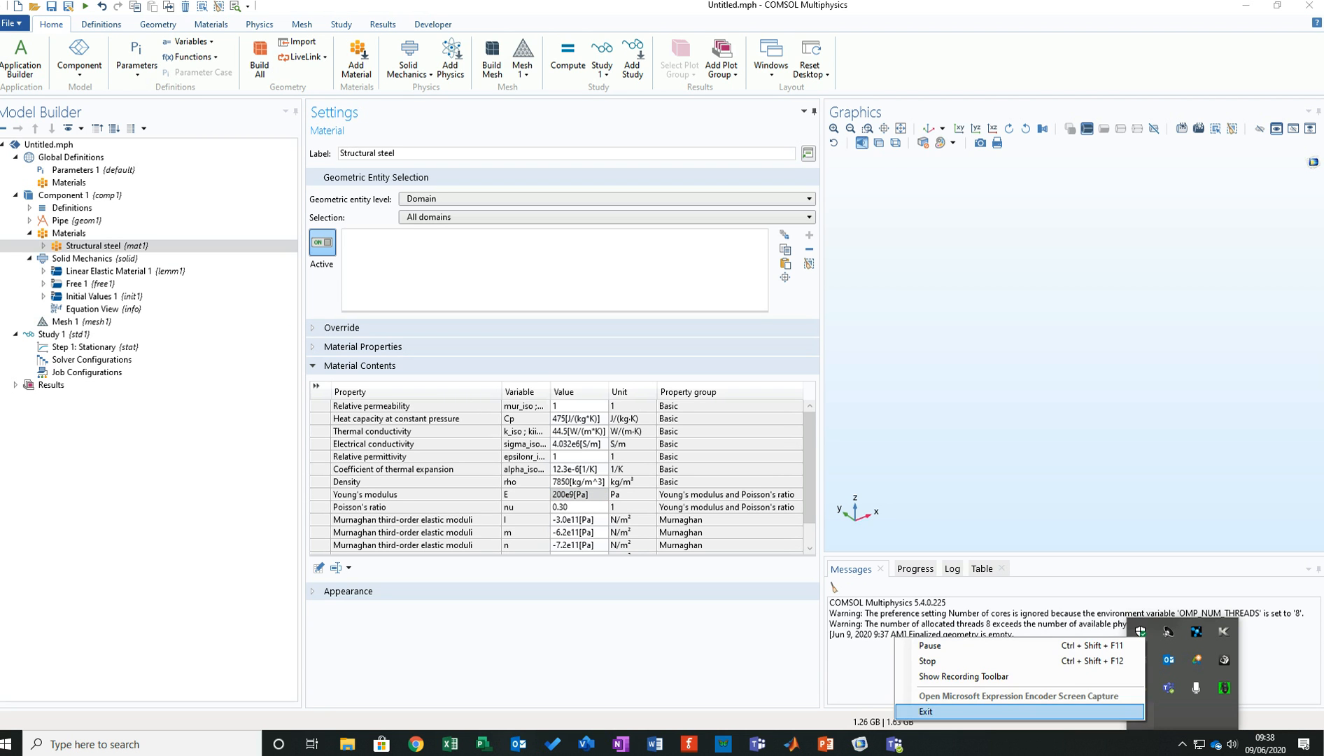
pyautogui.click(1092, 646)
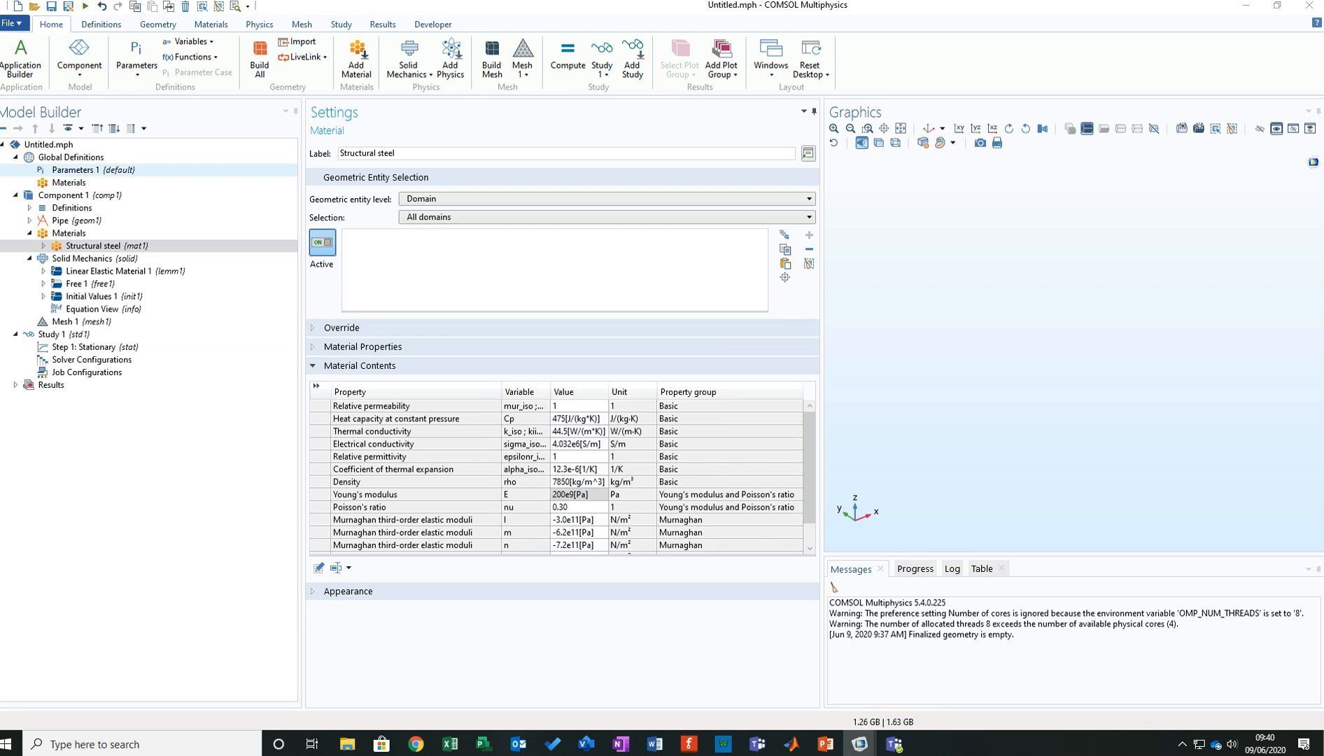
# Add a global parameter E in Parameters 1 with the expression 2E11[Pa].
pyautogui.click(93, 169)
pyautogui.click(334, 267)
pyautogui.write('E')
pyautogui.press('Tab')
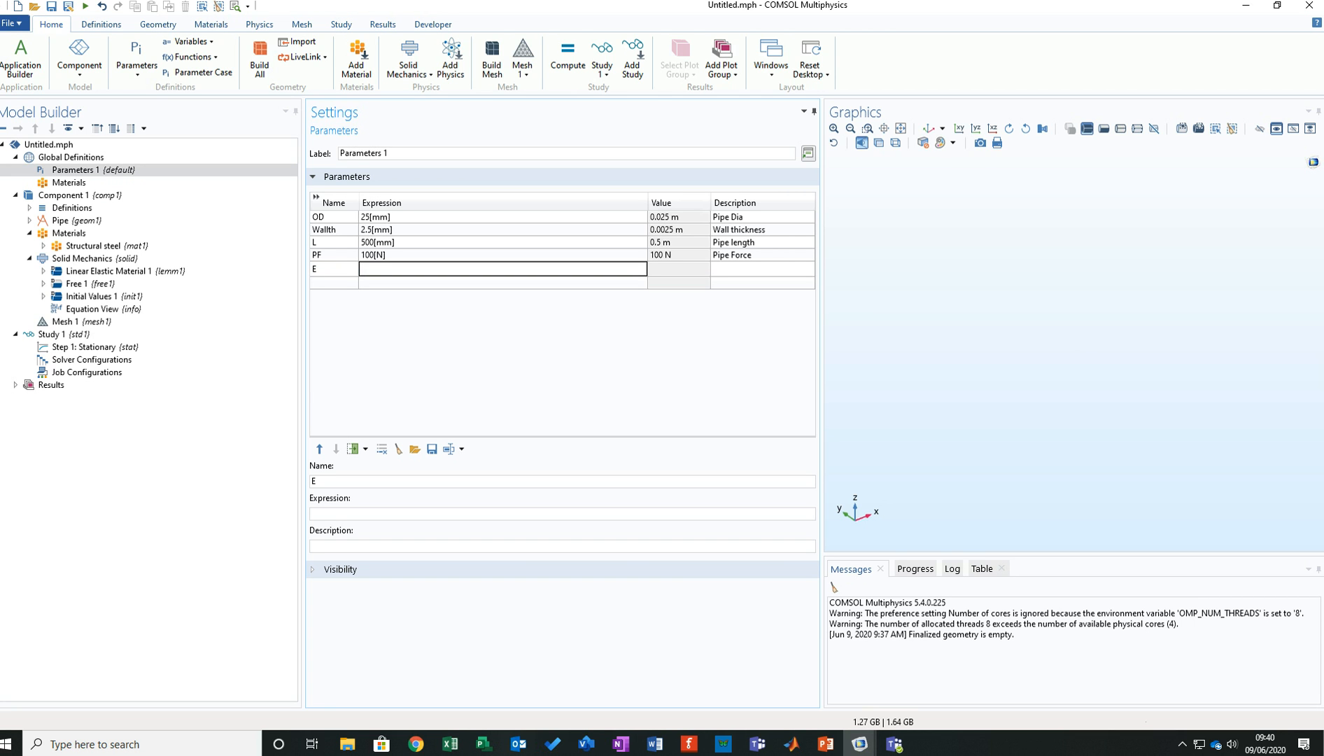
pyautogui.write('E11[Pa')
pyautogui.press('Tab')
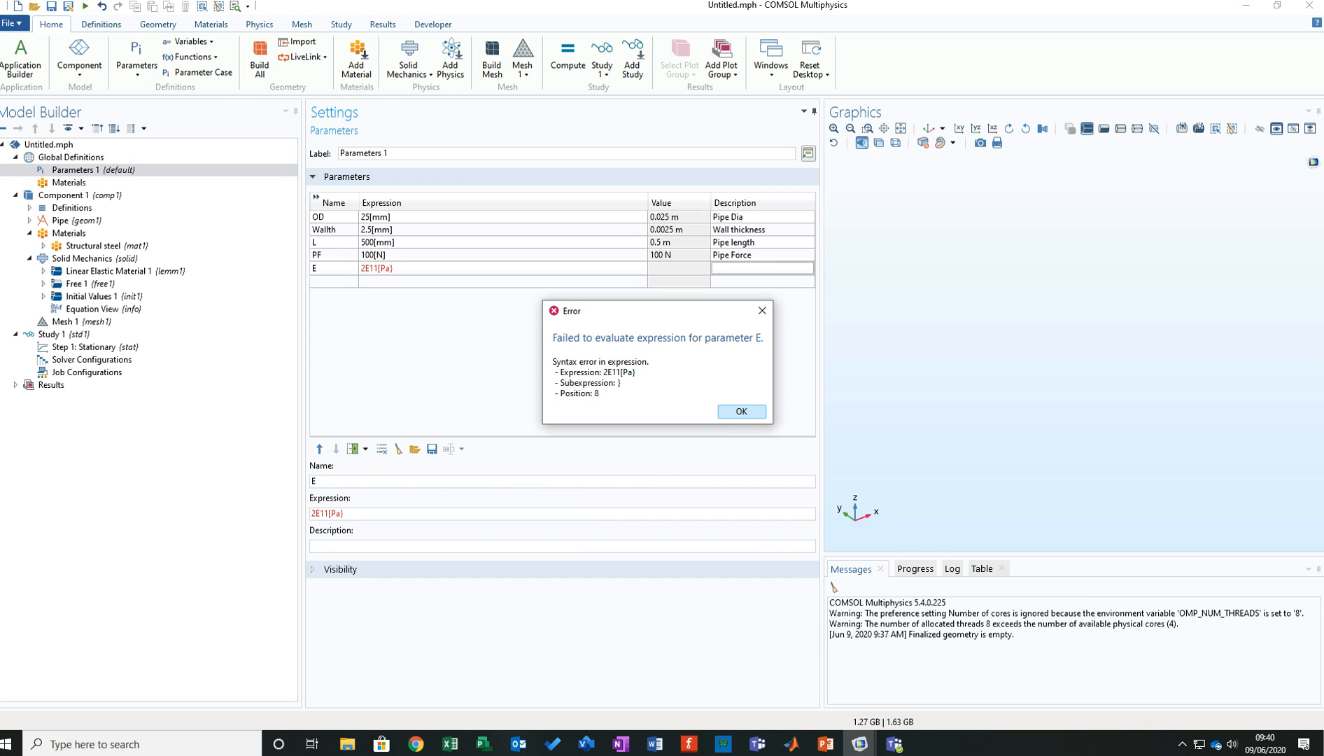
pyautogui.press('Return')
pyautogui.click(396, 268)
pyautogui.click(396, 269)
pyautogui.click(396, 268)
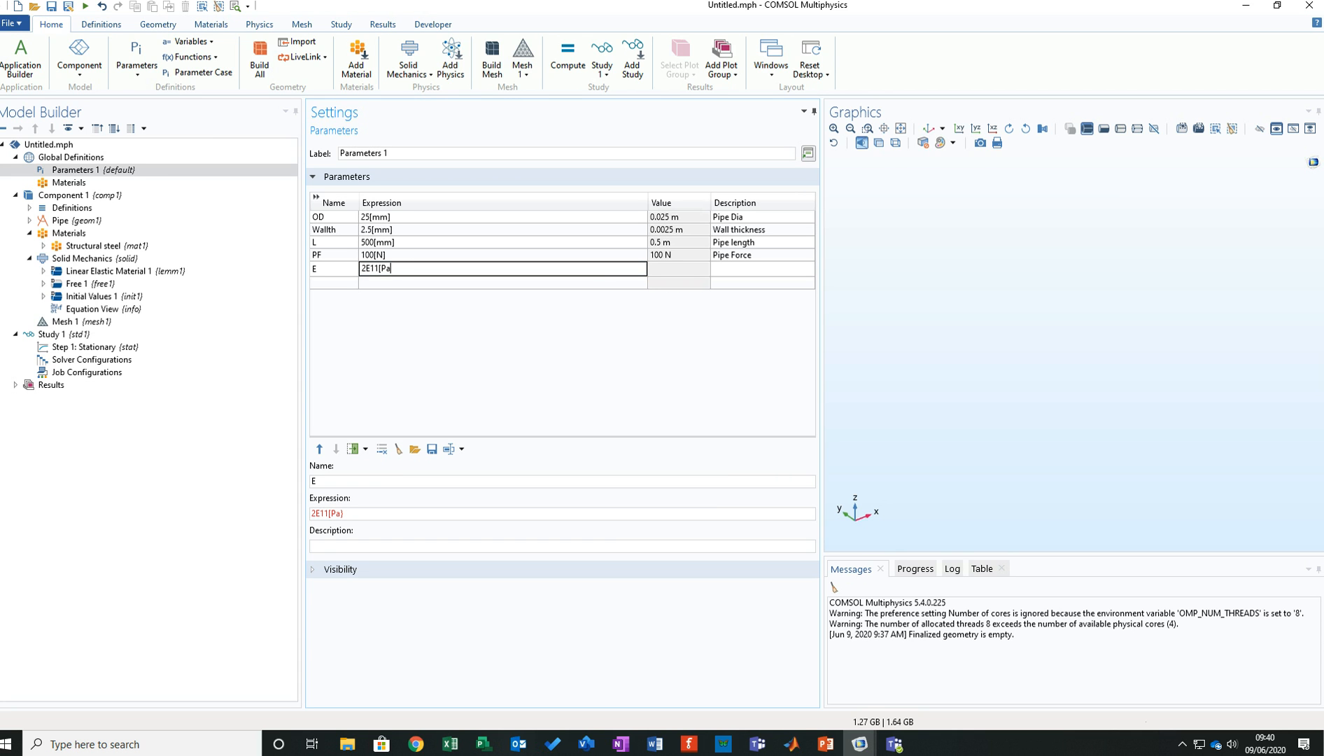
pyautogui.write(']')
pyautogui.press('Return')
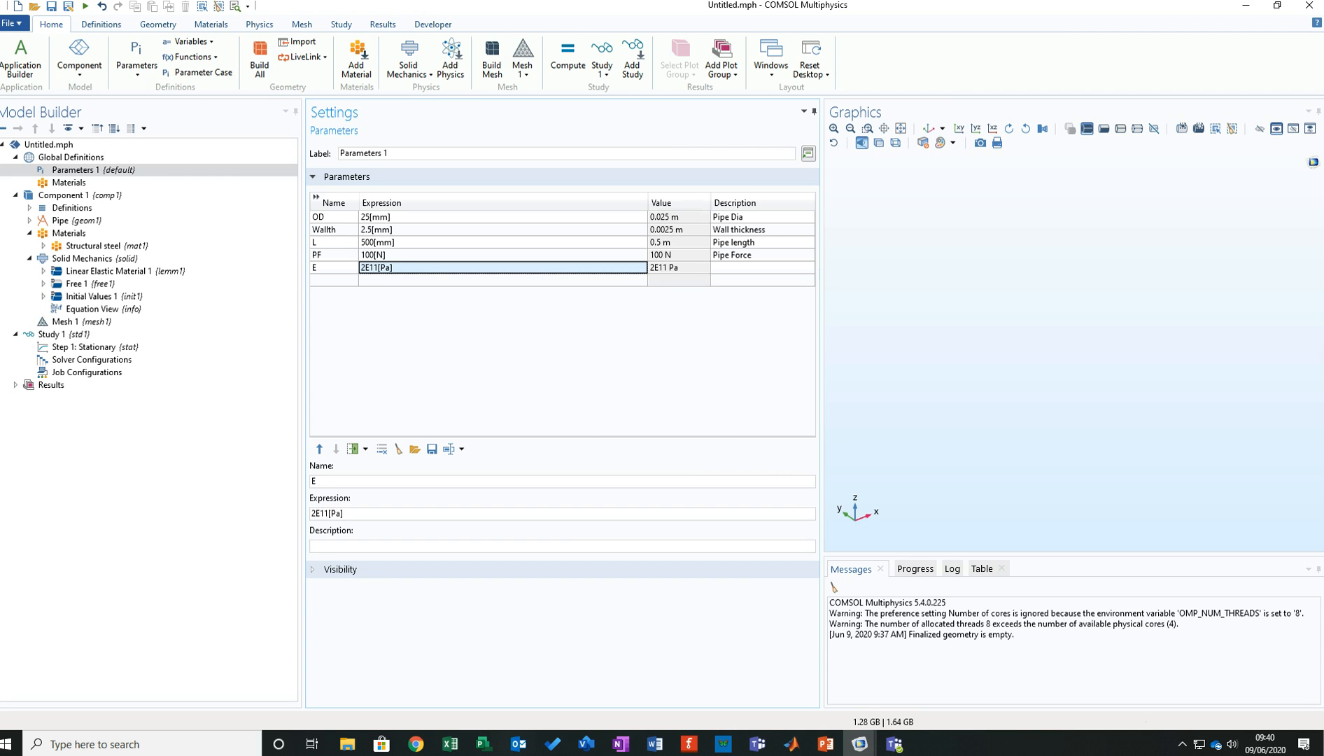
# Give the E parameter the description Youngs Modulus (Struc Steel).
pyautogui.click(679, 268)
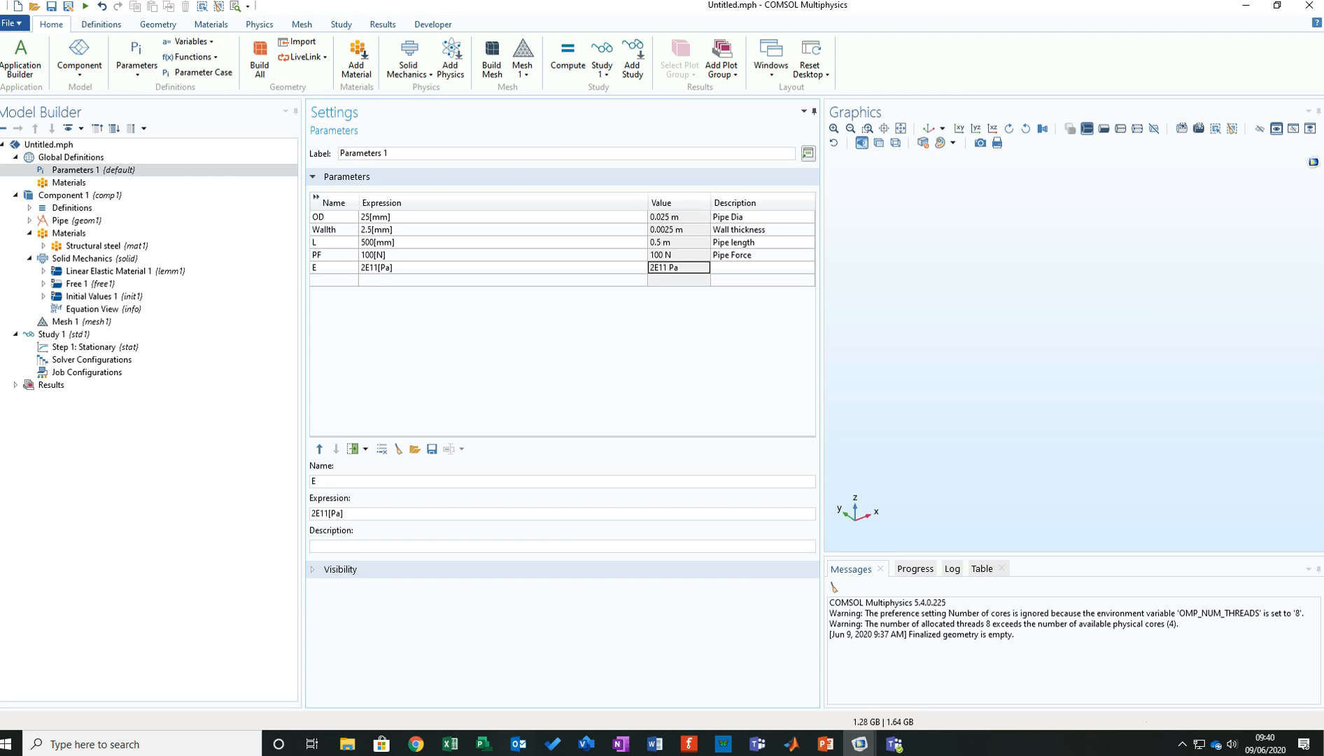
pyautogui.click(763, 267)
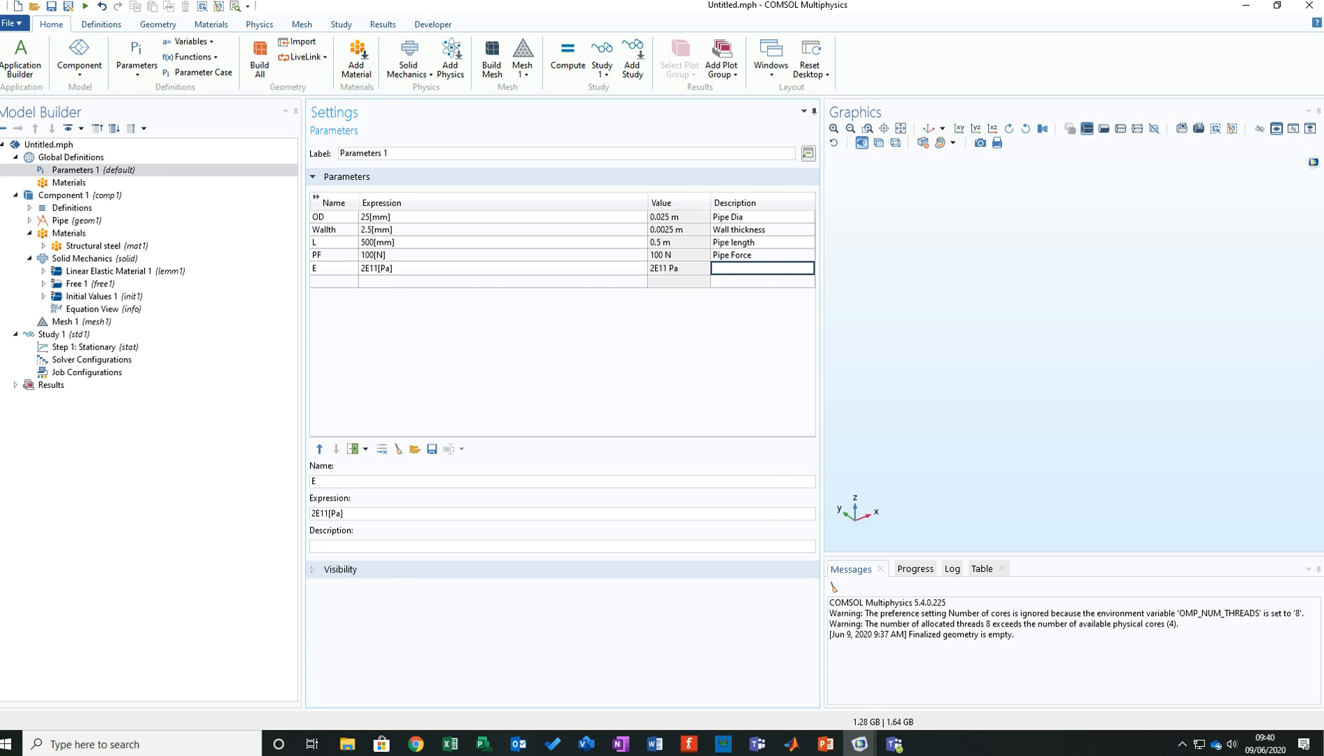
pyautogui.write('Young')
pyautogui.write('s ')
pyautogui.write('Modulus')
pyautogui.write('(Struc')
pyautogui.write(' Steel')
pyautogui.write(')')
pyautogui.press('Return')
pyautogui.click(334, 281)
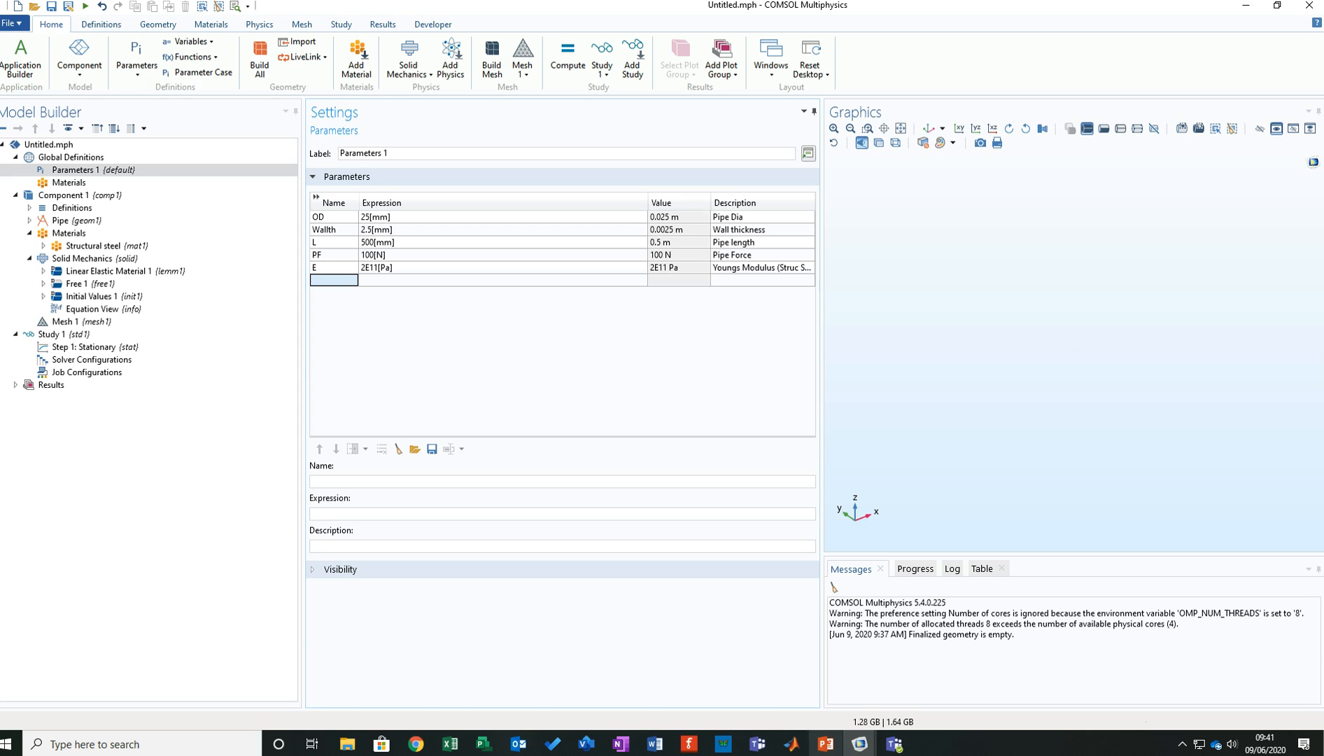
# Check the deflection and stress concentration formulas on the Supporting Theory slide in PowerPoint, and return to the COMSOL parameter table.
pyautogui.click(826, 744)
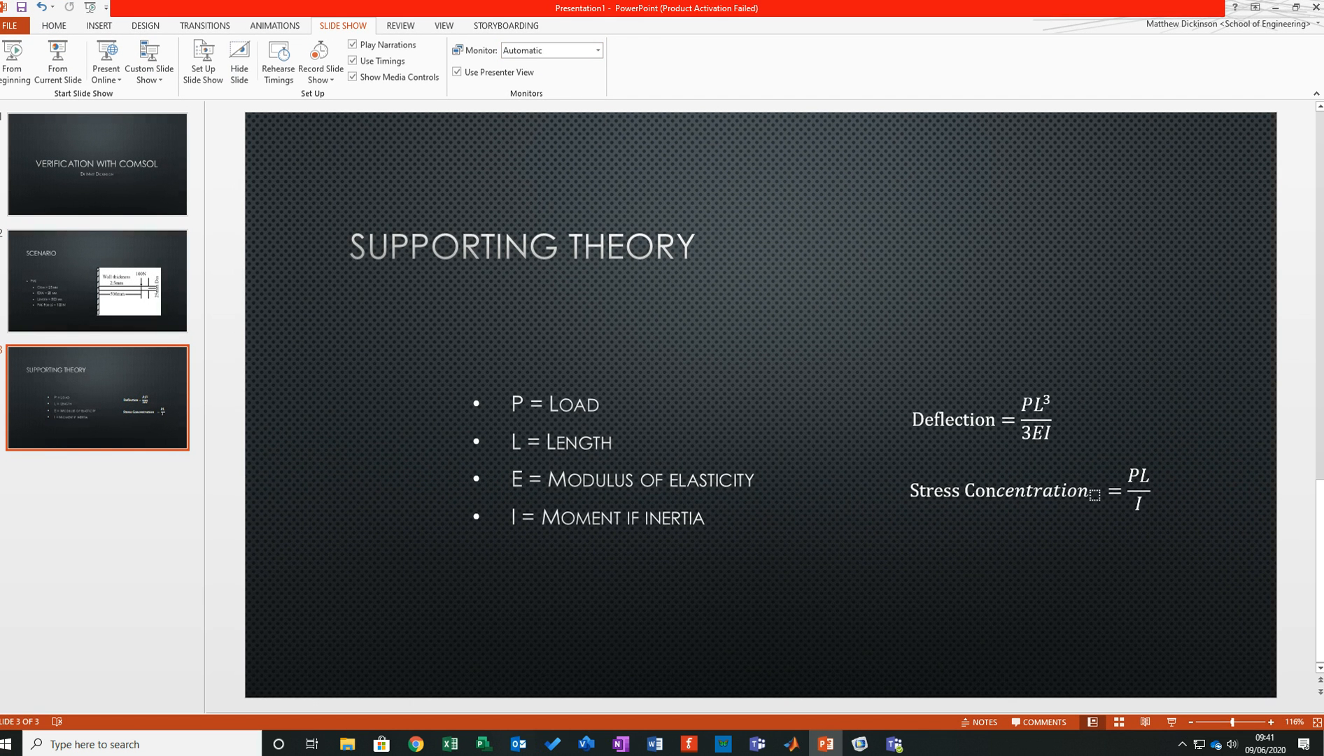
pyautogui.click(1276, 8)
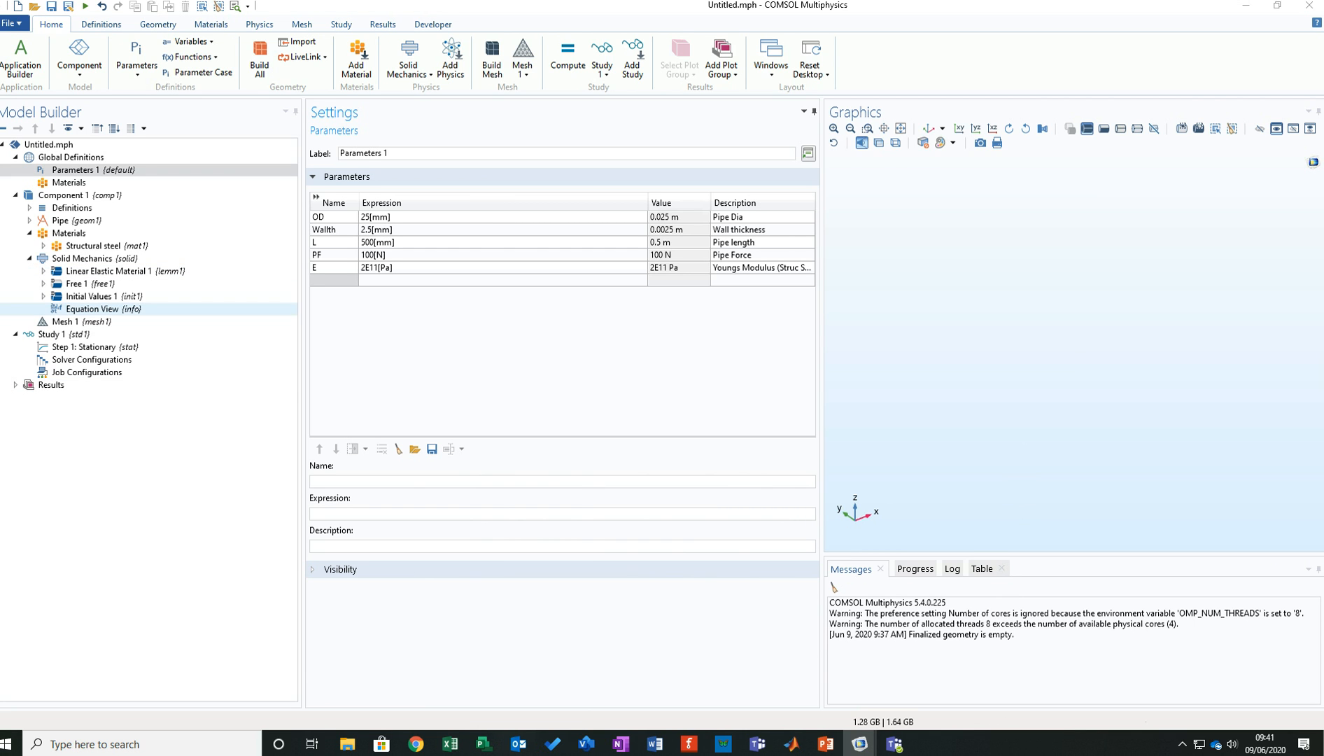
pyautogui.click(334, 280)
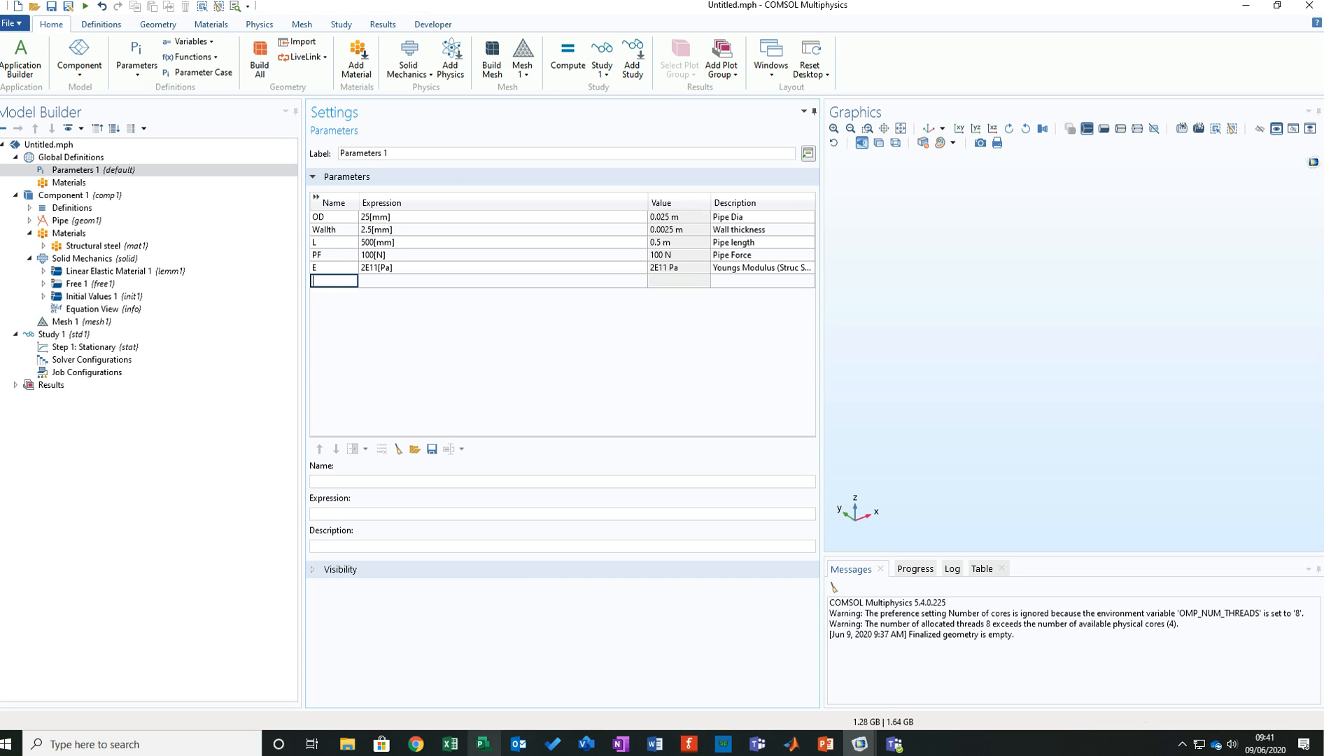
pyautogui.click(1183, 744)
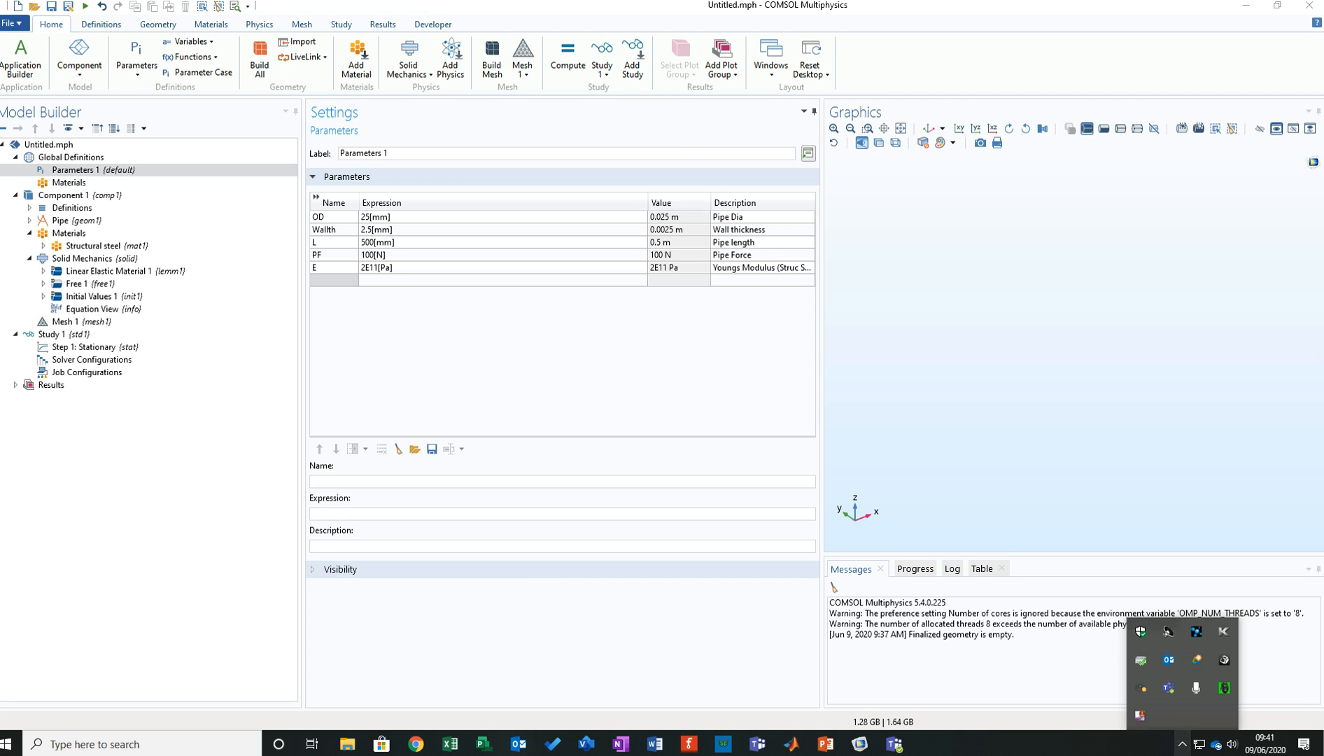
pyautogui.rightClick(1141, 714)
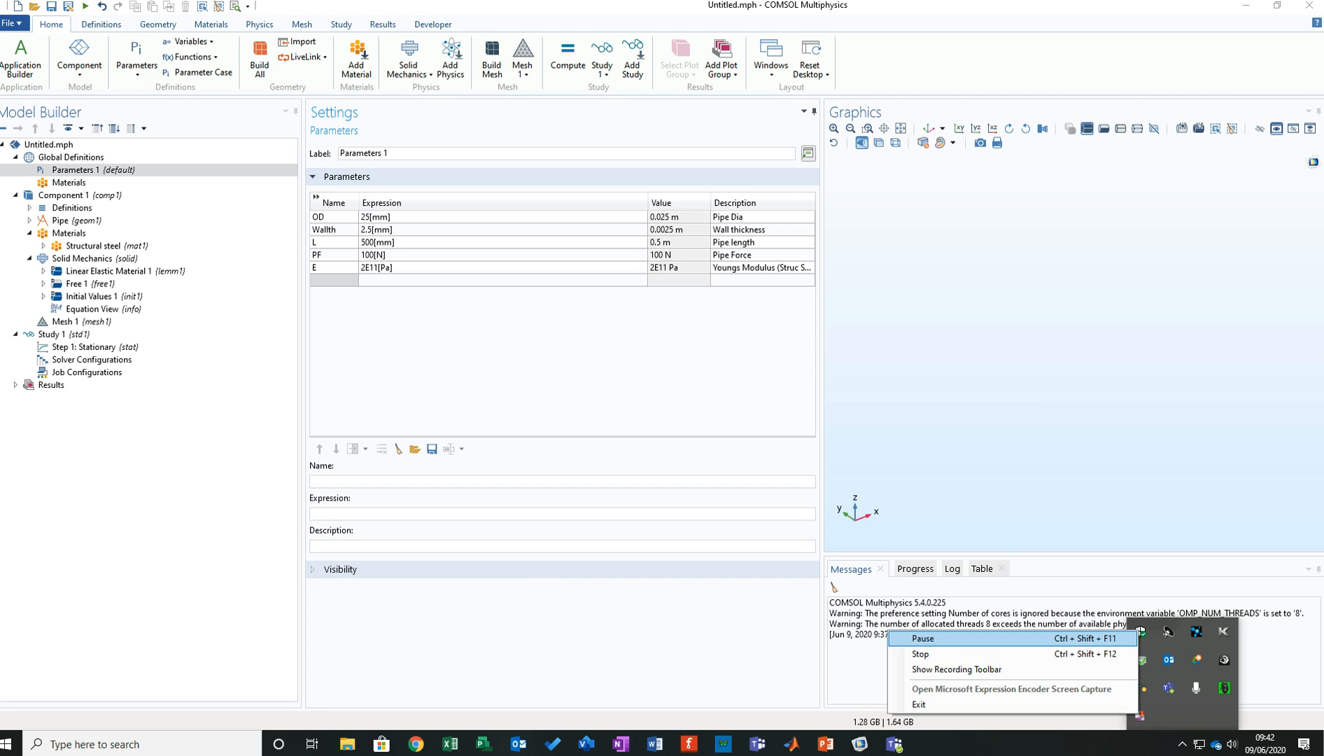
pyautogui.click(923, 639)
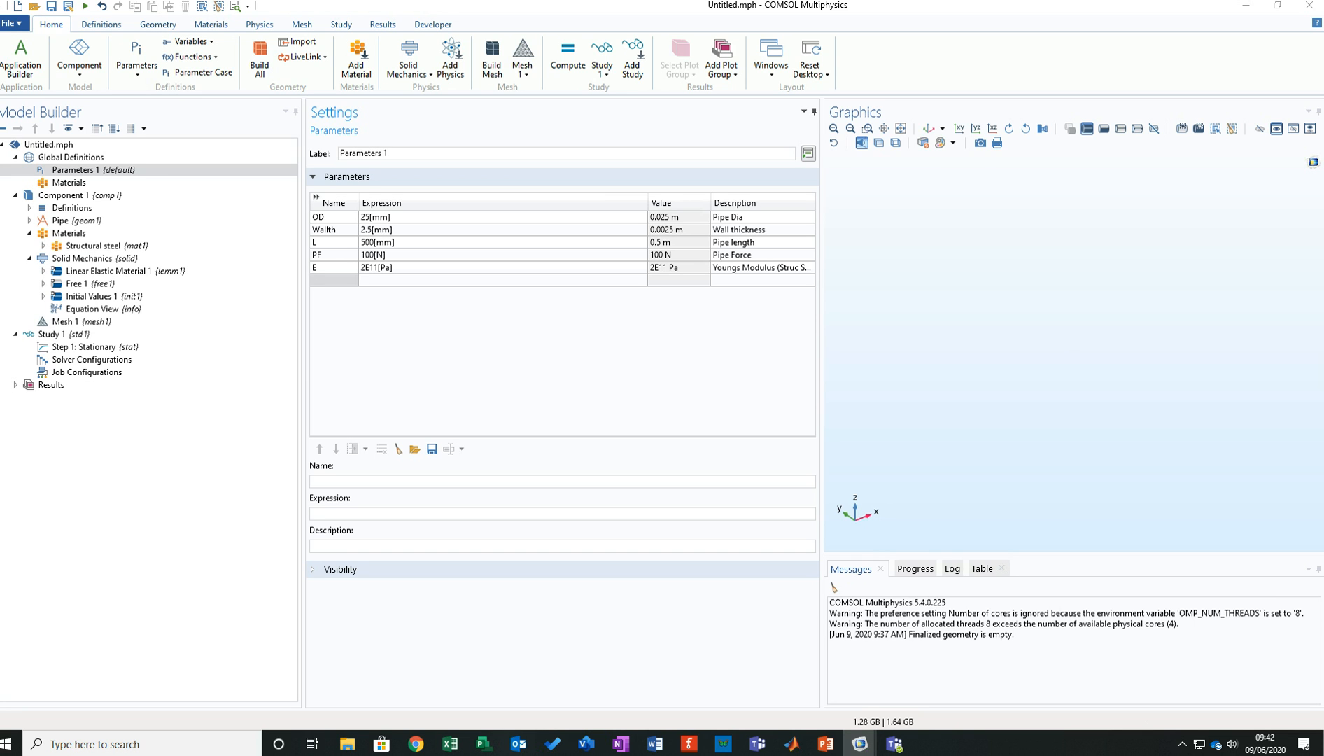
# Add a global parameter I with the description Inertia below E in Parameters 1.
pyautogui.click(334, 280)
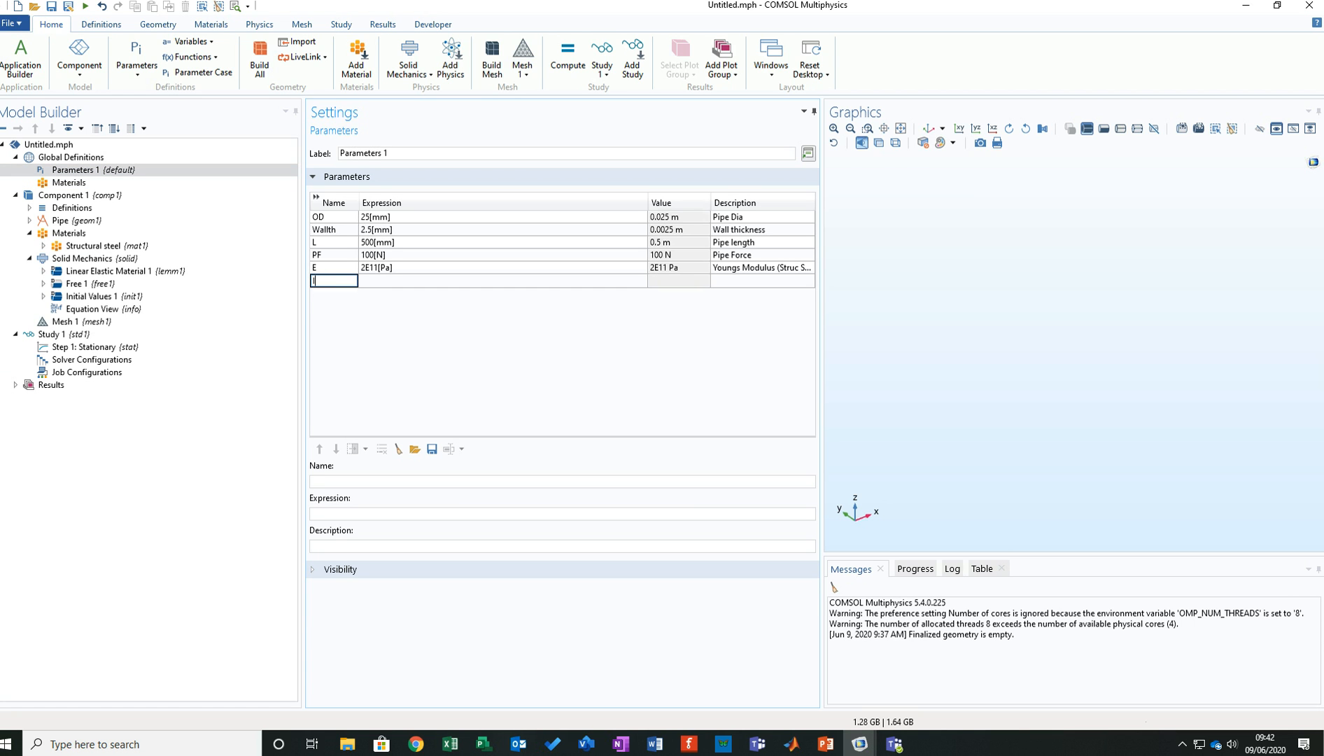
pyautogui.click(763, 281)
pyautogui.write('Inertia')
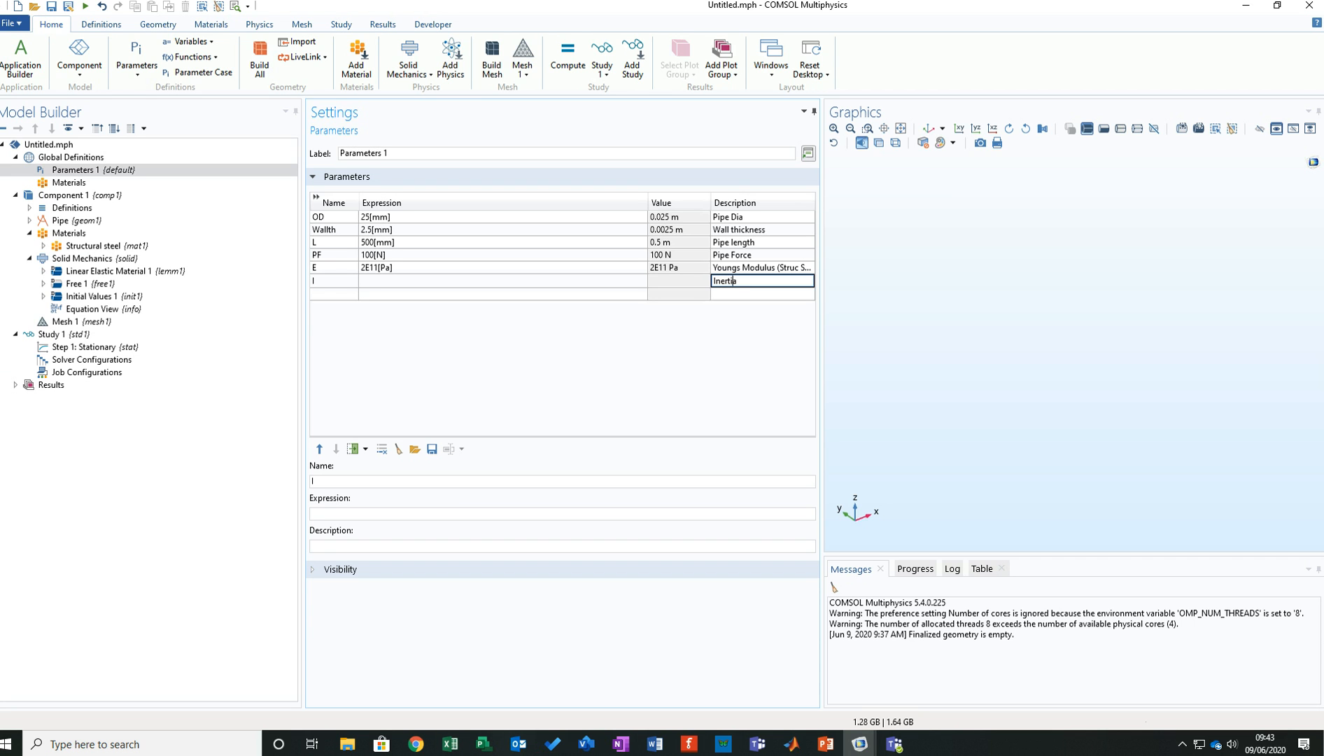
# Enter (1/4)*pi*((OD/2)^4)-(((OD/2)-Wallth)^4)) as the expression of parameter I.
pyautogui.click(502, 282)
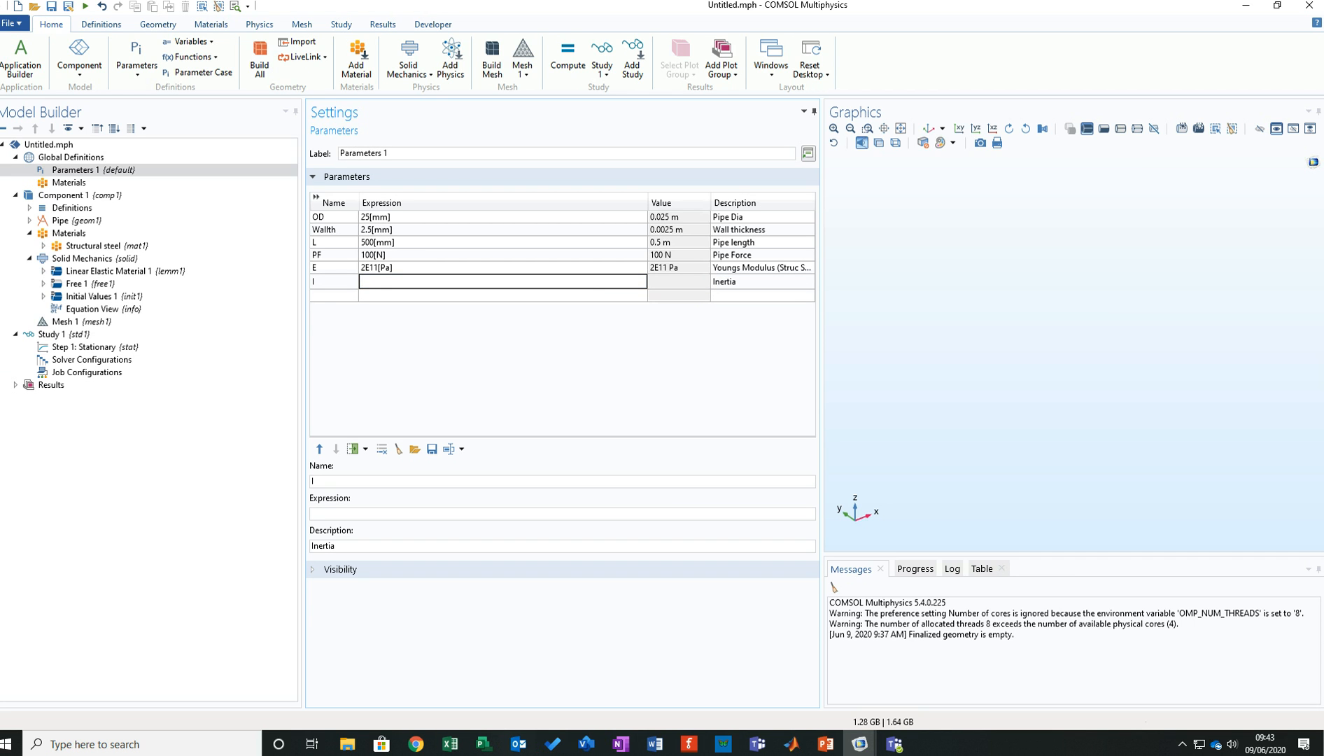
pyautogui.write('(1/4')
pyautogui.write('pi*')
pyautogui.write('(')
pyautogui.write('OD/2')
pyautogui.write(')^4')
pyautogui.press('Left')
pyautogui.press('Left')
pyautogui.press('Left')
pyautogui.press('Left')
pyautogui.write('(')
pyautogui.write('-(')
pyautogui.write('OD')
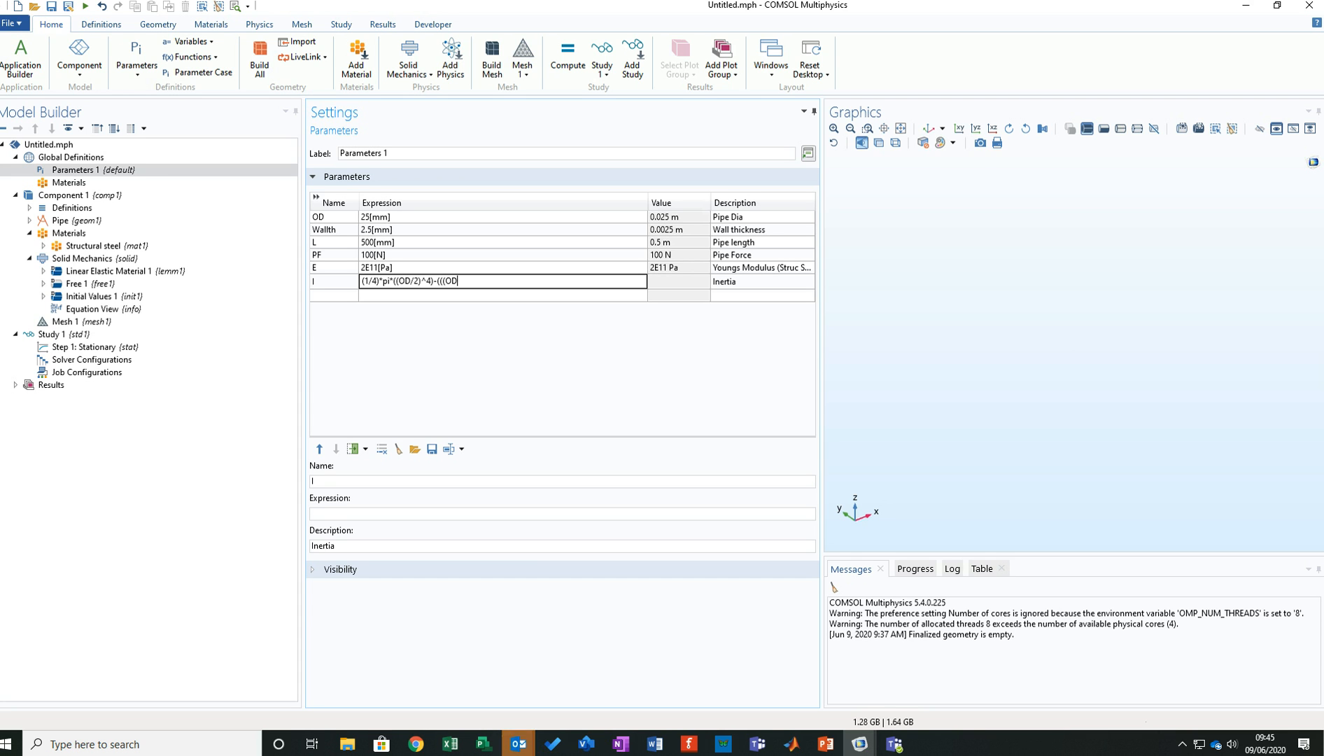
pyautogui.write('/2)')
pyautogui.write('-')
pyautogui.write('Wallth')
pyautogui.write('^')
pyautogui.write('4)')
pyautogui.write(')')
pyautogui.press('Return')
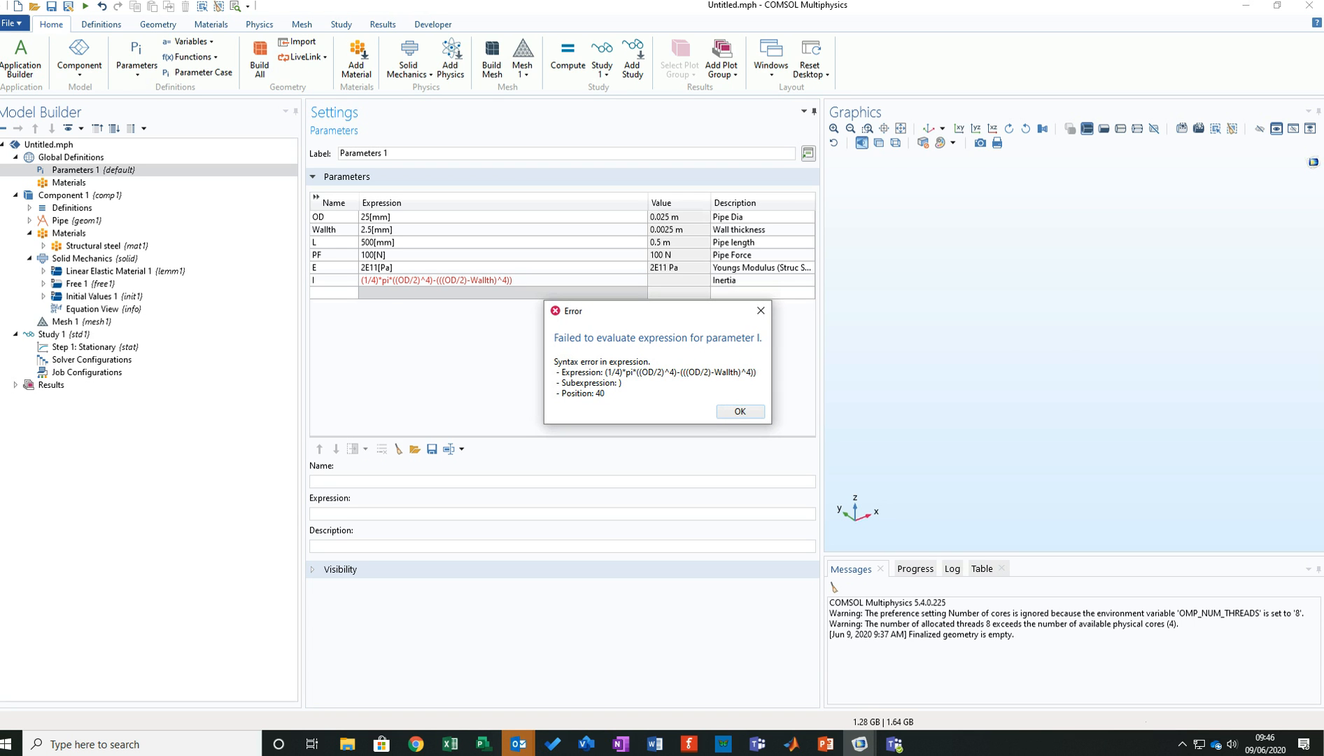
# Dismiss the error and remove the last closing bracket from the expression of parameter I.
pyautogui.press('Return')
pyautogui.doubleClick(437, 280)
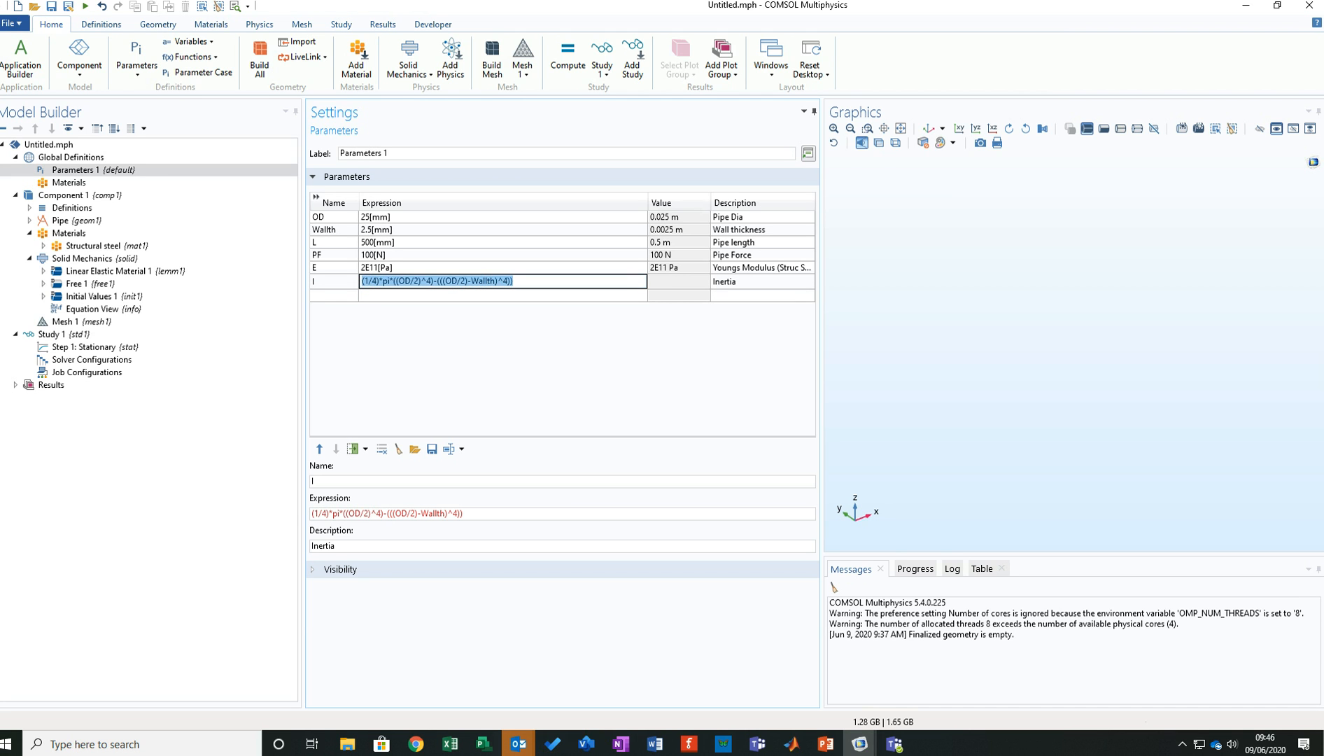
pyautogui.click(520, 281)
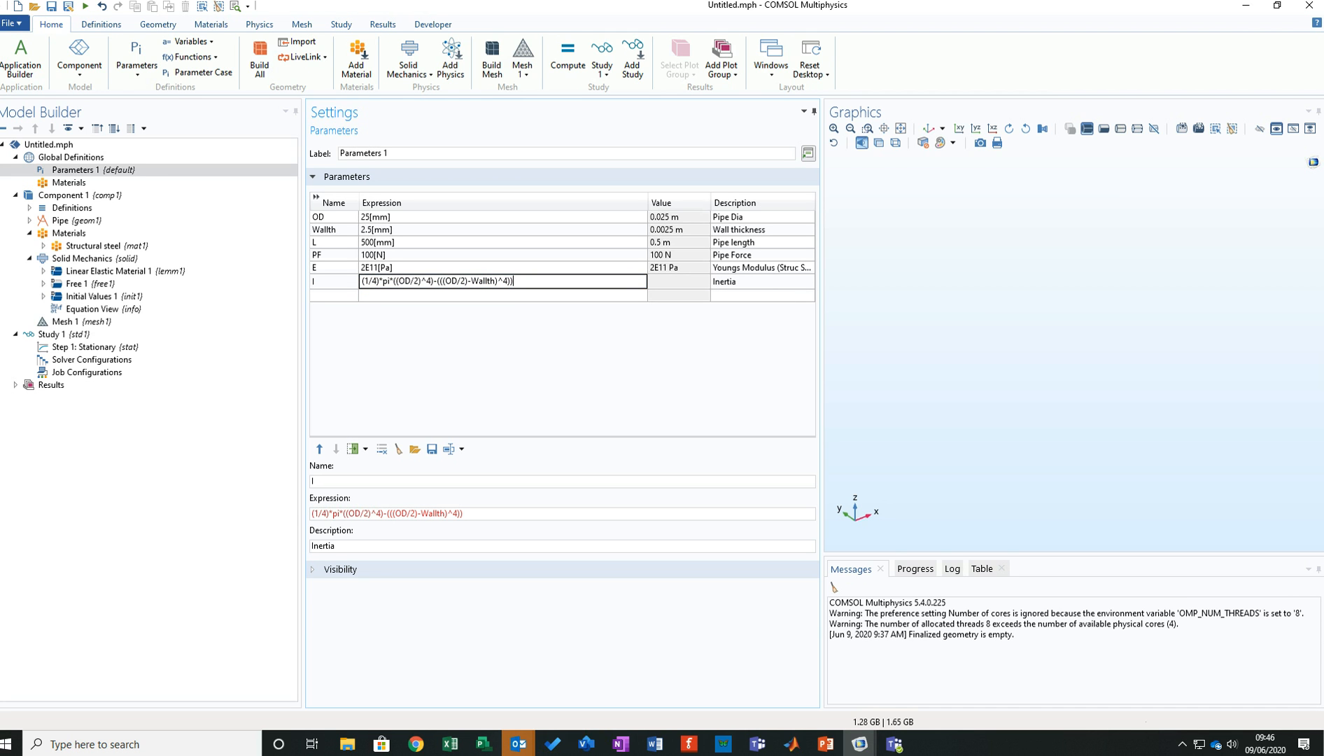
pyautogui.press('BackSpace')
pyautogui.press('Return')
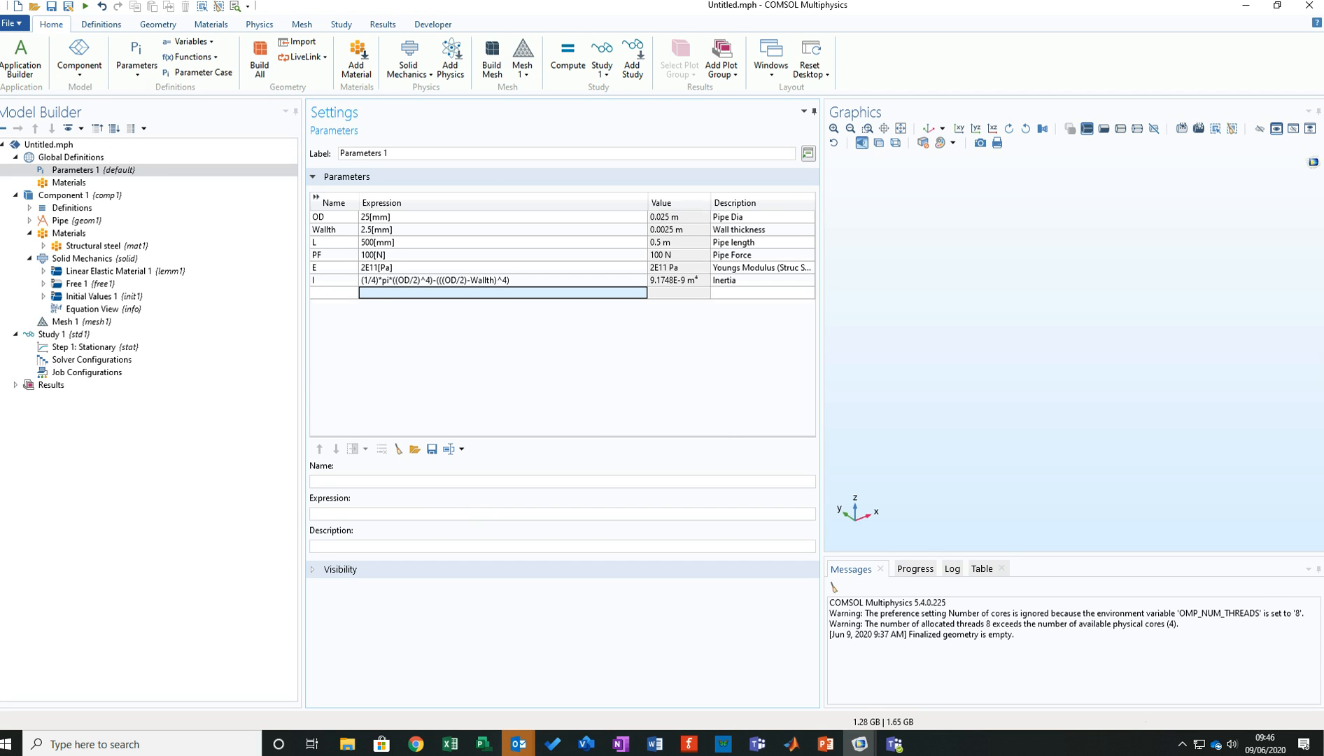
# Correct the bracketing of parameter I so its expression reads (1/4)*pi*(((OD/2)^4)-(((OD/2)-Wallth)^4)).
pyautogui.click(521, 281)
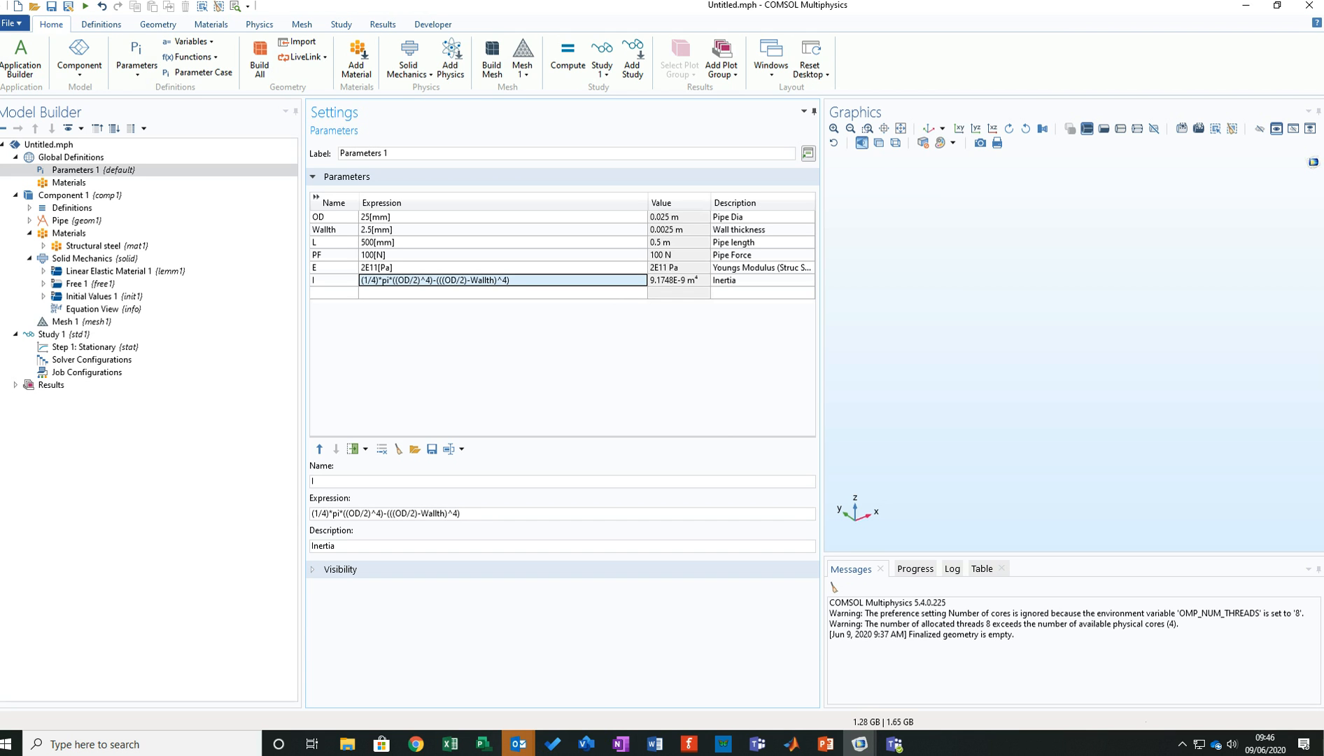
pyautogui.click(1182, 744)
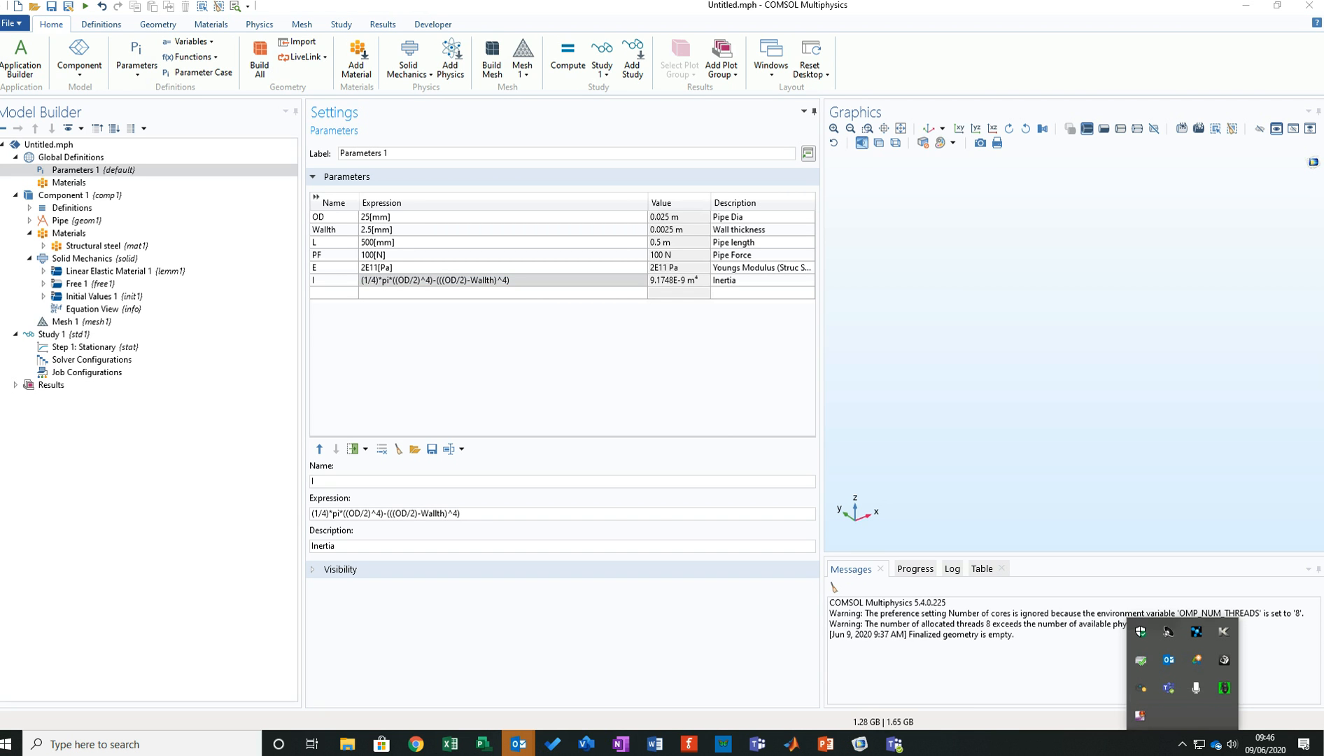
pyautogui.click(456, 280)
pyautogui.click(457, 281)
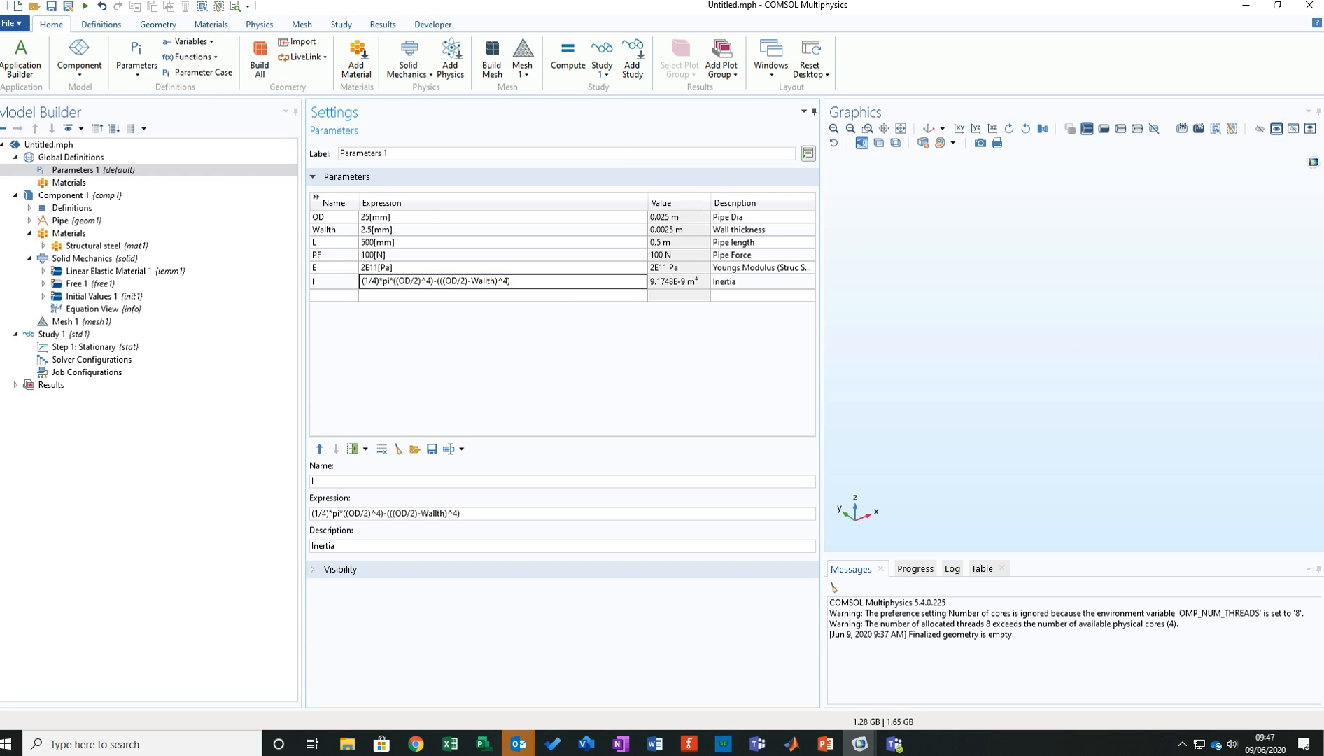
pyautogui.write('(1/4)')
pyautogui.press('Return')
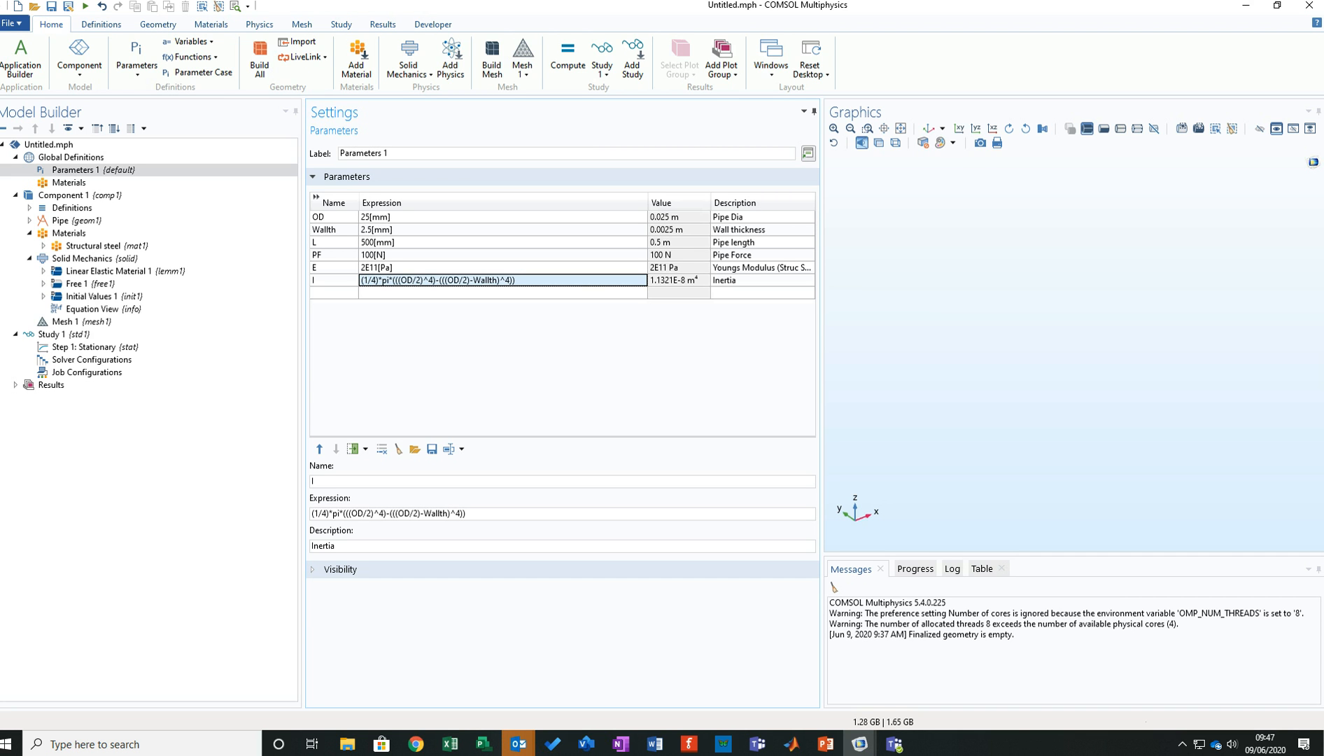
# Add a global parameter named Def in the empty row below I.
pyautogui.click(503, 293)
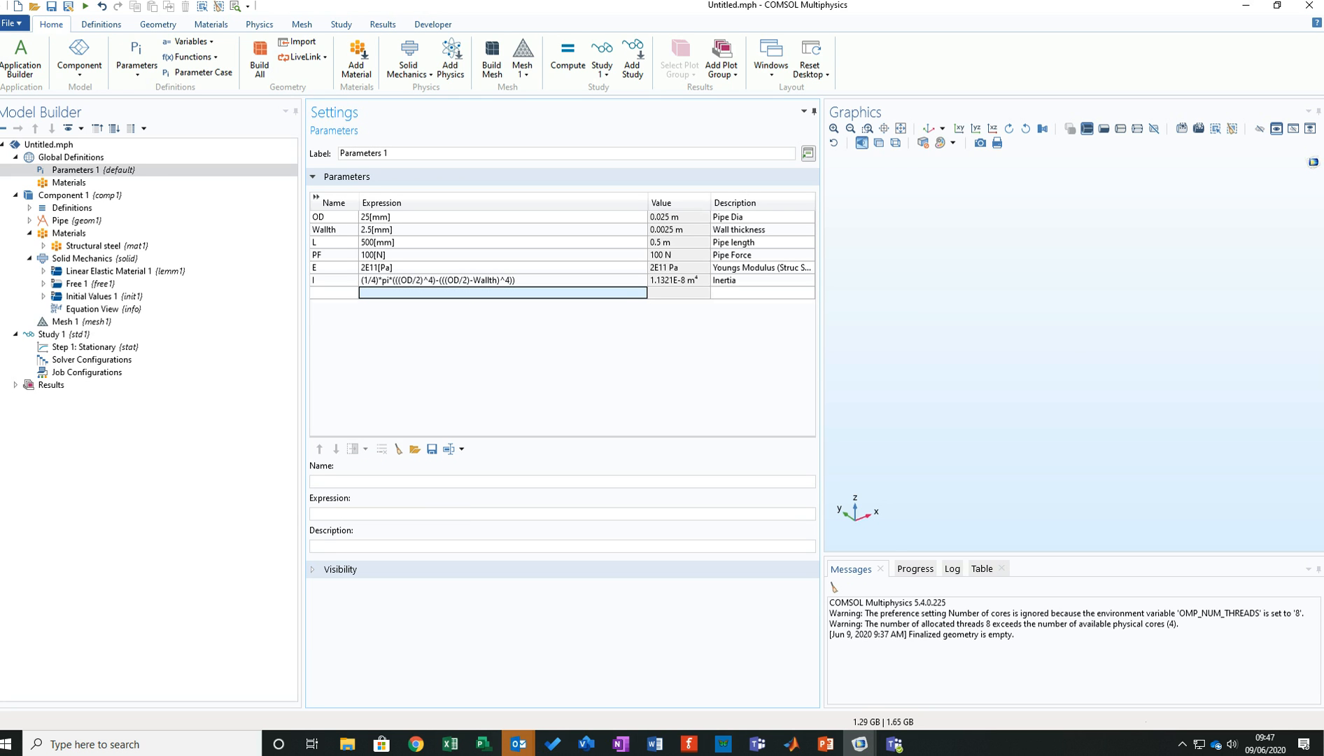
pyautogui.click(334, 293)
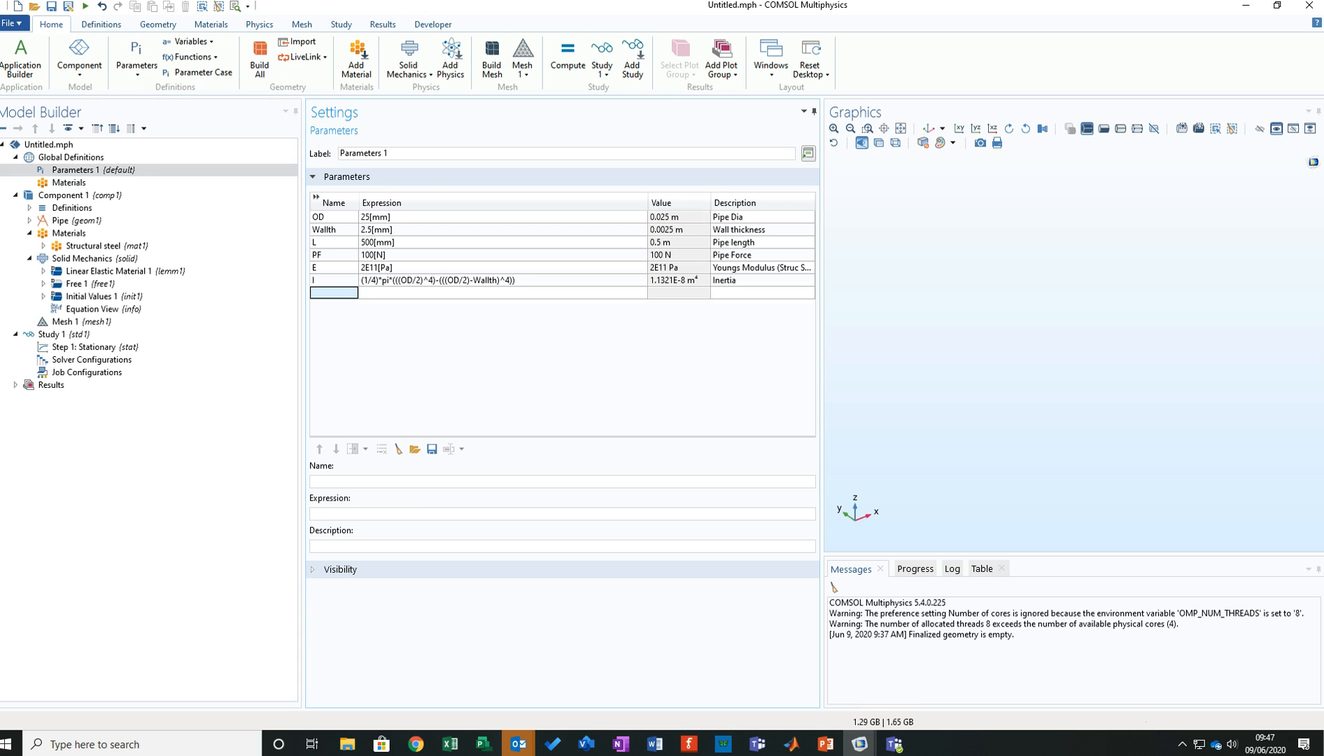
pyautogui.write('Def')
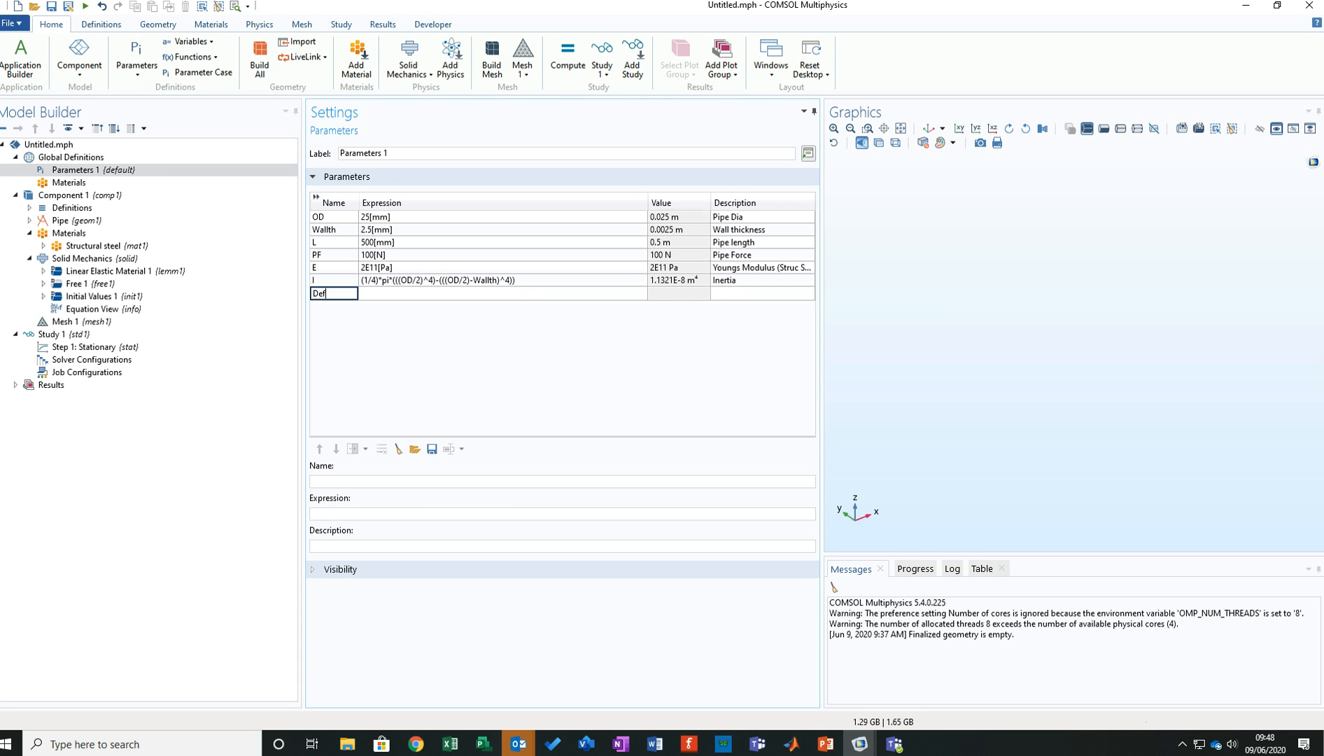
pyautogui.press('Tab')
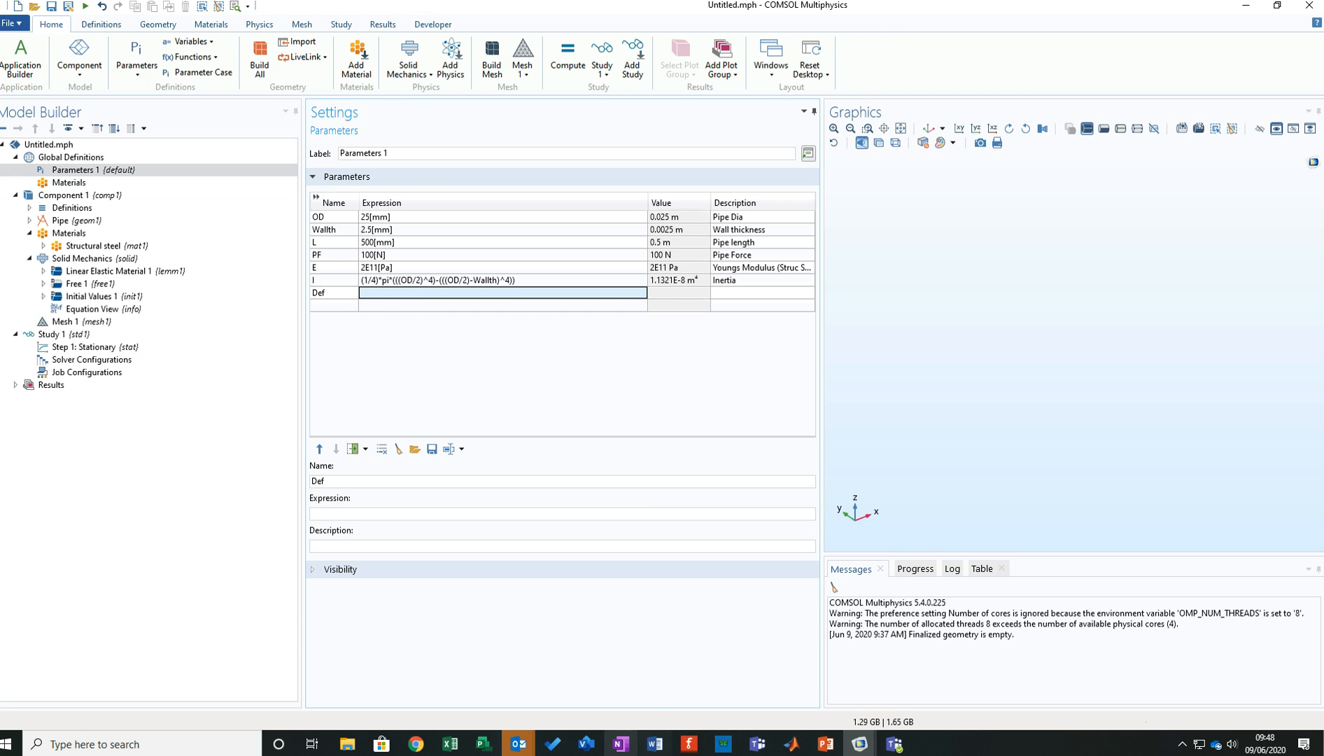
# Consult the deflection formula on the PowerPoint slide and set Def's expression in COMSOL to (PF*L^3)/(3*E*I) [mm].
pyautogui.click(826, 744)
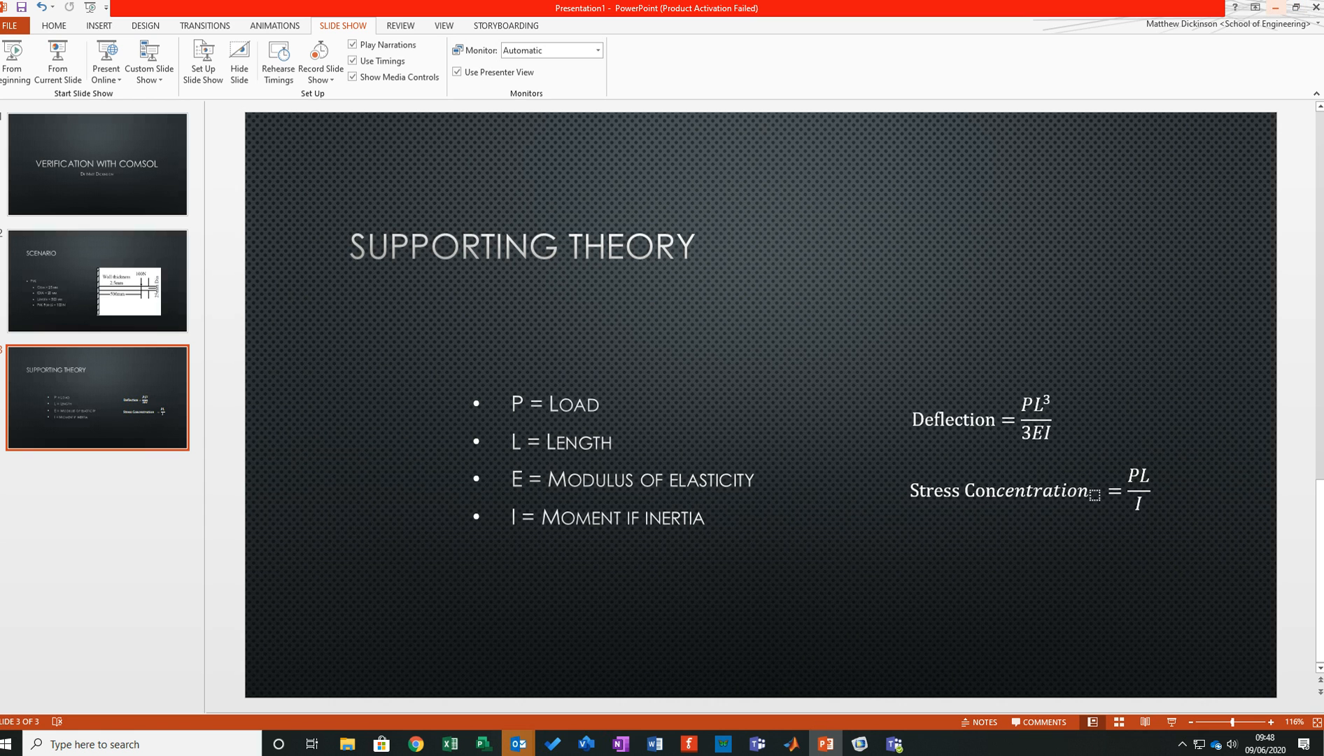
pyautogui.click(1276, 8)
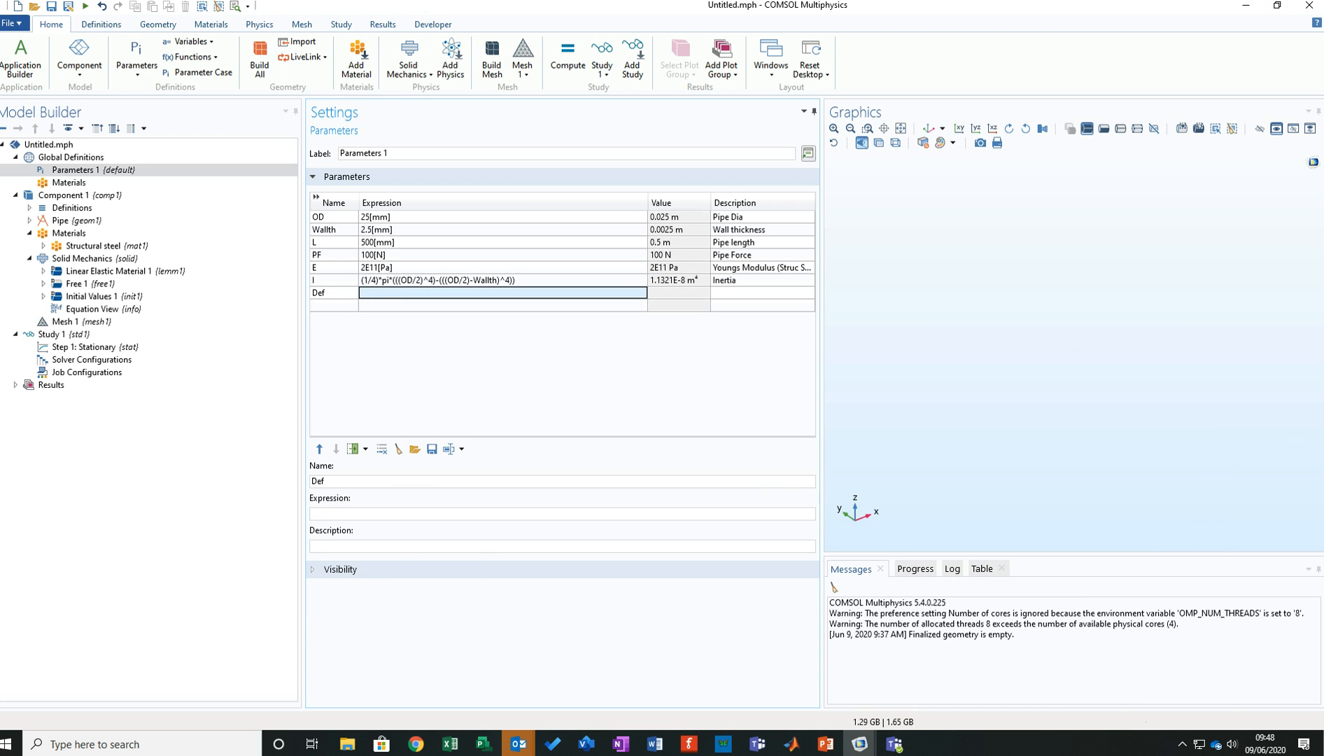
pyautogui.click(455, 293)
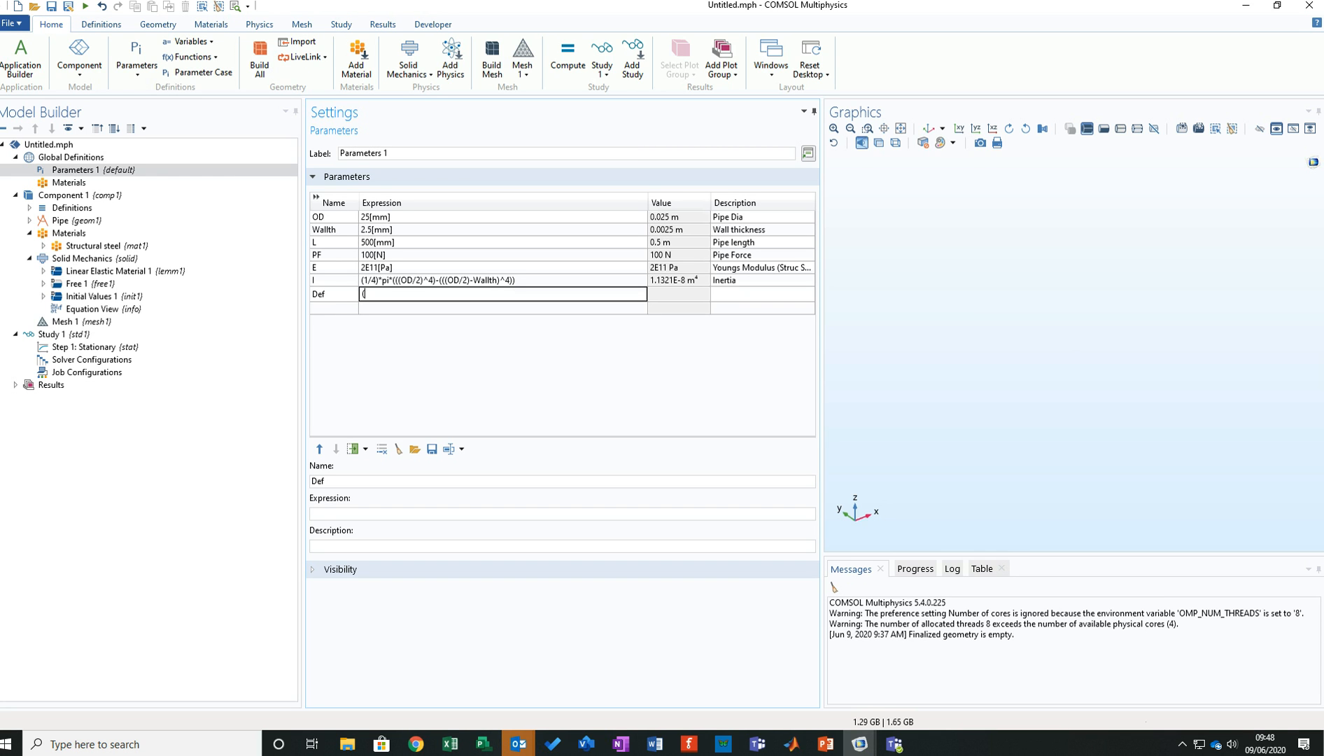
pyautogui.write('PF*')
pyautogui.write('L^3)/(3*E*I) [')
pyautogui.write('mm')
pyautogui.press('Return')
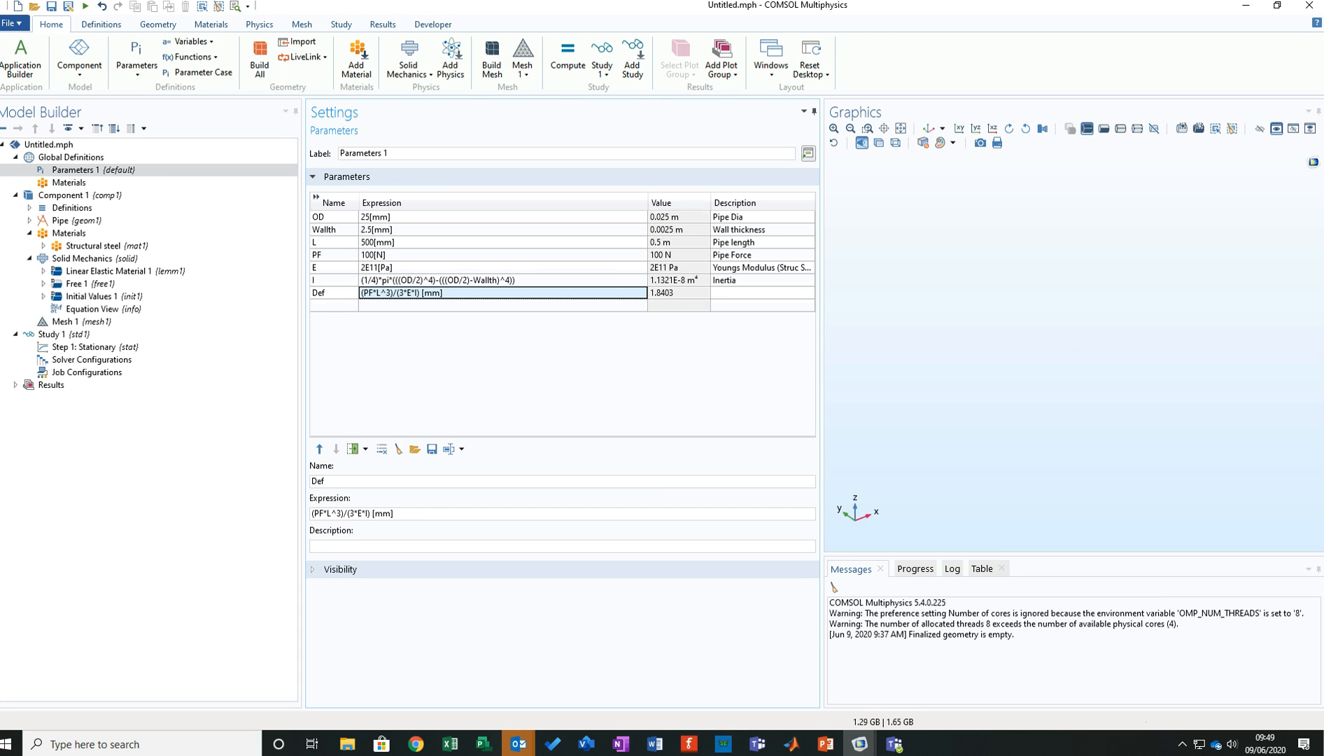
# Give the Def parameter the description deflection.
pyautogui.doubleClick(762, 293)
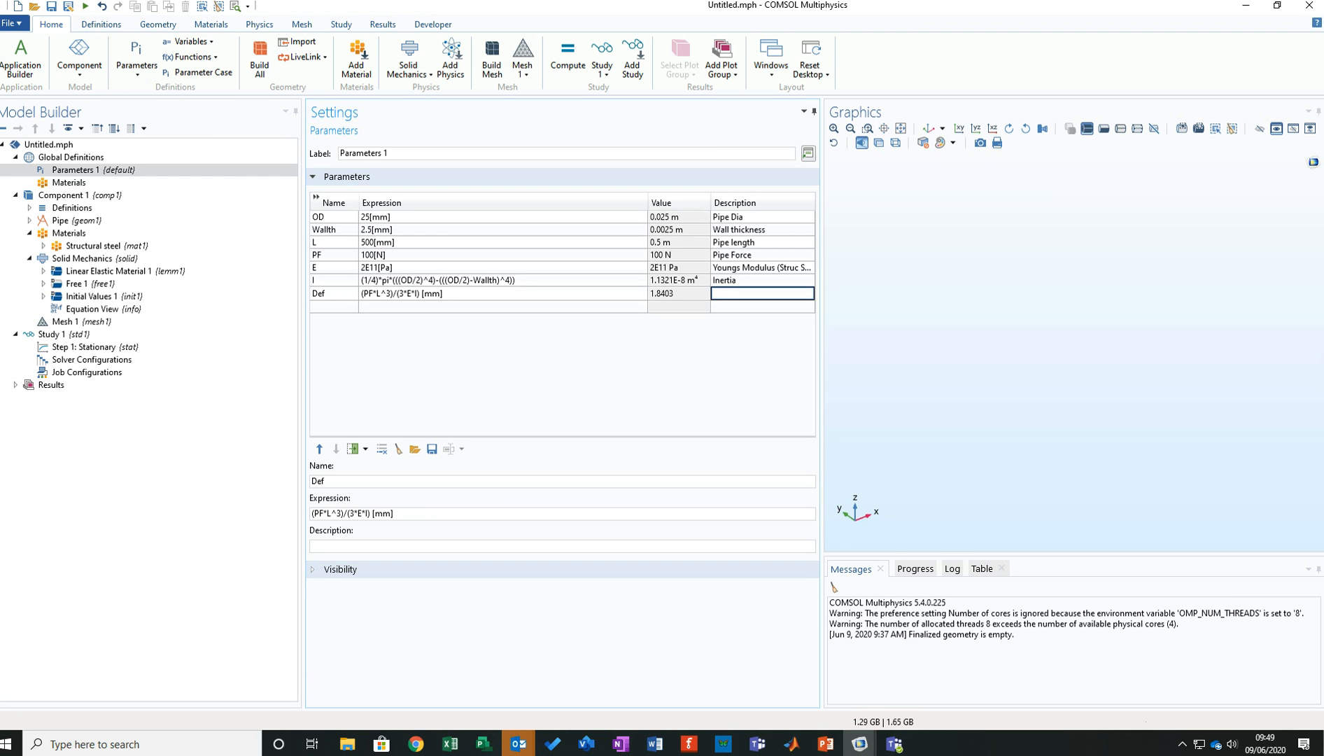
pyautogui.write('deflection')
pyautogui.press('Tab')
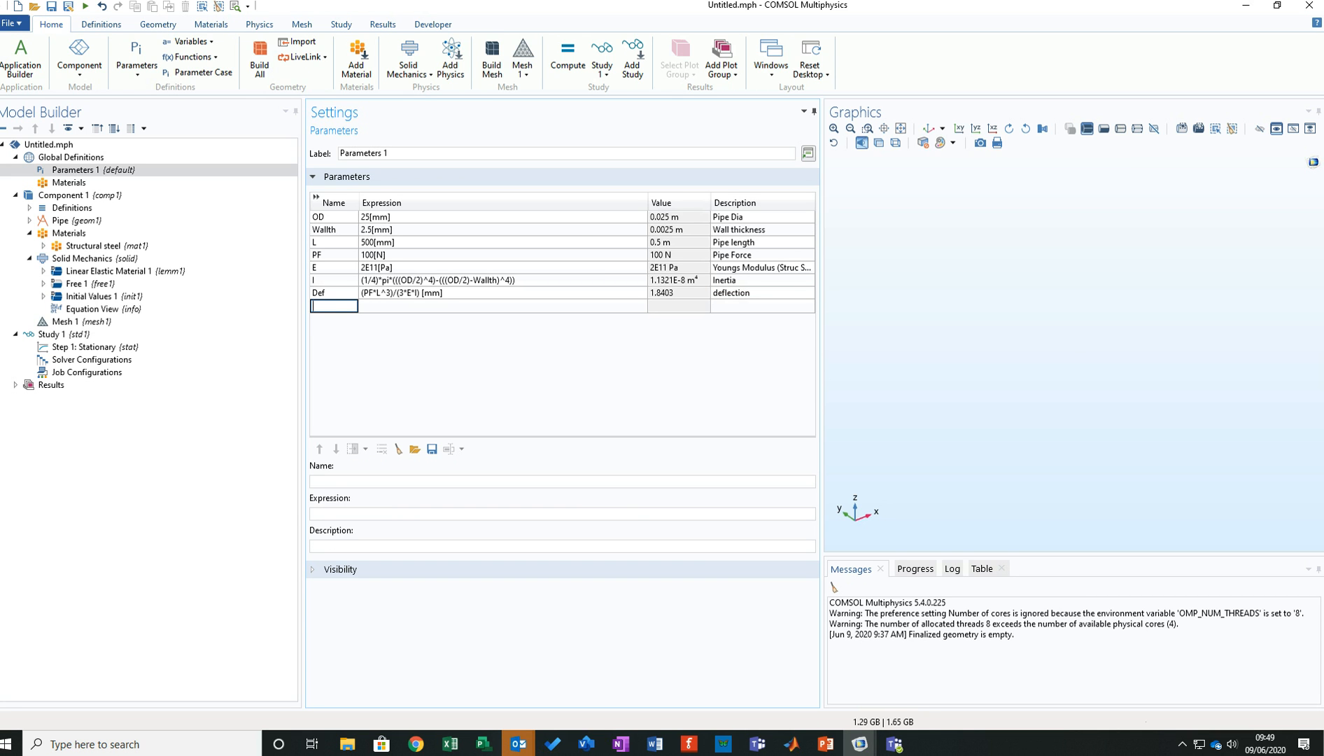
# Add a parameter named StressC below Def and check the stress concentration formula on the PowerPoint slide before returning to COMSOL.
pyautogui.write('StressC')
pyautogui.press('Tab')
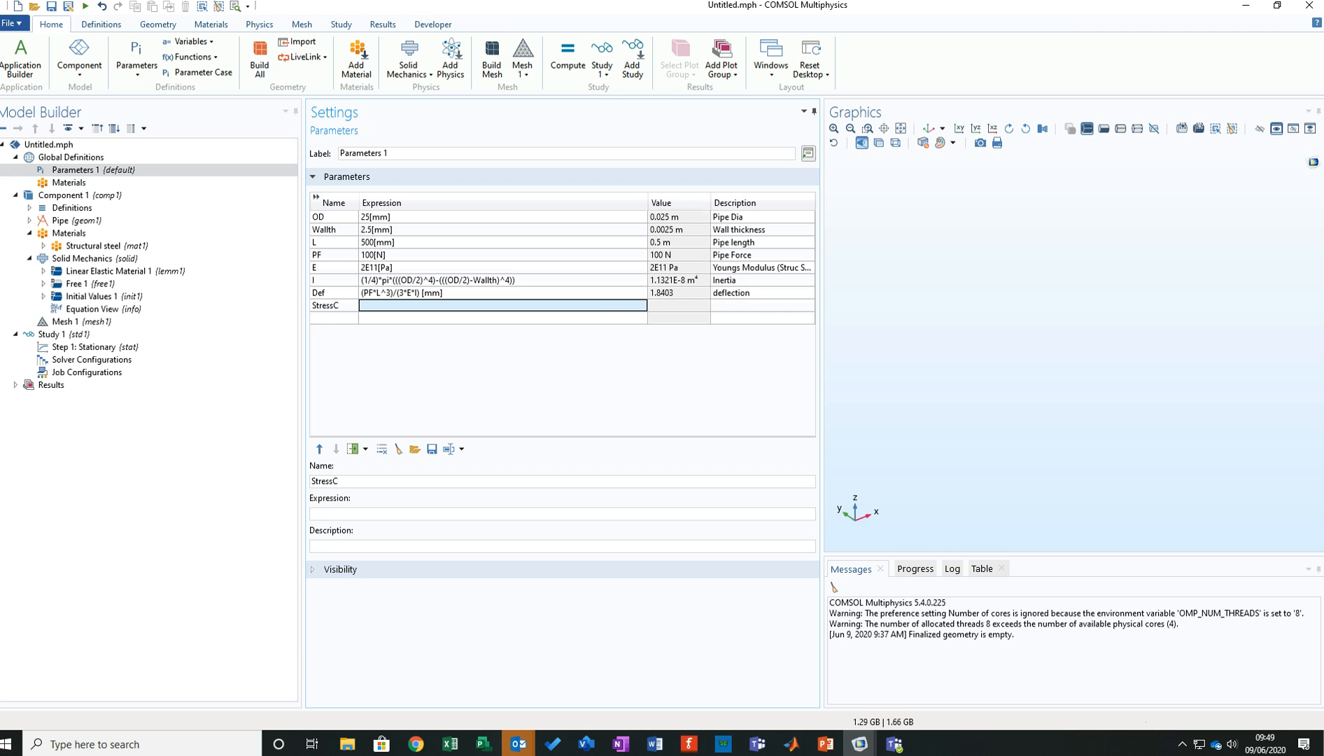
pyautogui.click(826, 743)
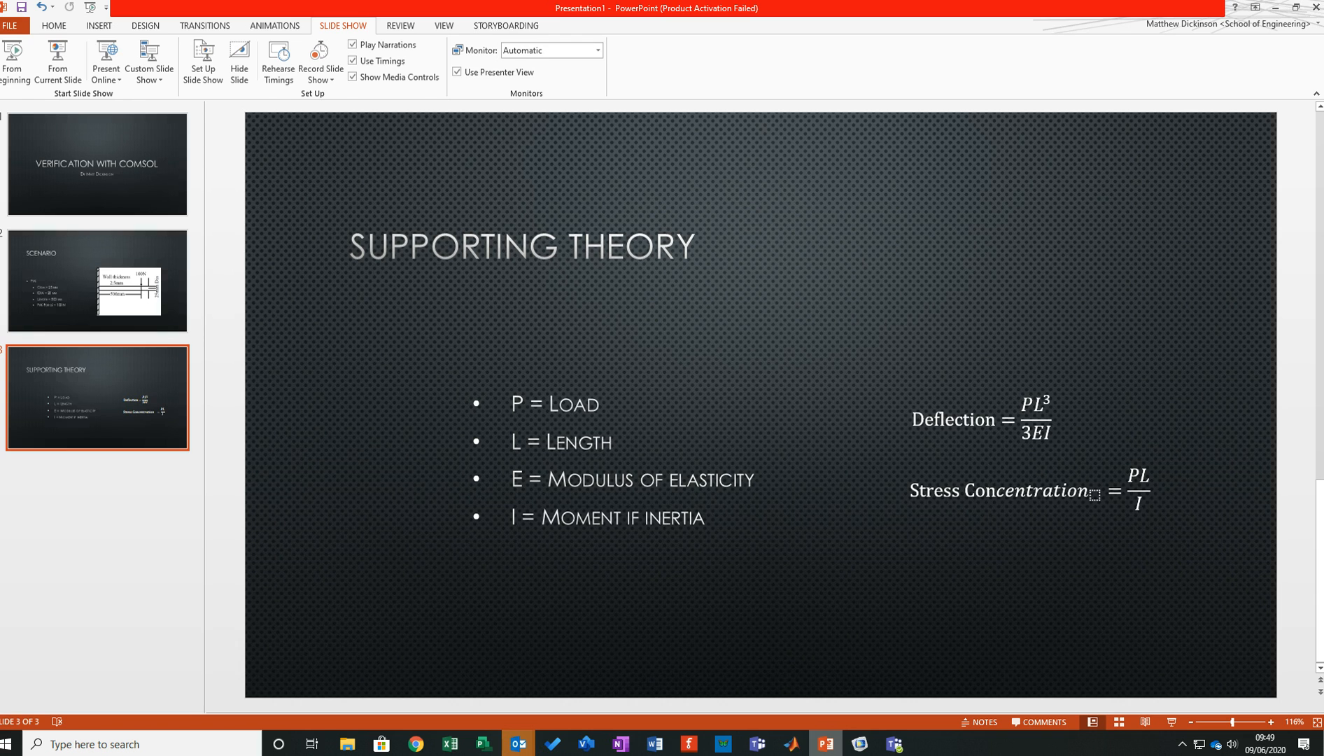
pyautogui.click(826, 743)
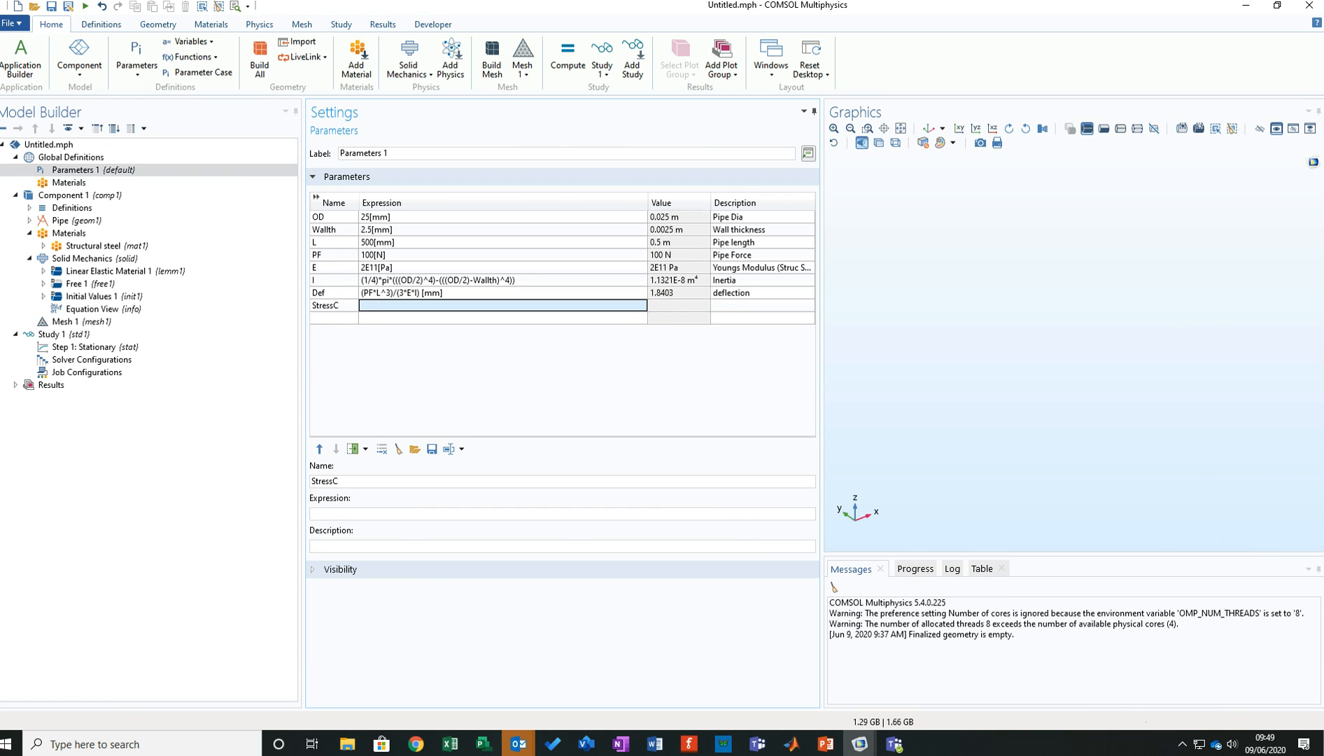
pyautogui.click(503, 306)
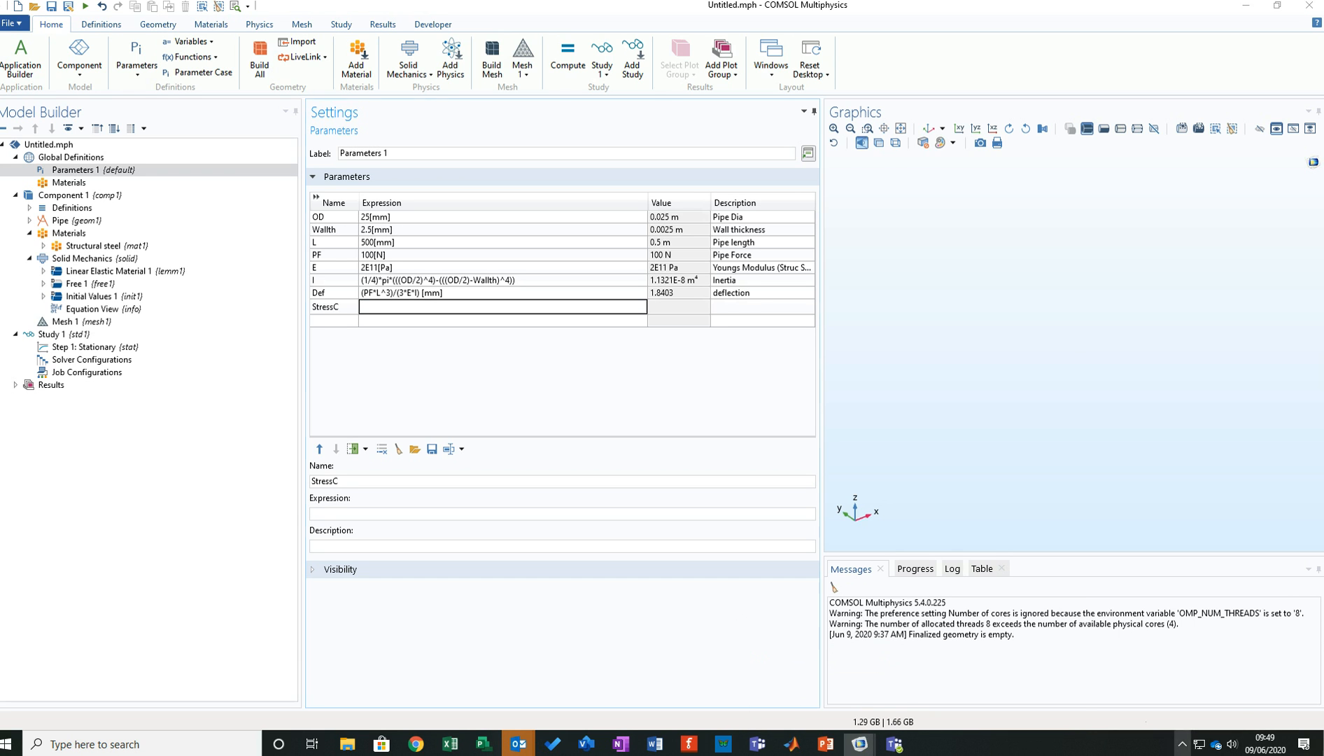
pyautogui.click(1182, 744)
pyautogui.rightClick(1141, 715)
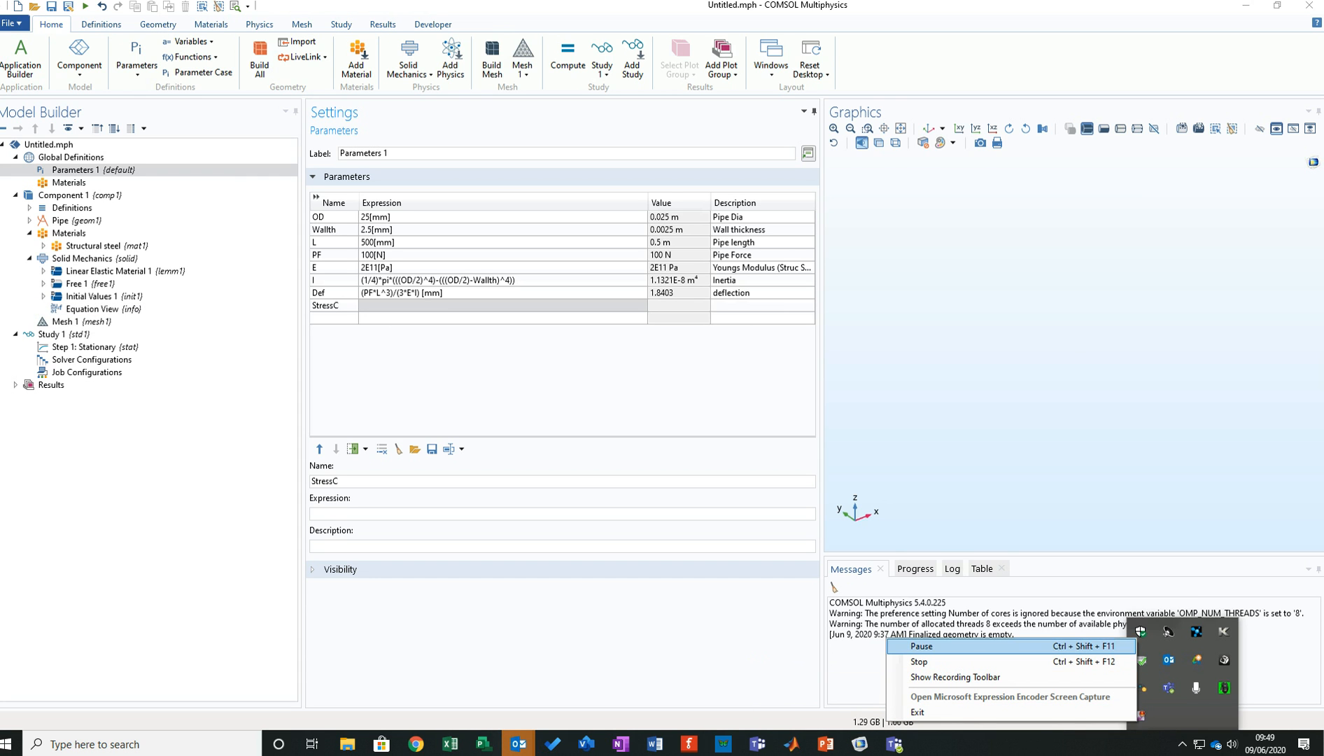
pyautogui.click(1012, 646)
# Set the expression of parameter StressC to ((PF*L)/I).
pyautogui.click(503, 305)
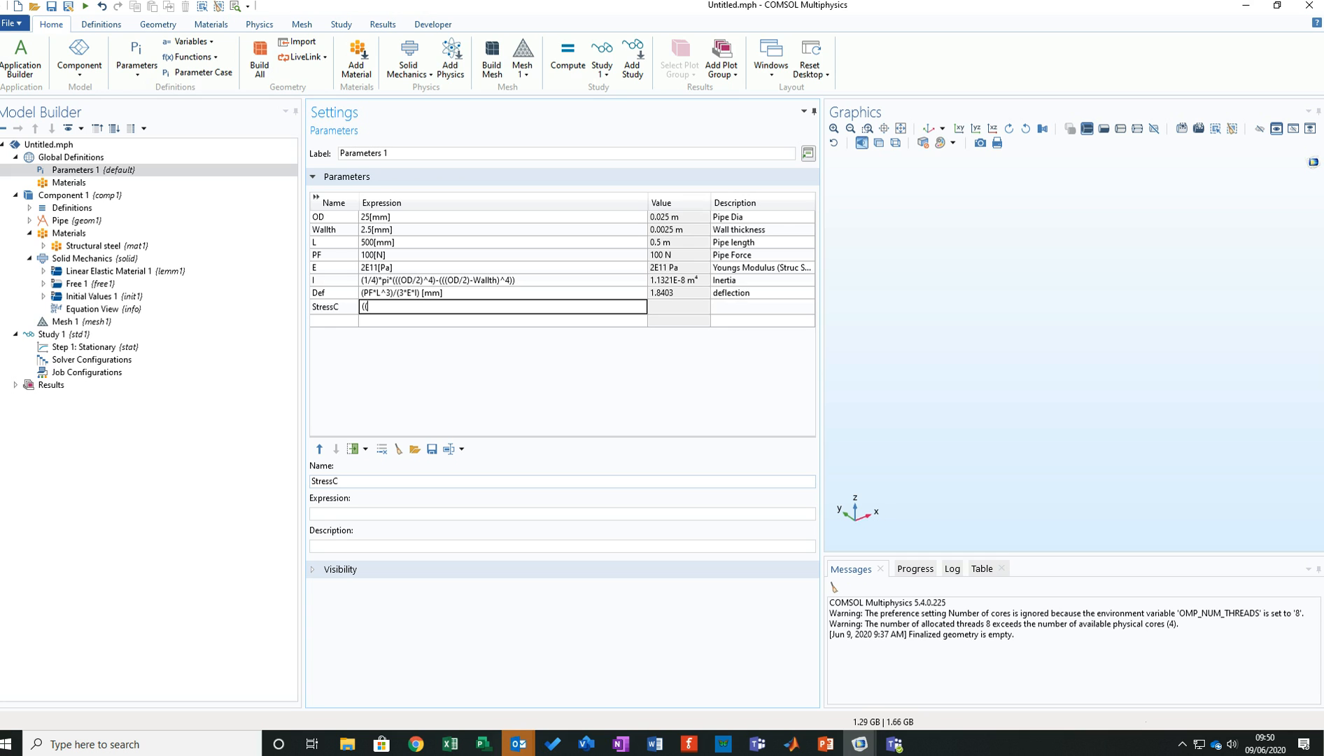
pyautogui.write('((PF*L)/')
pyautogui.write('I')
pyautogui.write(')')
pyautogui.press('Return')
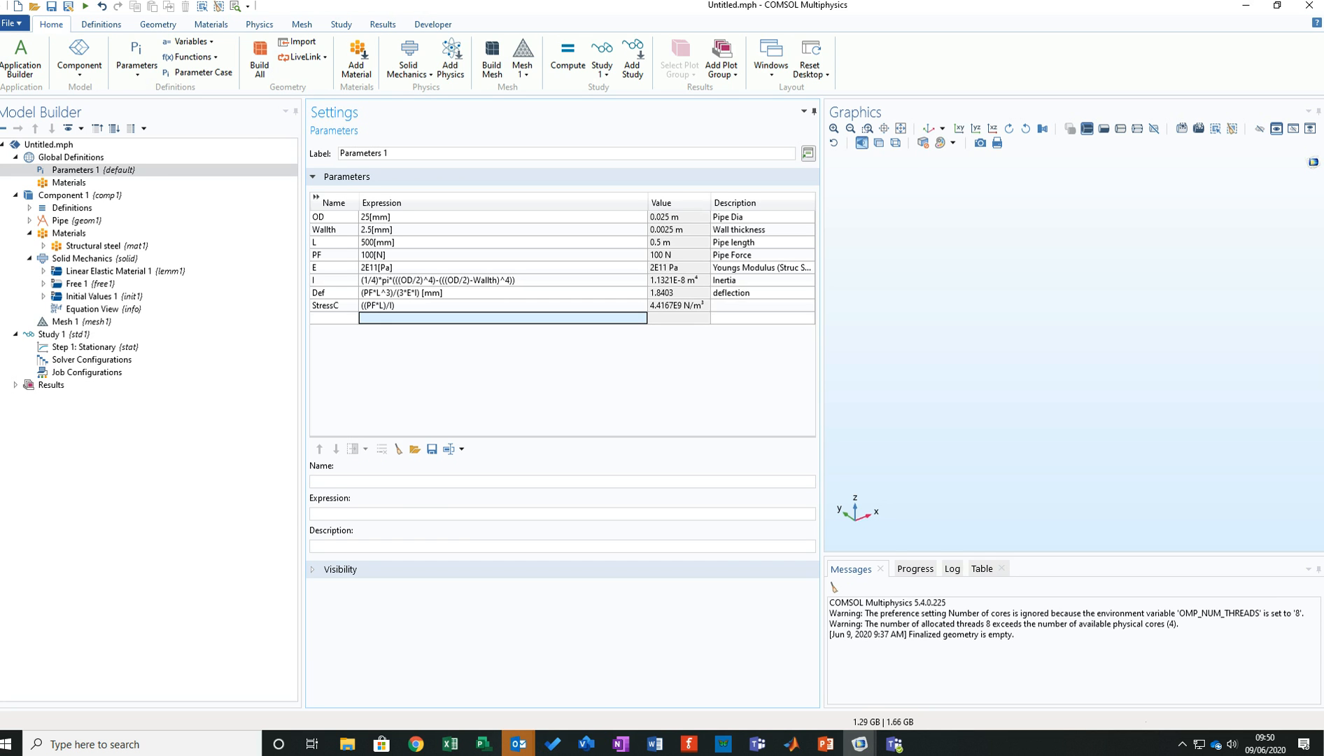
# Extend the StressC expression to ((PF*L)/I)*(OD/2).
pyautogui.doubleClick(420, 306)
pyautogui.click(398, 306)
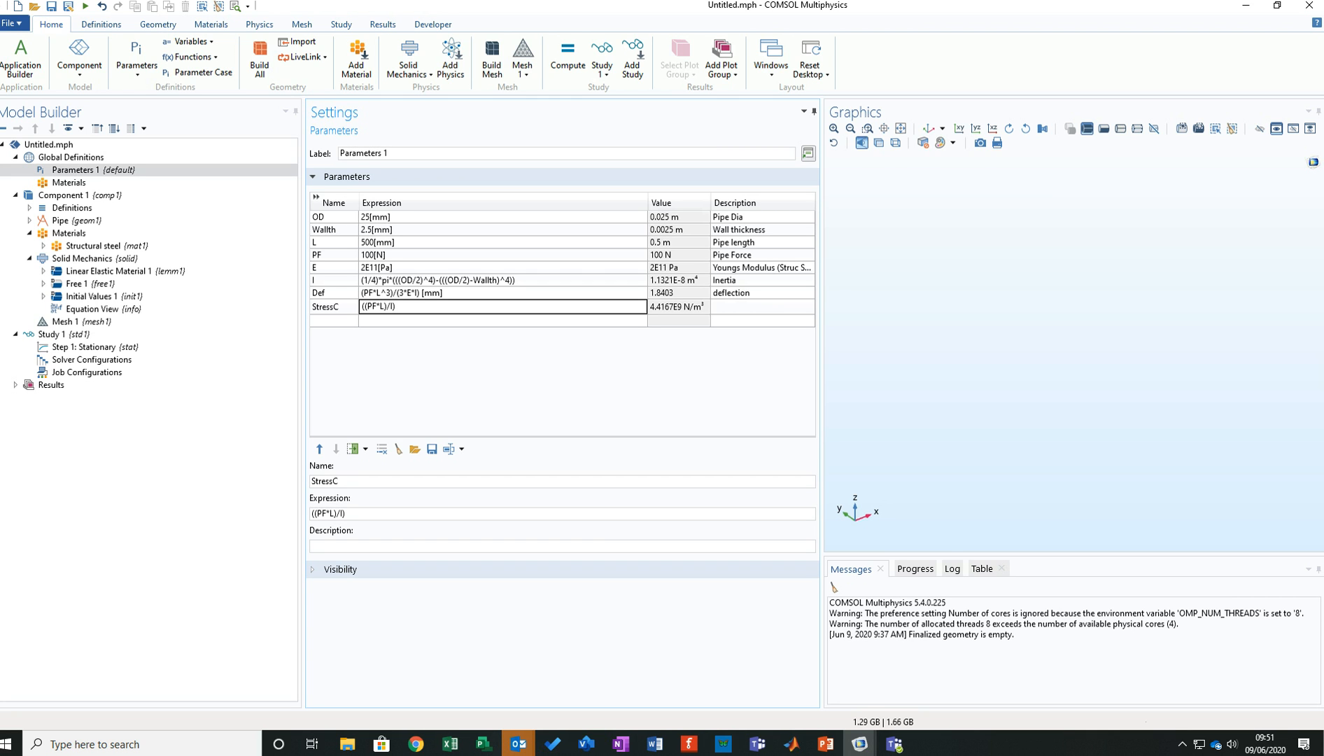
pyautogui.write('*(OD/2)')
pyautogui.press('Return')
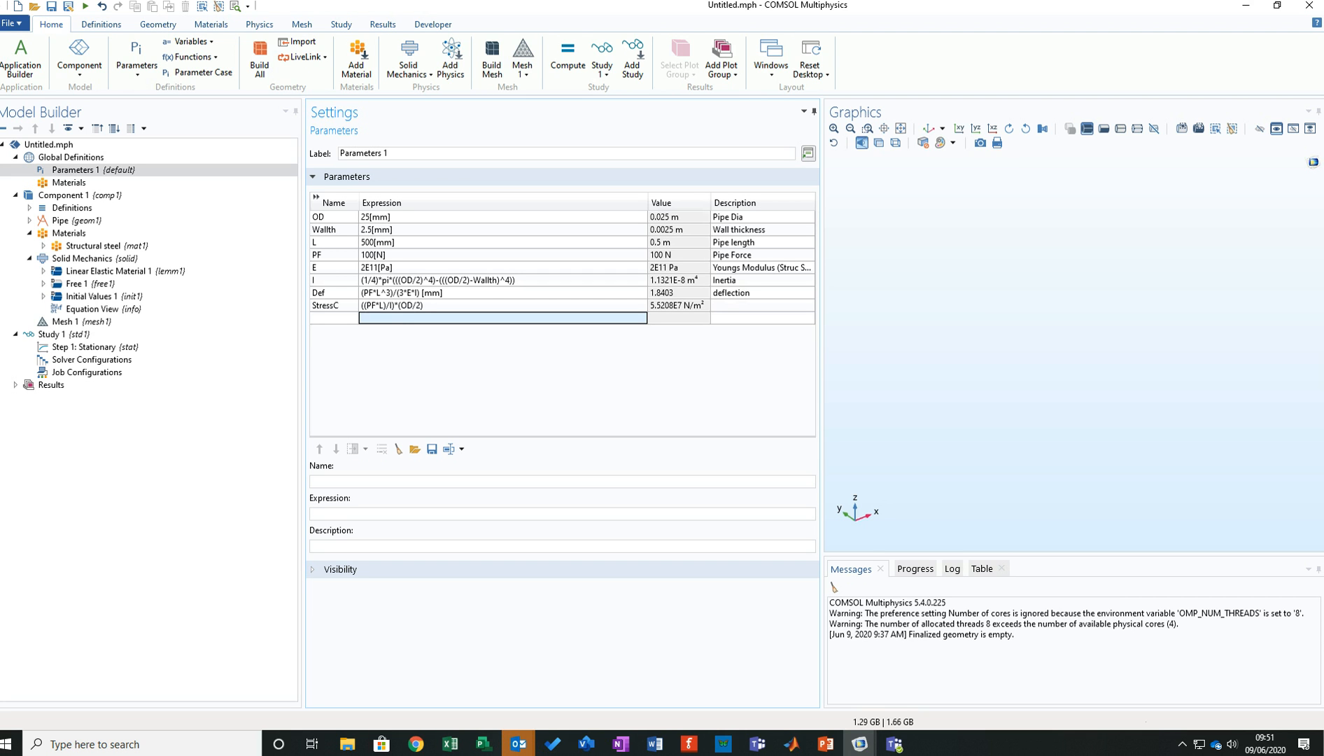
# Give the StressC parameter the description Stress Con.
pyautogui.doubleClick(763, 306)
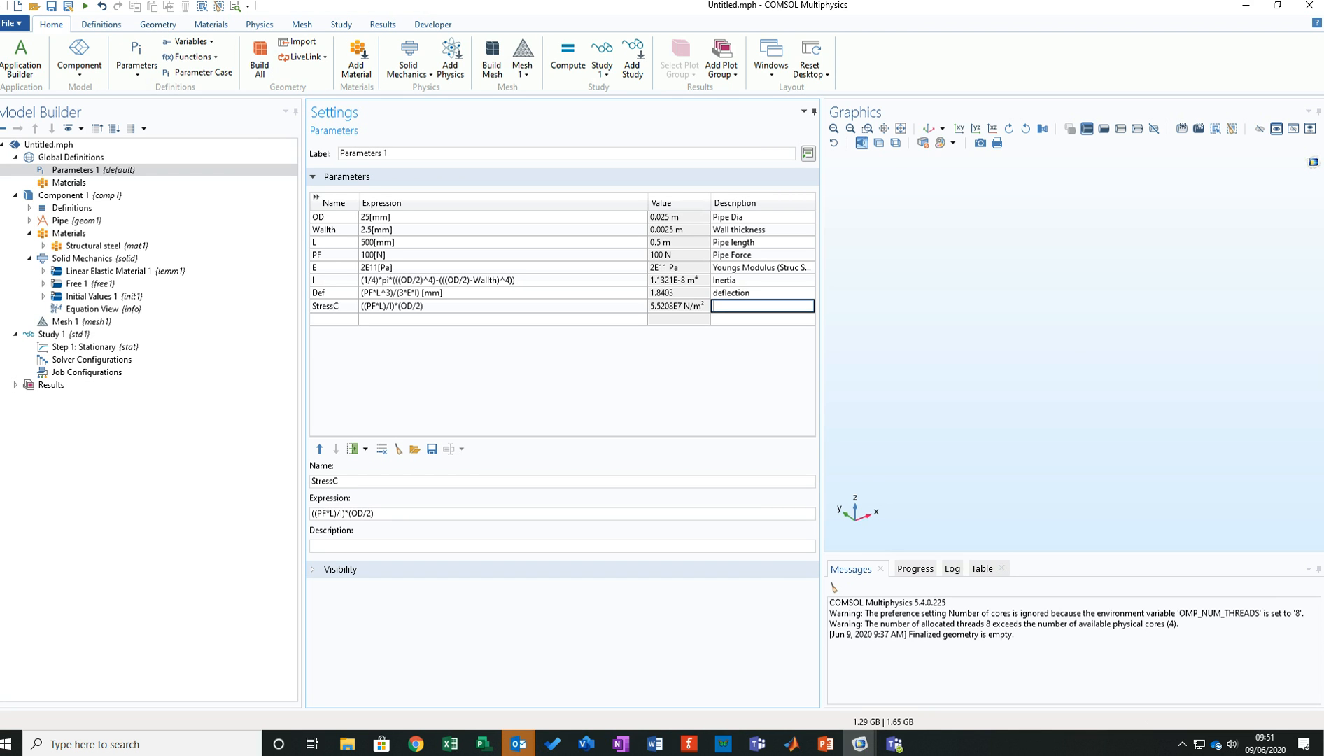
pyautogui.write('Stress Con')
pyautogui.press('Return')
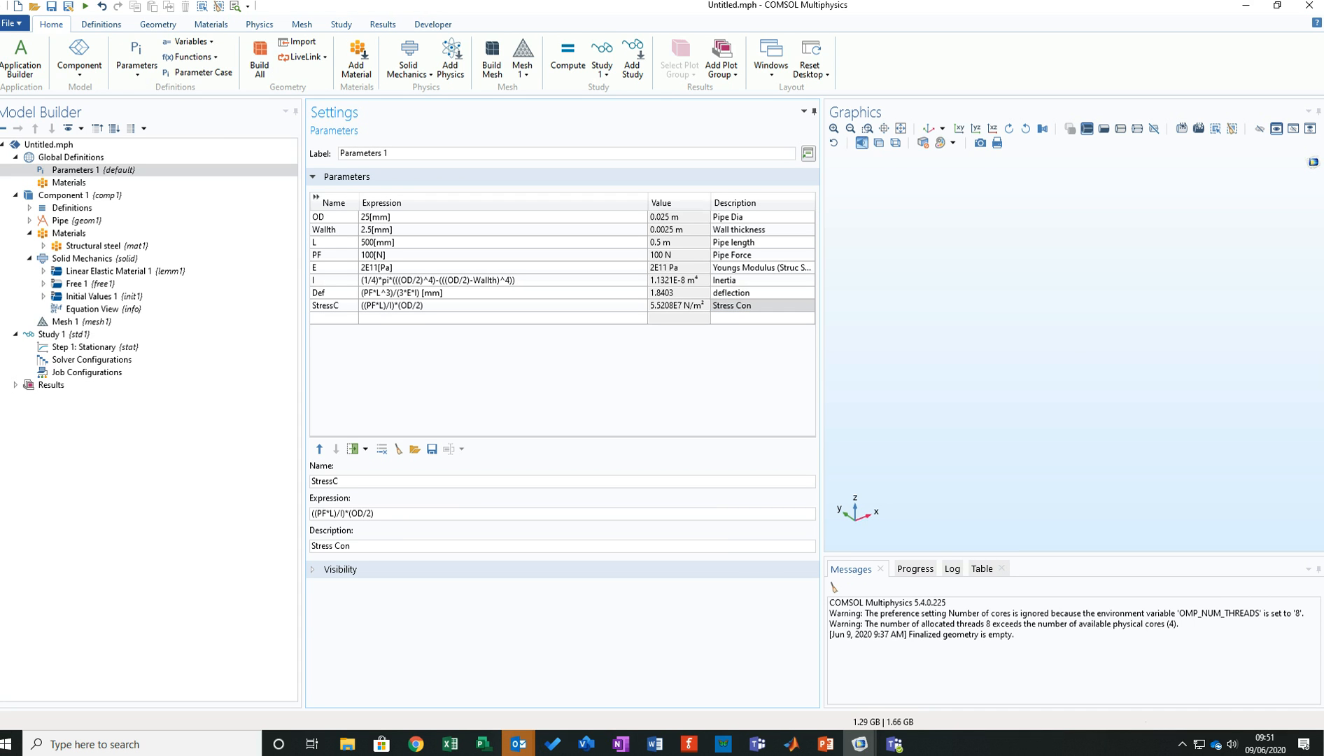
pyautogui.click(762, 317)
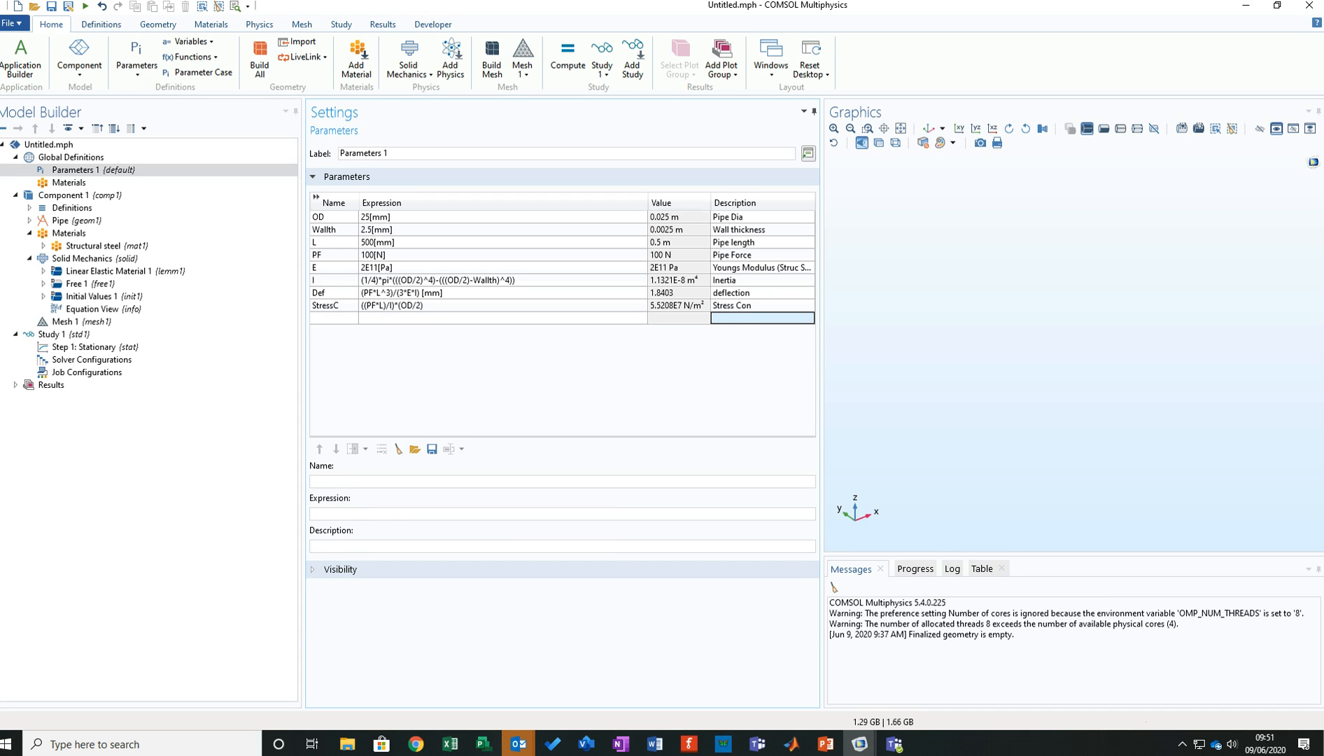
# Narrow the Expression column of the parameters table and review the expressions and values of Def and StressC.
pyautogui.click(762, 305)
pyautogui.moveTo(647, 203); pyautogui.dragTo(534, 203)
pyautogui.click(458, 293)
pyautogui.click(459, 305)
pyautogui.click(566, 293)
pyautogui.click(566, 305)
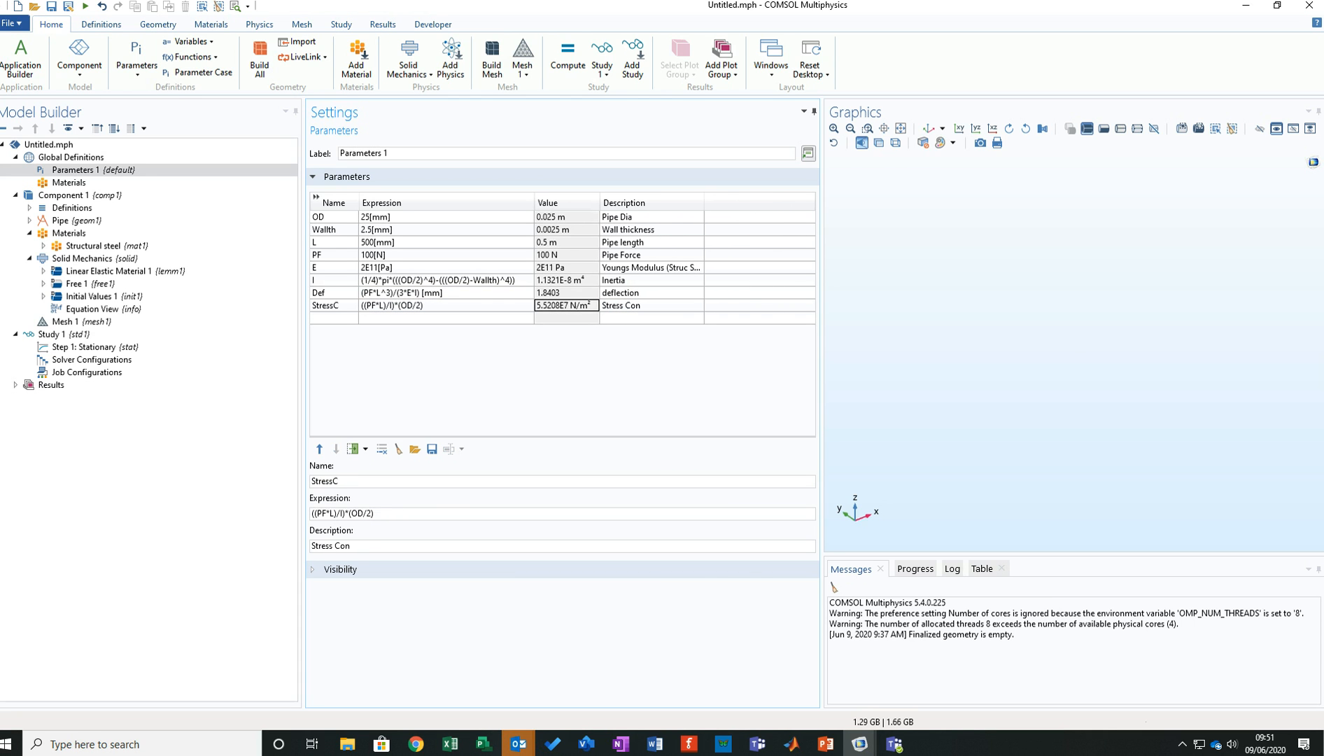
pyautogui.click(447, 318)
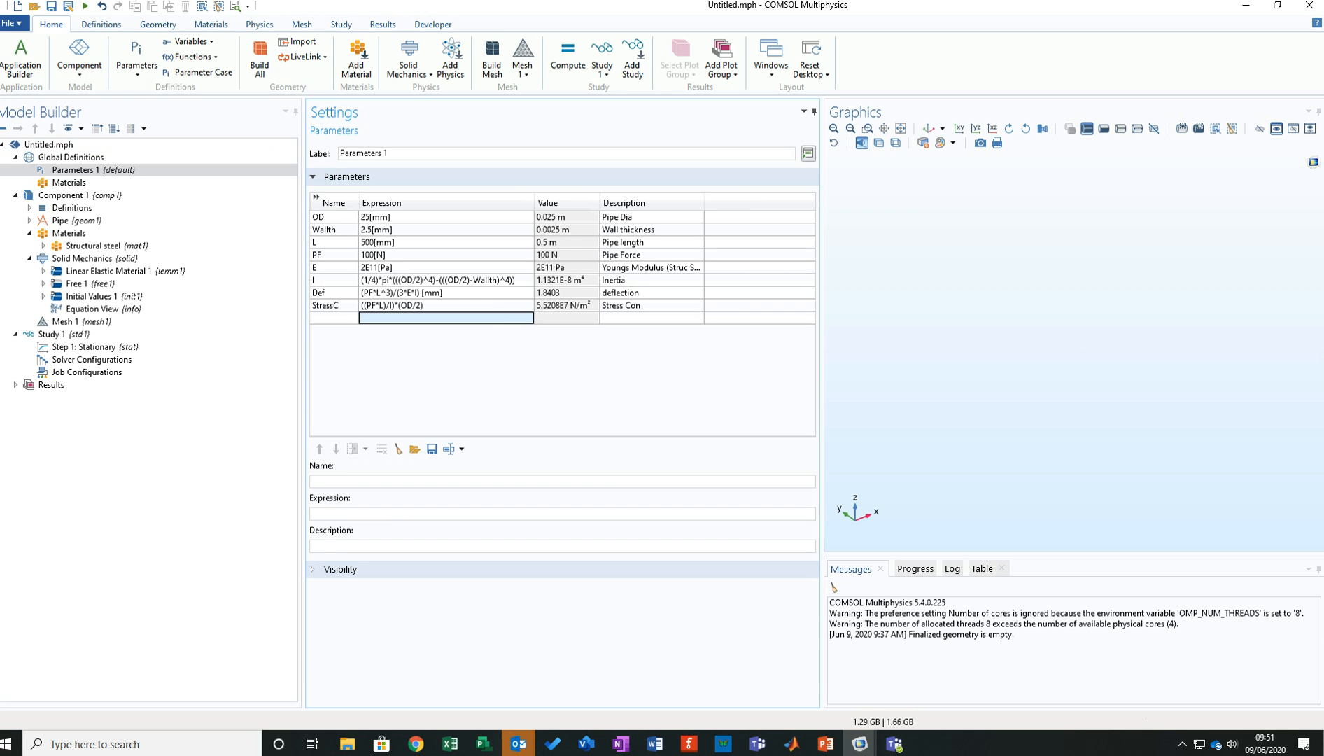
# Save the model to the Desktop under the file name PipeVerif.
pyautogui.click(68, 6)
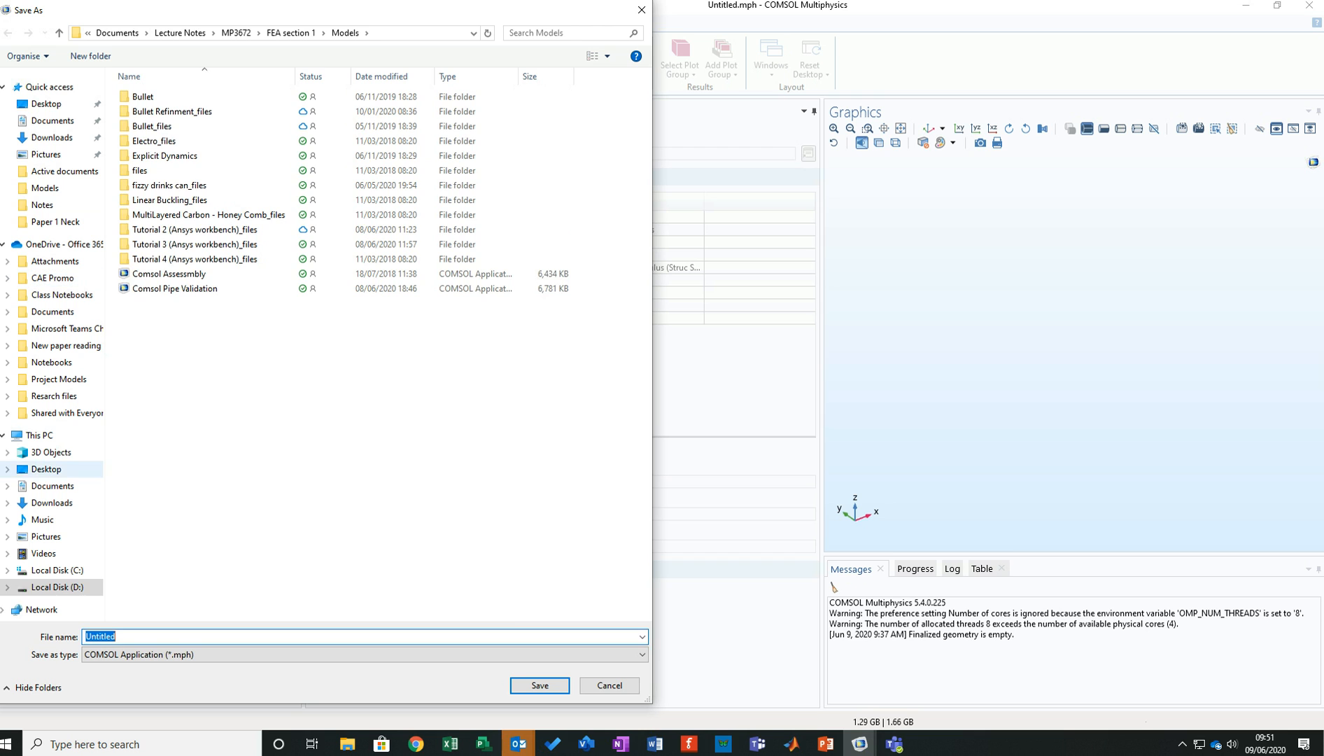
pyautogui.click(46, 469)
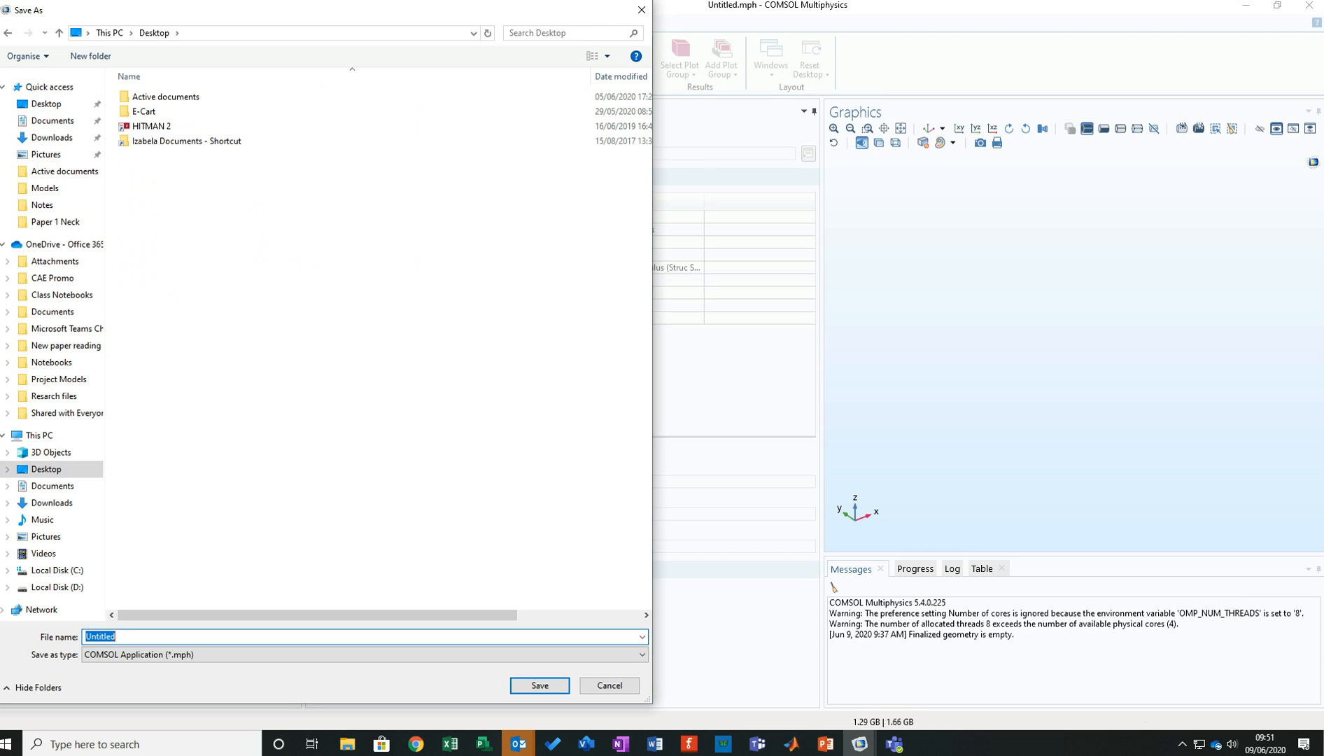
pyautogui.write('PipeVerif')
pyautogui.click(540, 685)
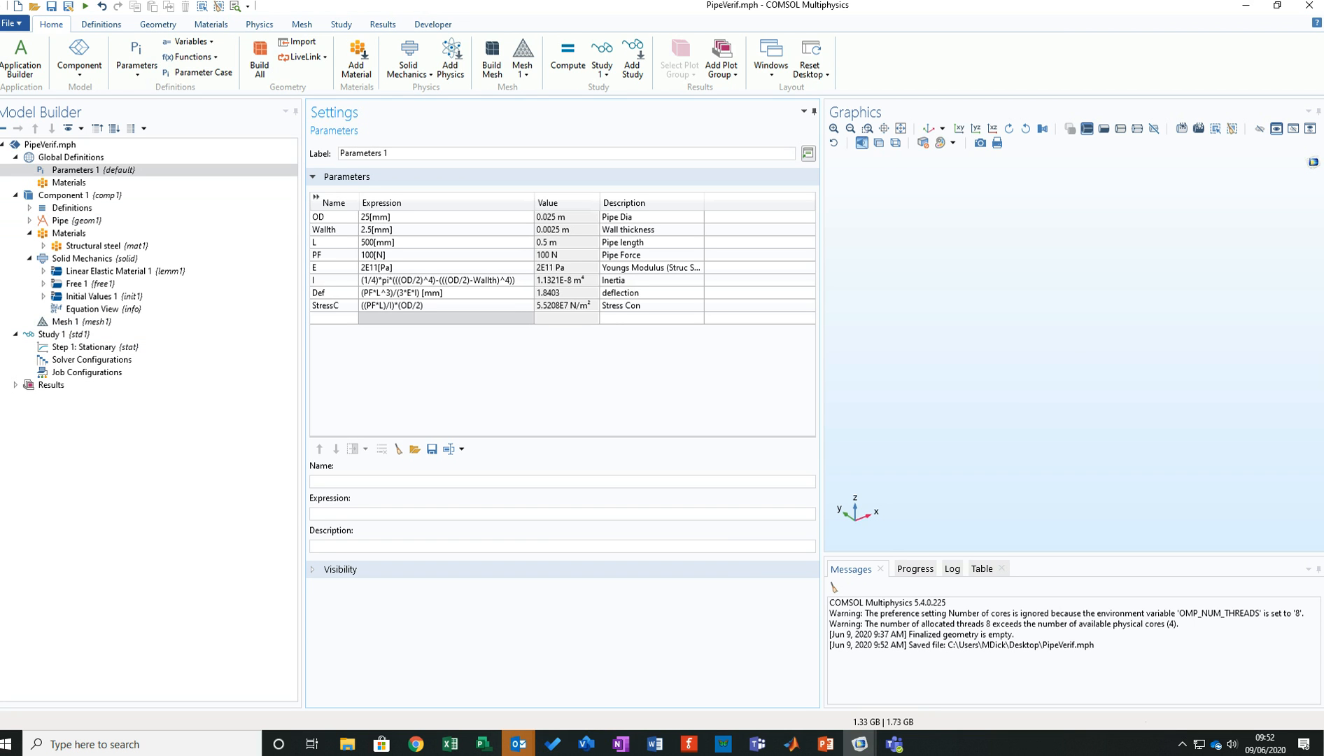
# Tidy the model tree by expanding the Pipe geometry and collapsing Component 1's Materials and Solid Mechanics nodes.
pyautogui.moveTo(534, 203); pyautogui.dragTo(549, 203)
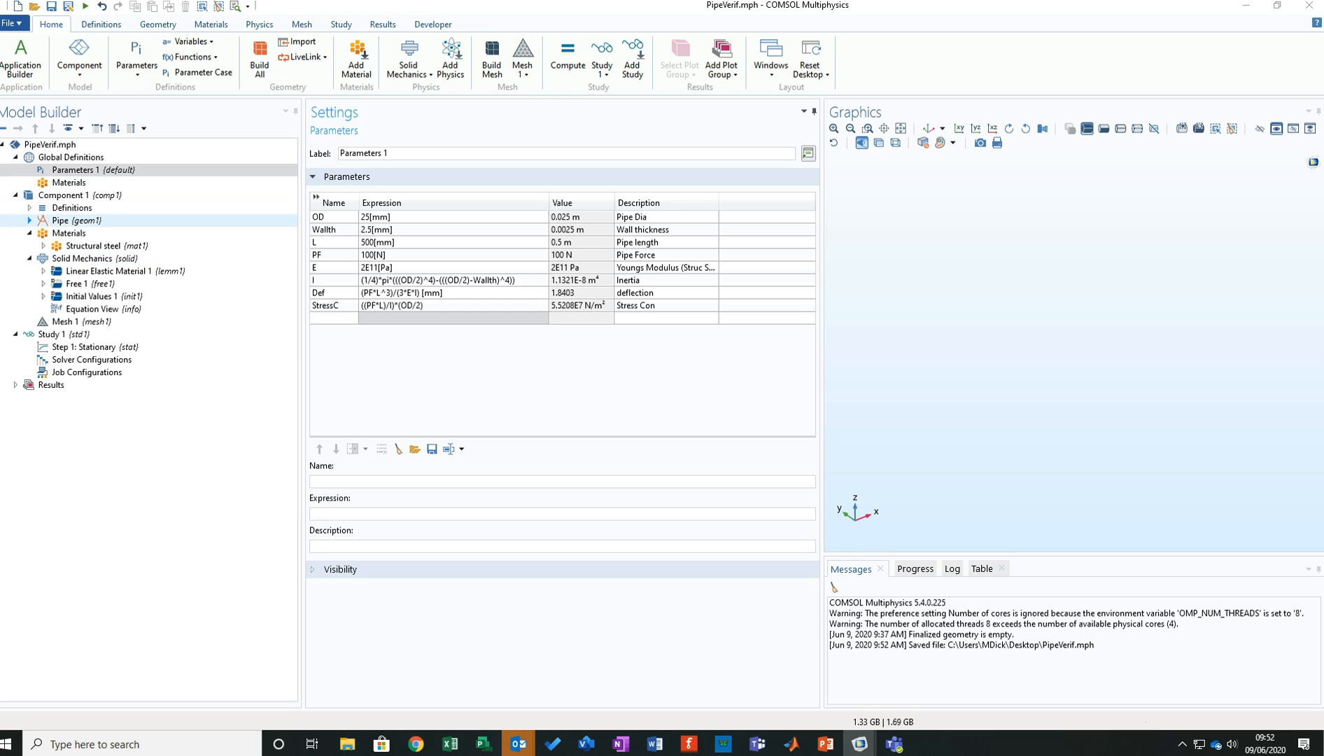
pyautogui.click(30, 220)
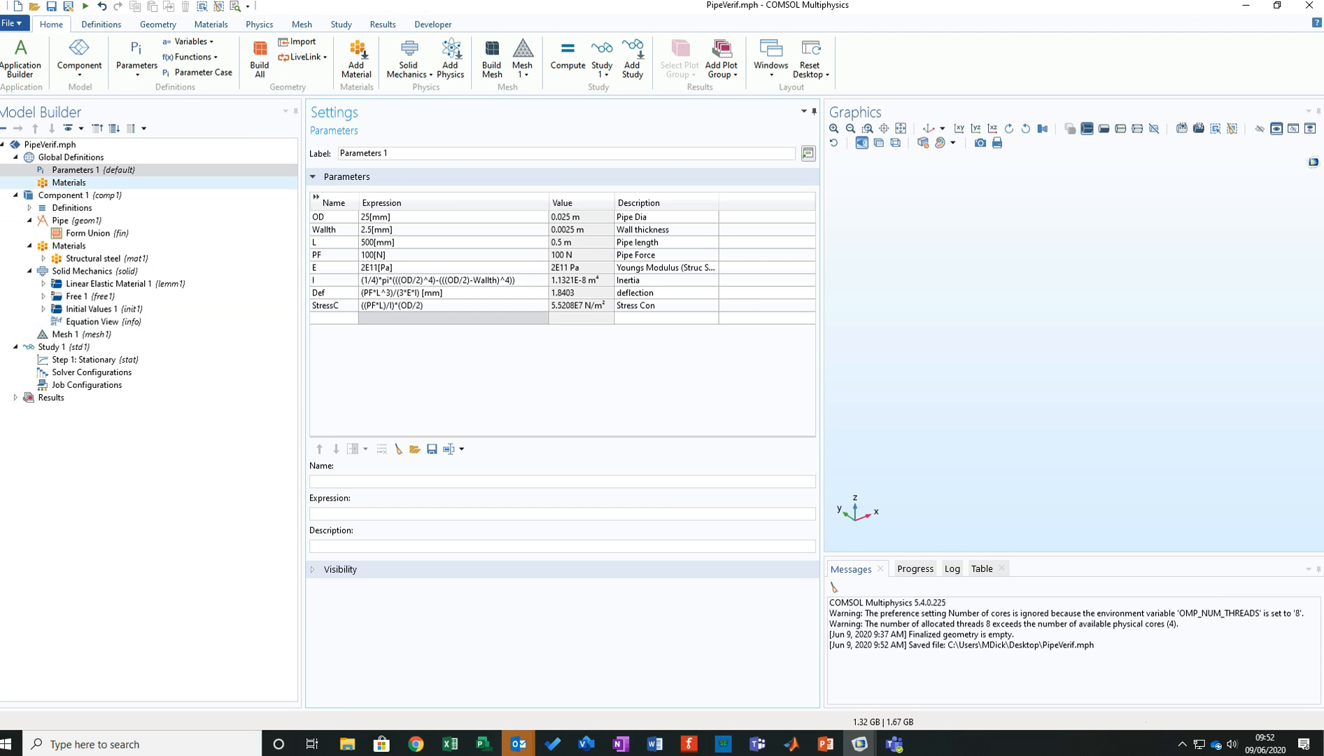
pyautogui.click(29, 246)
pyautogui.click(30, 258)
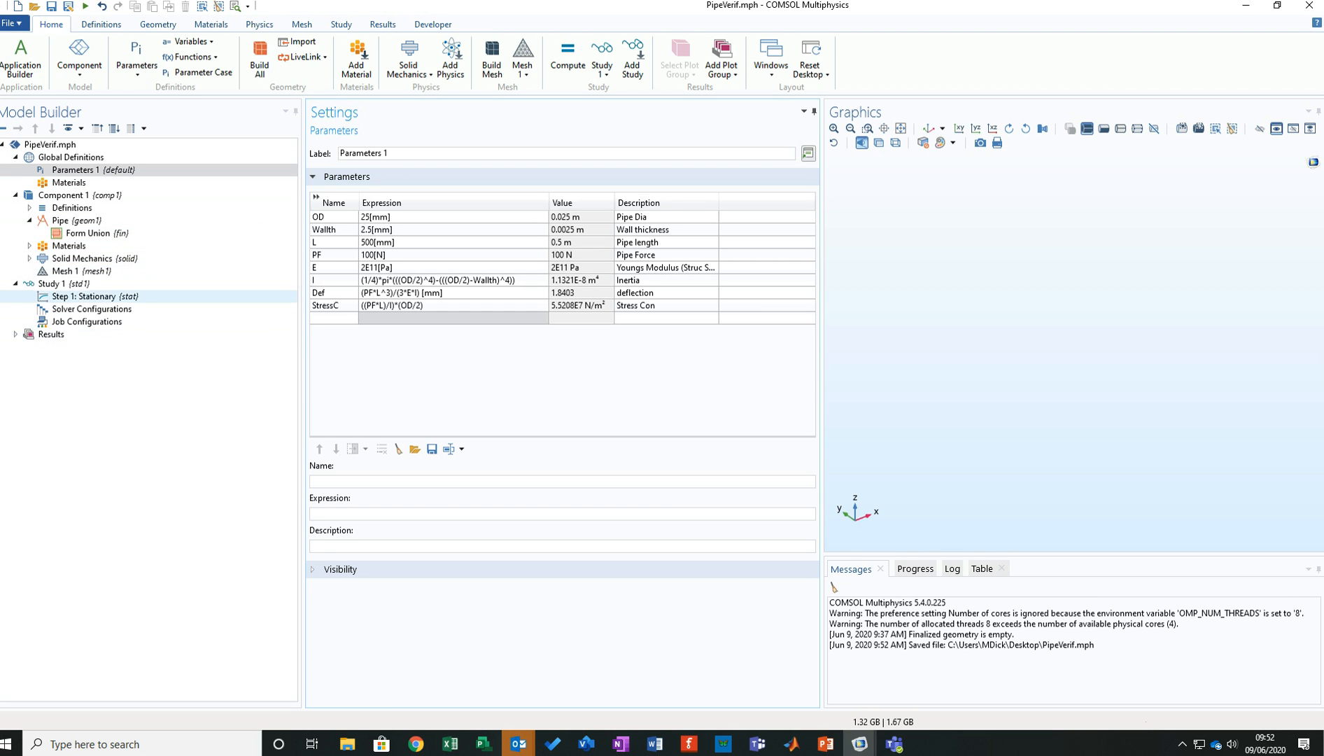
# Add a work plane to the Pipe geometry.
pyautogui.click(70, 221)
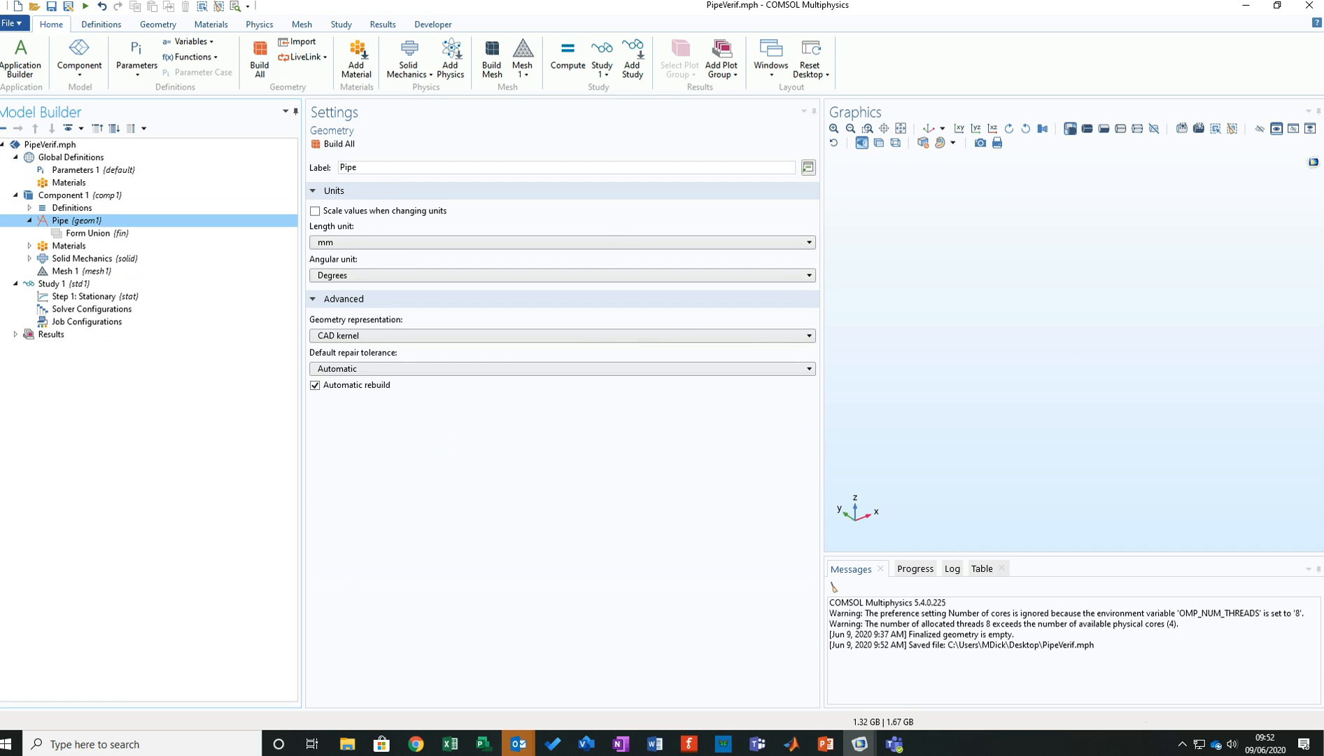
pyautogui.rightClick(90, 221)
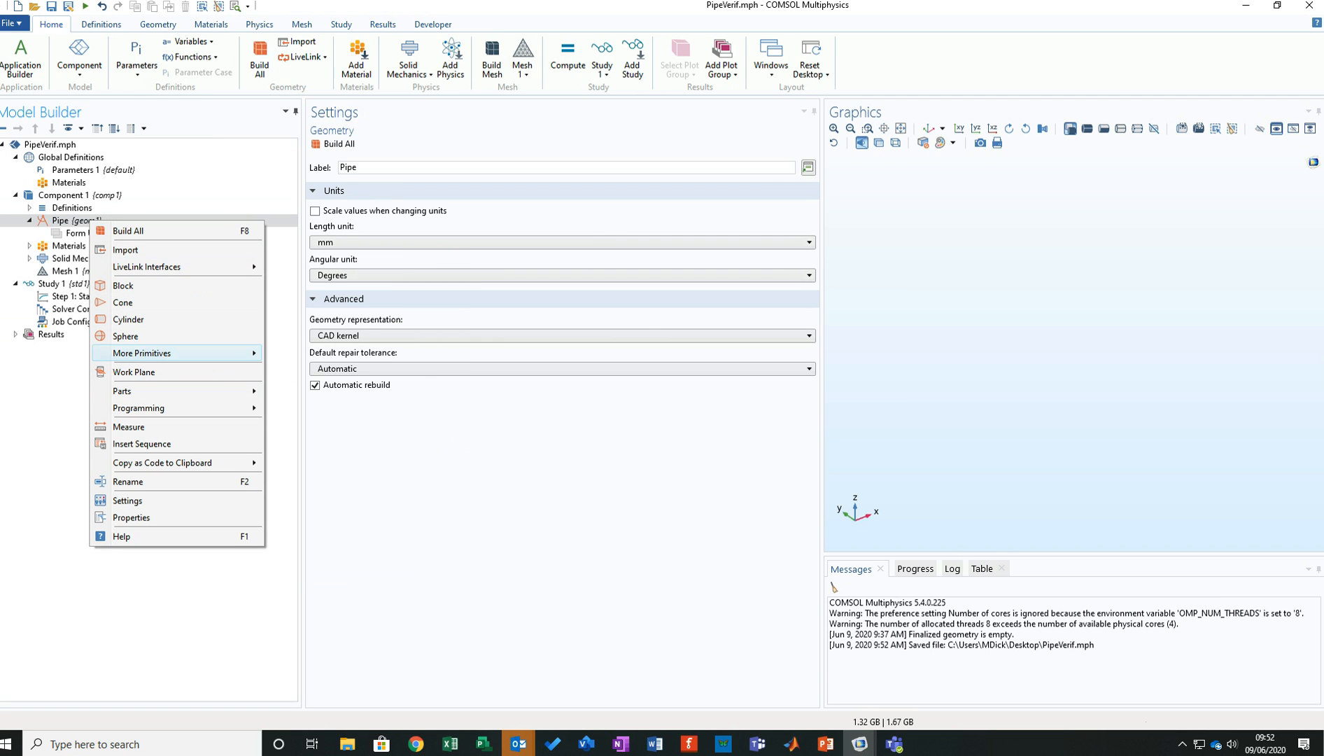
pyautogui.moveTo(175, 353)
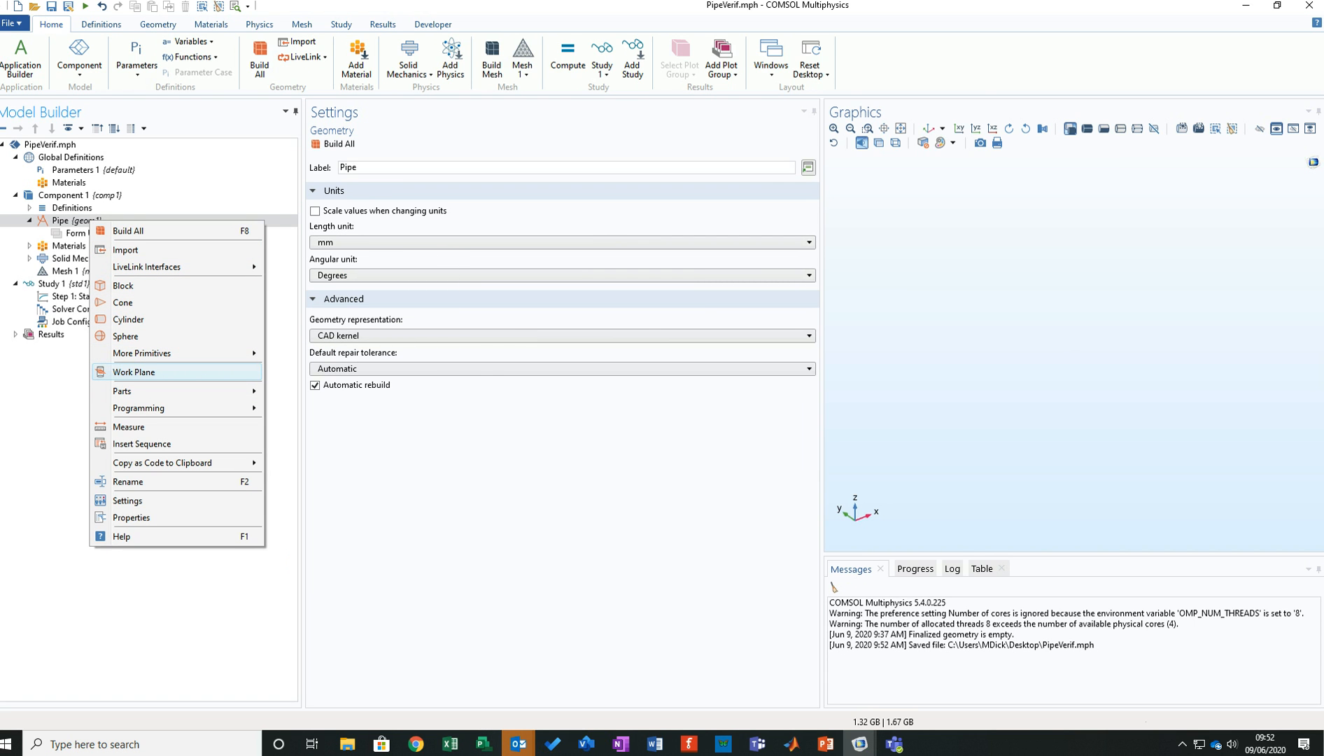
pyautogui.click(133, 372)
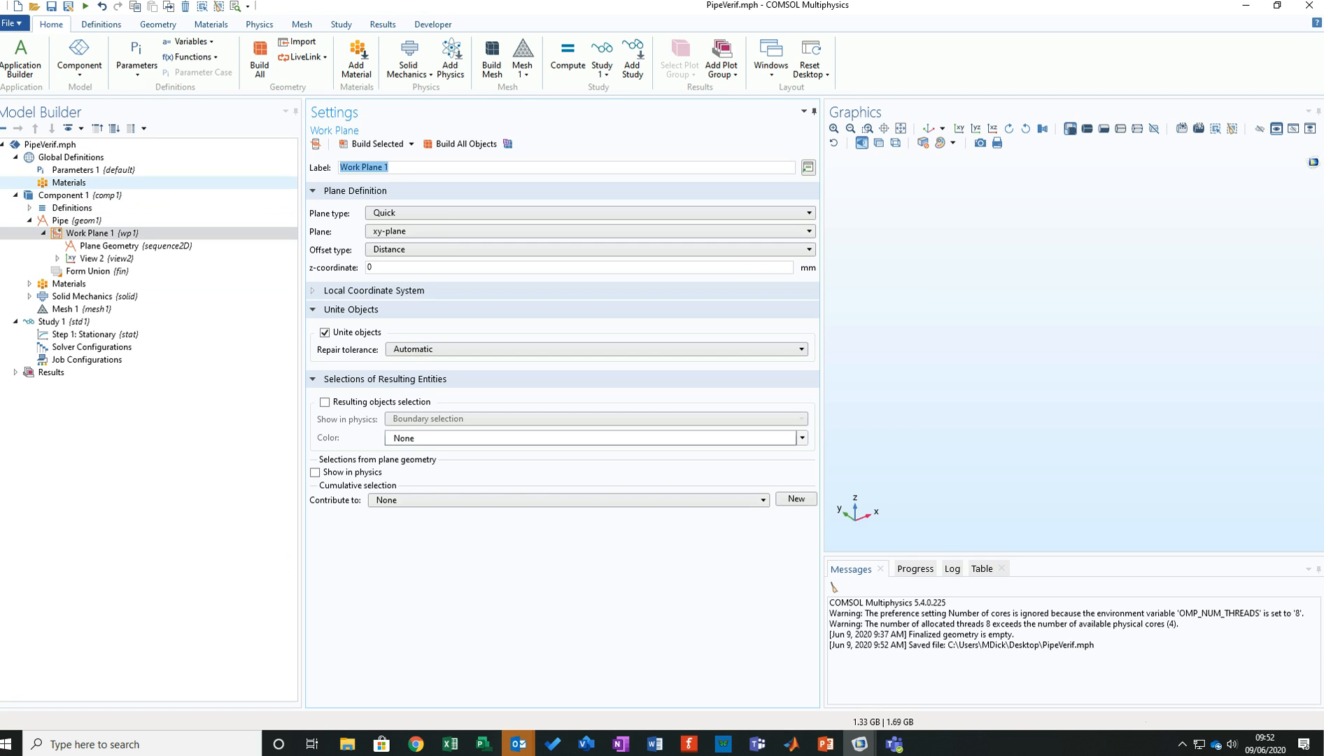
# Add a circle of radius OD/2 to the work plane's plane geometry, build it and fit it in the view.
pyautogui.click(110, 245)
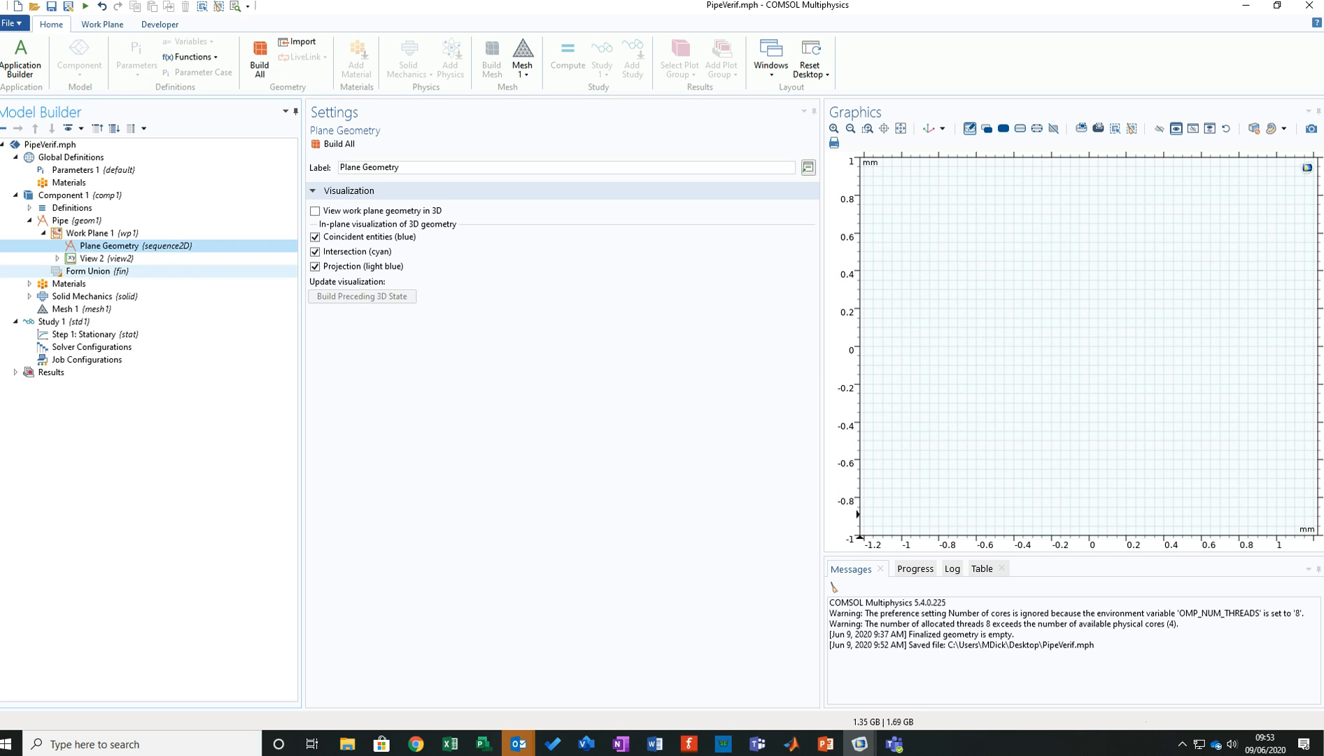
pyautogui.rightClick(149, 248)
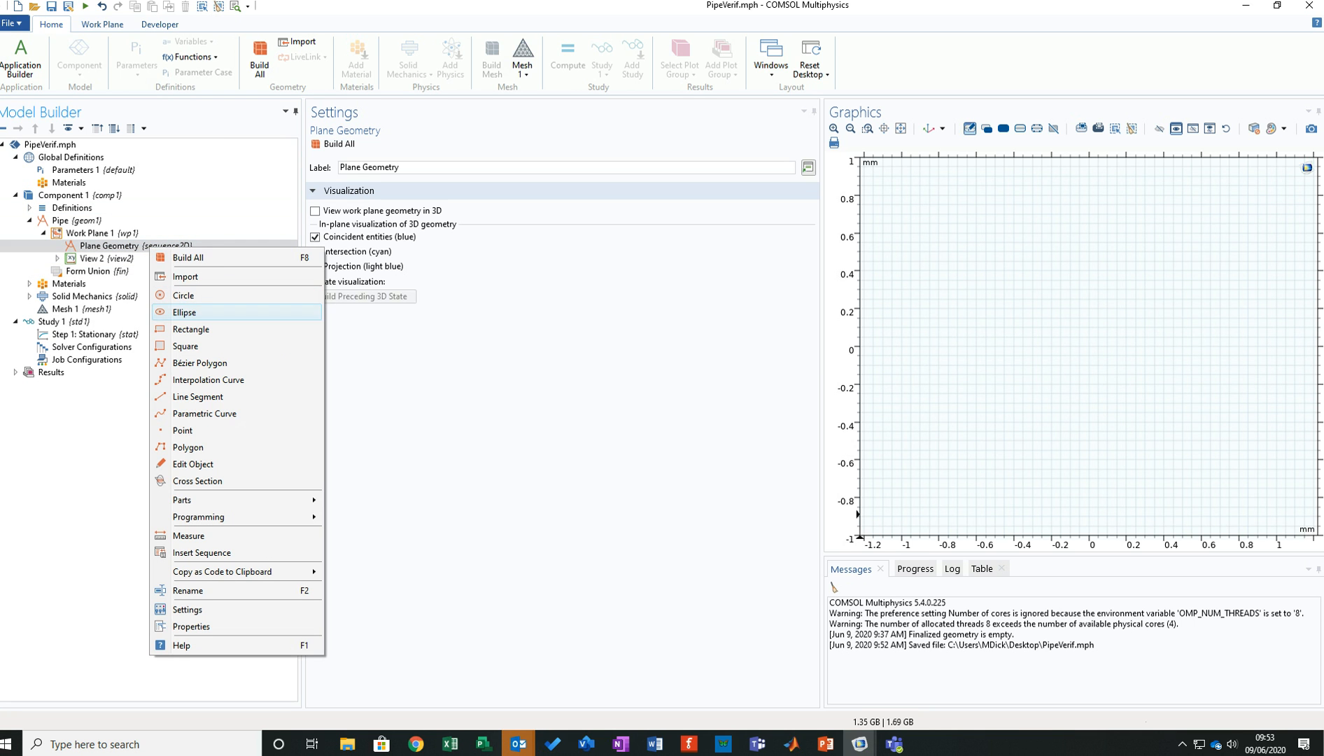
pyautogui.click(184, 296)
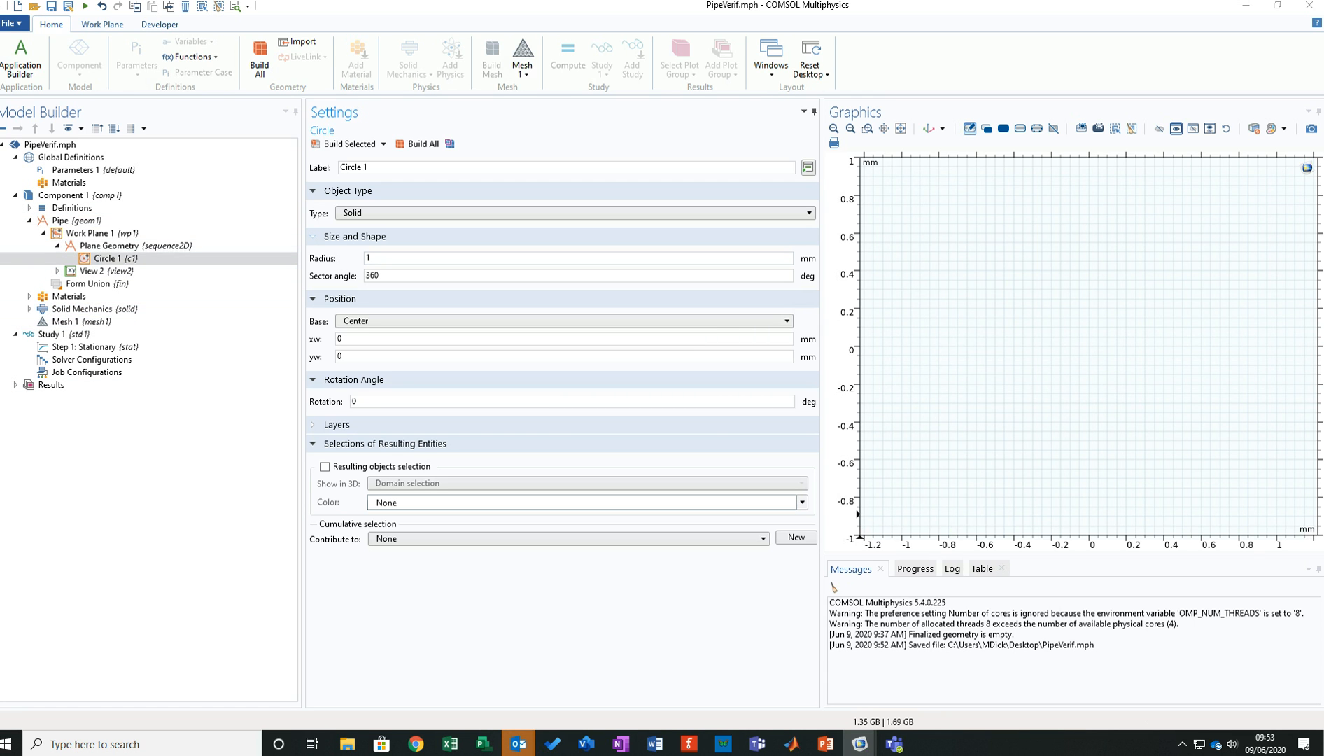
pyautogui.moveTo(377, 258); pyautogui.dragTo(364, 259)
pyautogui.click(369, 258)
pyautogui.write('OD/2')
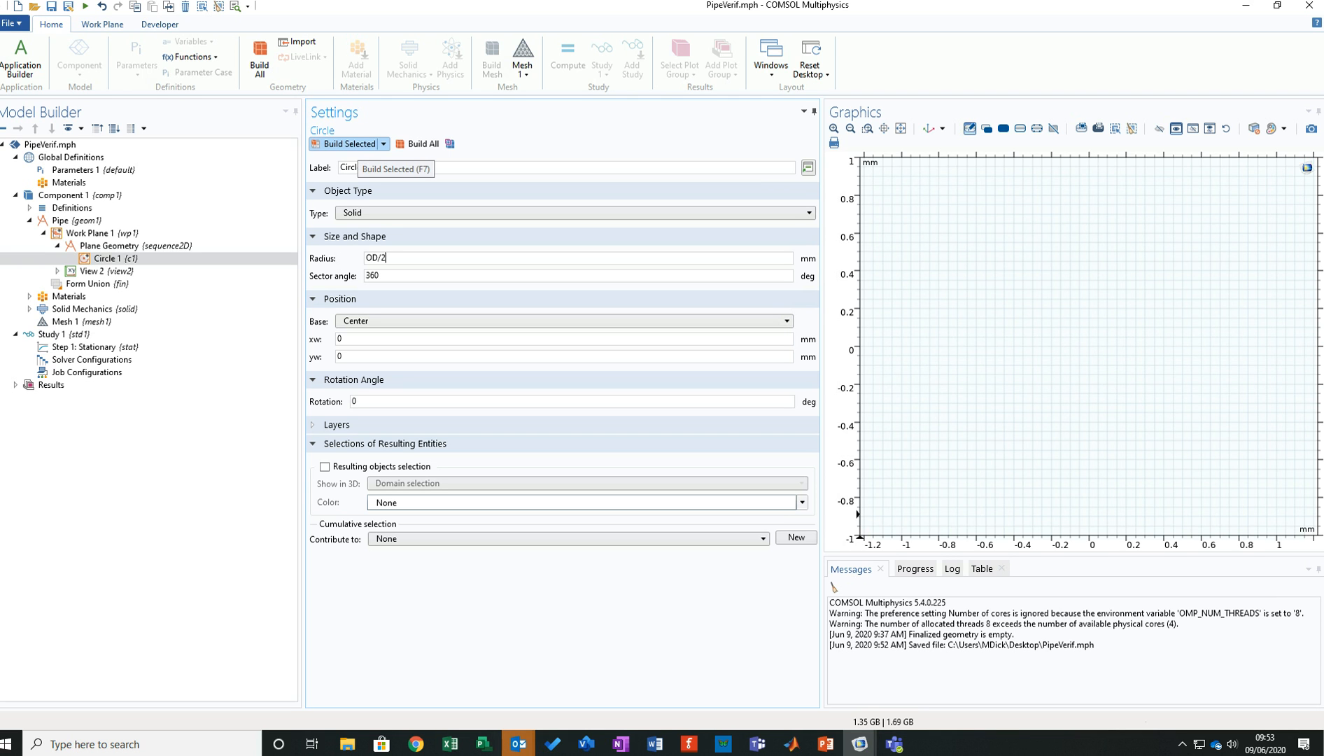
pyautogui.click(350, 144)
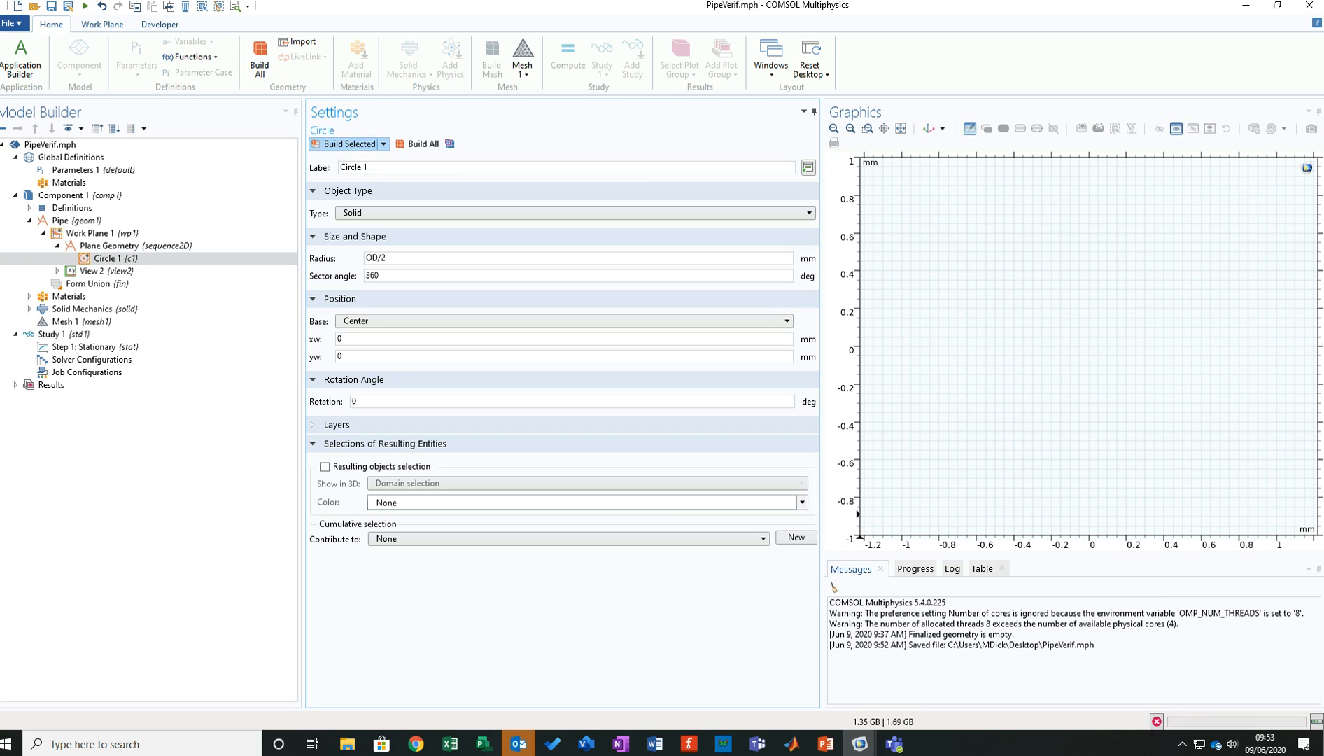
pyautogui.click(901, 129)
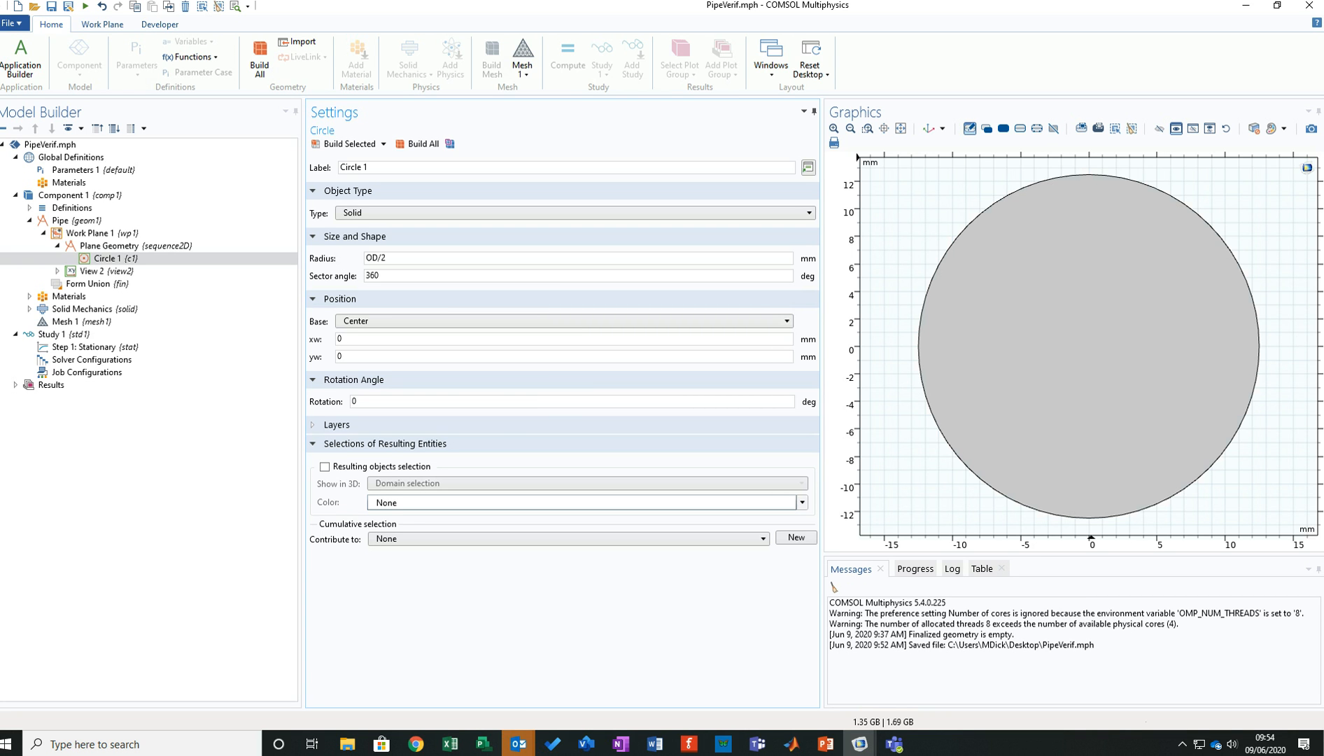
pyautogui.scroll(2, 857, 336)
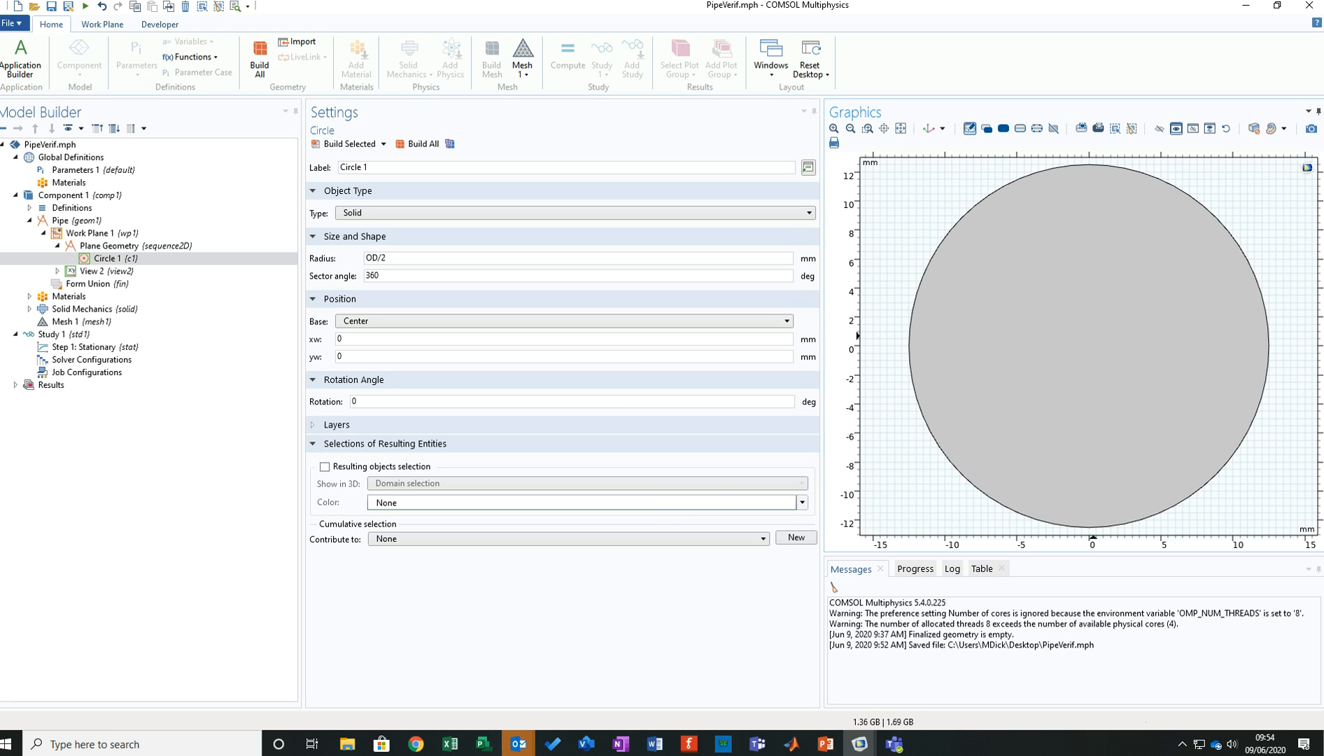
pyautogui.scroll(-1, 858, 336)
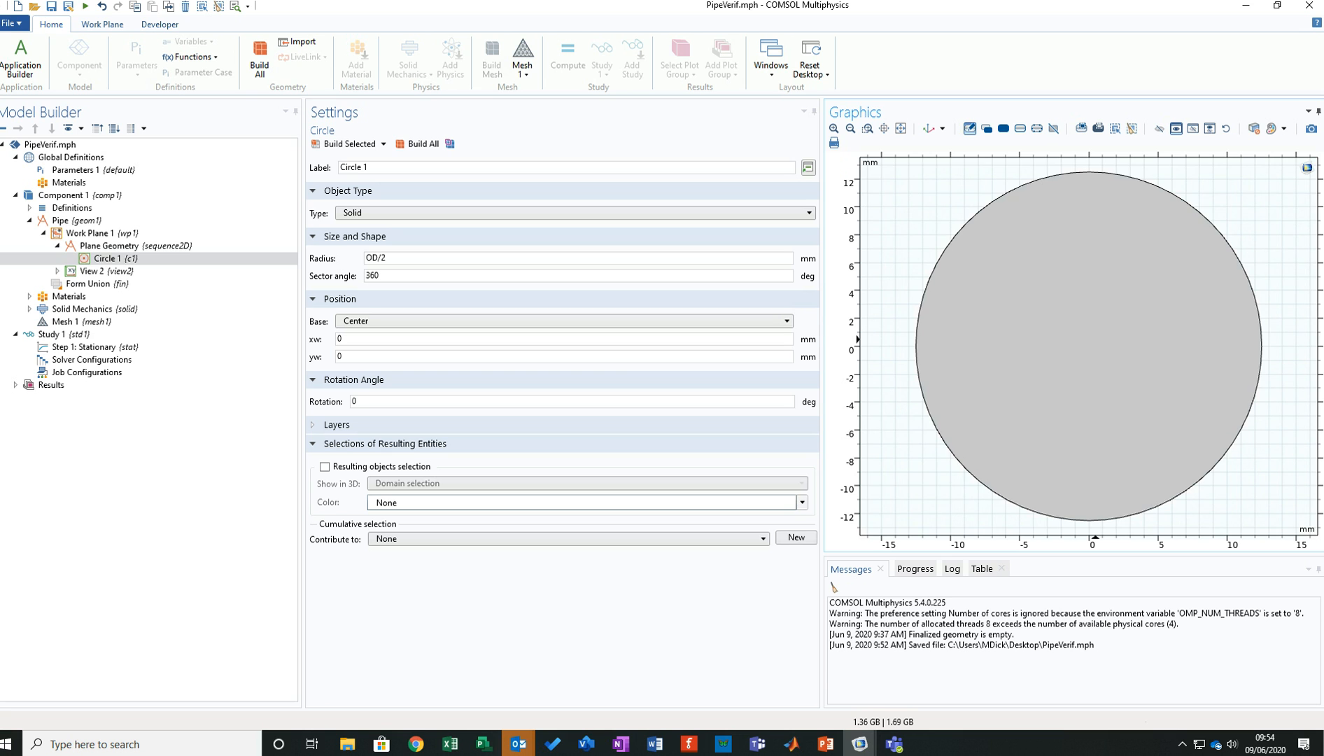
pyautogui.scroll(2, 858, 339)
pyautogui.scroll(-1, 857, 318)
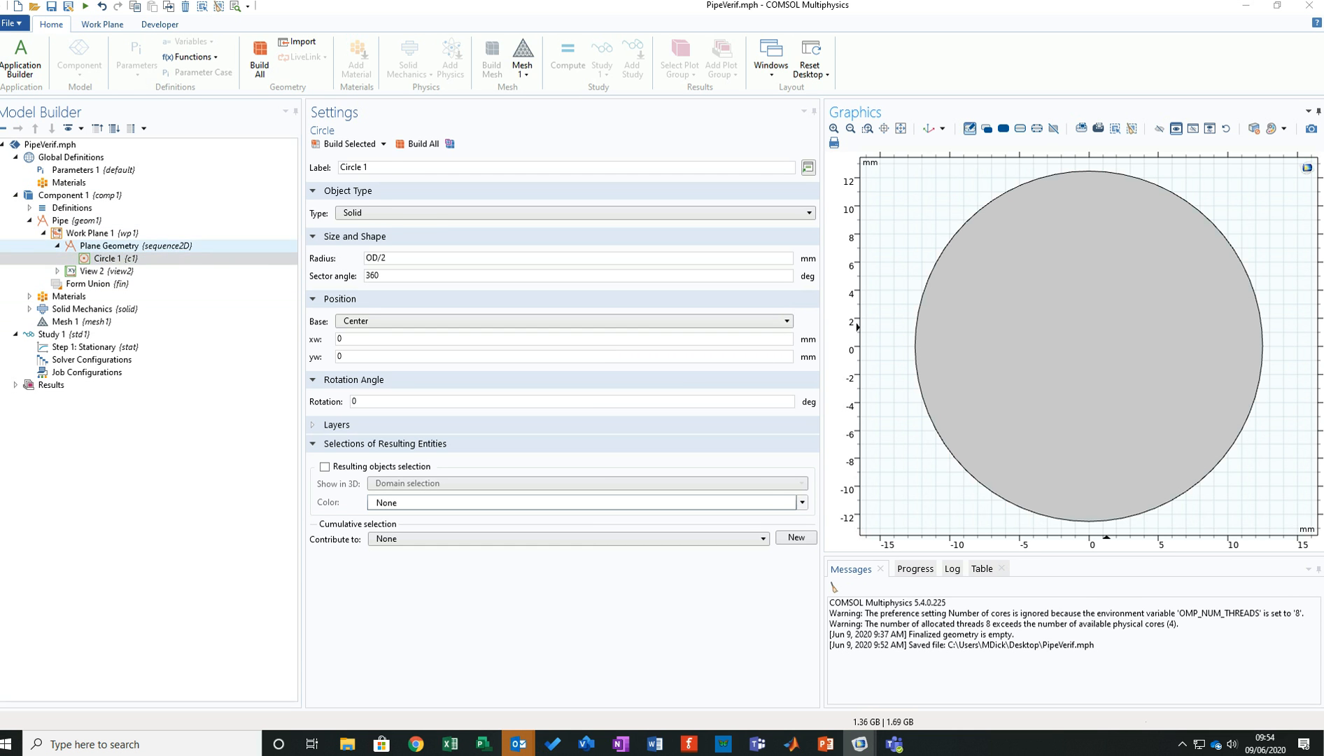
# Add a second circle with radius (OD/2)-(Wallth) to the plane geometry and build it.
pyautogui.rightClick(153, 246)
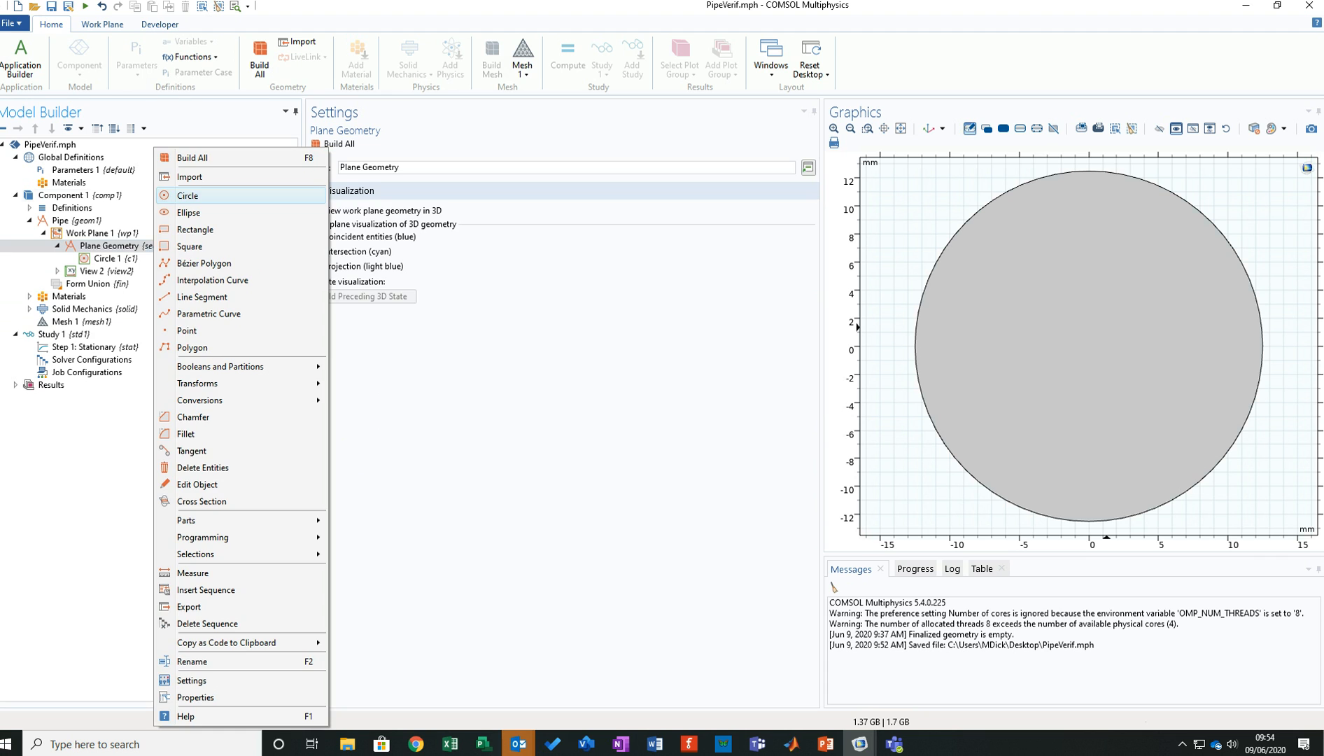
pyautogui.click(188, 195)
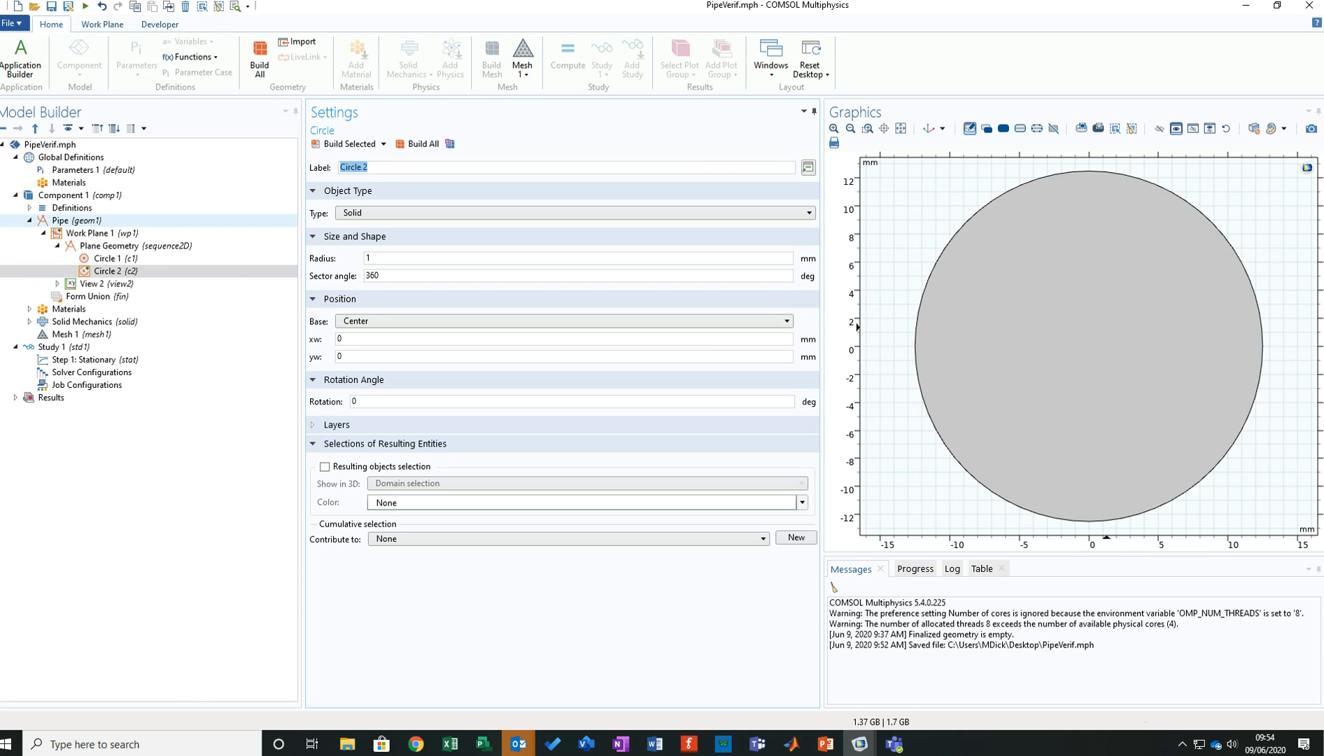
pyautogui.doubleClick(368, 258)
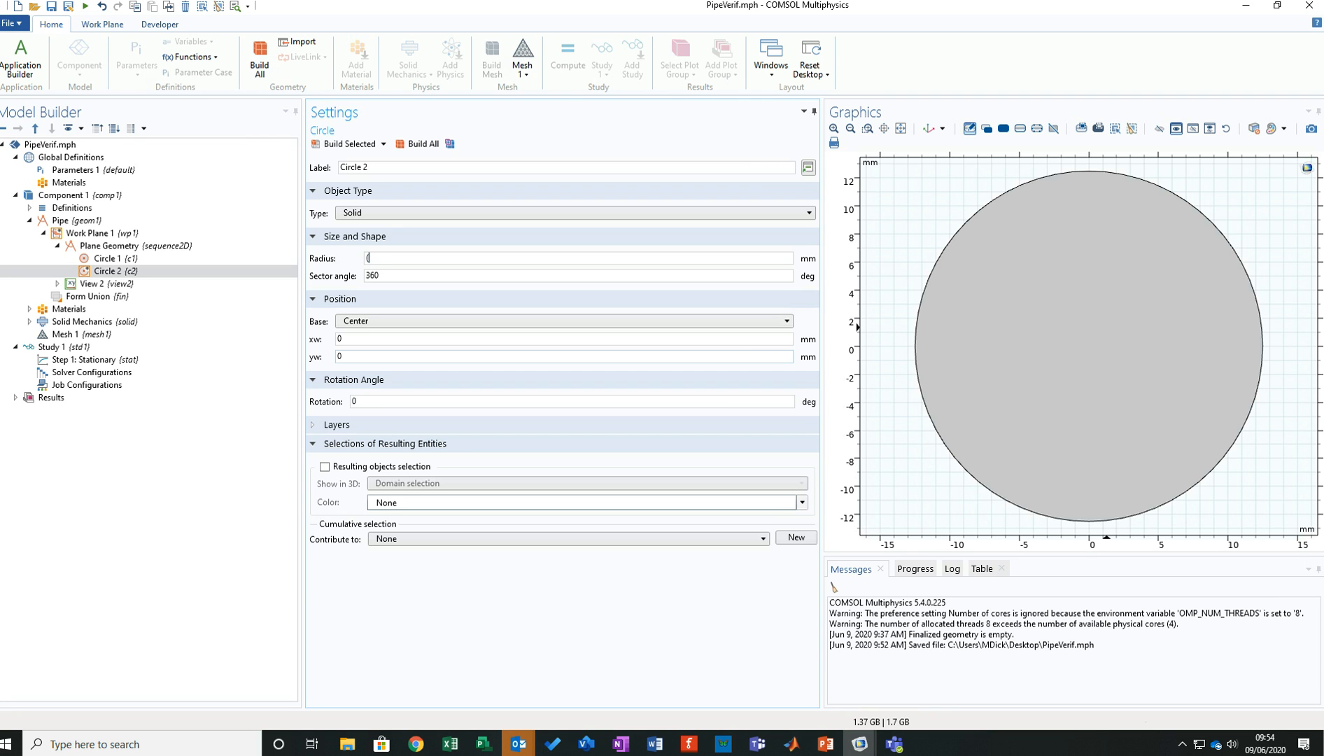
pyautogui.write('OD/2)-(Wallth)')
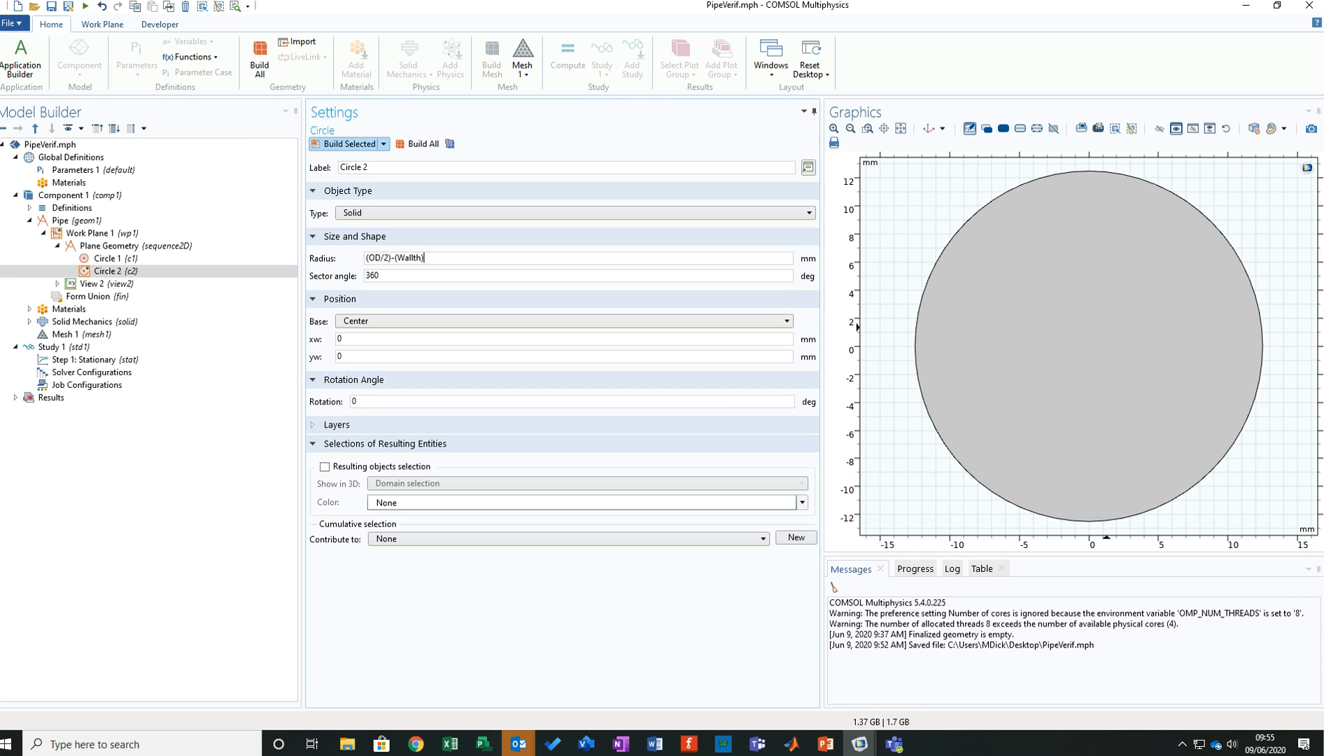
pyautogui.click(347, 144)
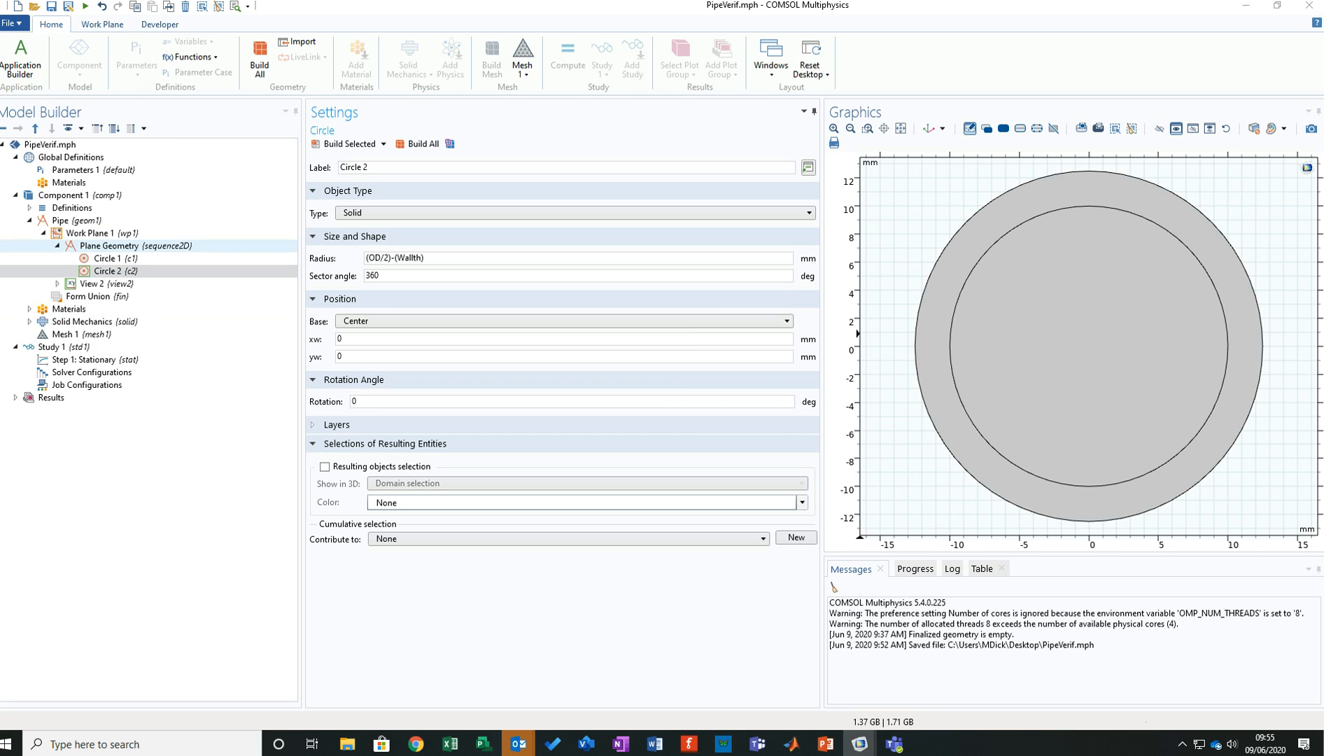
# Subtract the inner circle c2 from the outer circle c1 with a Difference in the plane geometry and build it.
pyautogui.rightClick(185, 246)
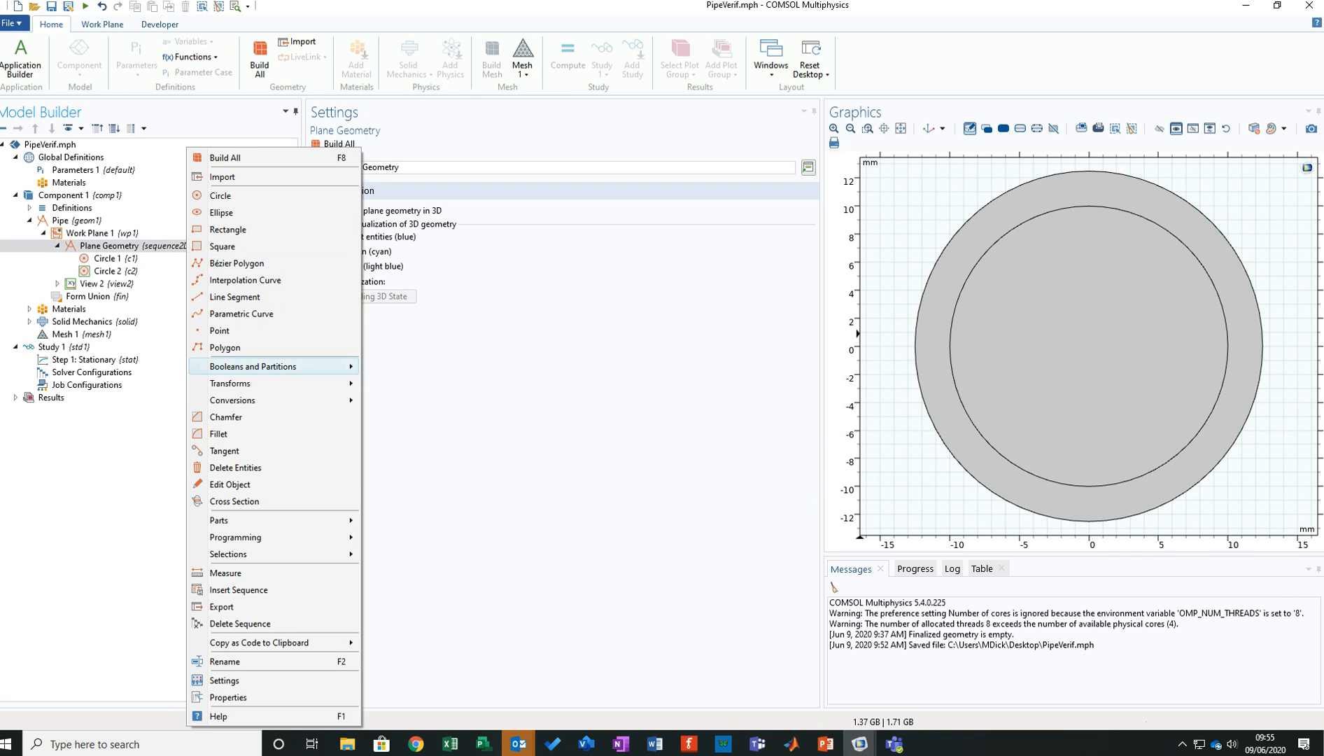
pyautogui.moveTo(280, 366)
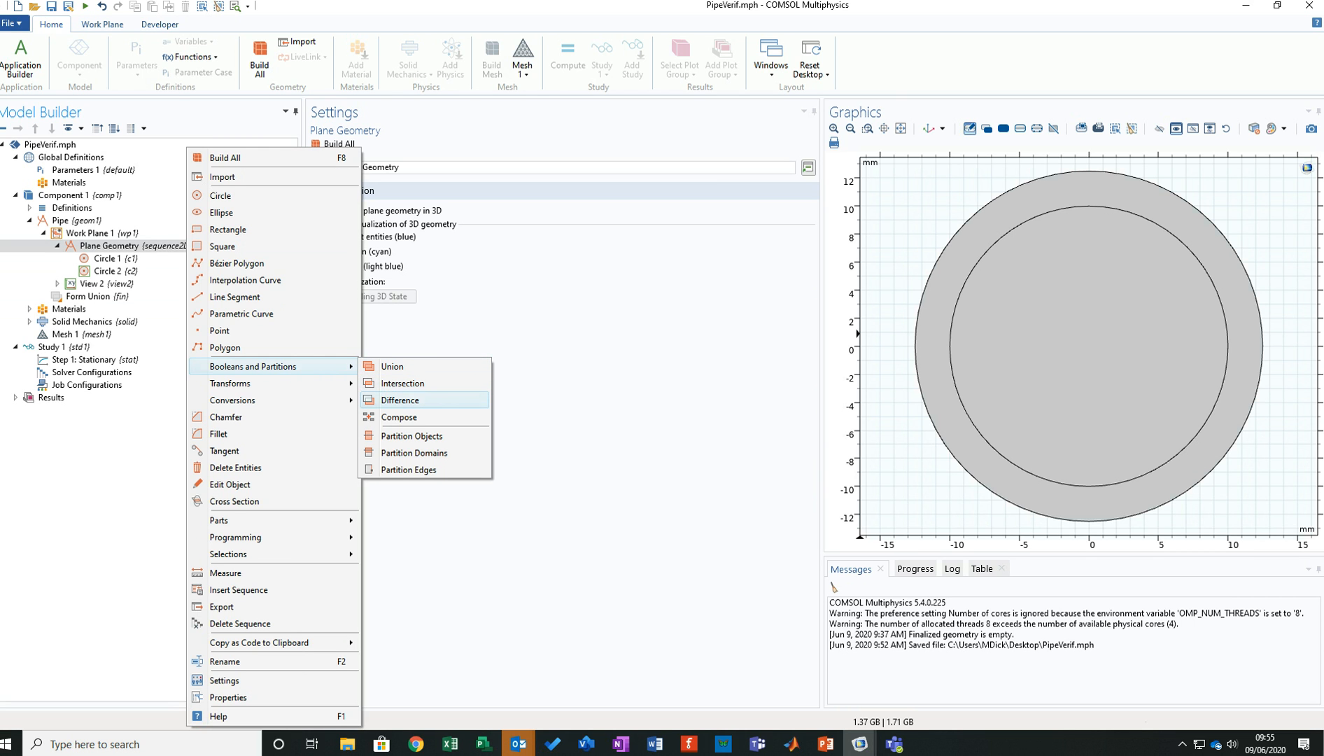
pyautogui.click(399, 400)
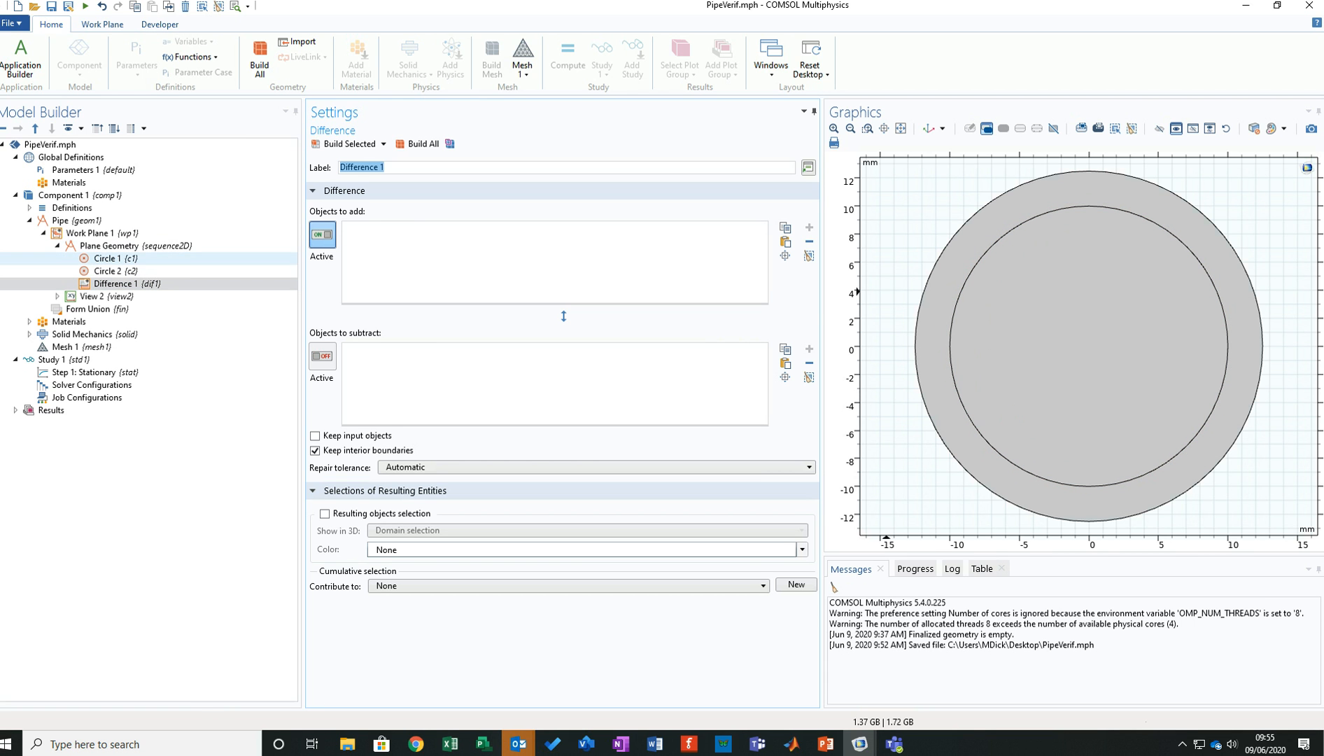
pyautogui.click(998, 221)
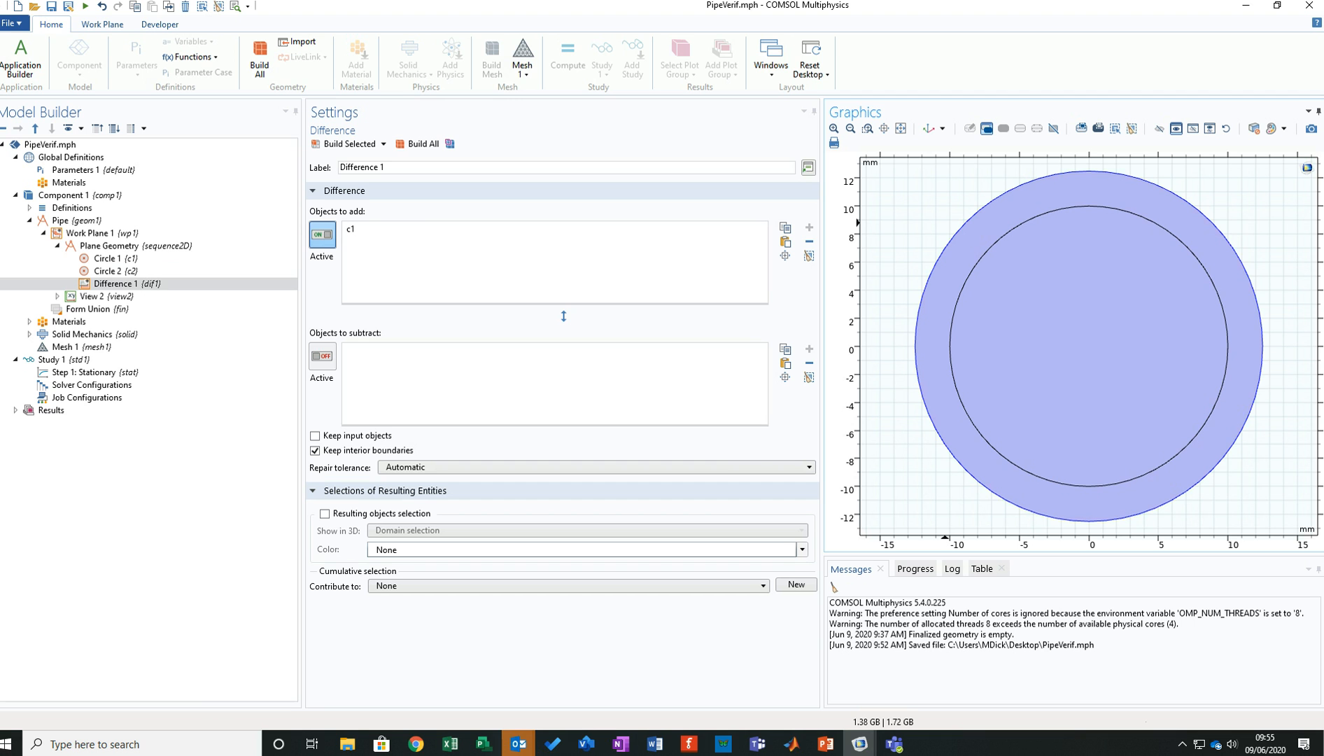
pyautogui.click(322, 356)
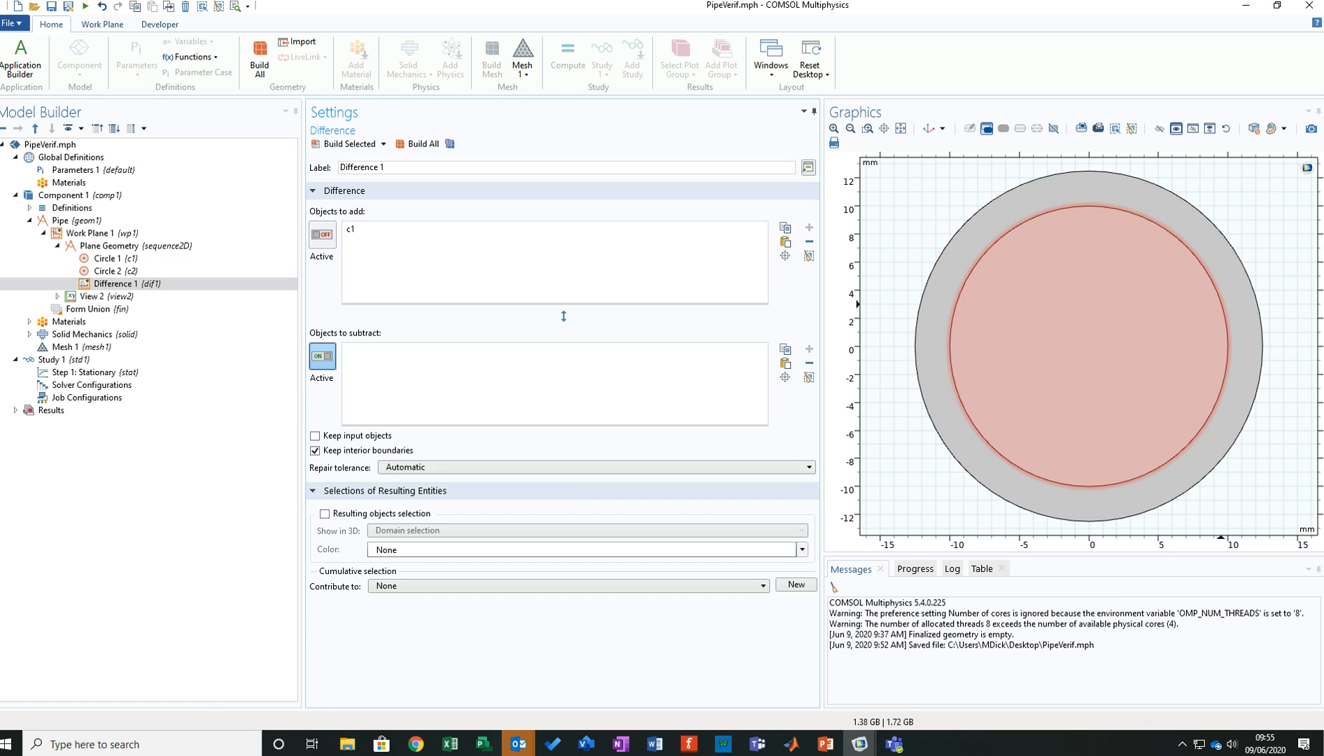
pyautogui.click(1222, 304)
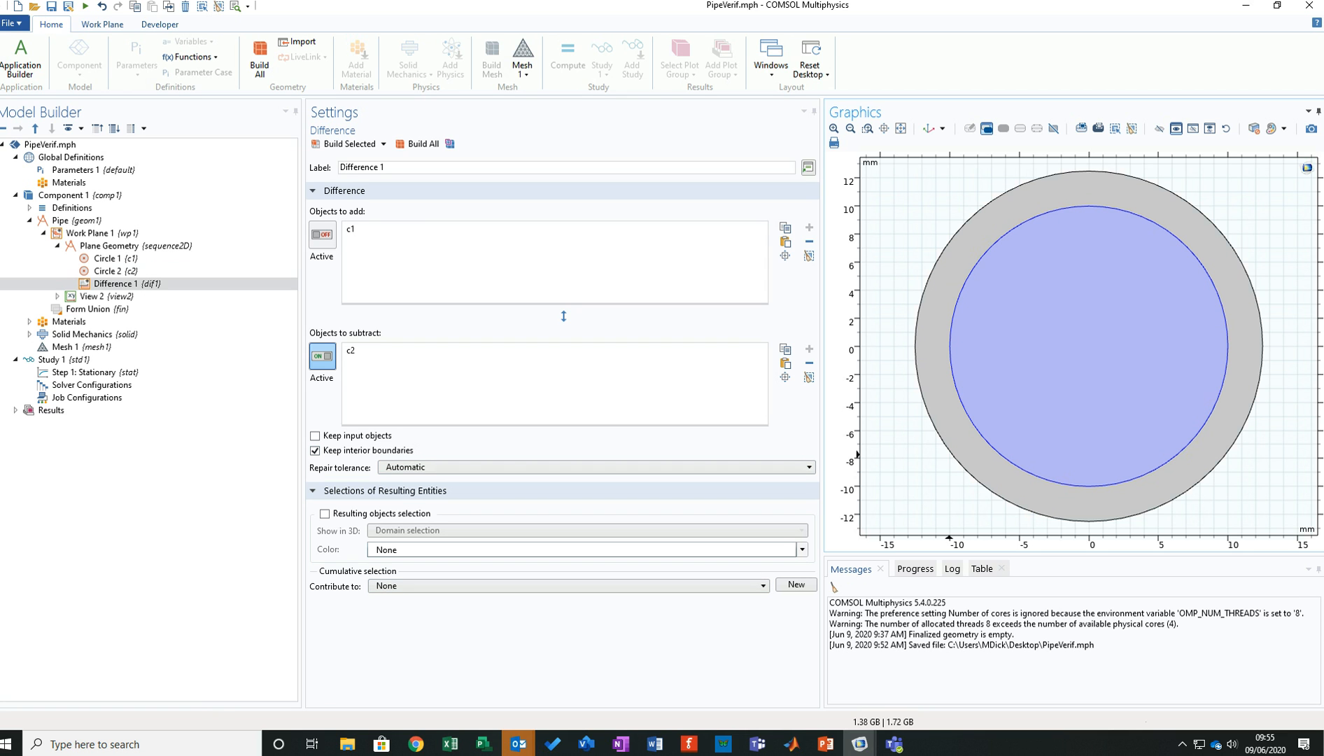
pyautogui.click(419, 144)
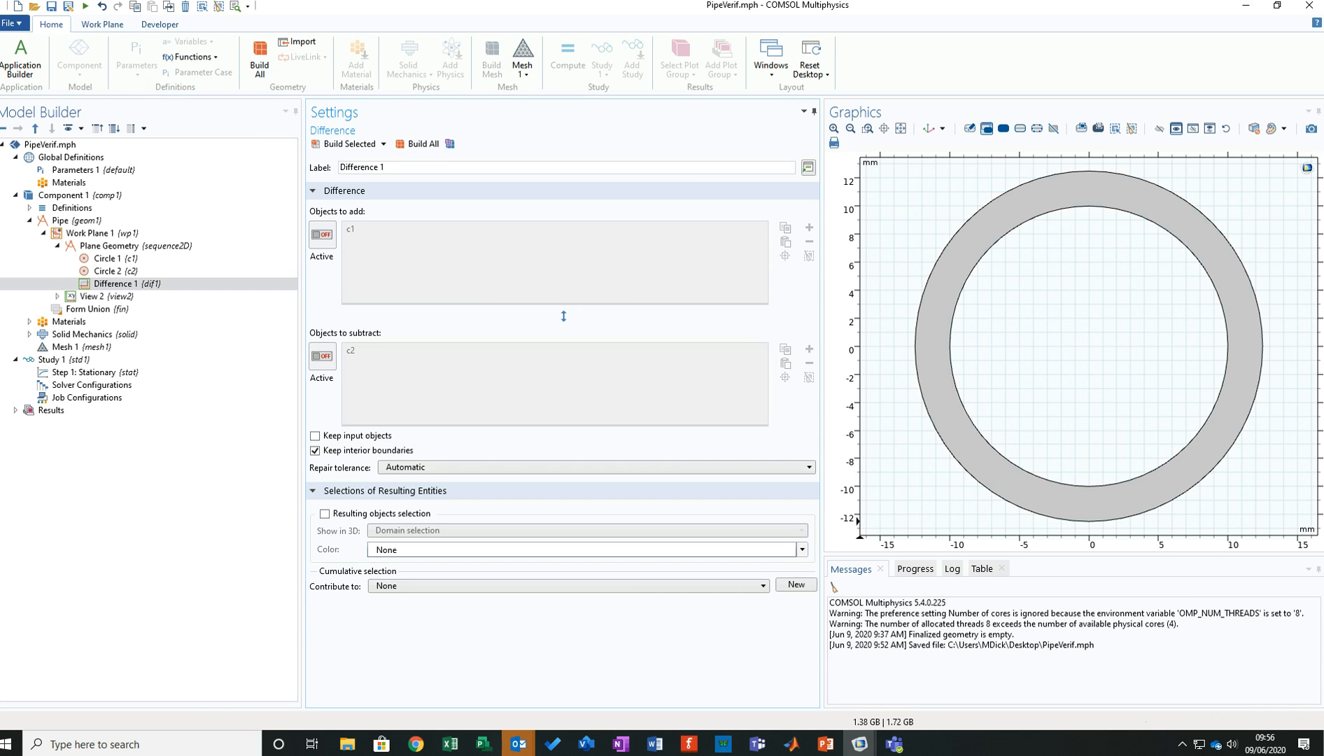
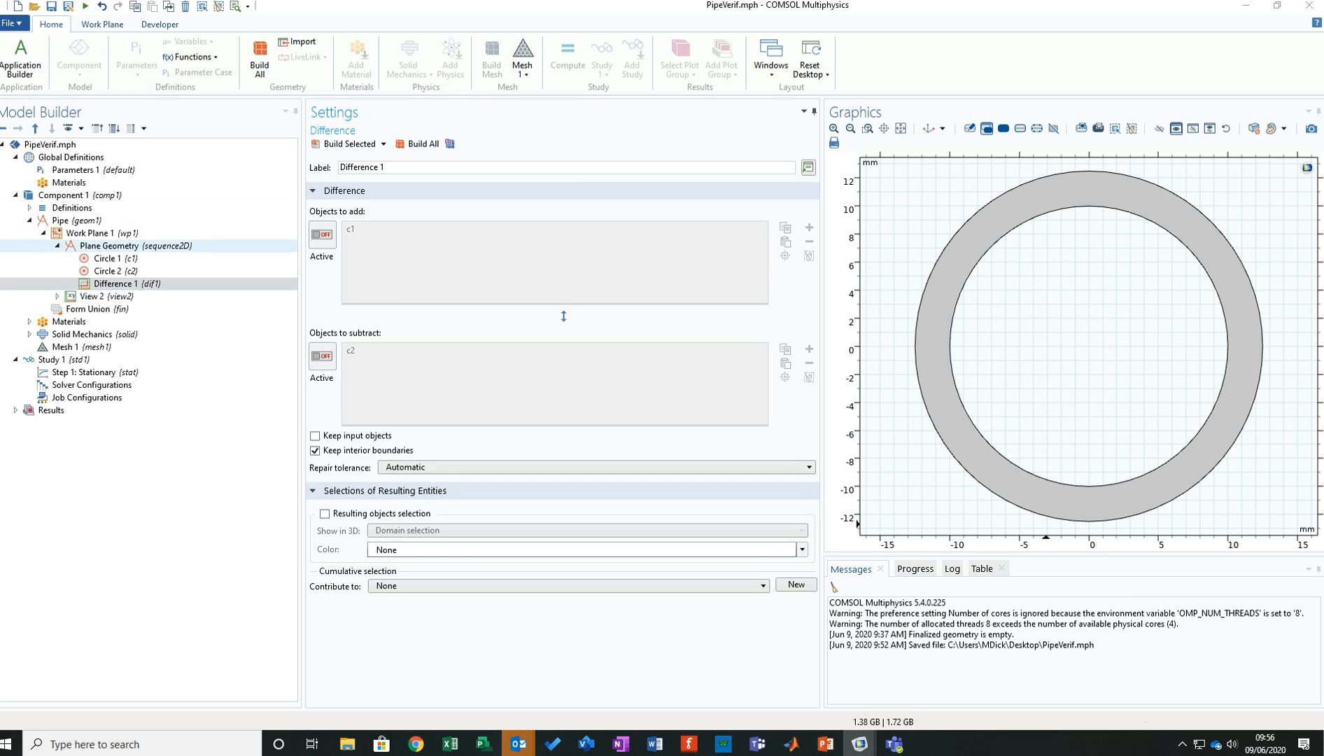
# Extrude Work Plane 1 by the distance L, build all objects and fit the pipe in the view.
pyautogui.click(109, 246)
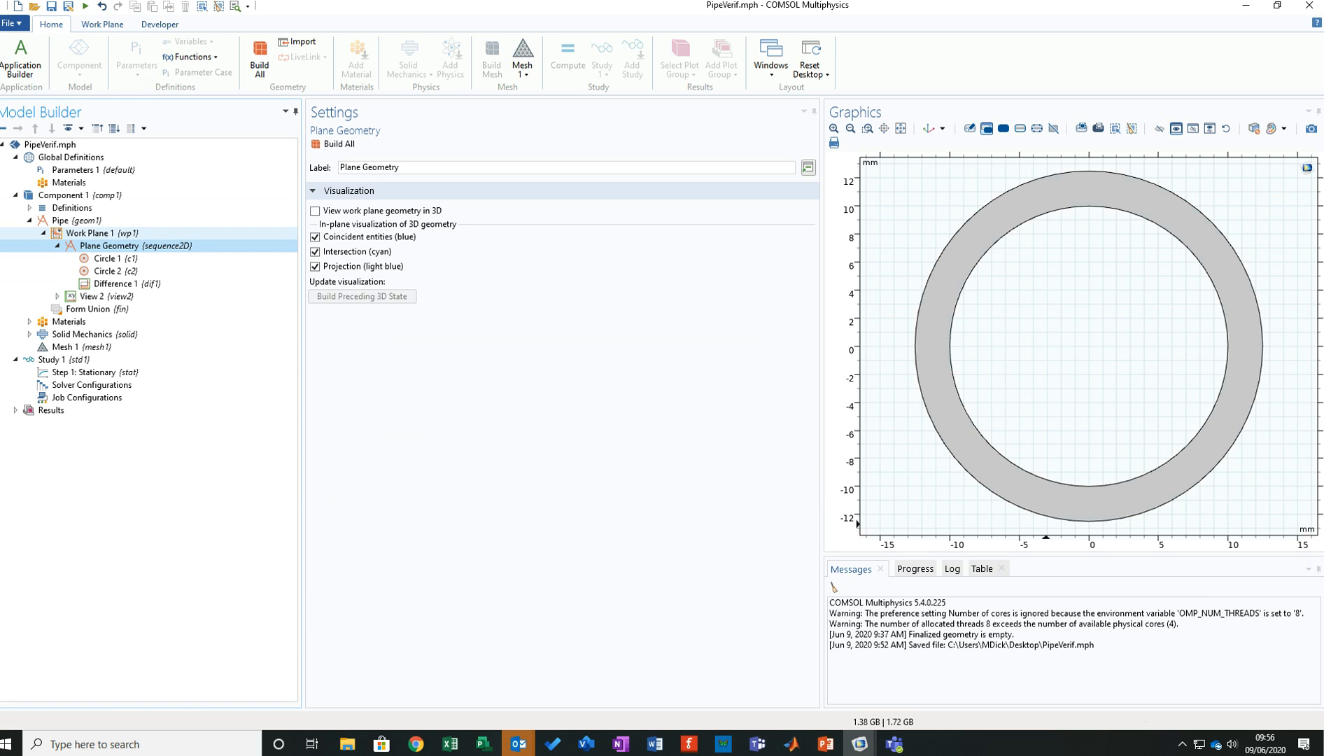
pyautogui.click(91, 233)
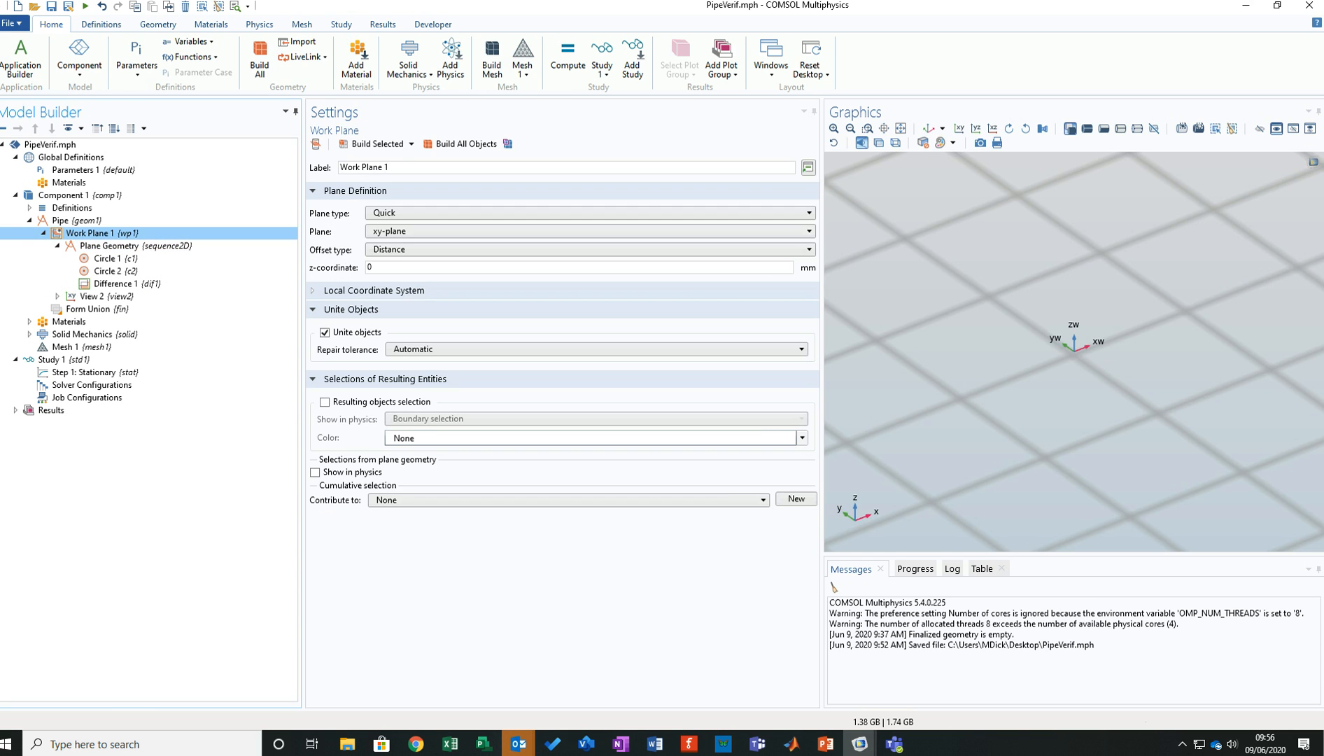
pyautogui.rightClick(133, 234)
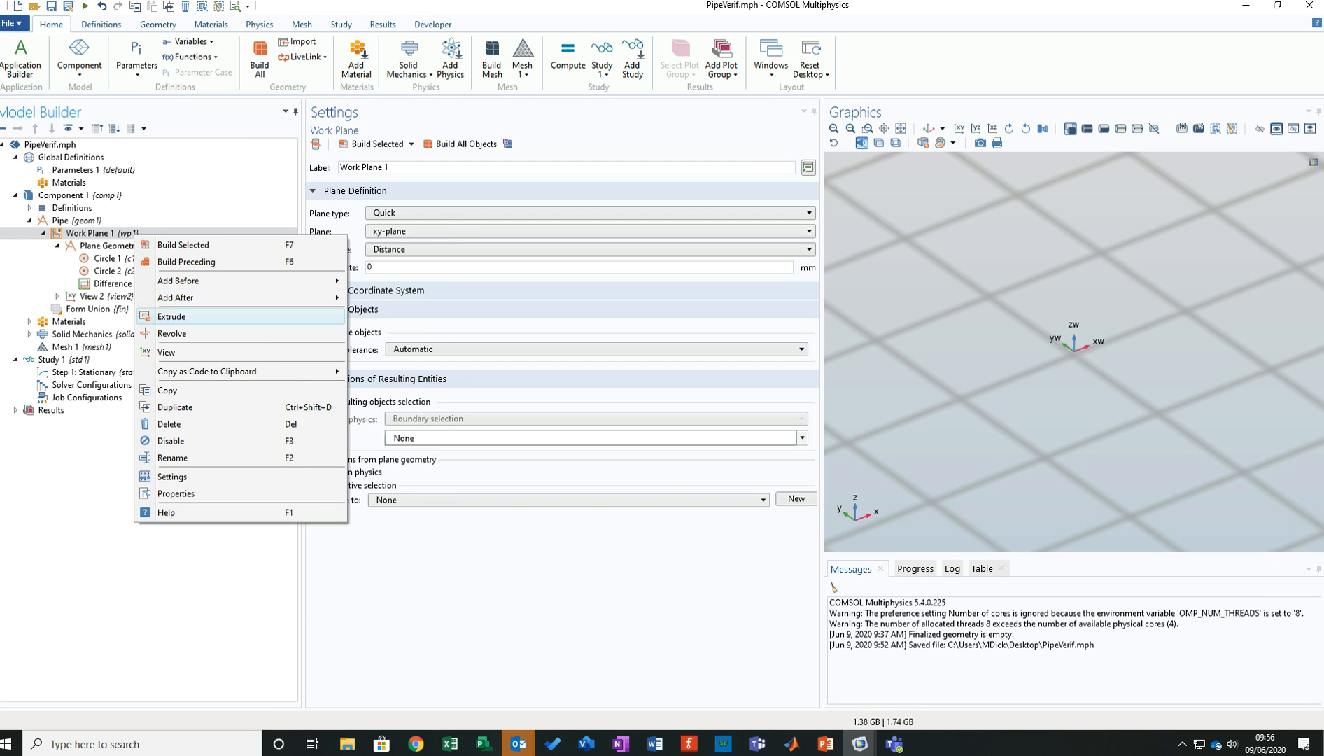
pyautogui.click(172, 316)
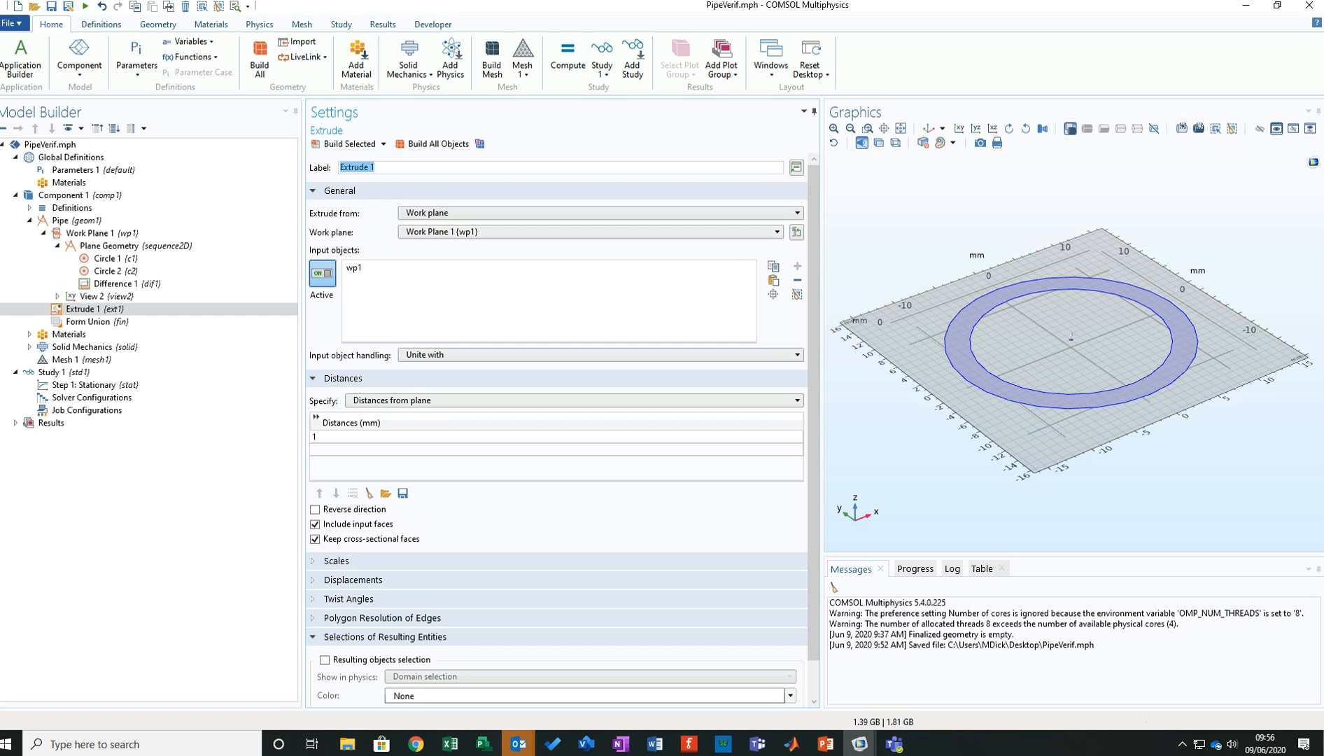
pyautogui.click(434, 437)
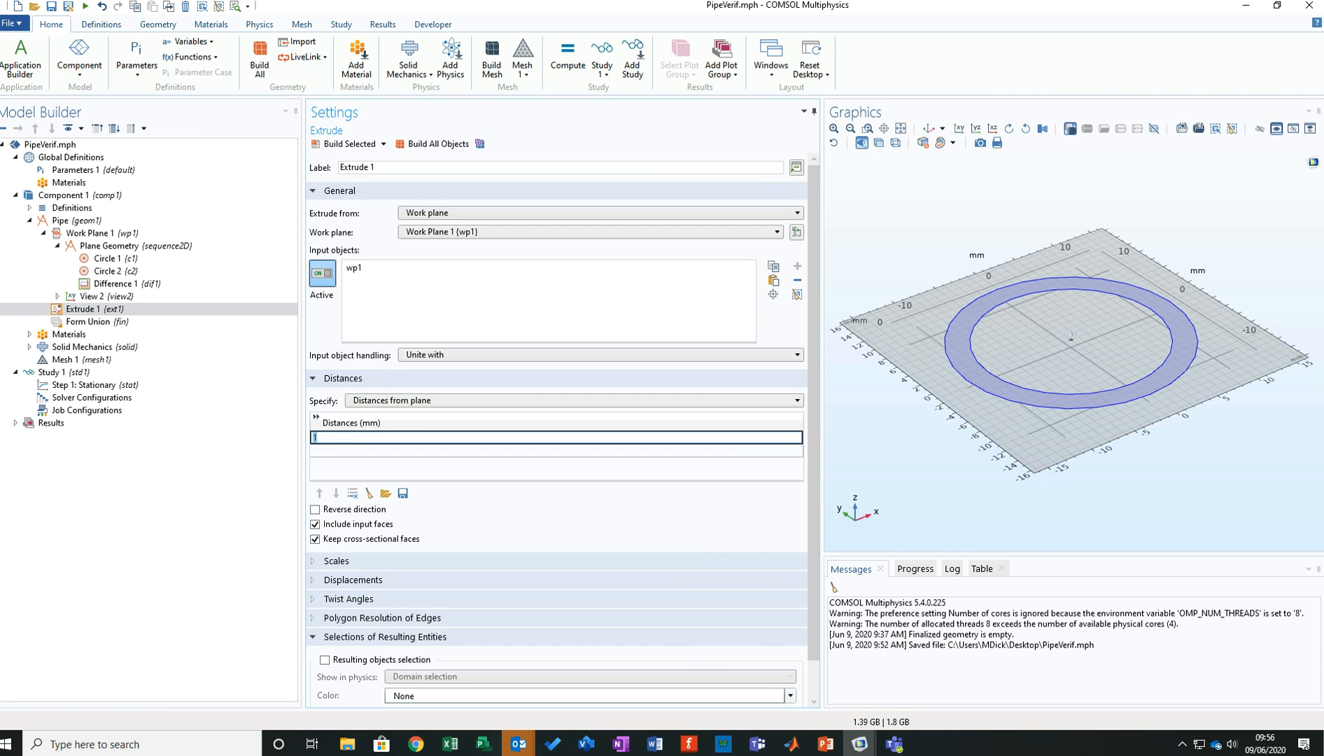
pyautogui.write('L')
pyautogui.click(437, 144)
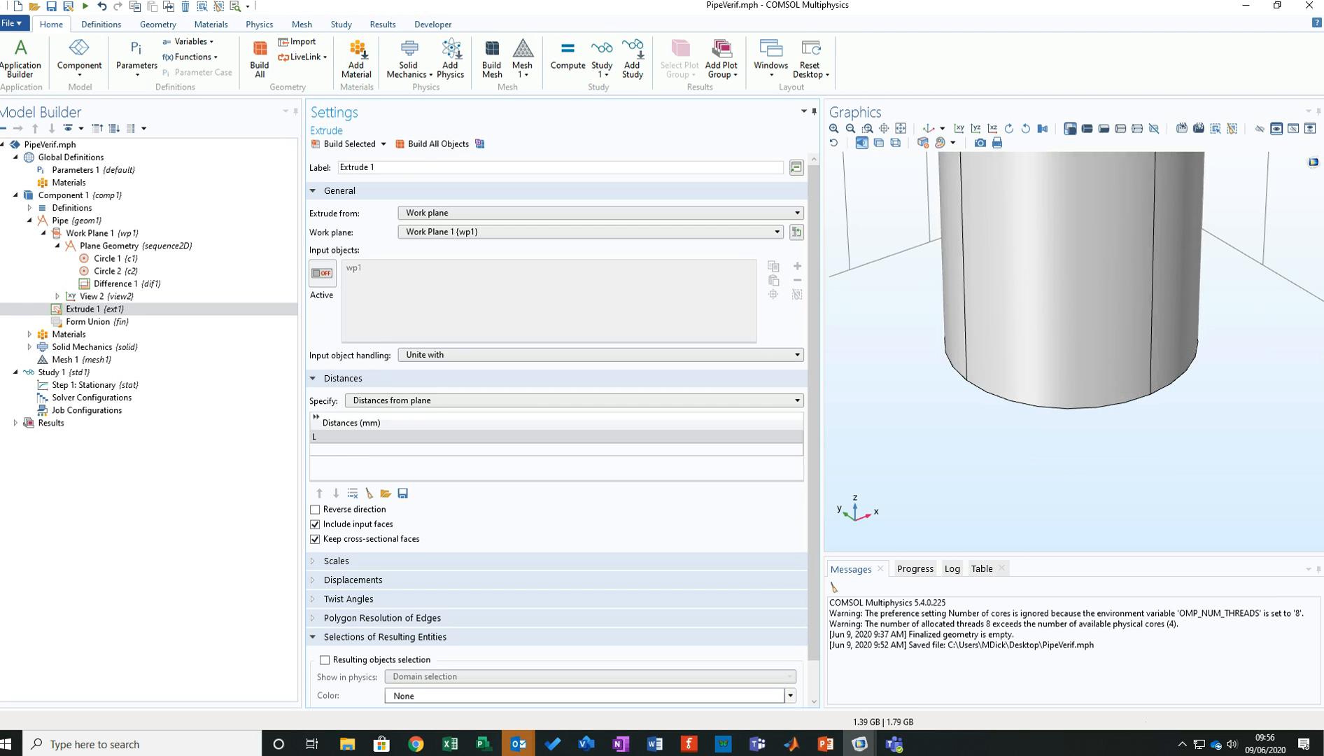
pyautogui.click(901, 128)
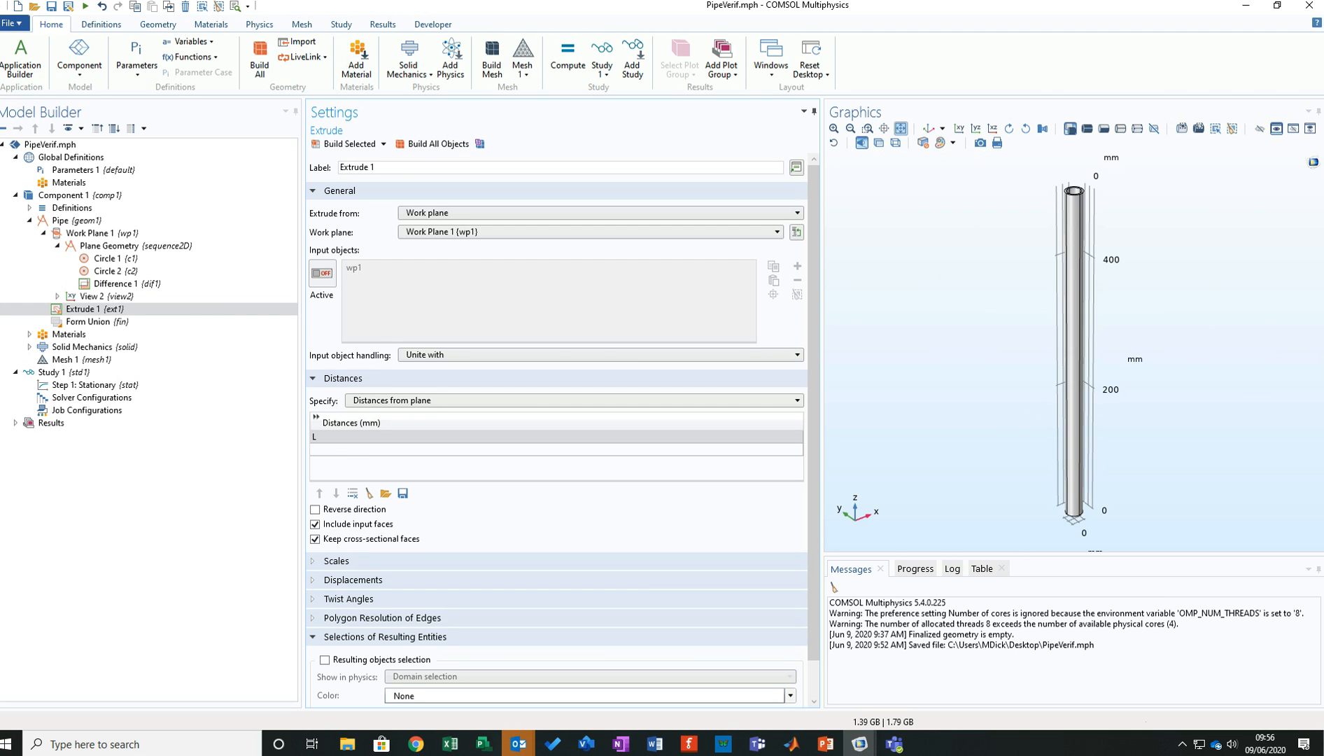
# Keep the geometry's finalisation action as Form a union and build the whole pipe geometry.
pyautogui.scroll(-2, 1064, 255)
pyautogui.scroll(4, 1063, 256)
pyautogui.moveTo(1063, 266); pyautogui.dragTo(1040, 455)
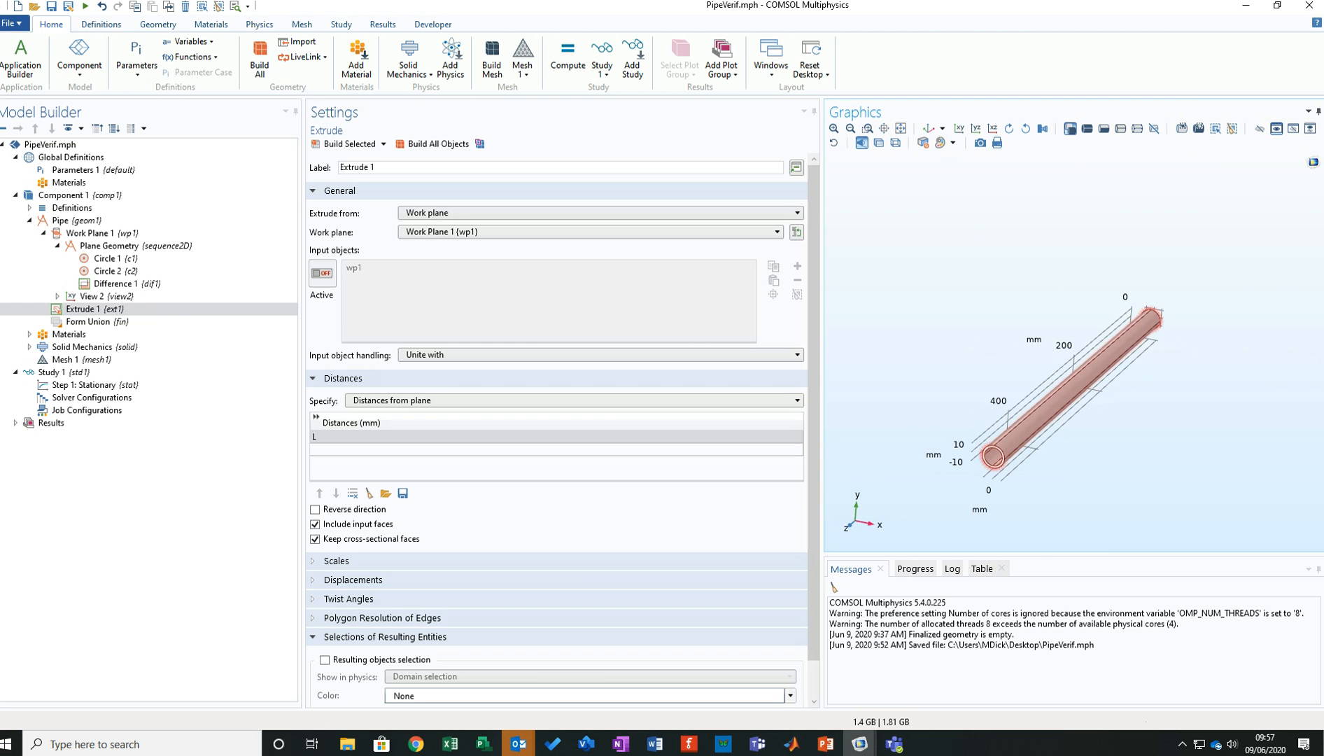
pyautogui.scroll(3, 989, 462)
pyautogui.scroll(2, 990, 455)
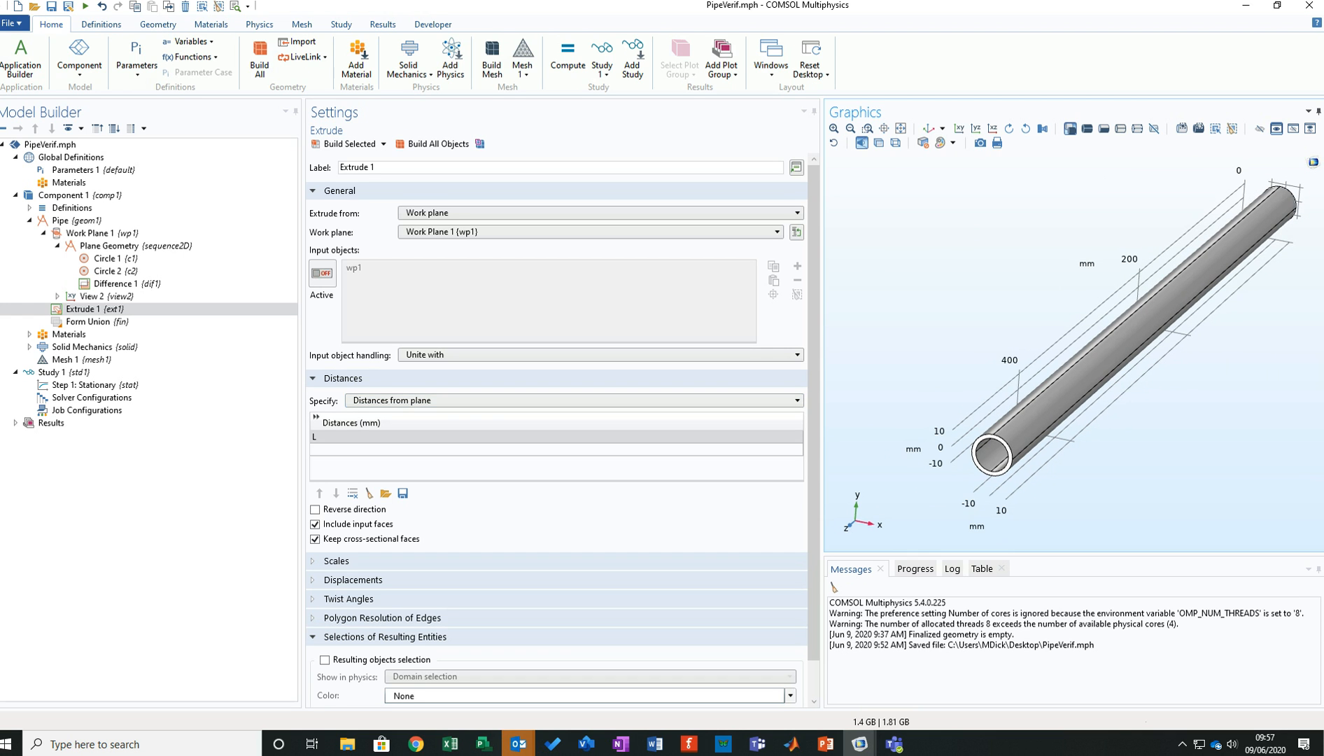
pyautogui.click(88, 322)
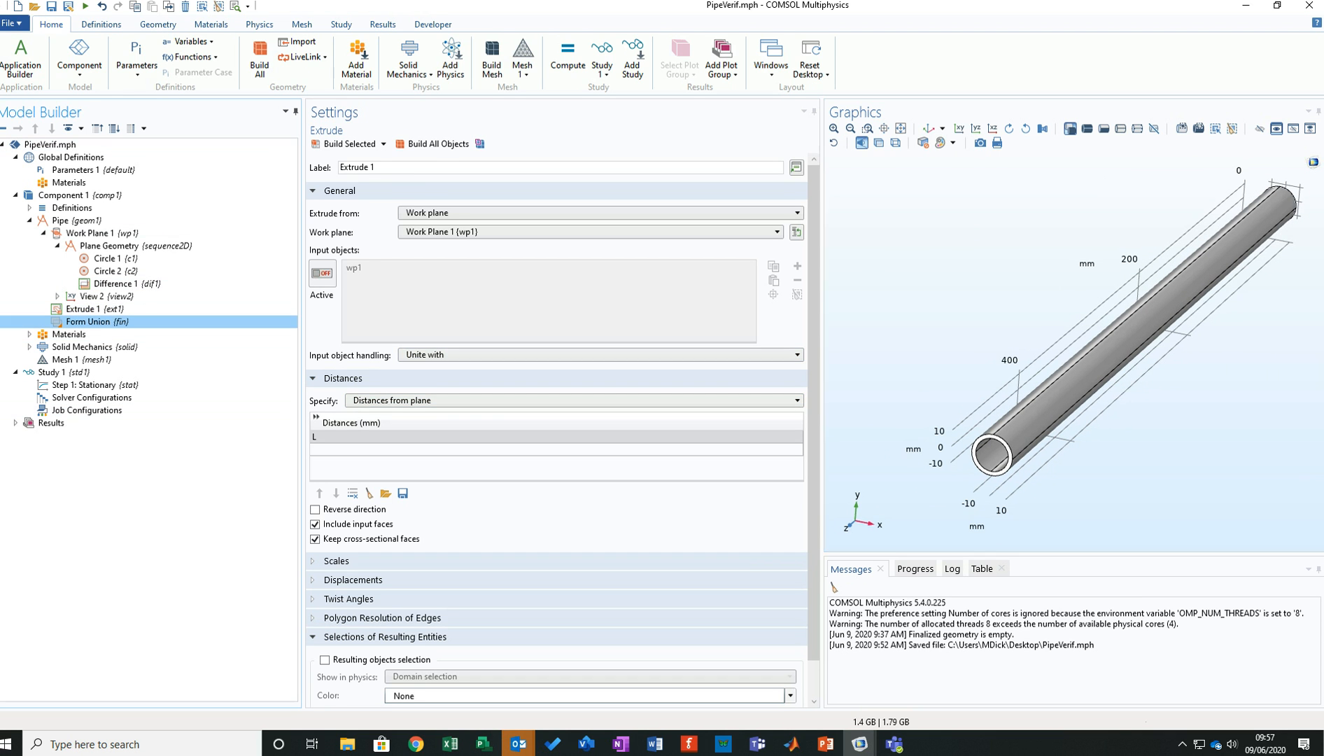
pyautogui.click(434, 228)
pyautogui.click(434, 241)
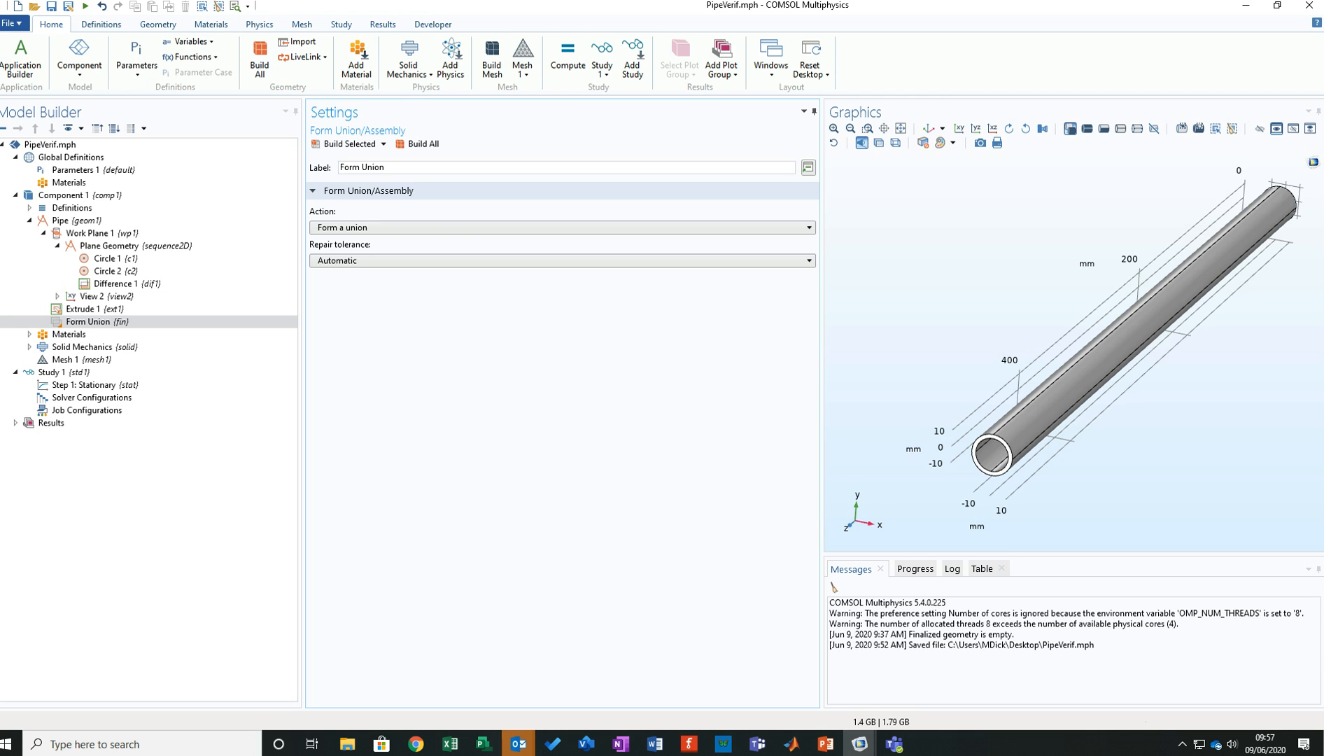
pyautogui.click(420, 143)
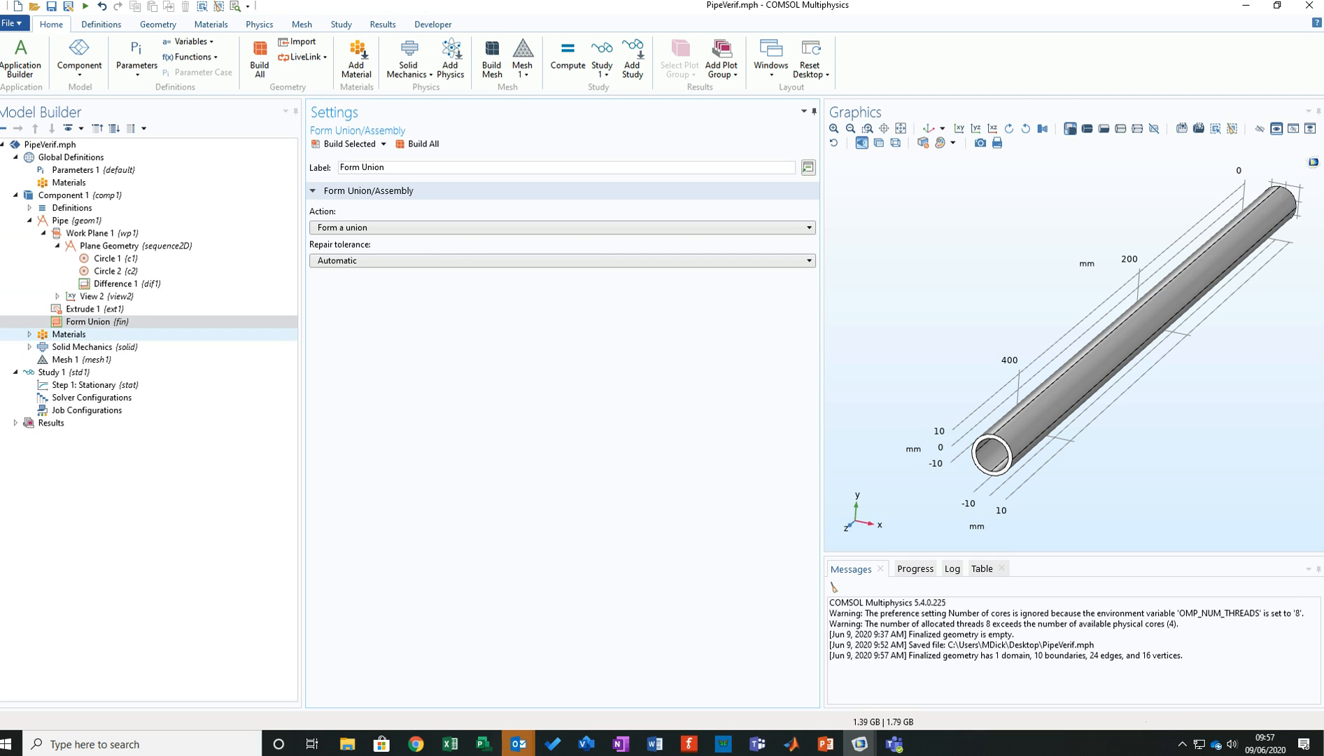
# Check the Structural steel material's properties and its assignment to all domains of the pipe.
pyautogui.click(30, 221)
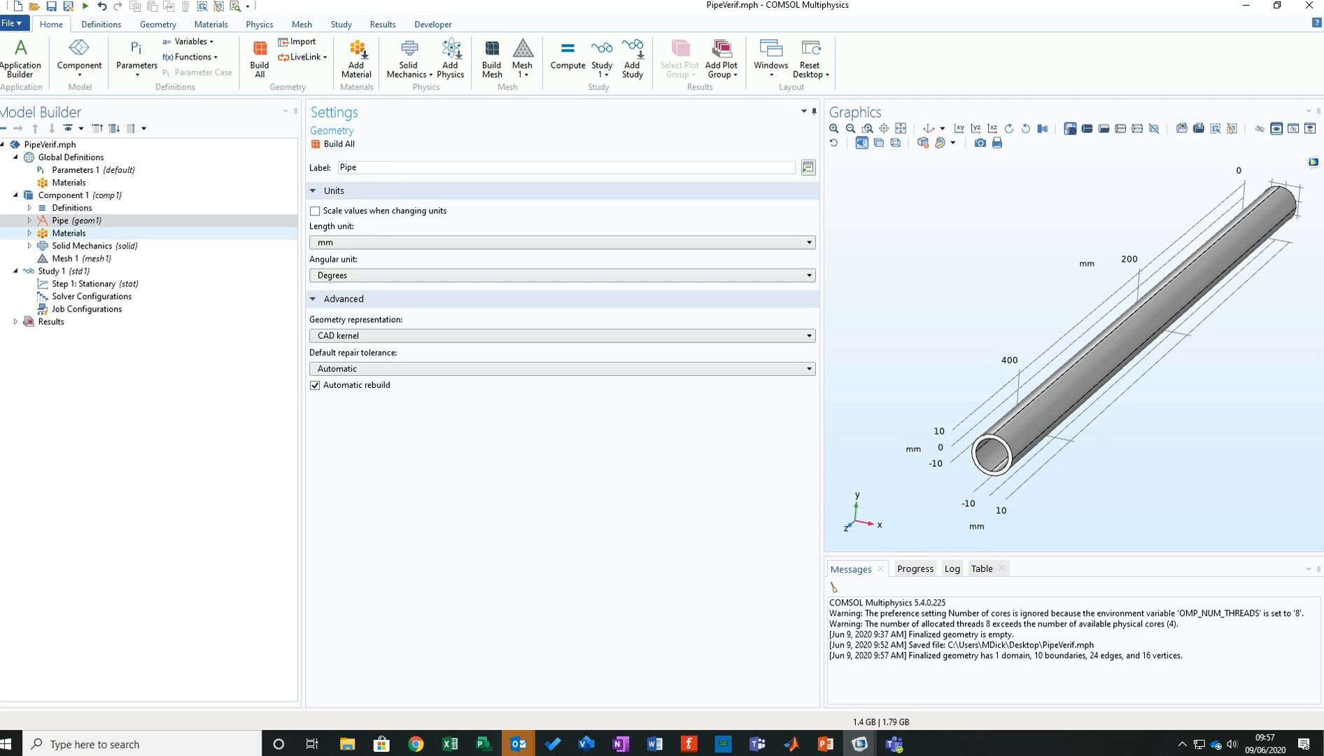
pyautogui.click(69, 233)
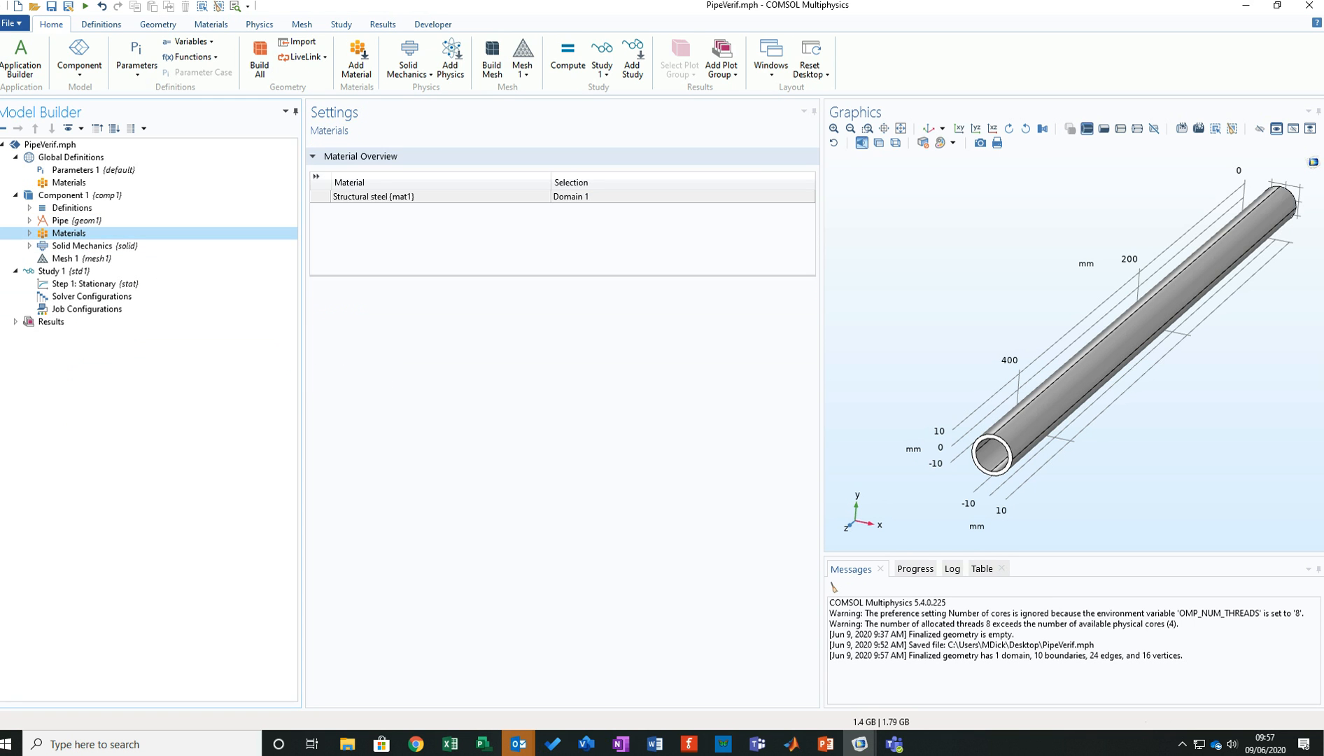
pyautogui.click(30, 233)
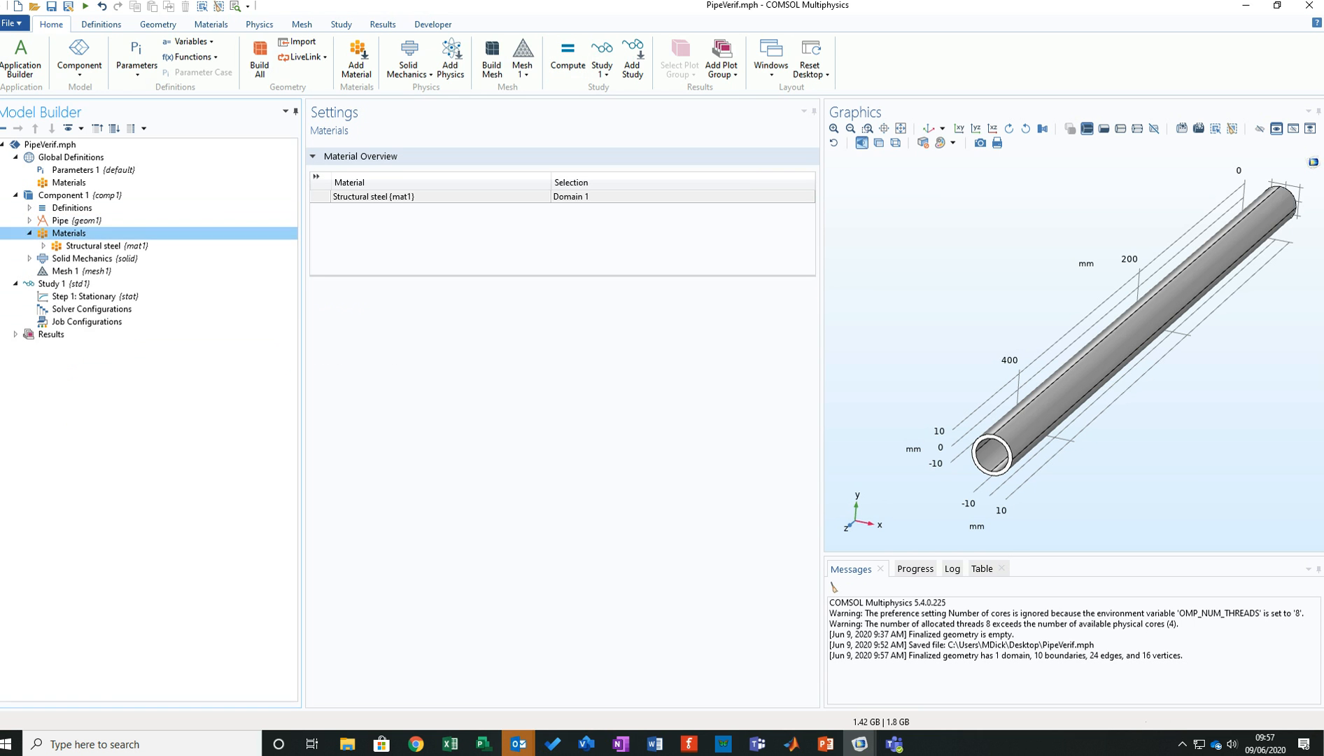
pyautogui.click(93, 245)
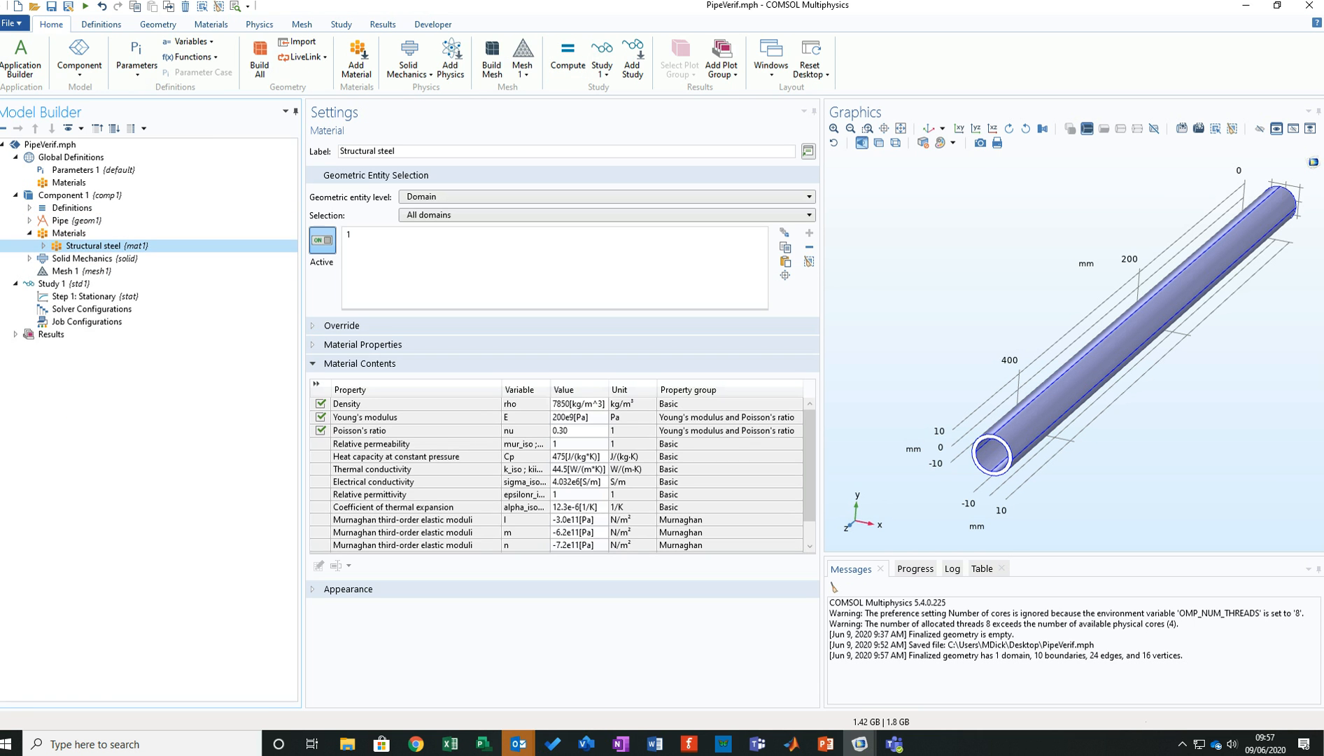
pyautogui.click(349, 234)
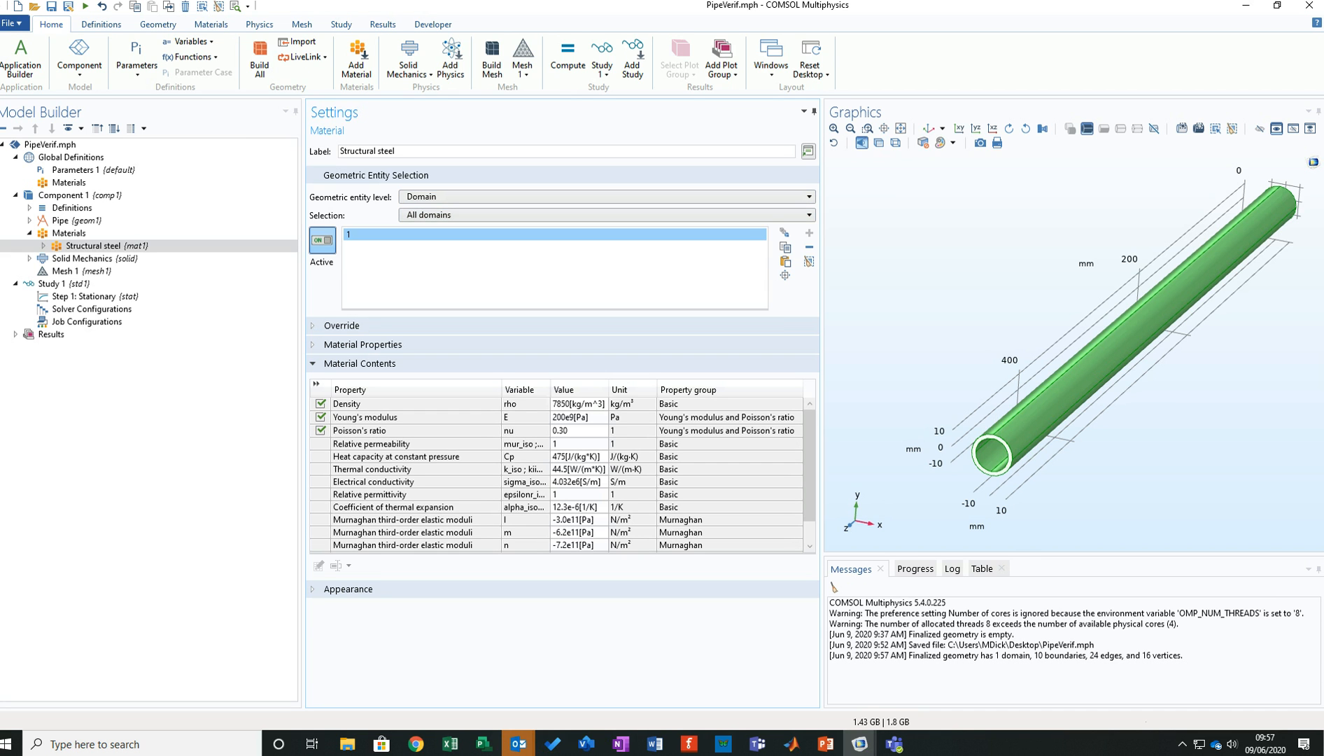
pyautogui.click(606, 197)
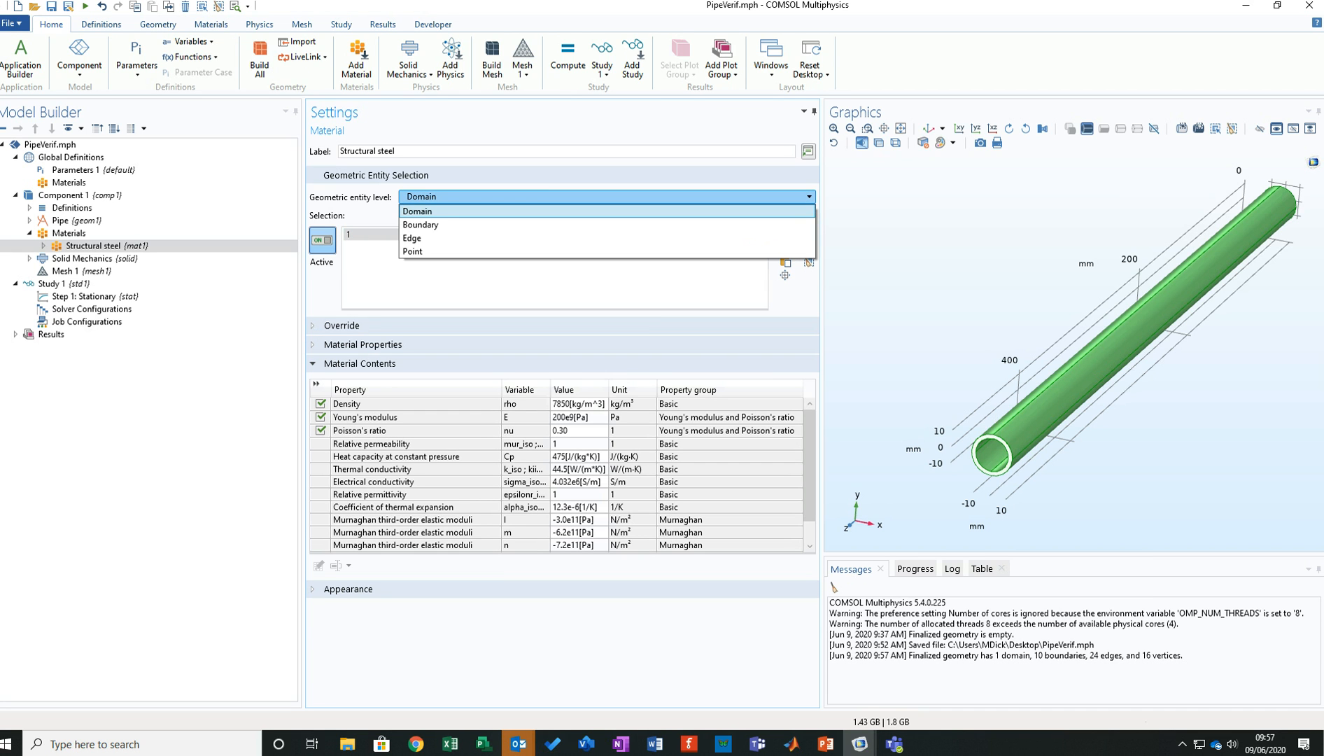
pyautogui.press('Escape')
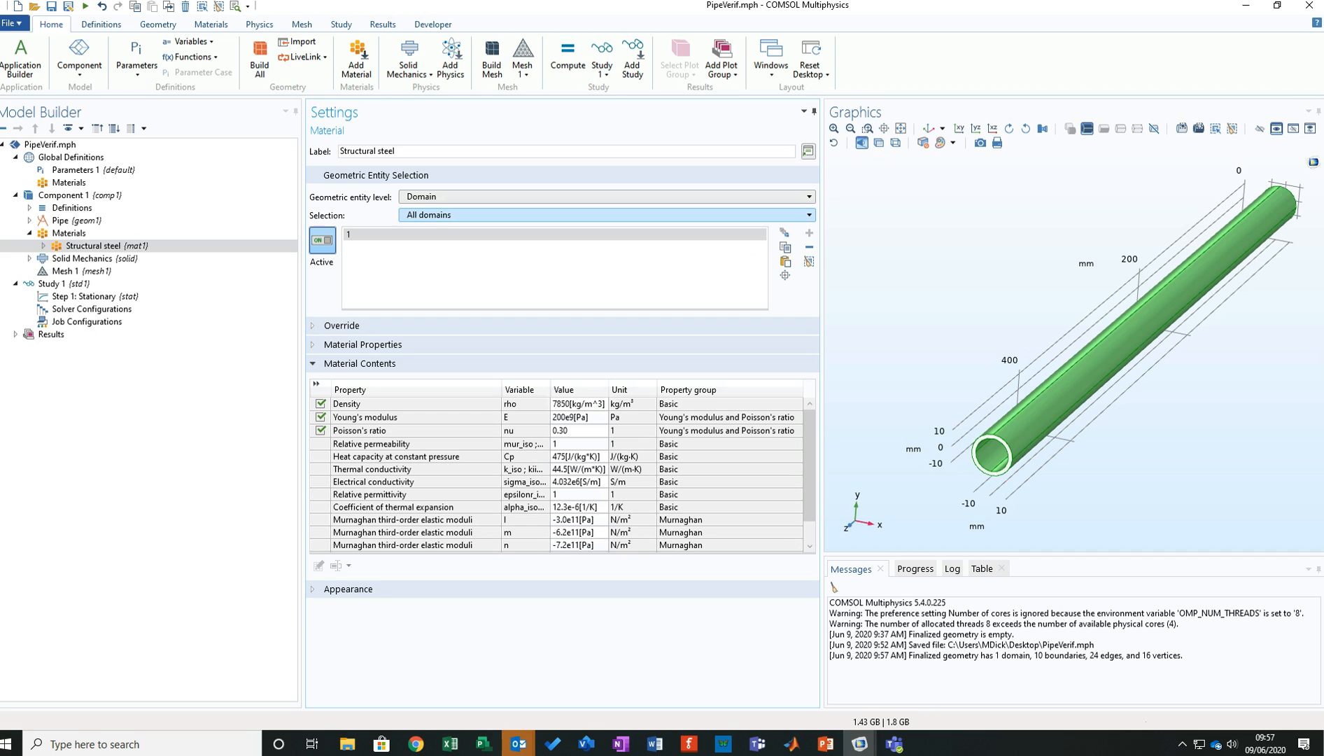
pyautogui.click(602, 214)
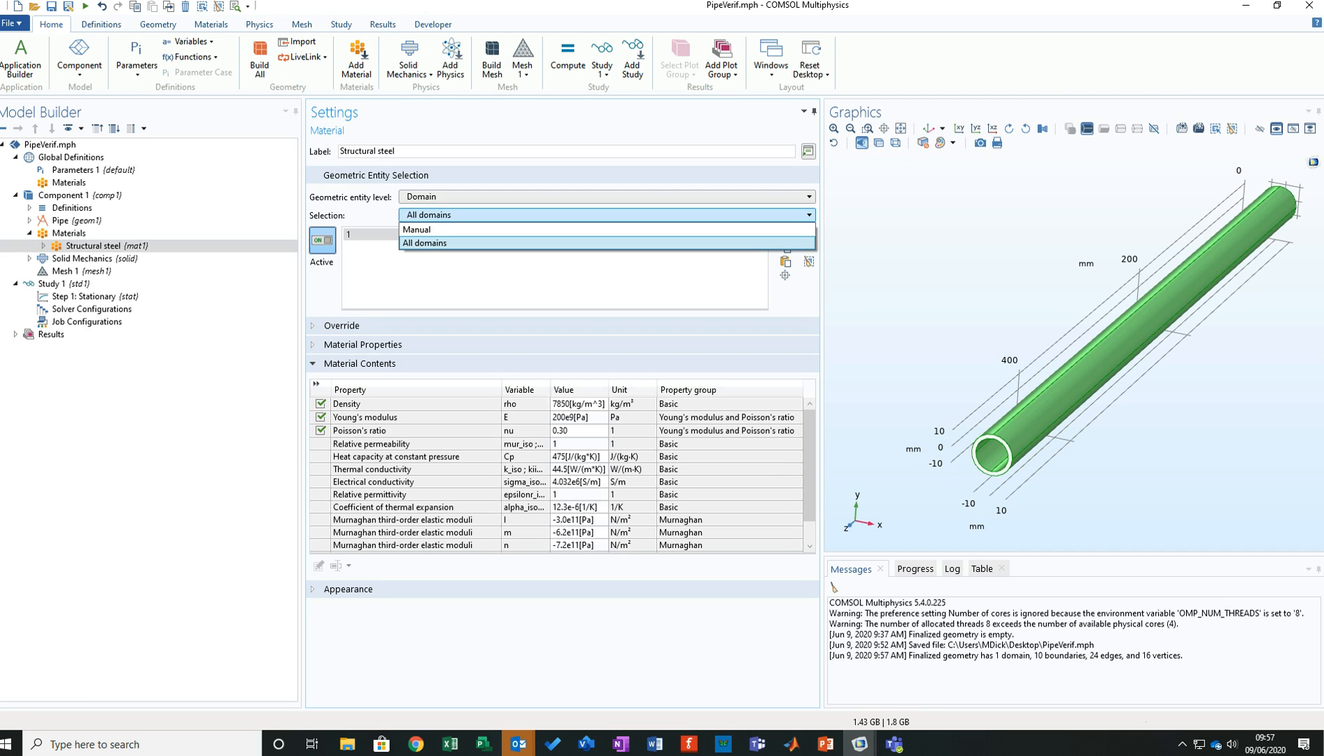
pyautogui.click(602, 243)
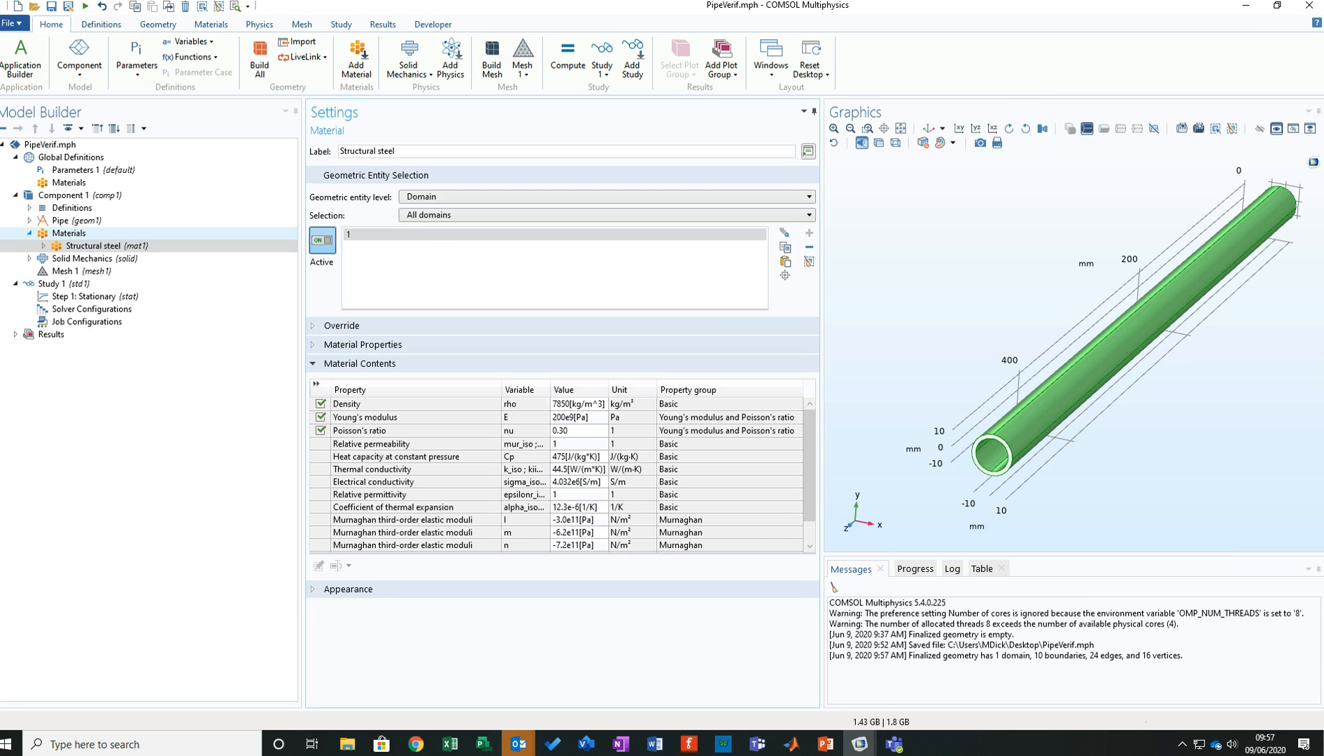
pyautogui.doubleClick(68, 233)
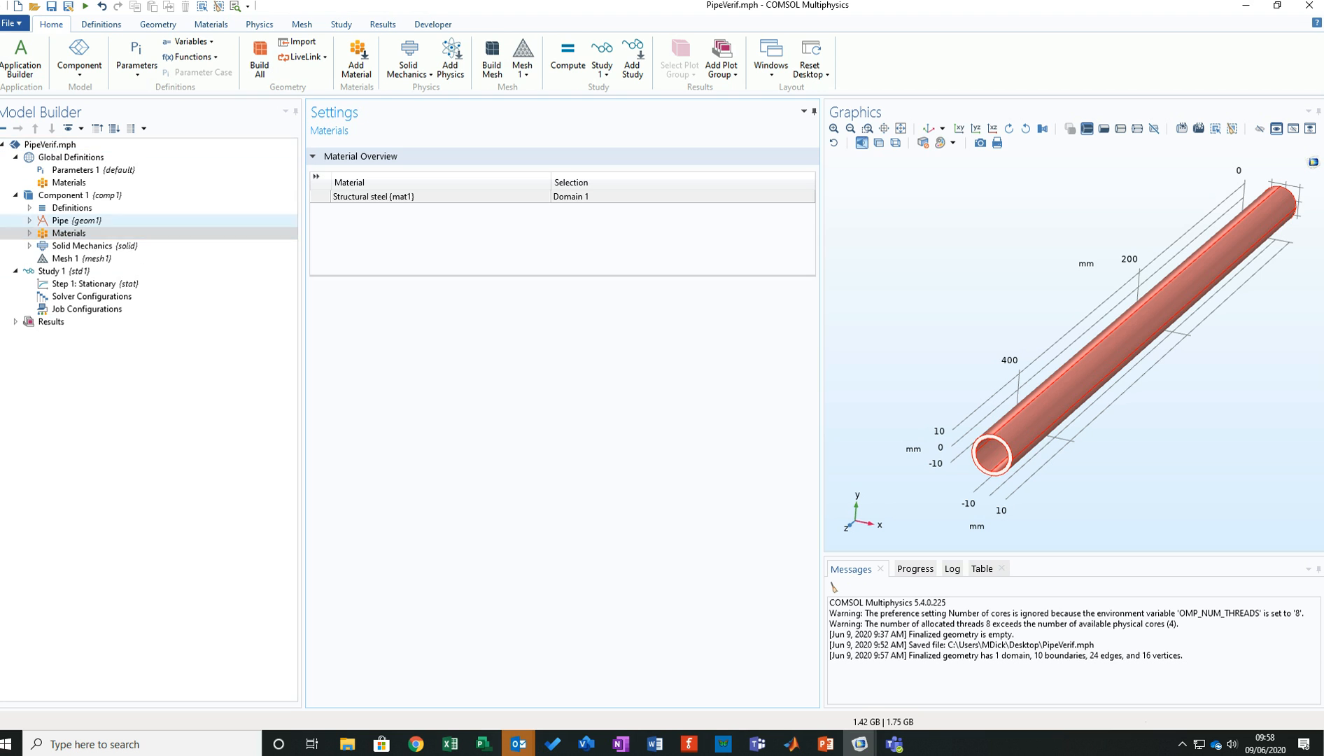
# Add a Fixed Constraint to Solid Mechanics and assign it to boundary 4, the annular end face at the pipe's extruded end.
pyautogui.click(29, 245)
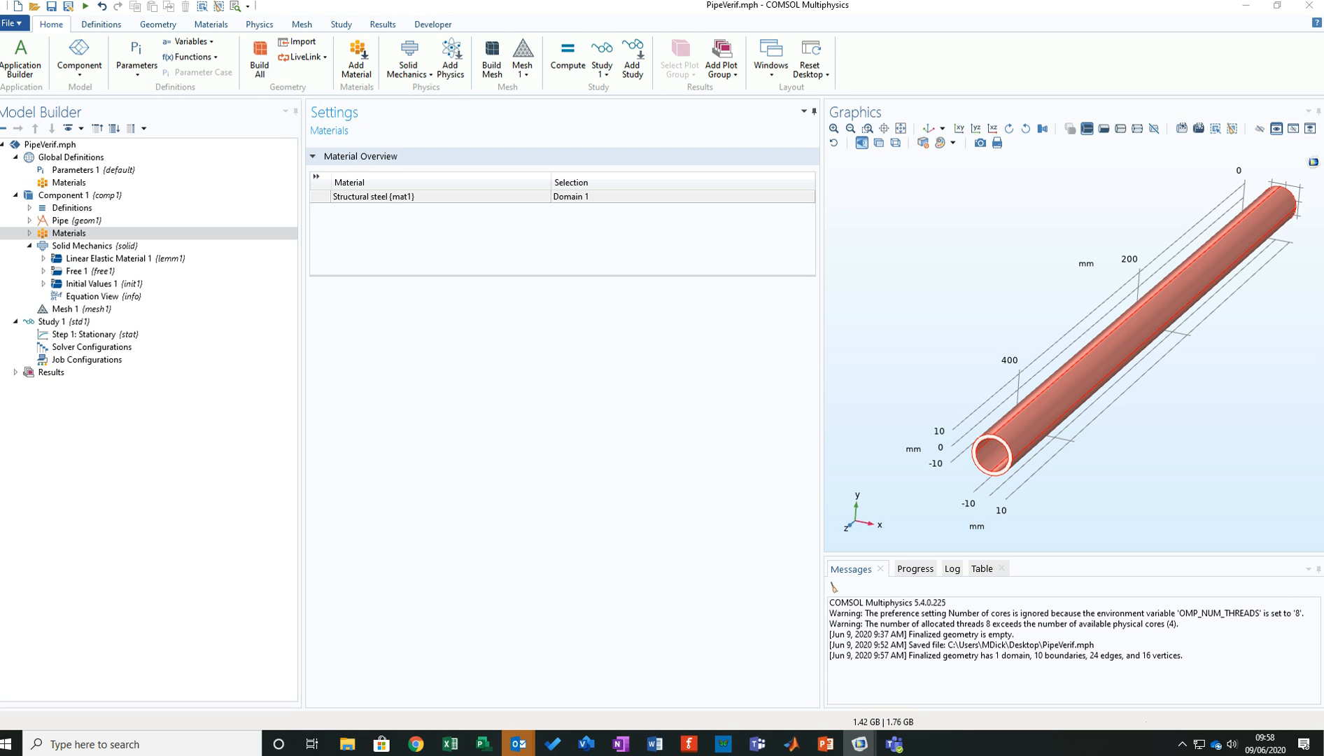
pyautogui.click(94, 245)
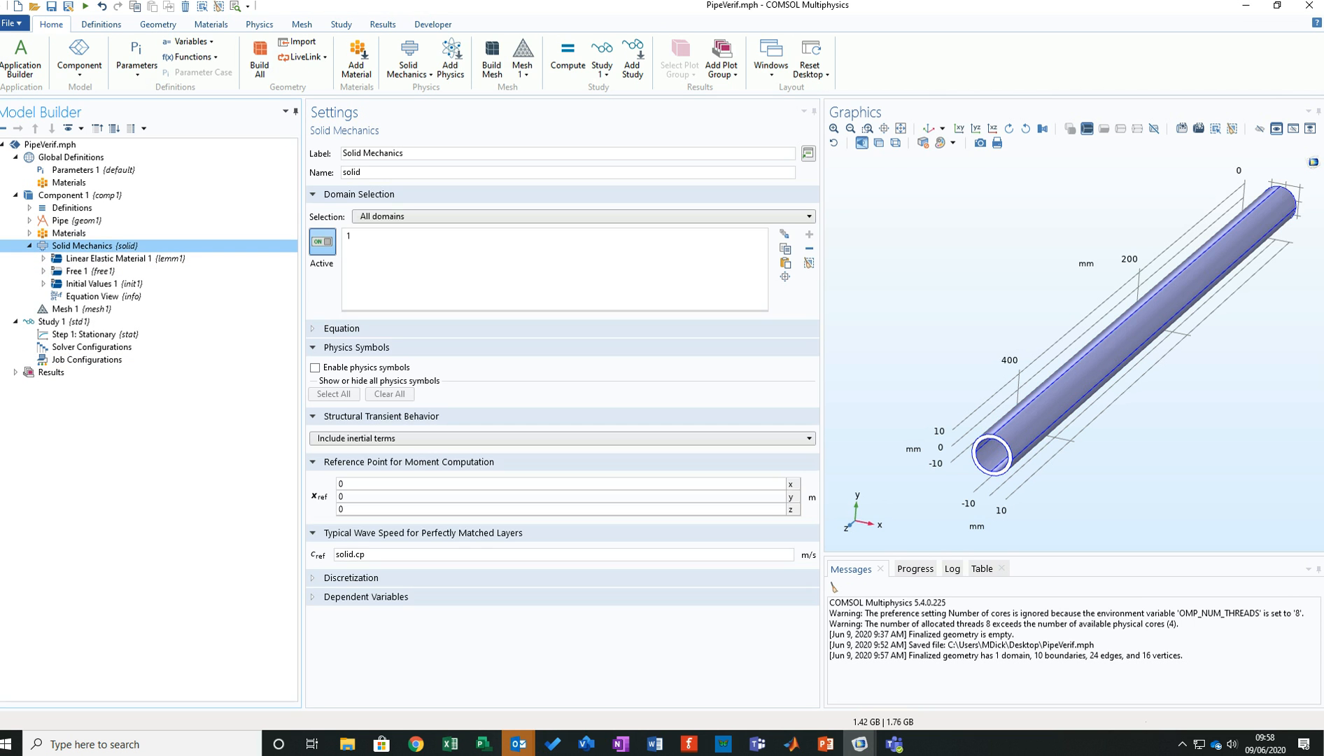
pyautogui.rightClick(121, 246)
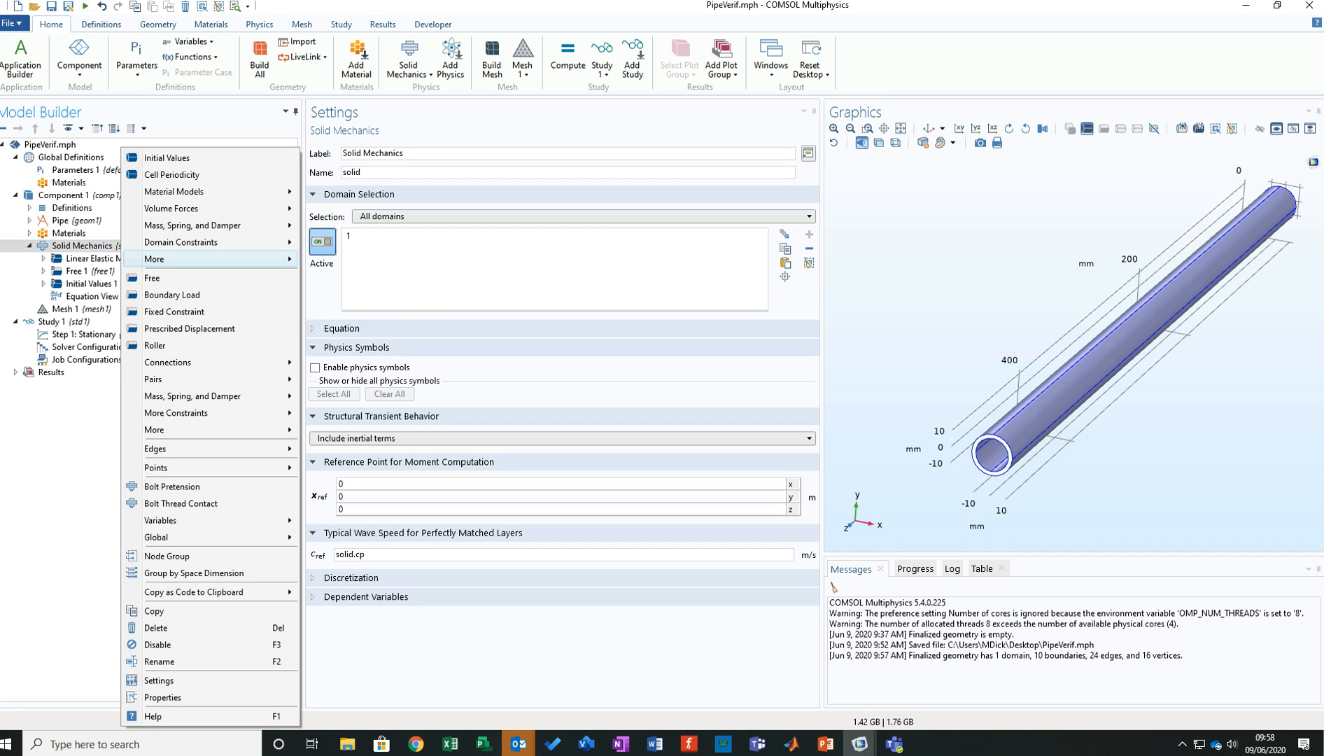
pyautogui.moveTo(210, 259)
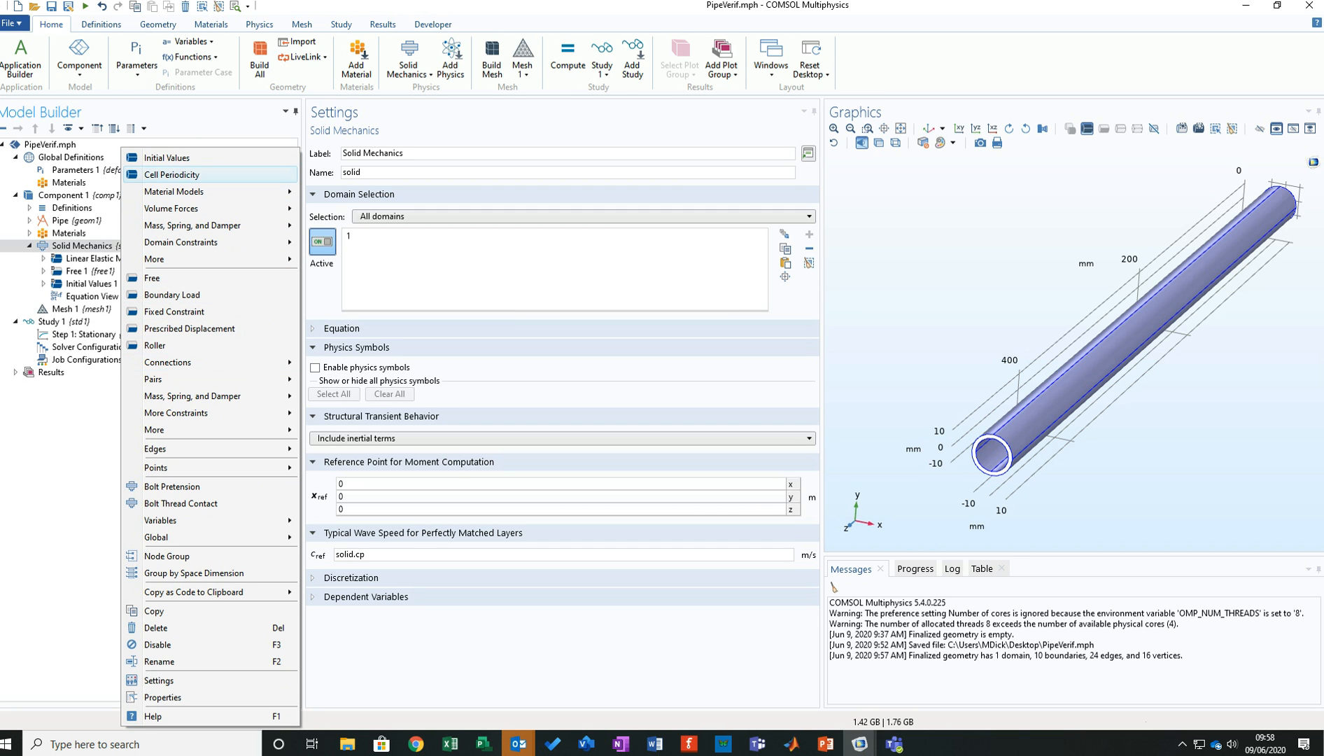
pyautogui.moveTo(210, 362)
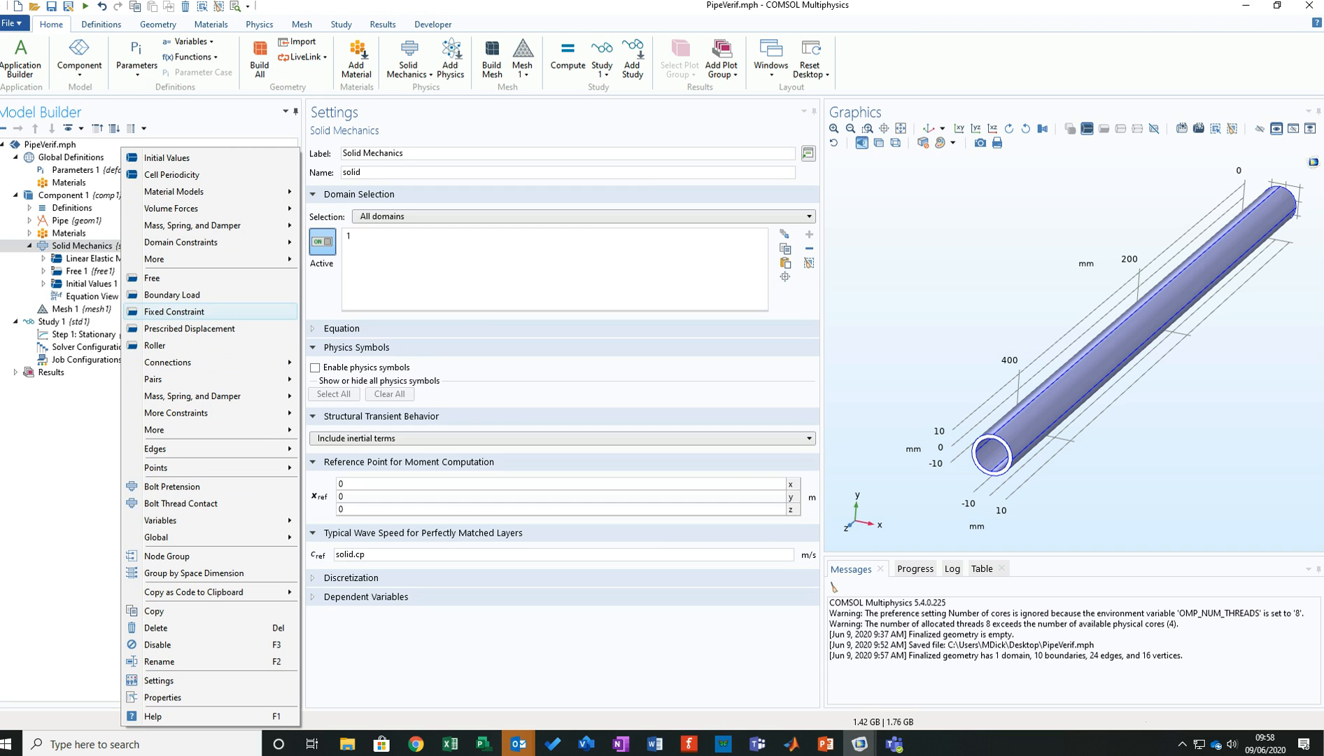
pyautogui.click(175, 311)
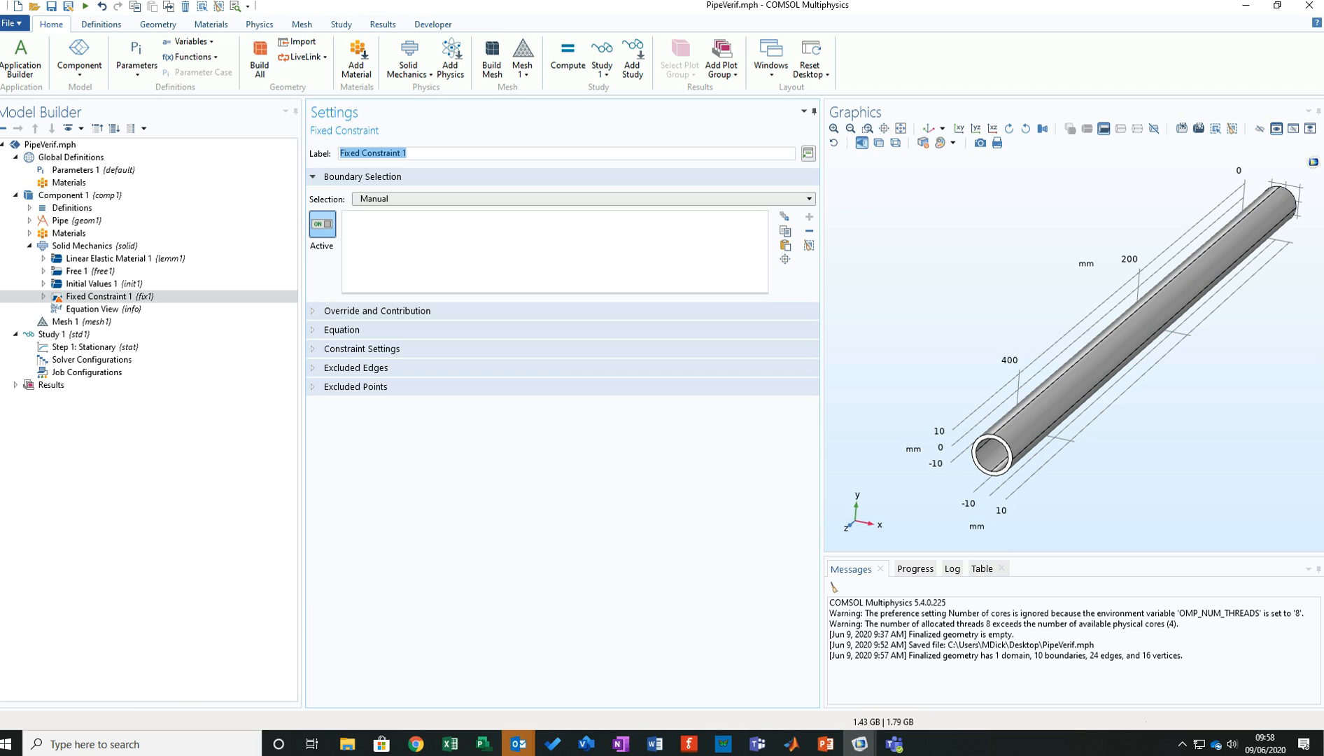
pyautogui.scroll(5, 994, 455)
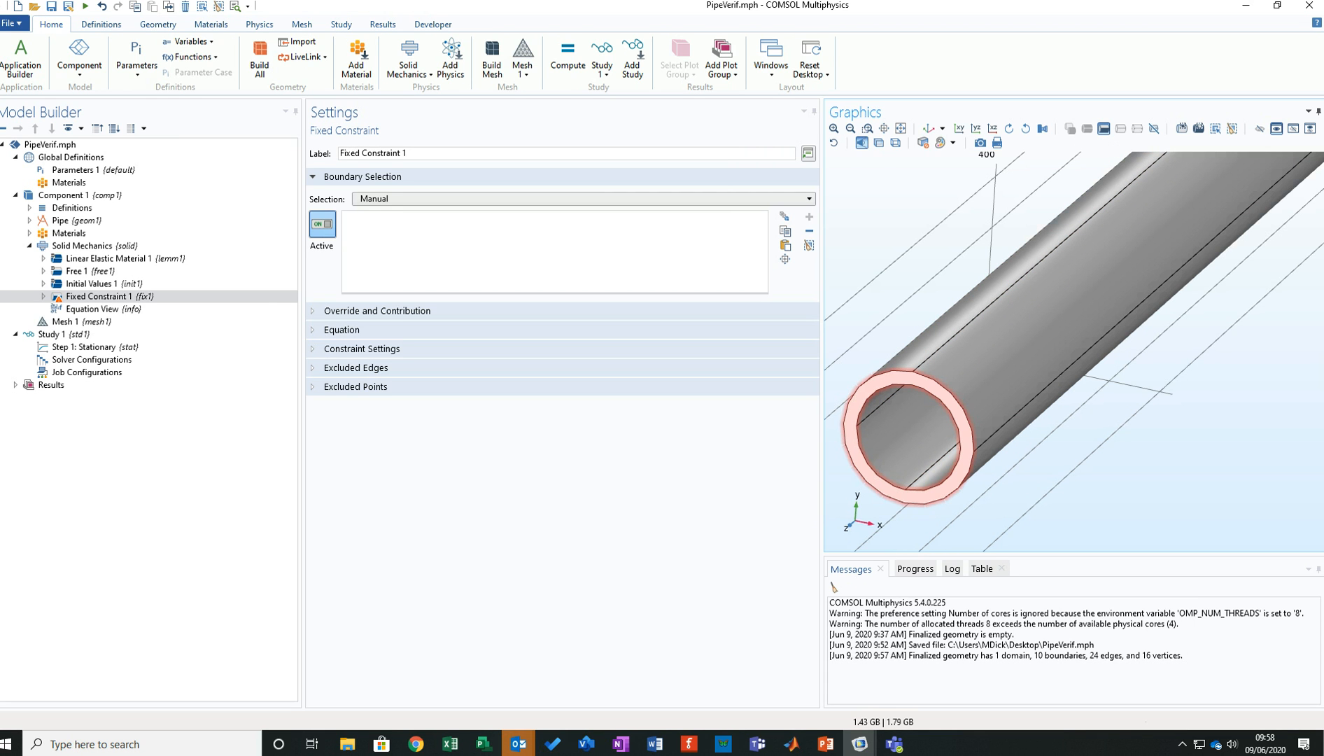
pyautogui.click(910, 376)
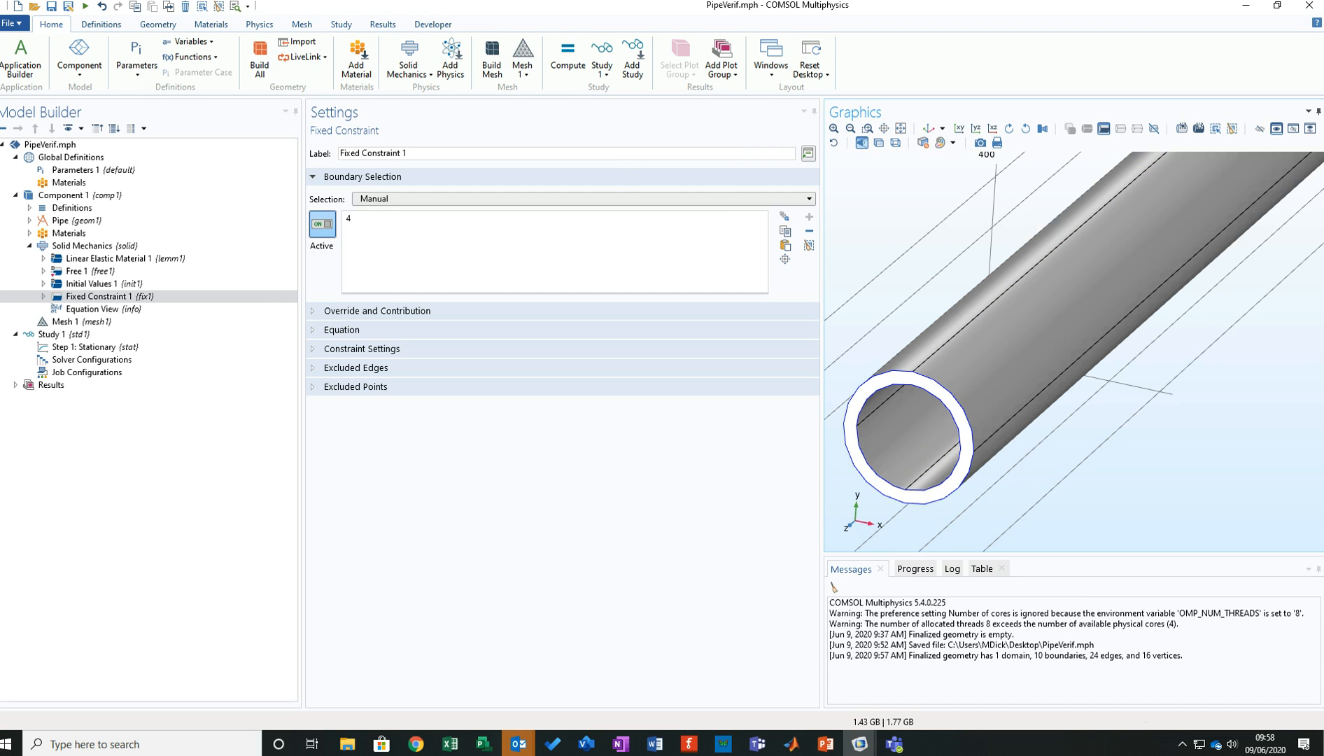
# Add a Boundary Load to Solid Mechanics and assign it to boundary 3, the annular end face opposite the fixed end.
pyautogui.scroll(-3, 1190, 277)
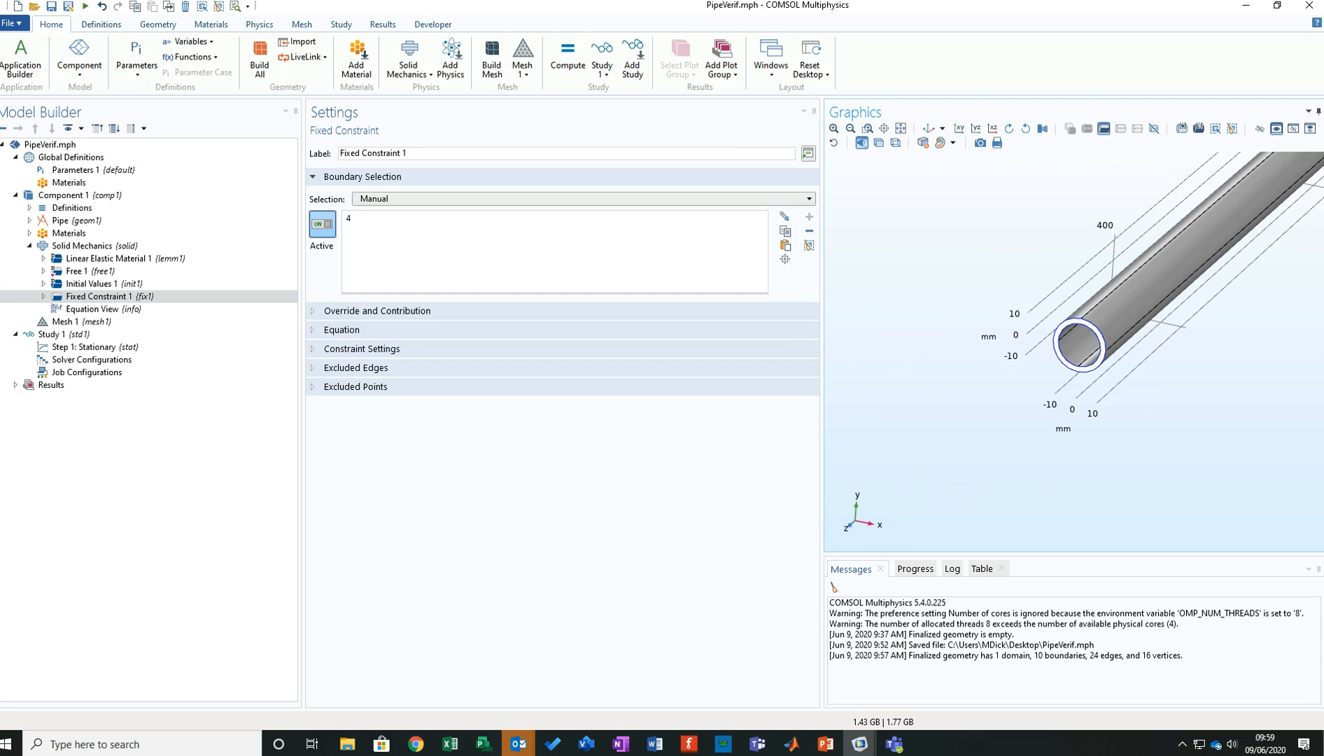
pyautogui.scroll(-1, 1225, 284)
pyautogui.moveTo(1218, 284); pyautogui.dragTo(1092, 409, button='right')
pyautogui.moveTo(1092, 409); pyautogui.dragTo(926, 404)
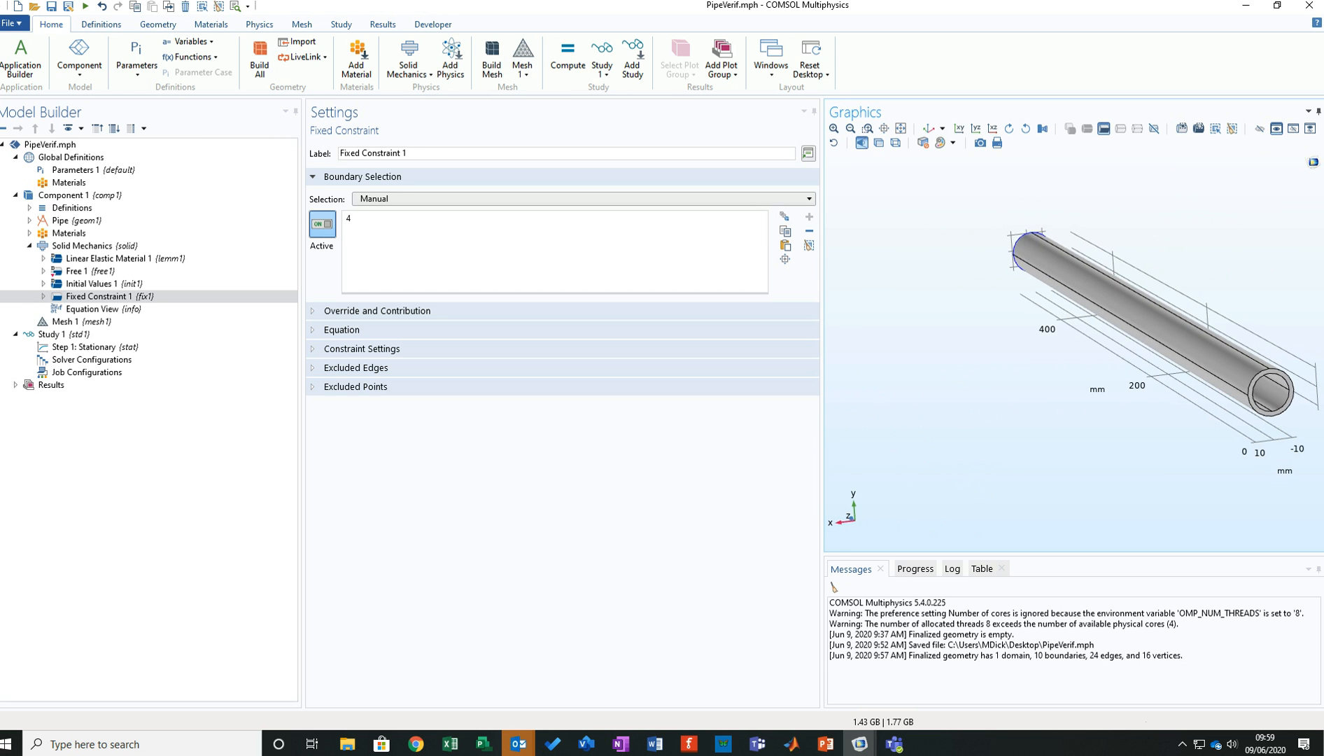
pyautogui.scroll(-4, 1034, 373)
pyautogui.scroll(4, 1190, 434)
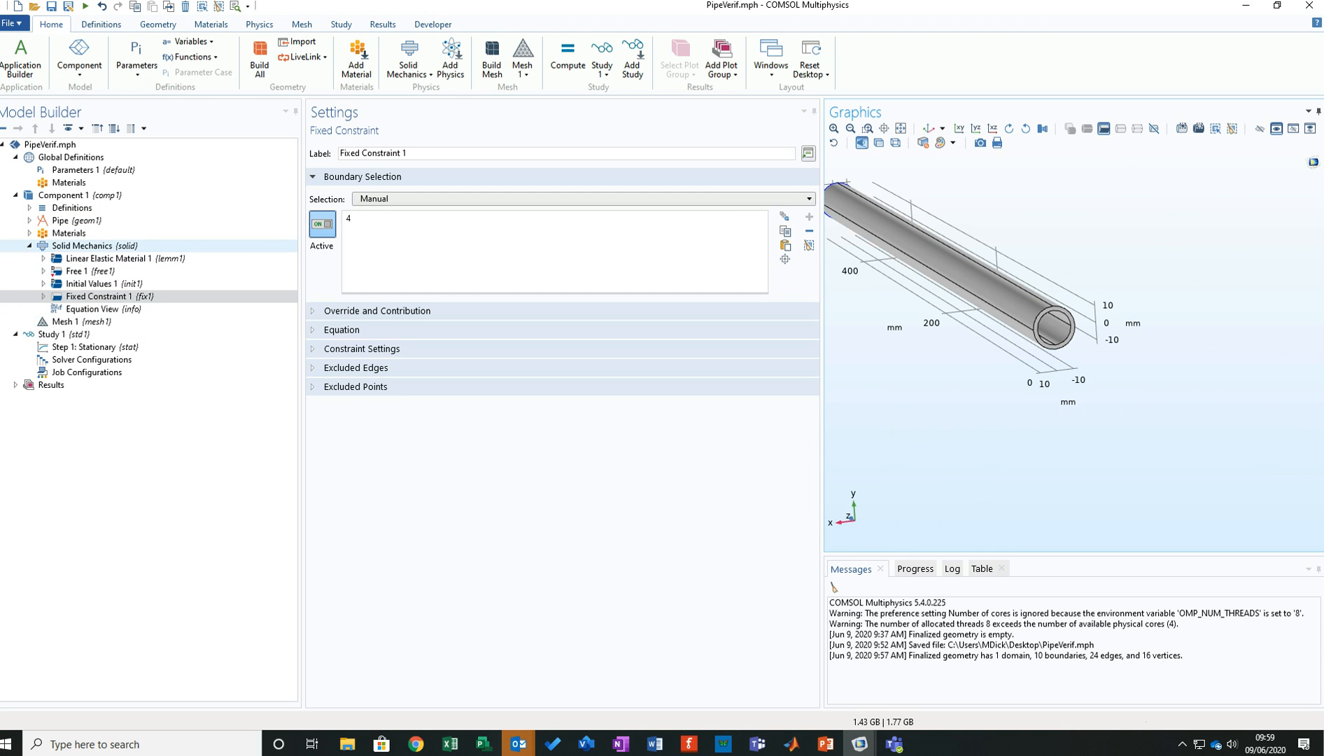
pyautogui.rightClick(106, 245)
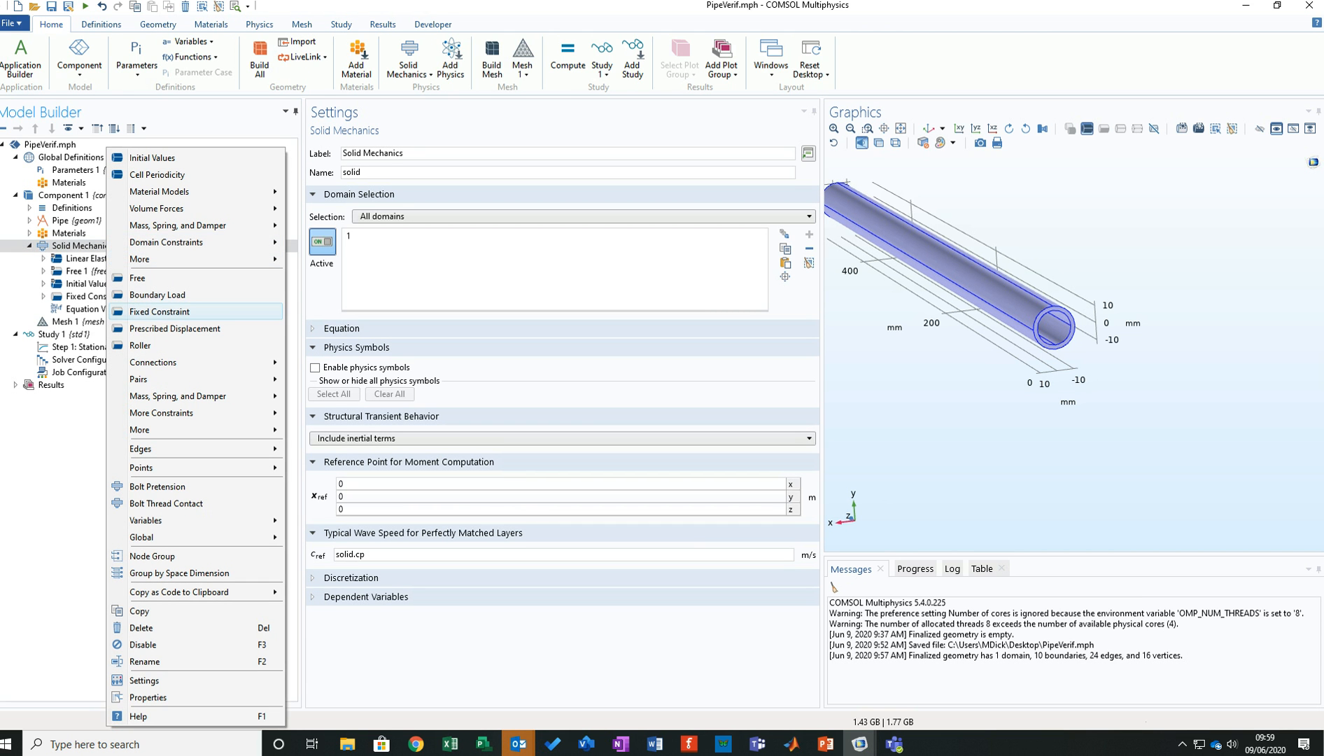
pyautogui.click(158, 294)
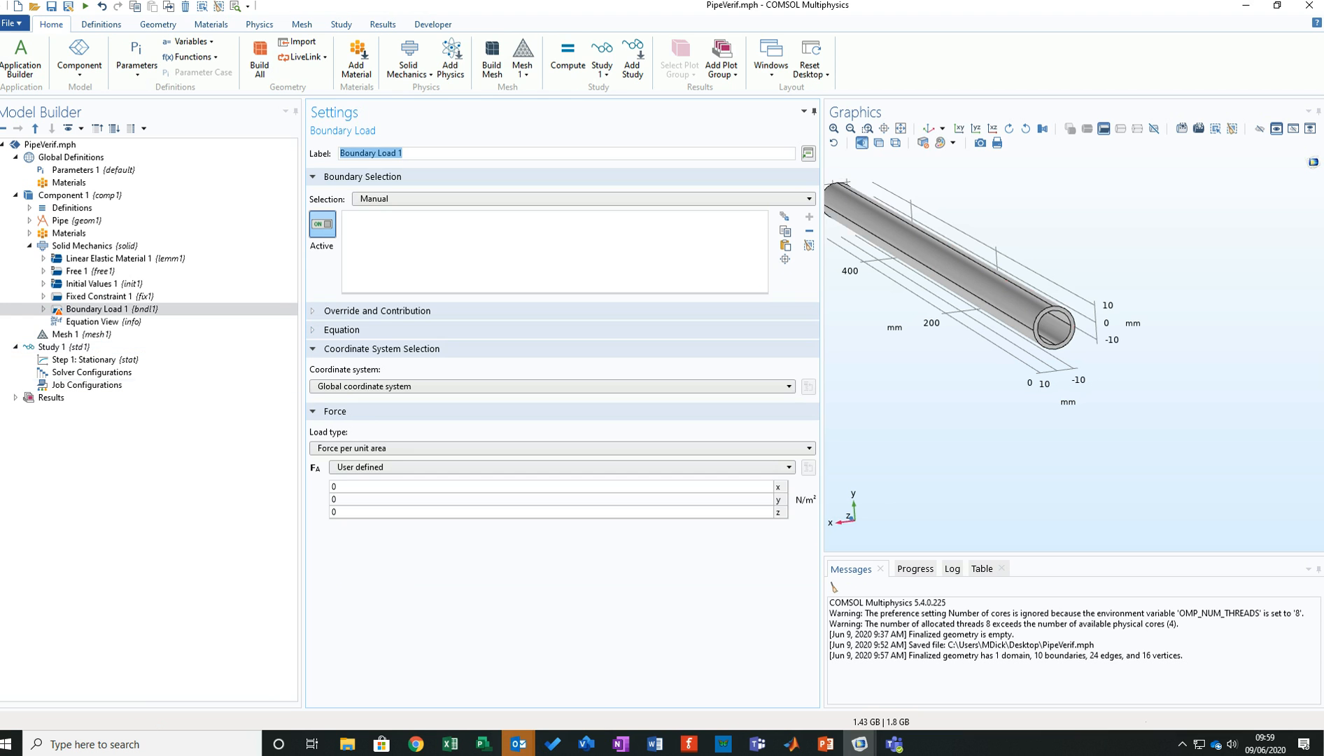
pyautogui.click(1069, 316)
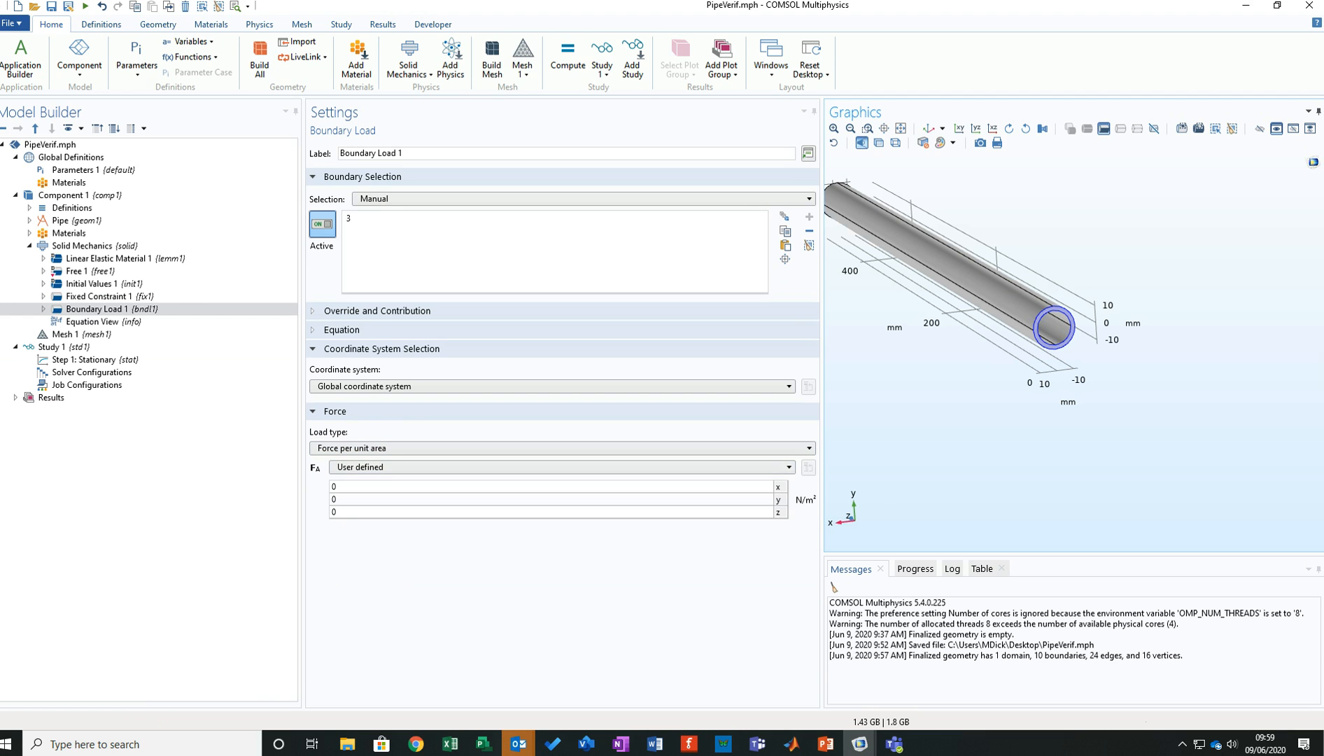
# Set the boundary load type to Total force and enter -PF as its x component.
pyautogui.moveTo(1036, 364); pyautogui.dragTo(1064, 358)
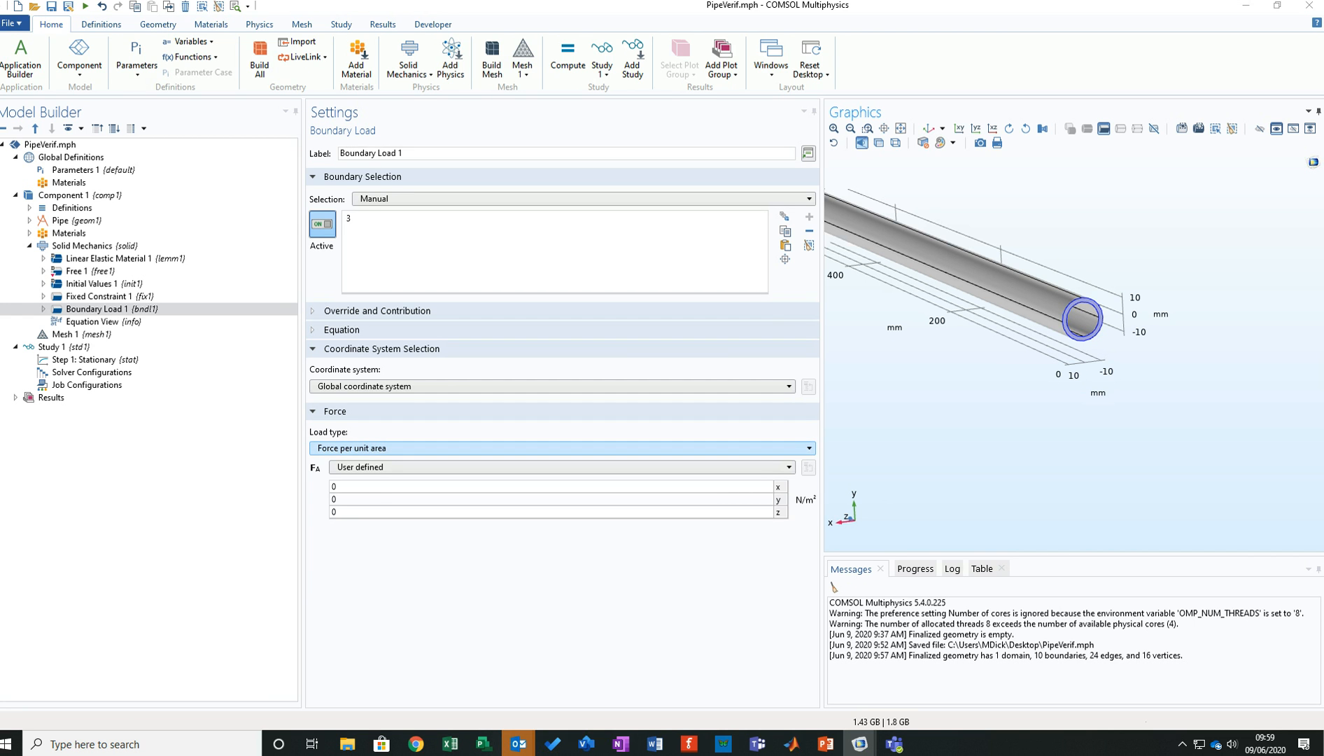
pyautogui.click(560, 448)
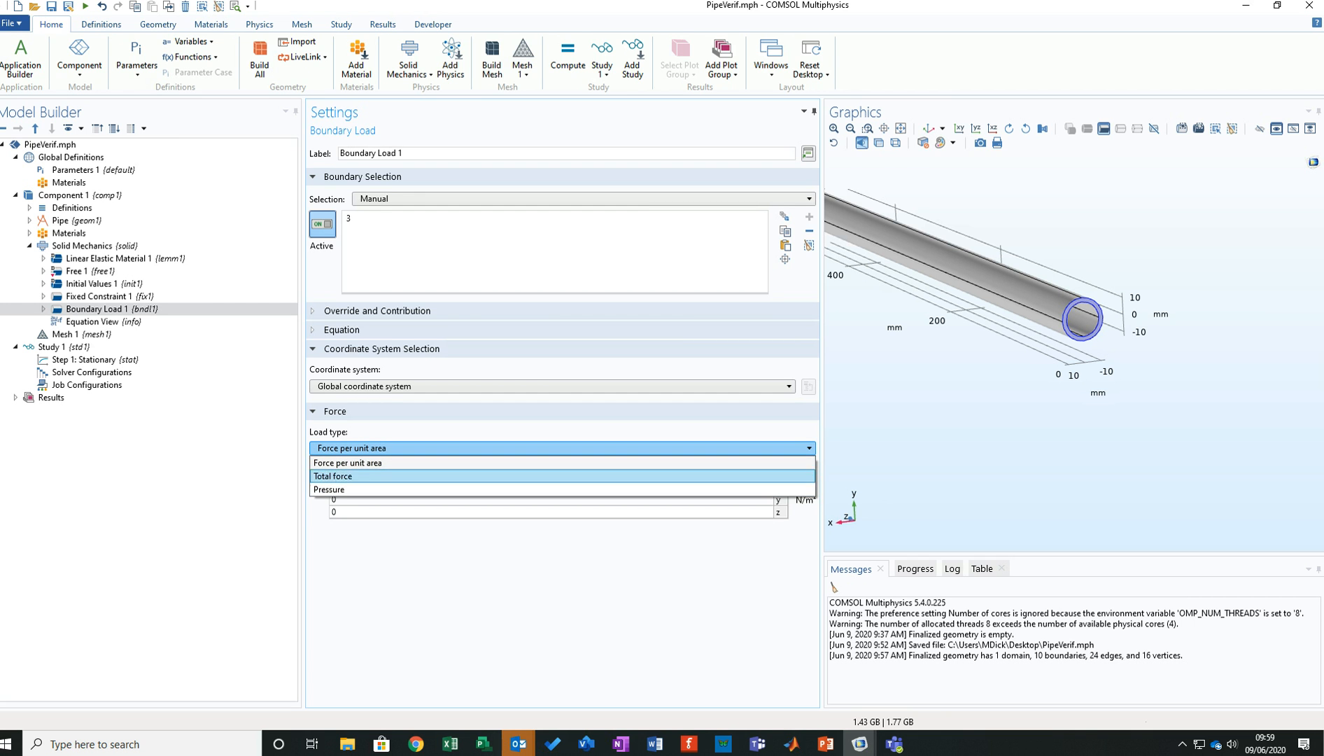
pyautogui.press('Return')
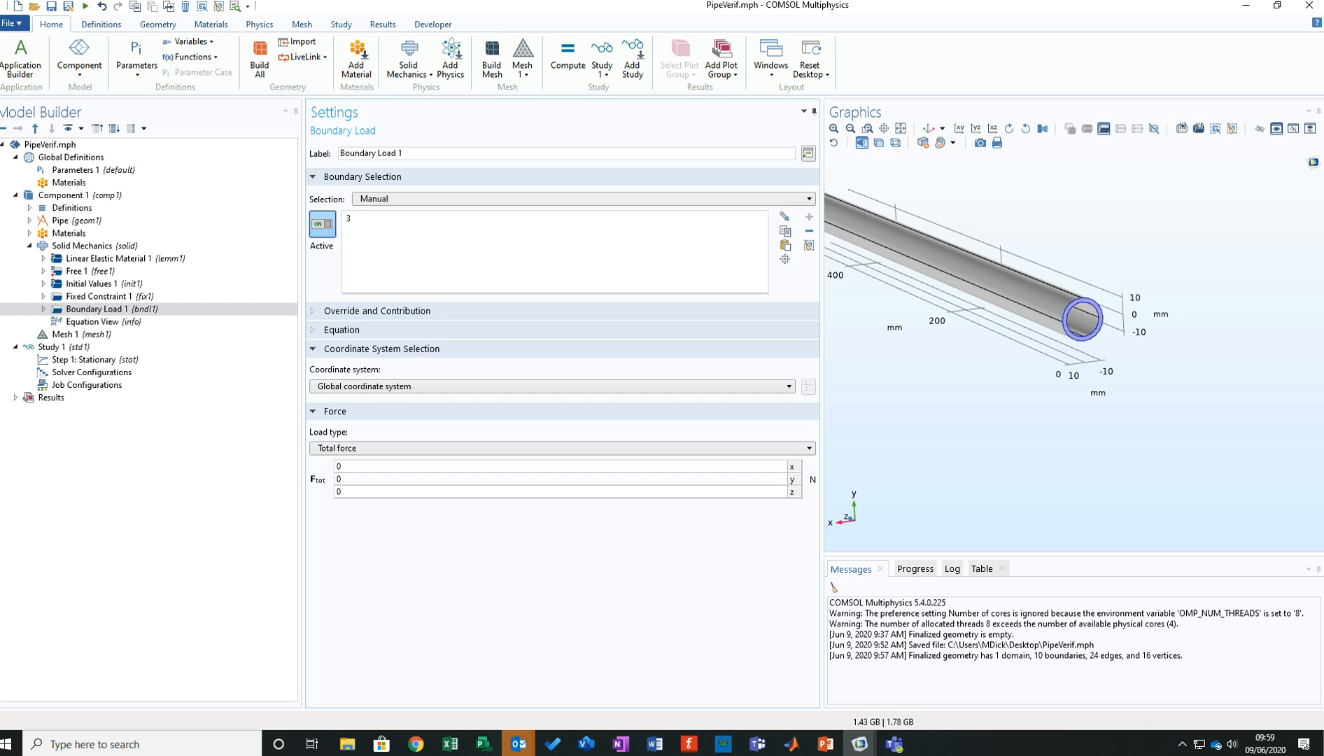
pyautogui.scroll(-2, 879, 367)
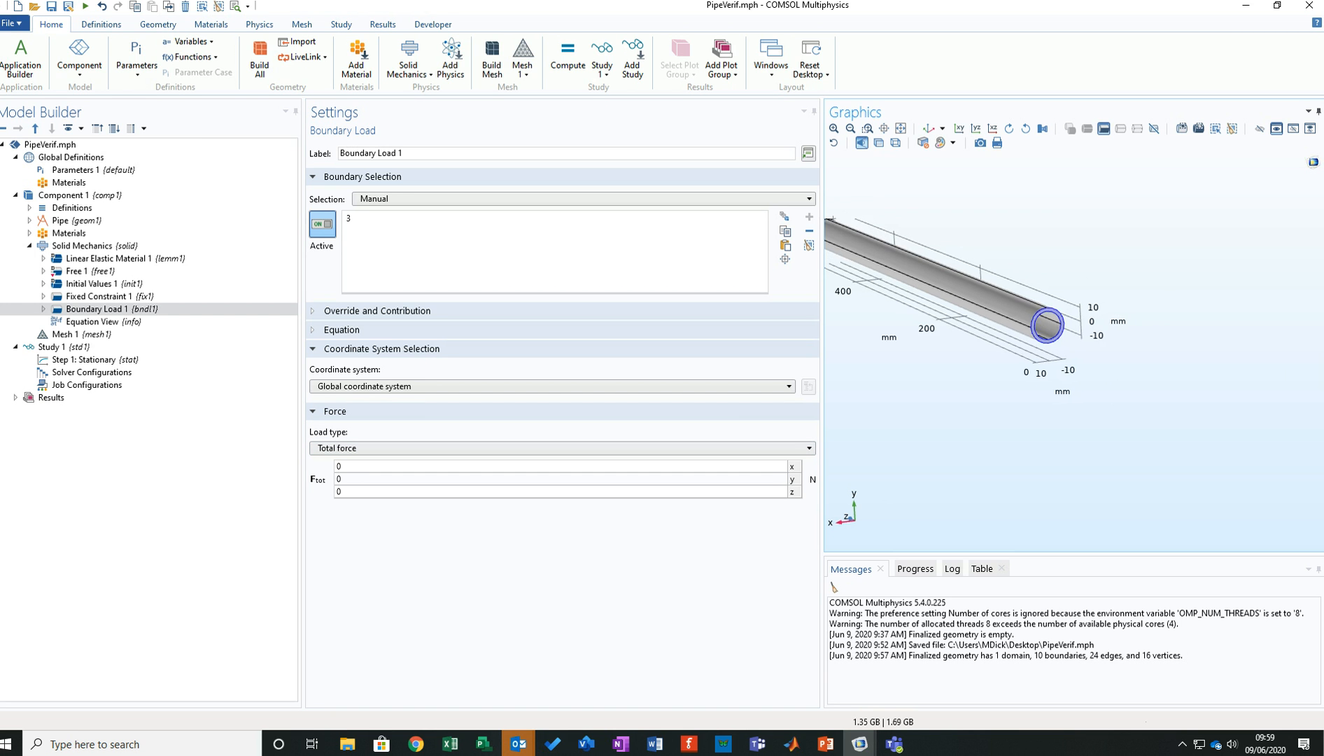
pyautogui.moveTo(878, 367); pyautogui.dragTo(1015, 371)
pyautogui.scroll(-3, 1008, 343)
pyautogui.scroll(1, 942, 369)
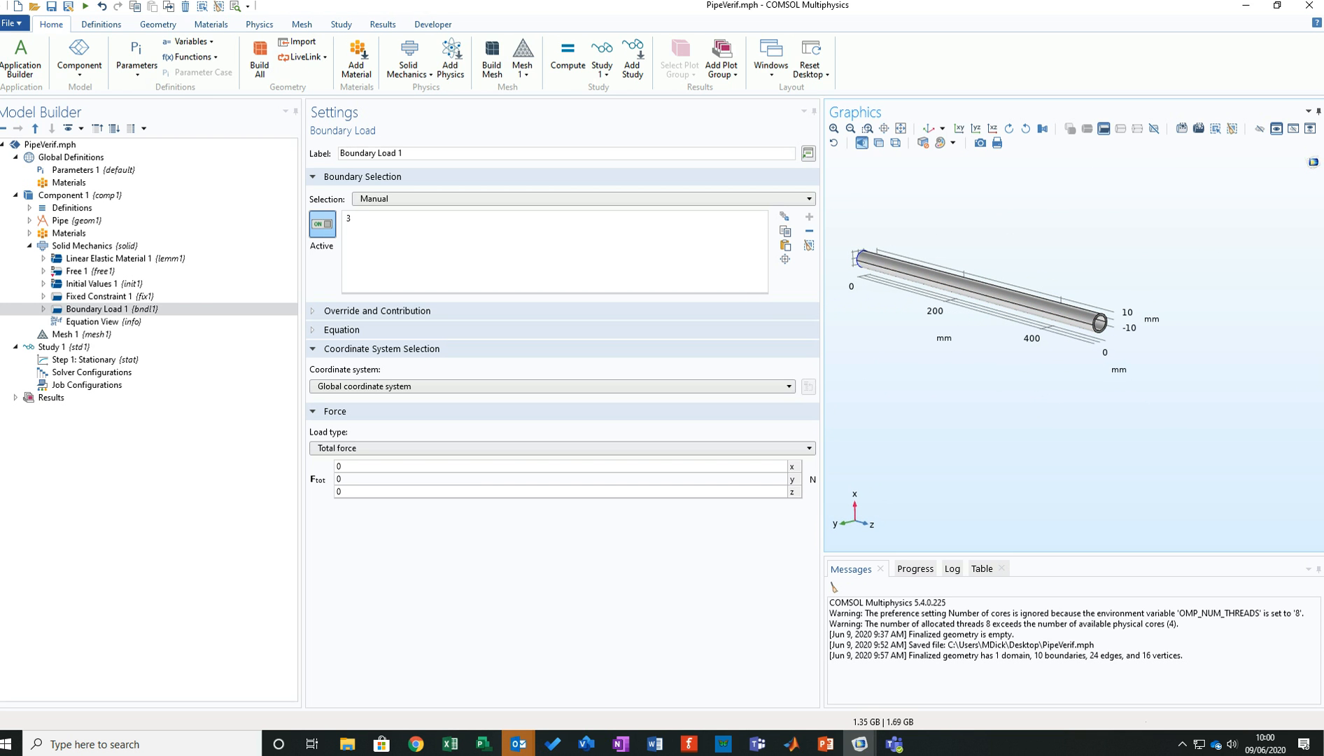
pyautogui.moveTo(994, 361); pyautogui.dragTo(1055, 367)
pyautogui.scroll(3, 901, 472)
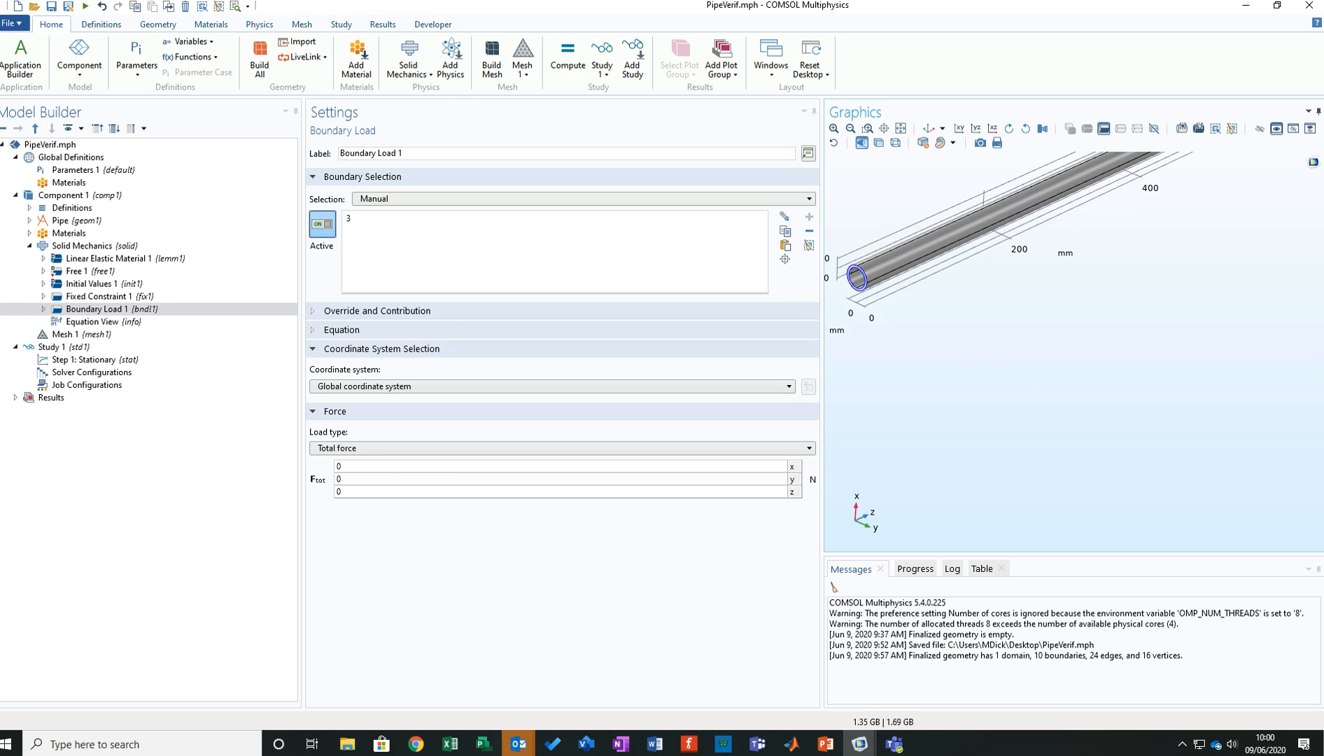
pyautogui.moveTo(980, 315); pyautogui.dragTo(1069, 430, button='right')
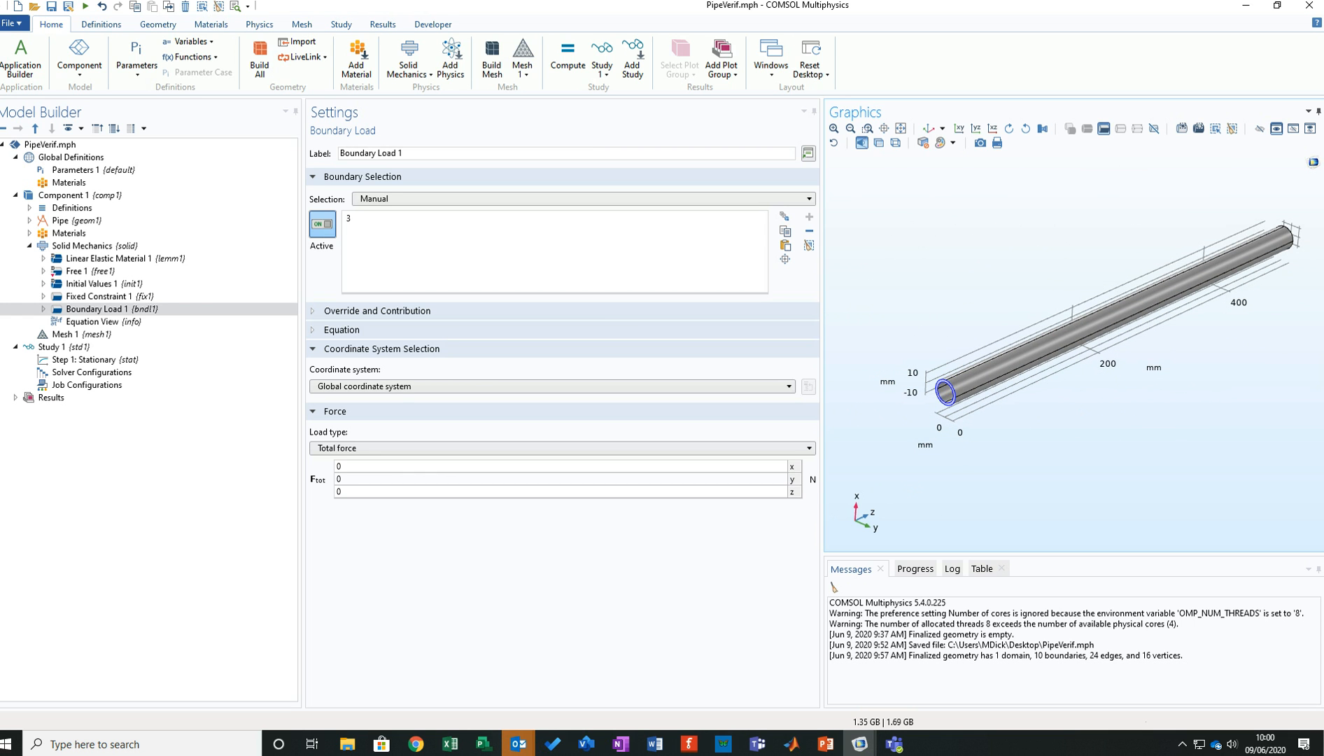
pyautogui.click(364, 467)
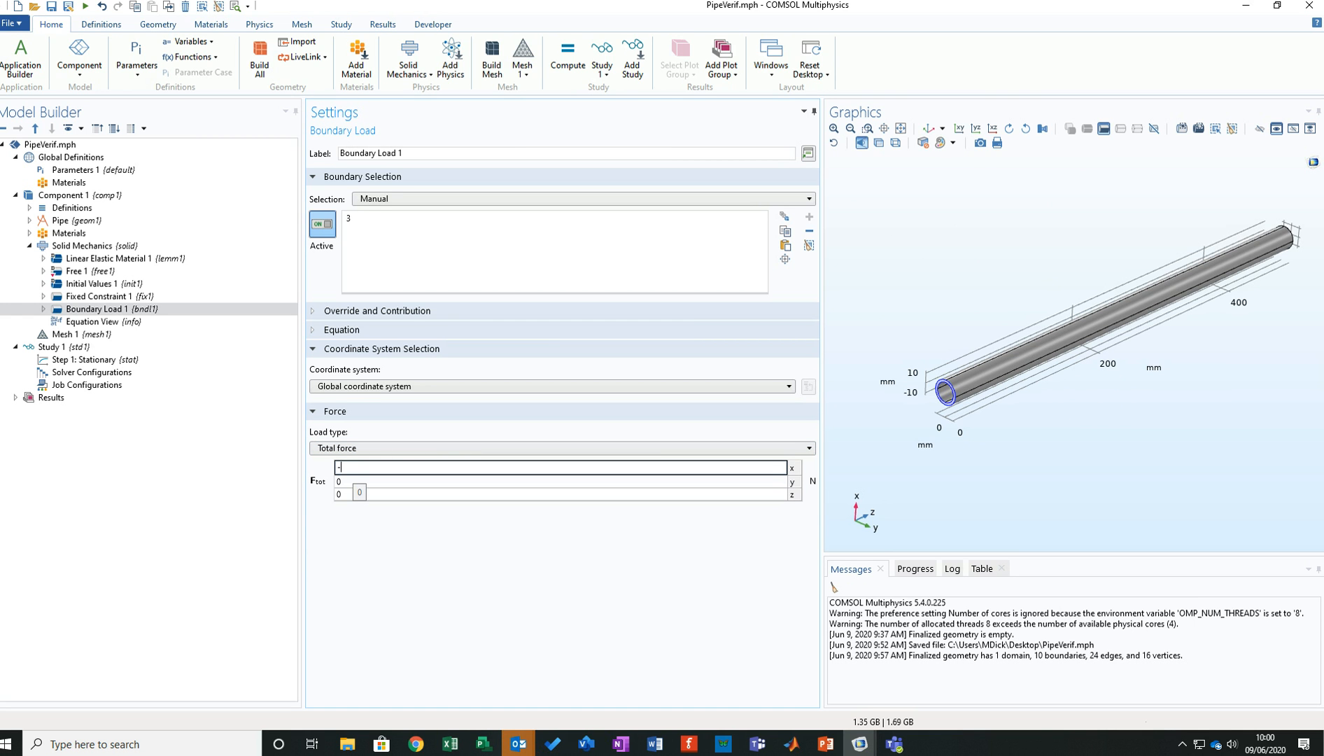
pyautogui.write('-PF')
pyautogui.click(1182, 744)
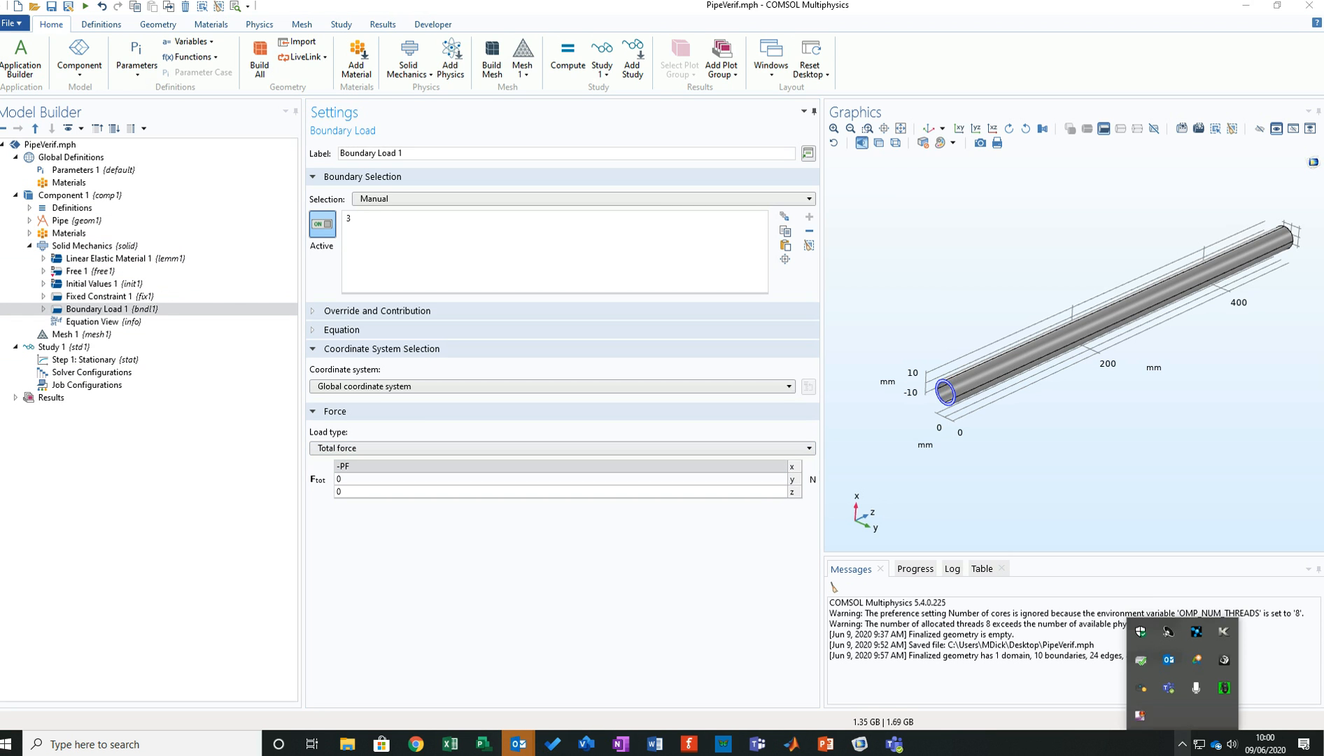
pyautogui.rightClick(1141, 716)
pyautogui.click(1050, 638)
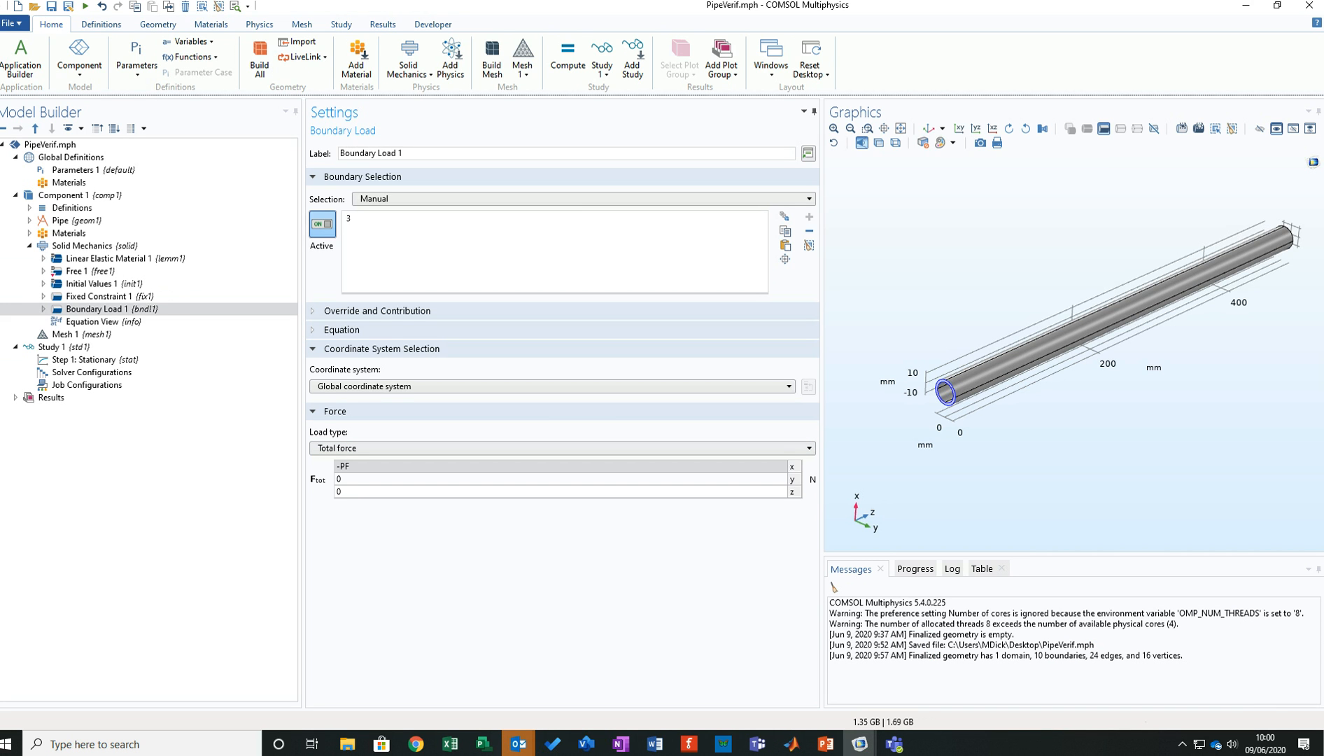
# Check the definition of the pipe force PF in Parameters 1 and return to the Boundary Load 1 settings.
pyautogui.click(93, 170)
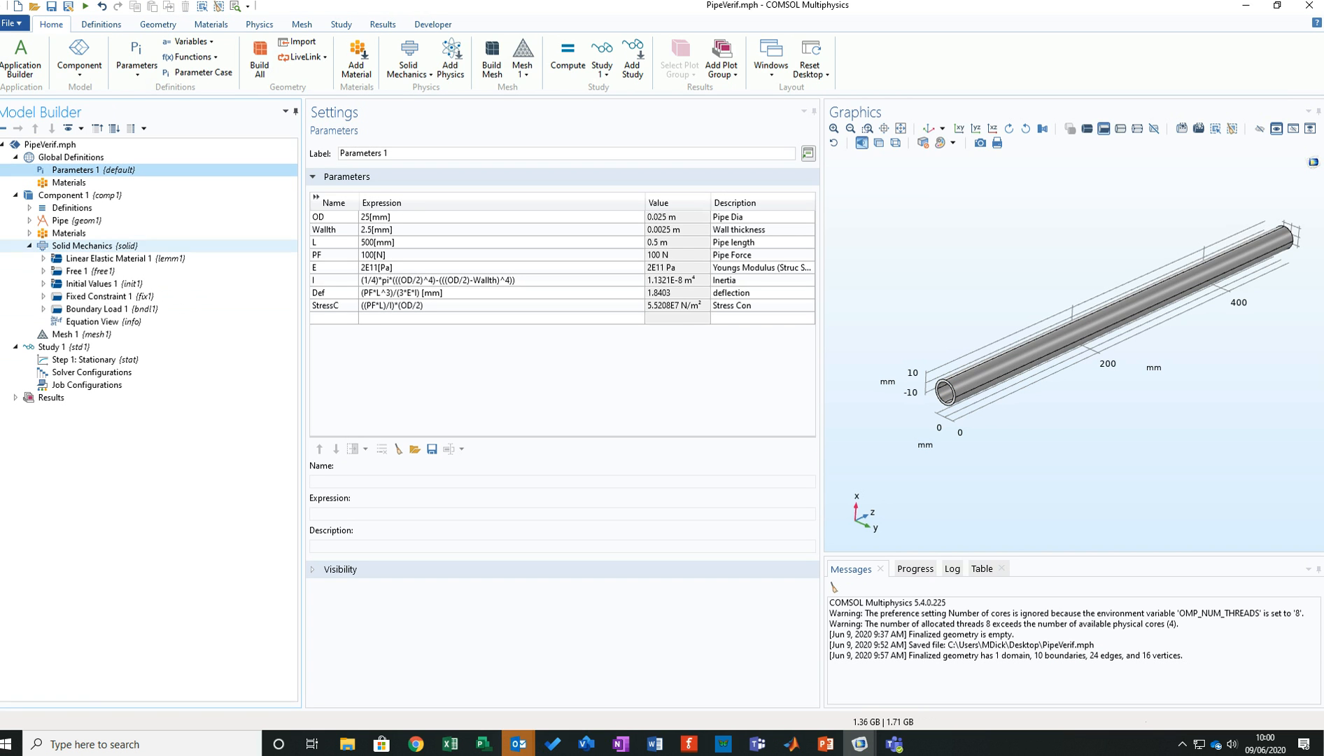
pyautogui.click(322, 255)
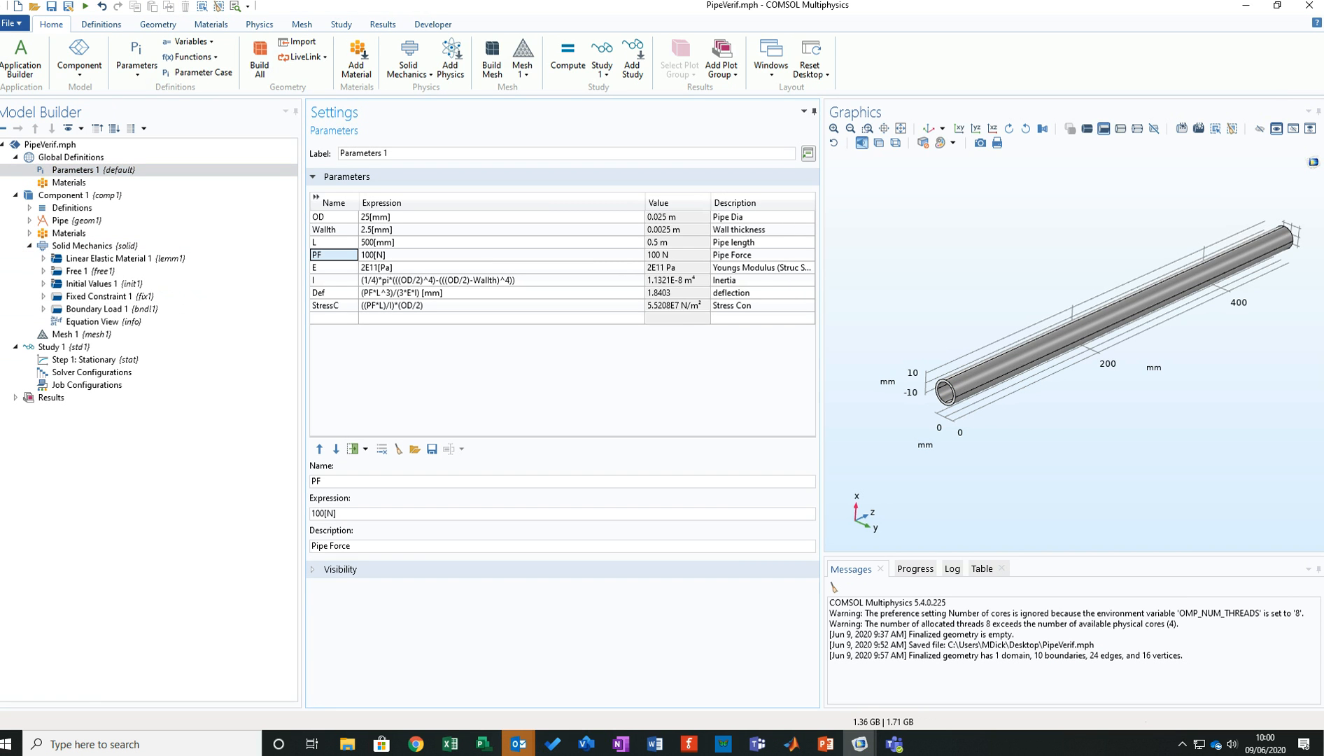
pyautogui.click(98, 308)
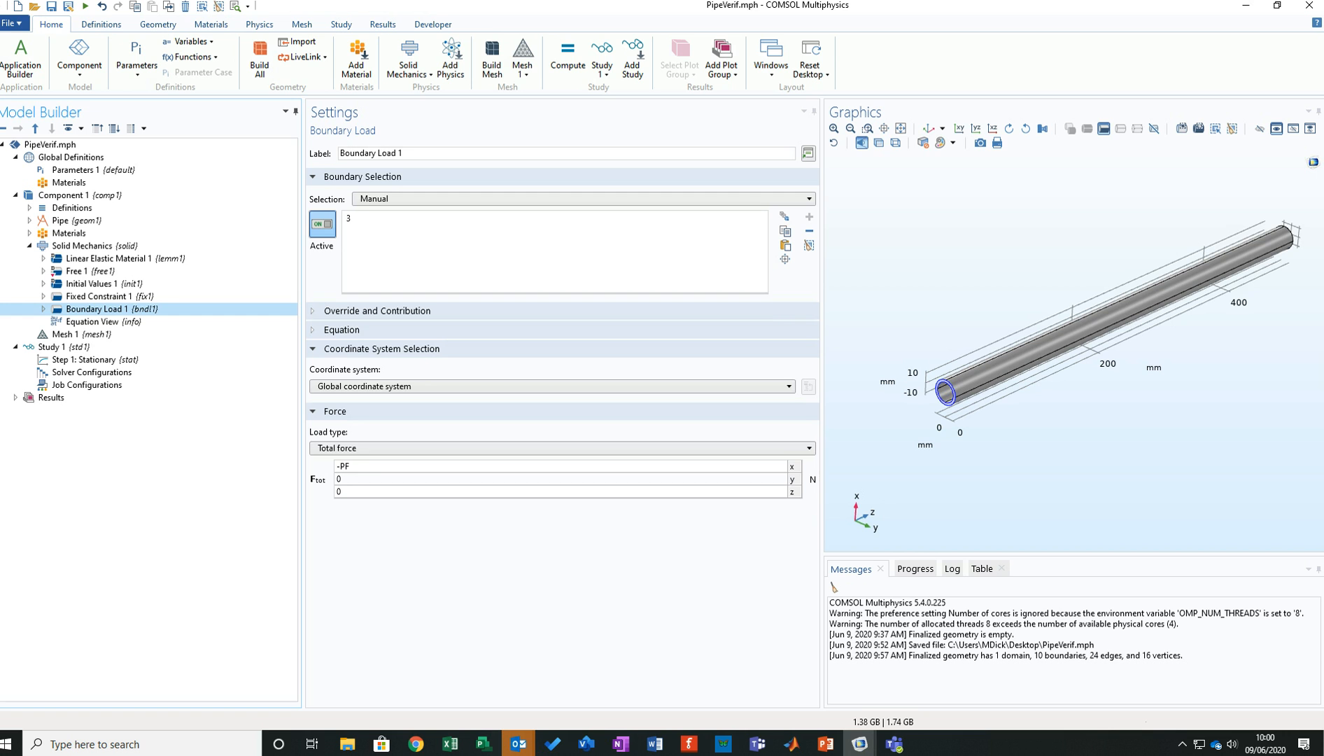
# Build the physics-controlled Mesh 1 with Normal element size and inspect the elements at the pipe's loaded end.
pyautogui.click(82, 335)
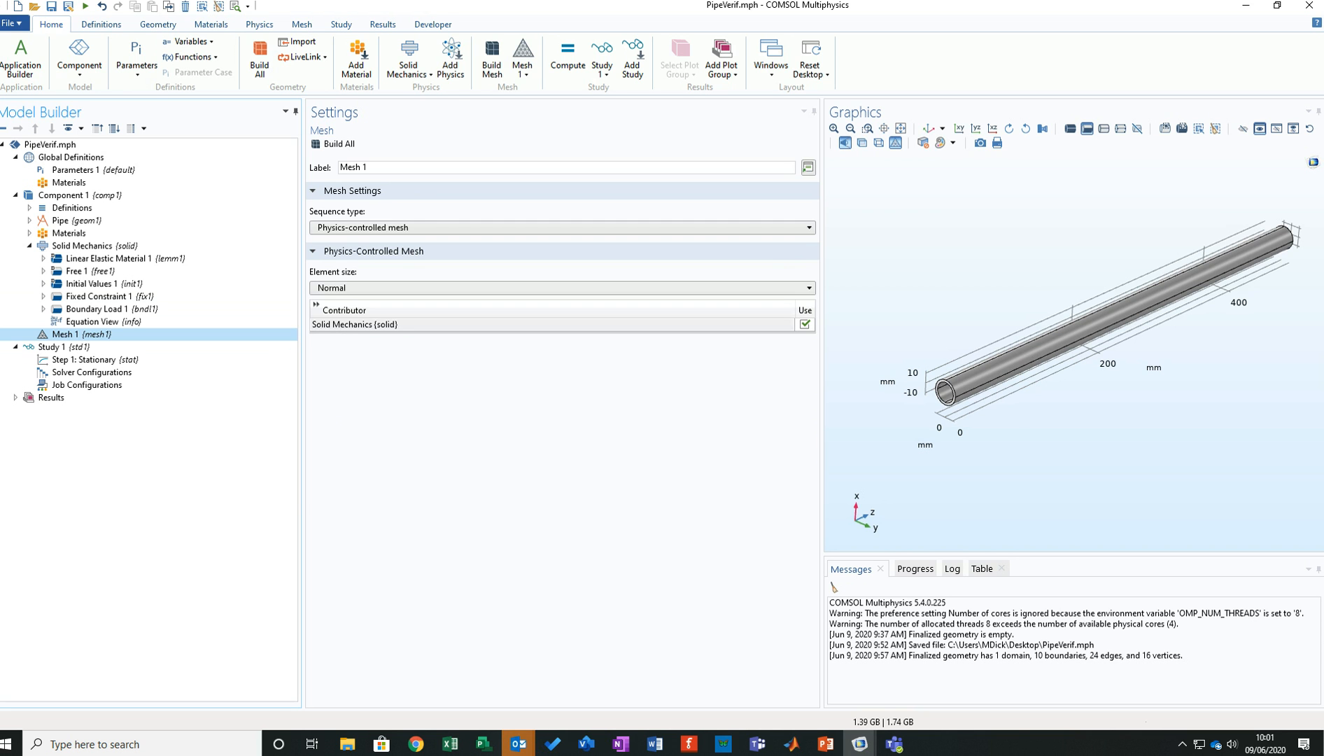
pyautogui.moveTo(823, 420); pyautogui.dragTo(658, 420)
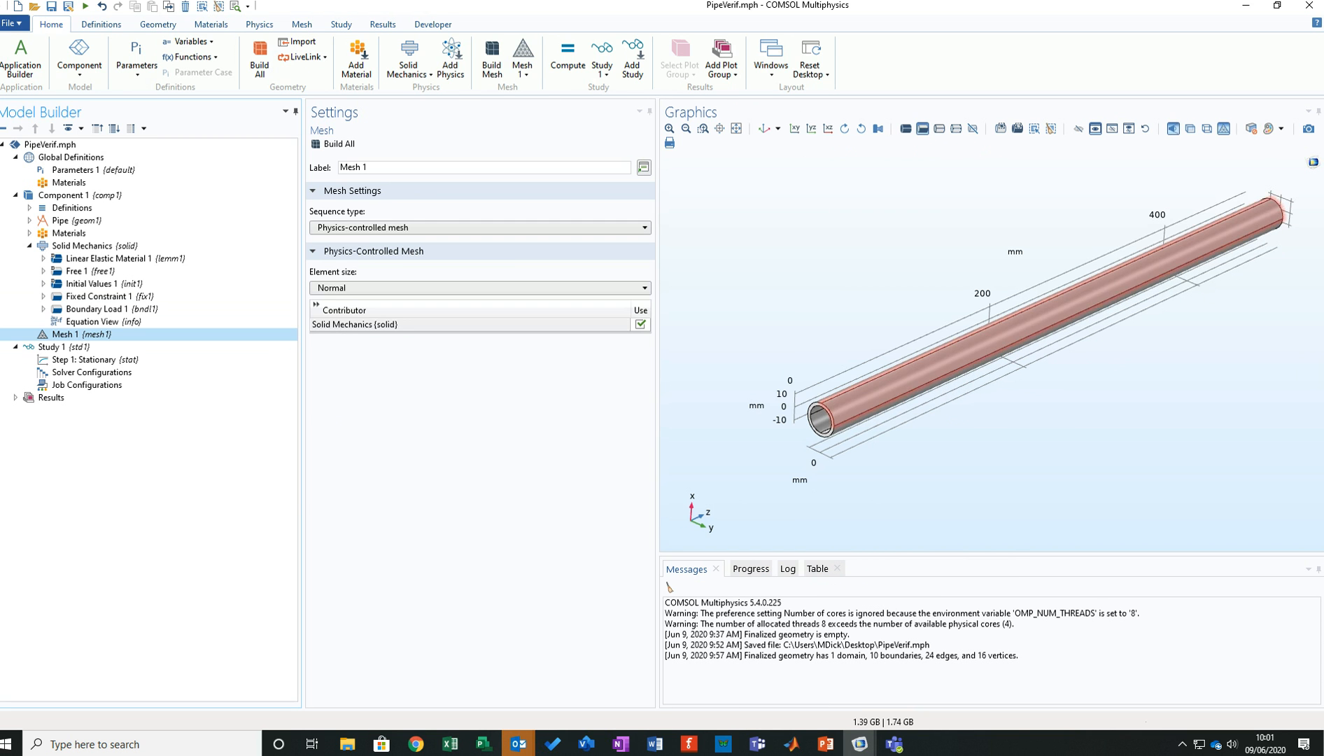
pyautogui.scroll(2, 891, 414)
pyautogui.moveTo(892, 414); pyautogui.dragTo(816, 433, button='right')
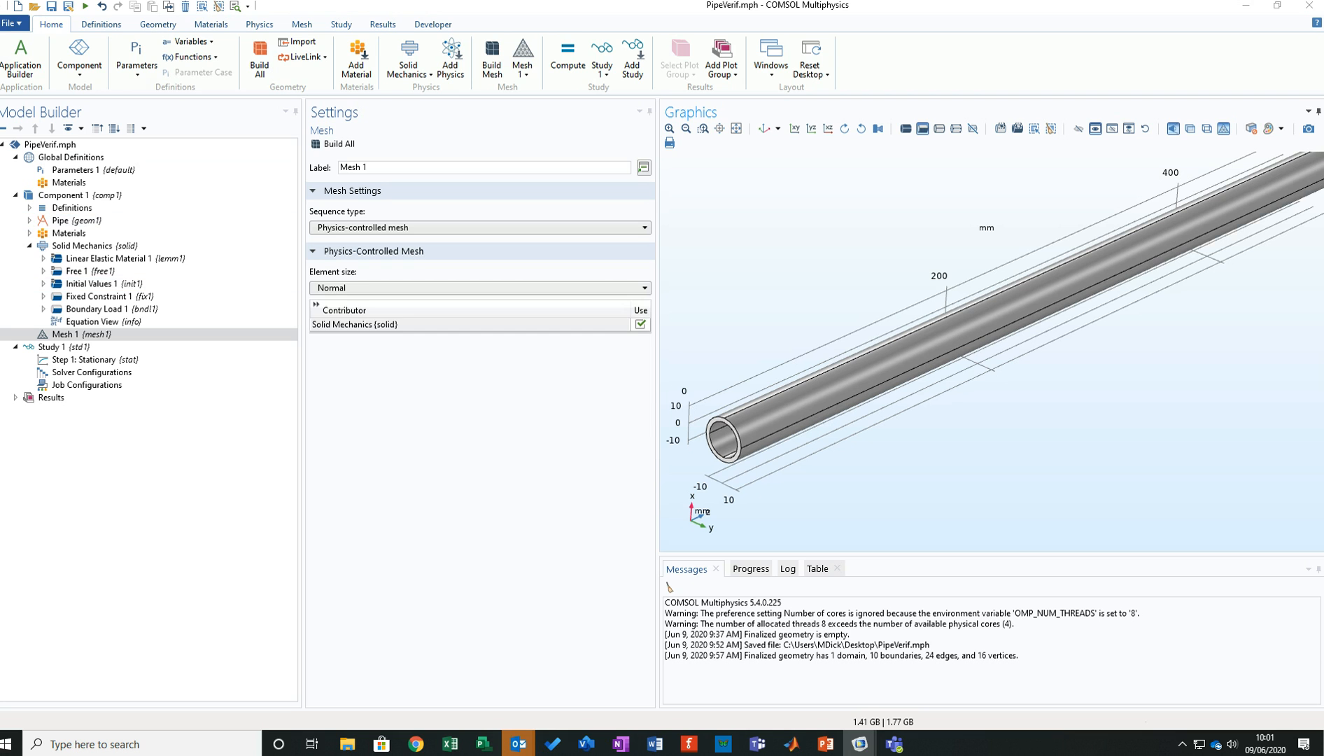
pyautogui.click(480, 288)
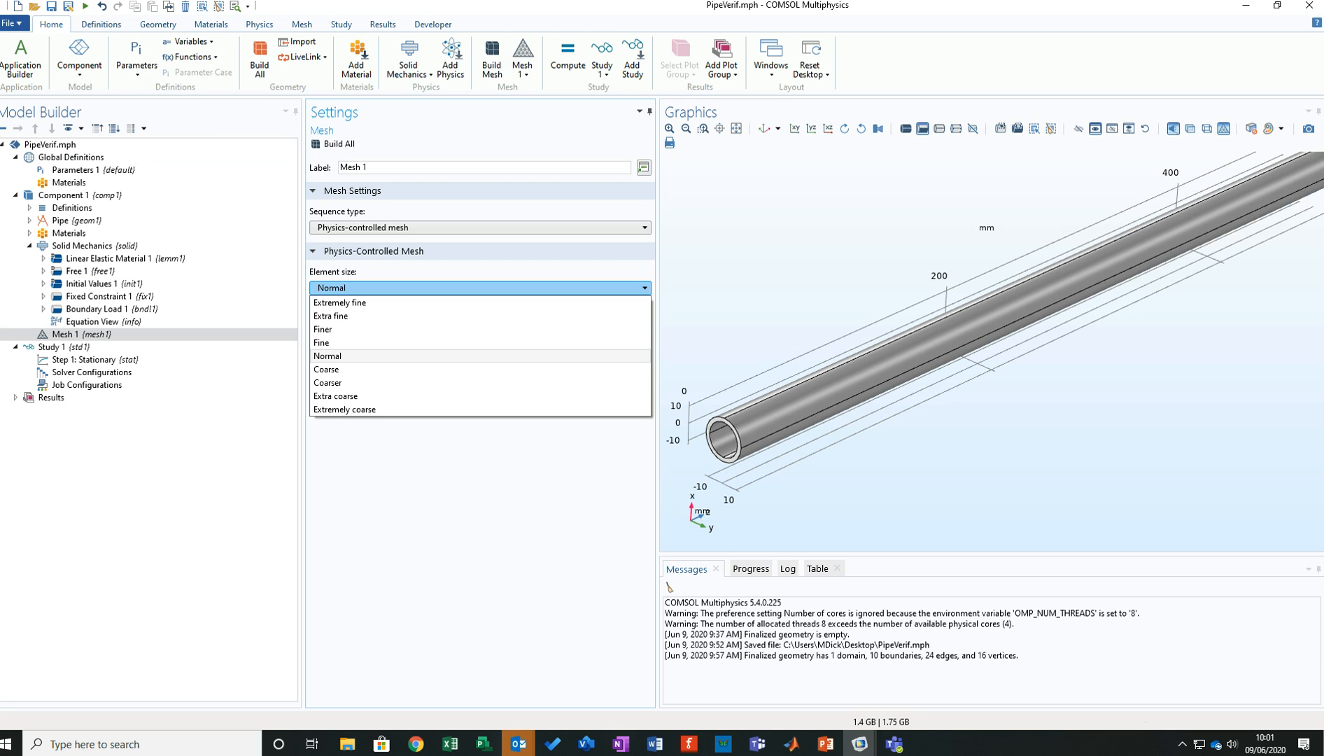
pyautogui.press('Escape')
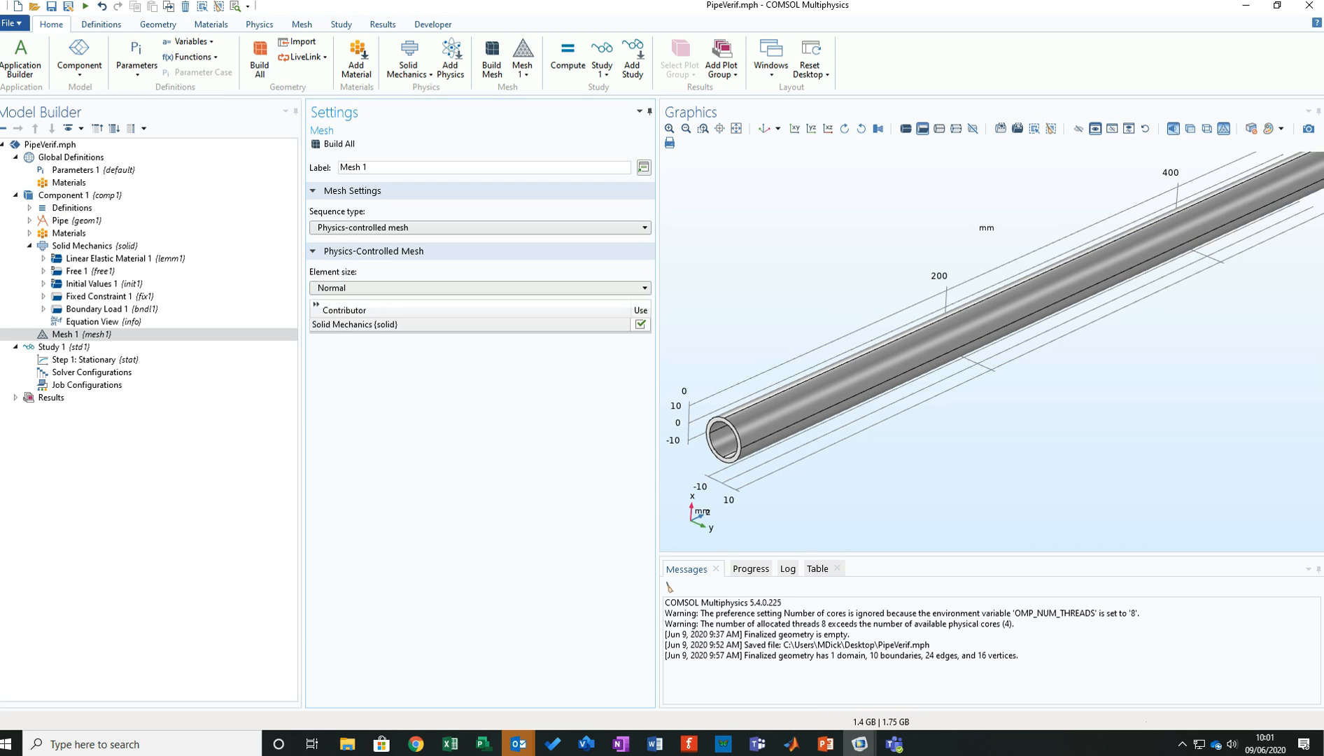
pyautogui.click(340, 143)
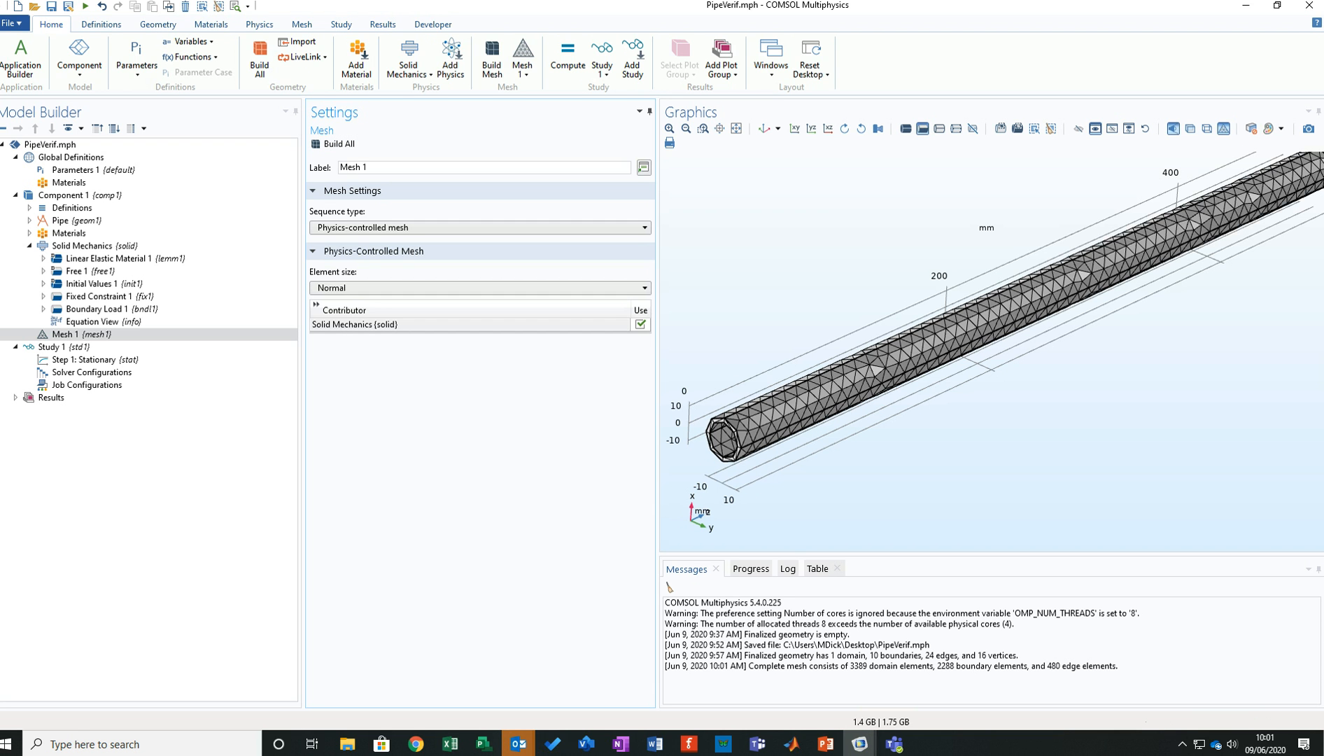
pyautogui.moveTo(945, 364); pyautogui.dragTo(994, 361)
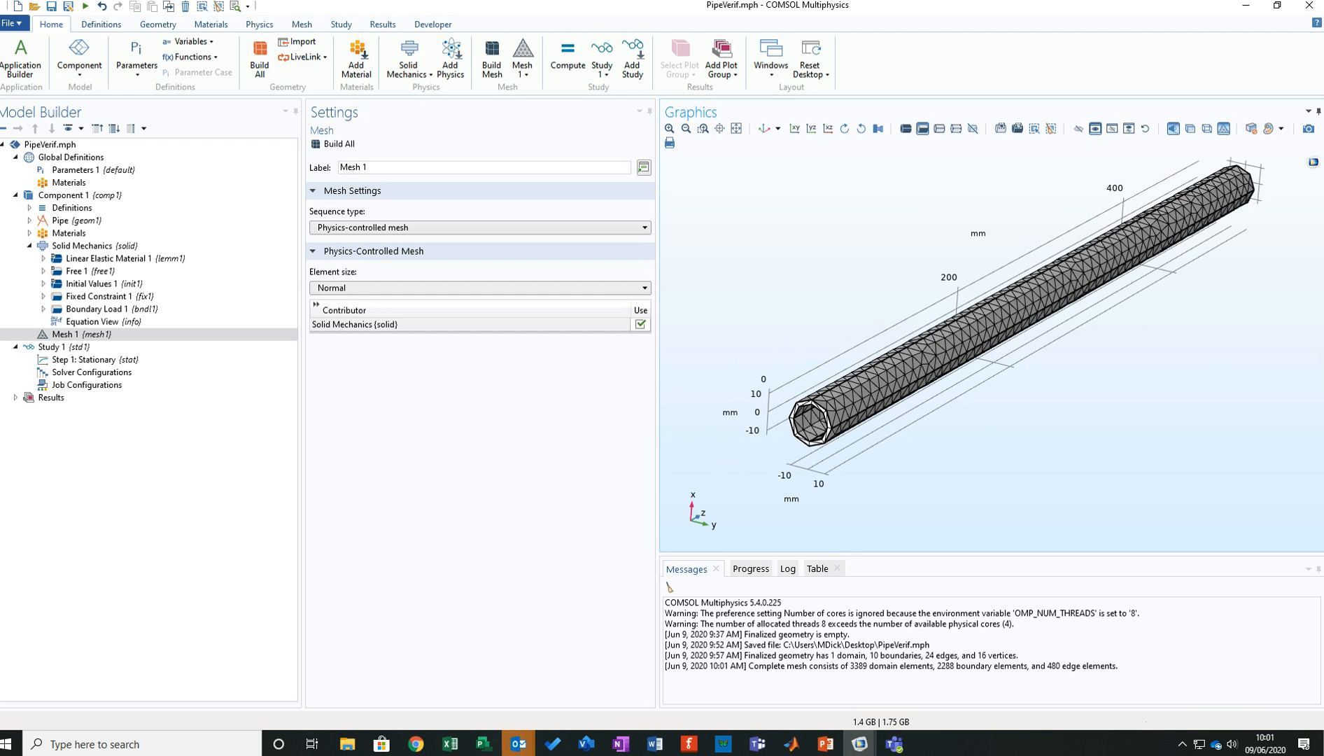
pyautogui.scroll(5, 788, 420)
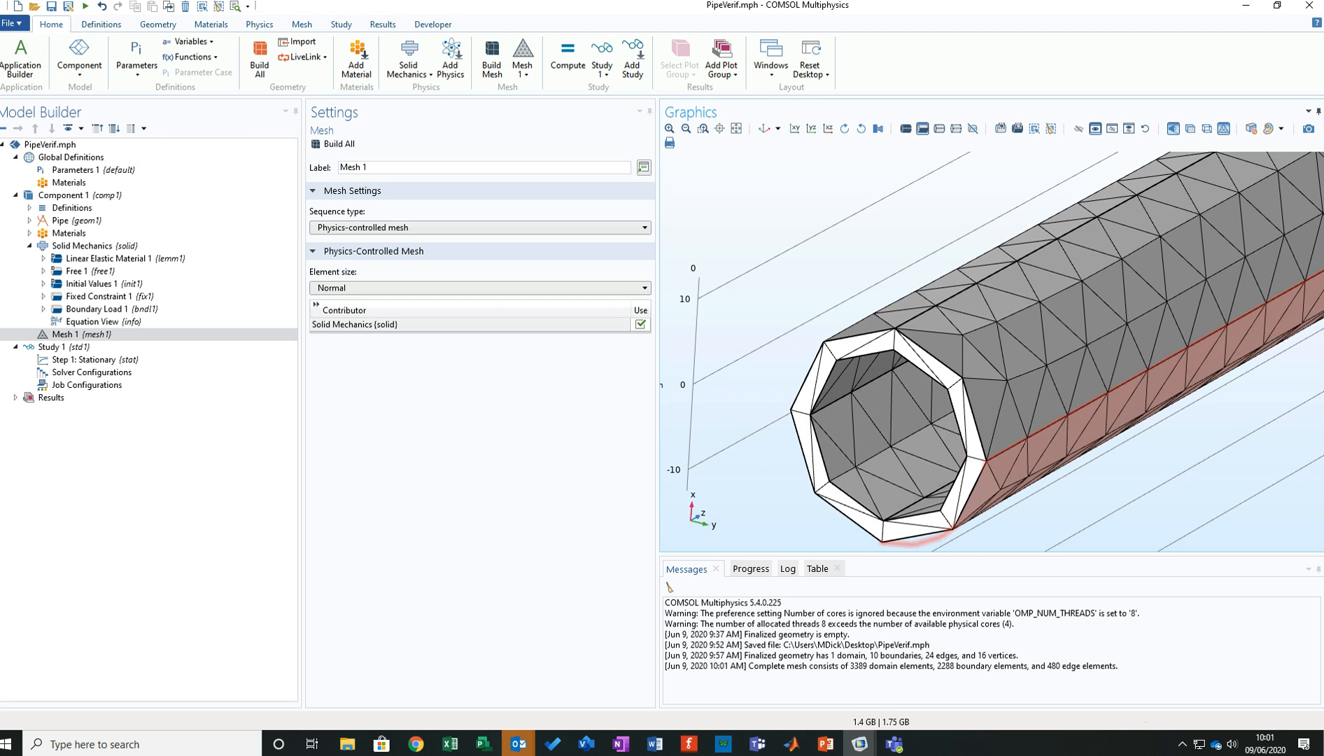
# Set the element size of Mesh 1 to Fine and rebuild the mesh.
pyautogui.scroll(-5, 1012, 347)
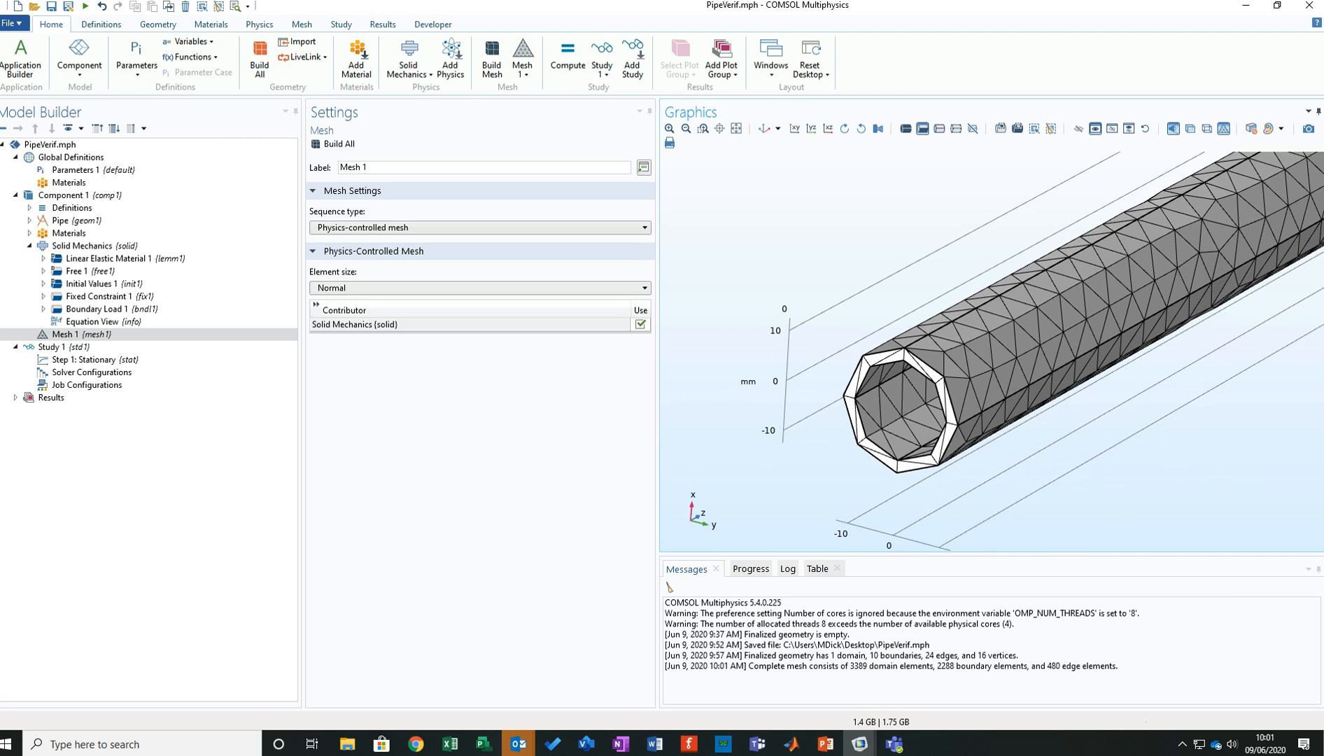
pyautogui.scroll(3, 1050, 343)
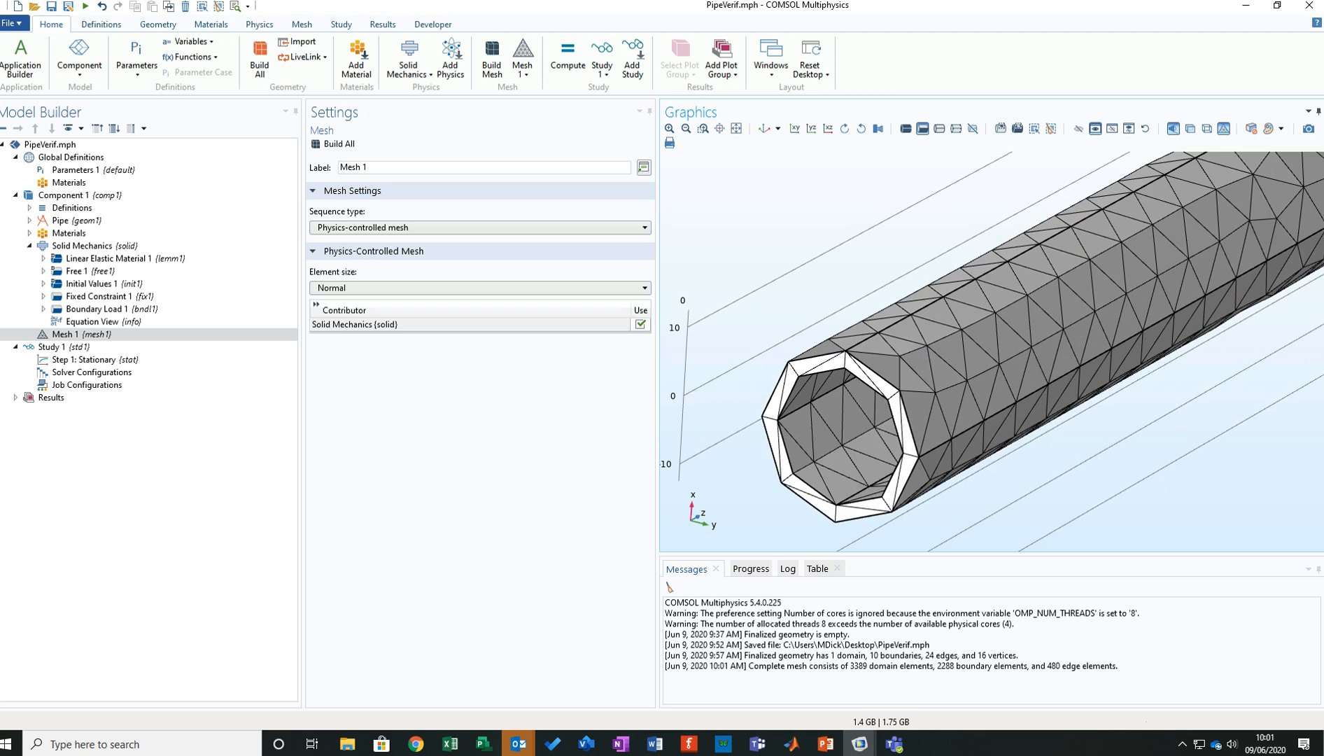
pyautogui.scroll(-5, 1050, 343)
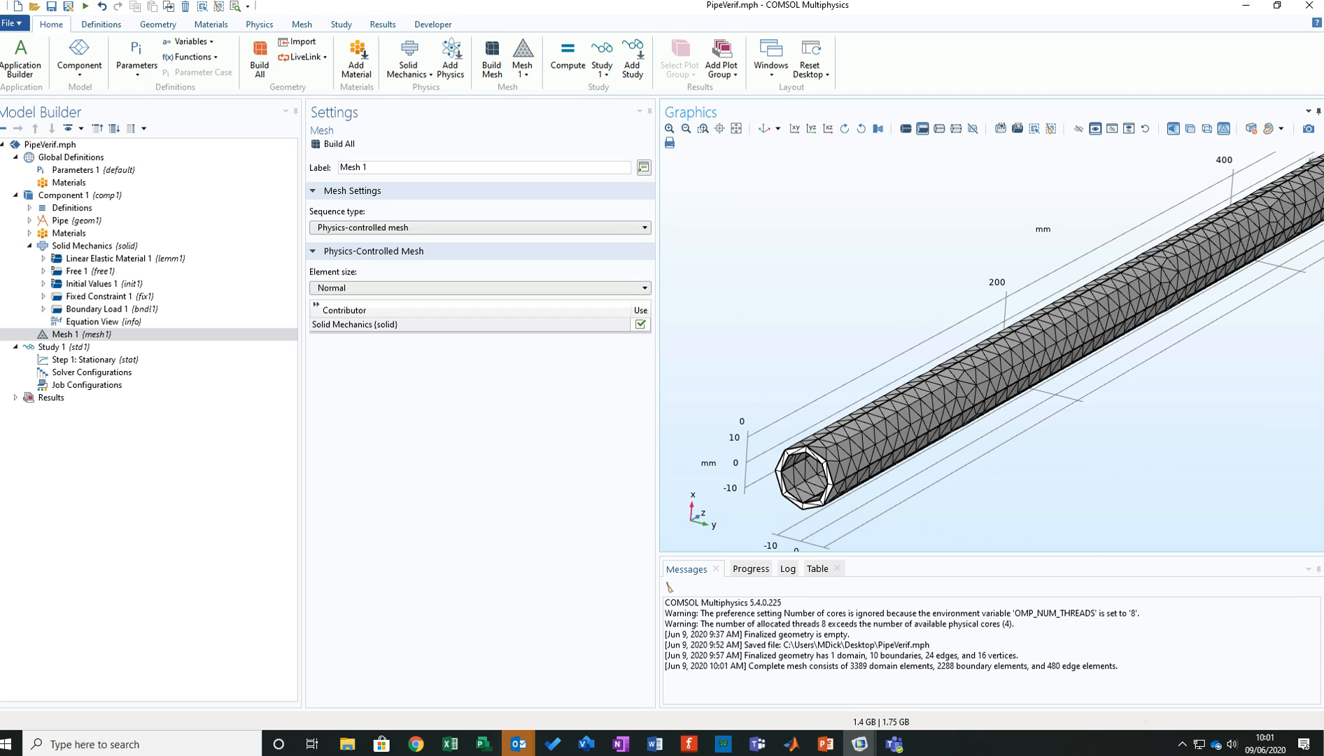
pyautogui.click(480, 287)
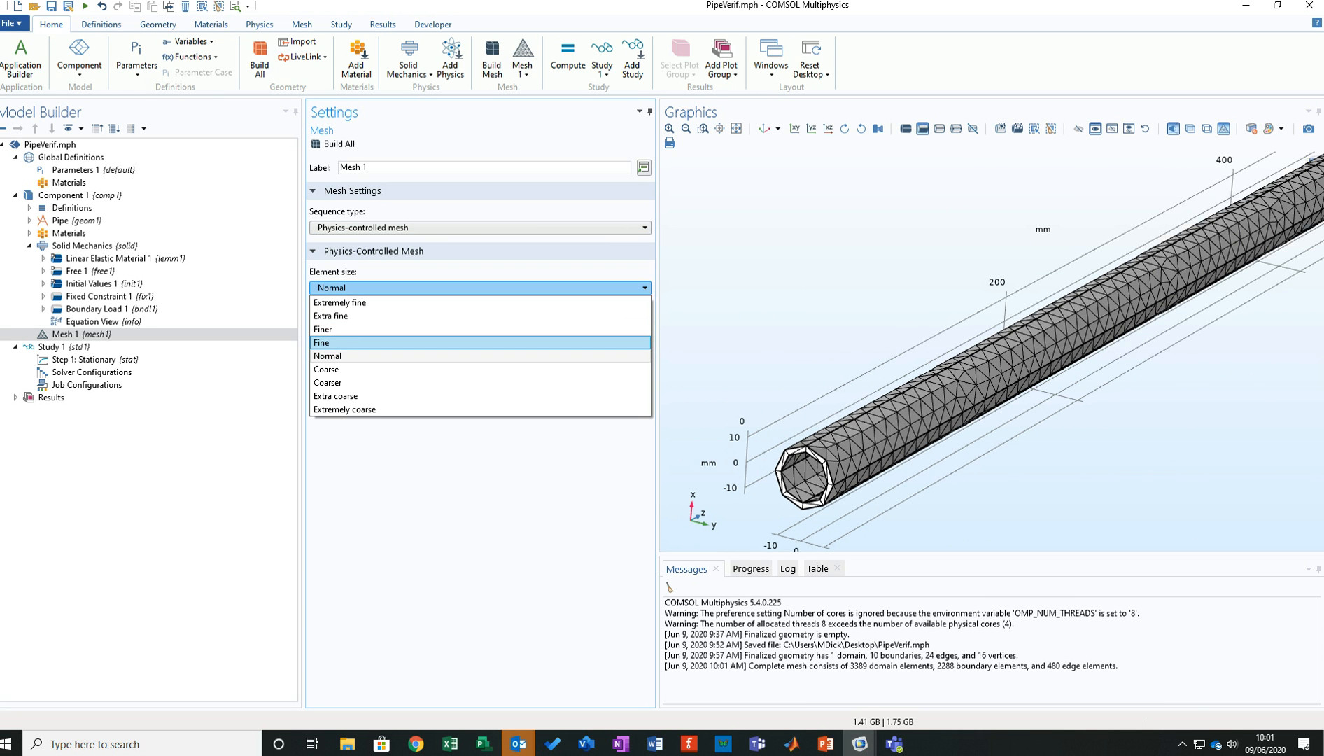
pyautogui.click(480, 343)
pyautogui.click(332, 145)
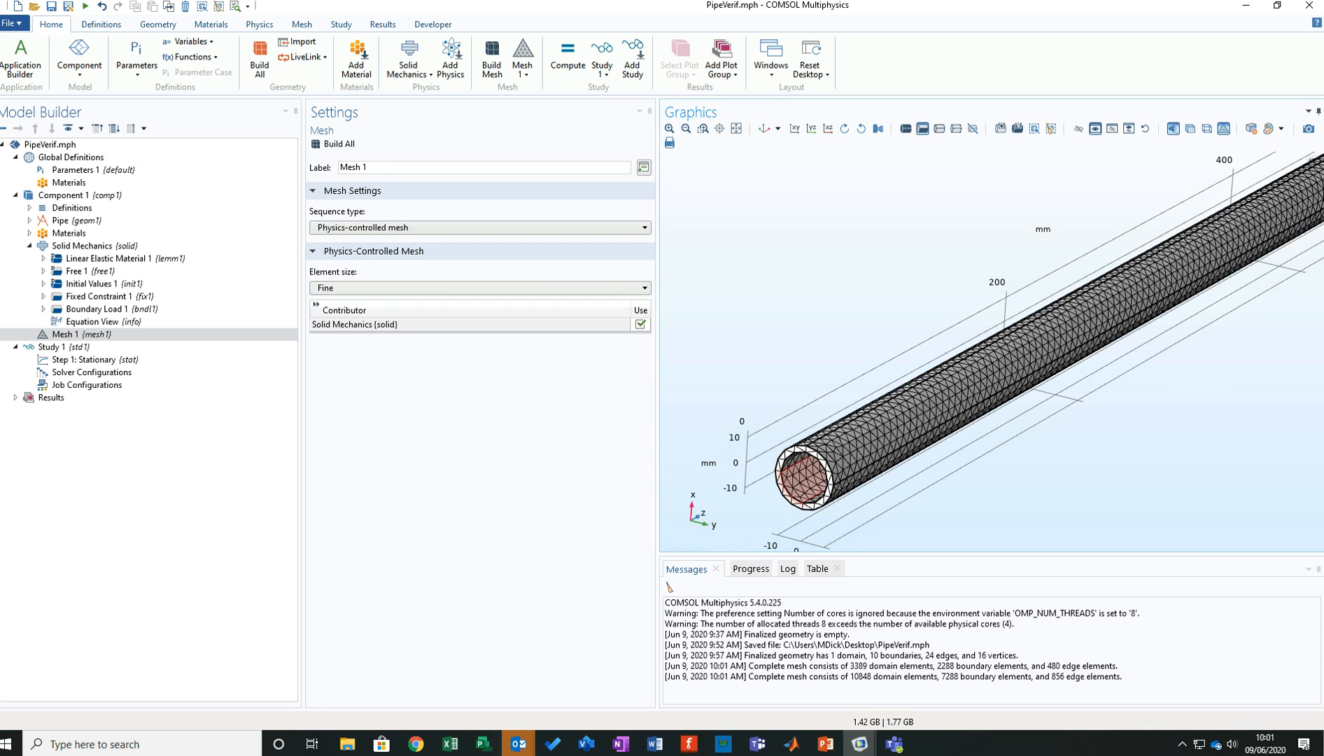
# Inspect the refined mesh at the pipe's loaded end and along its full length.
pyautogui.scroll(5, 805, 476)
pyautogui.scroll(-5, 951, 339)
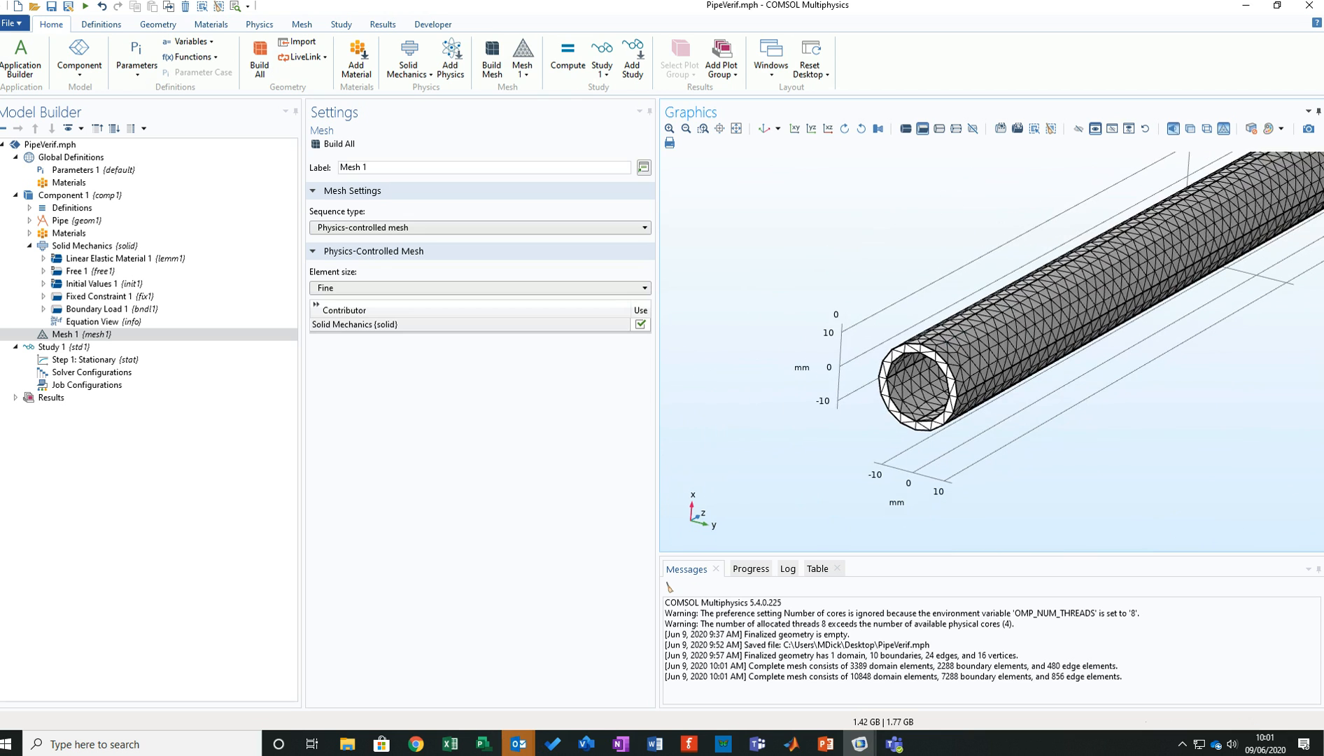
pyautogui.moveTo(950, 340); pyautogui.dragTo(784, 435, button='right')
pyautogui.scroll(-2, 956, 368)
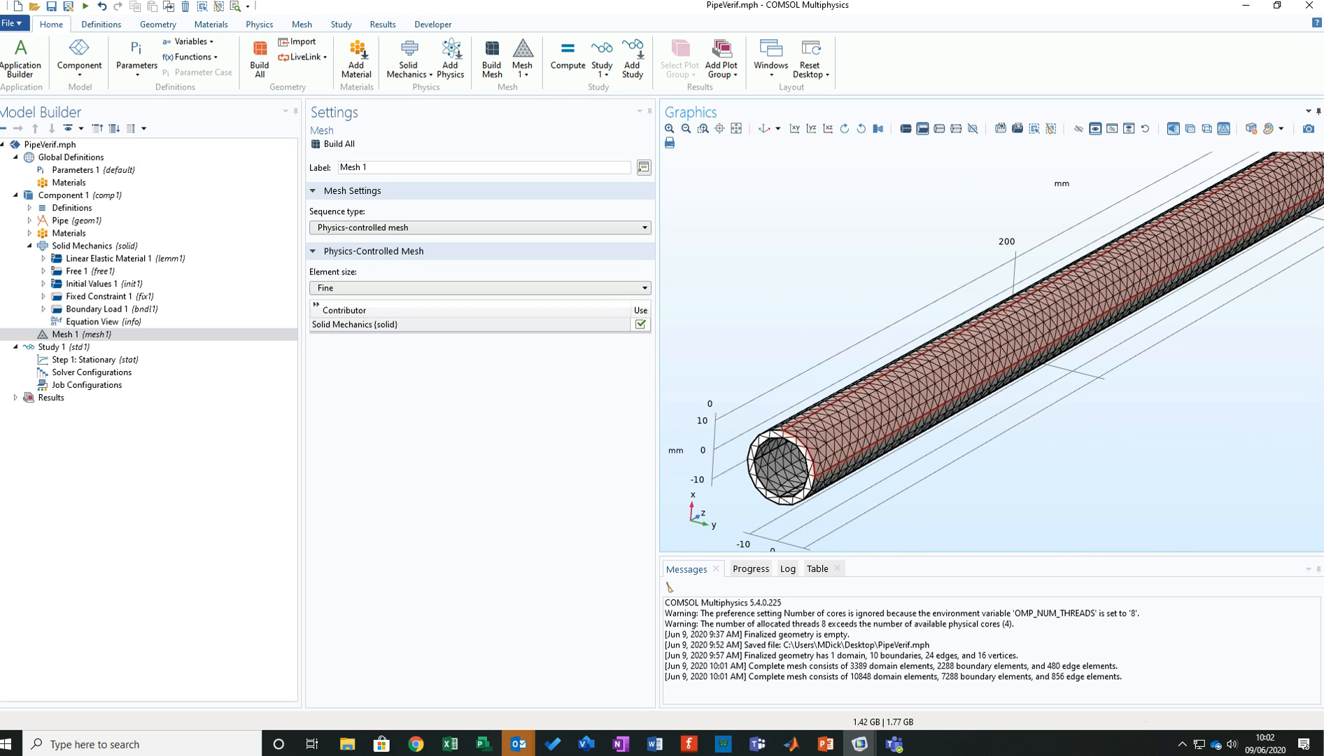
pyautogui.scroll(-1, 872, 394)
pyautogui.scroll(-3, 850, 427)
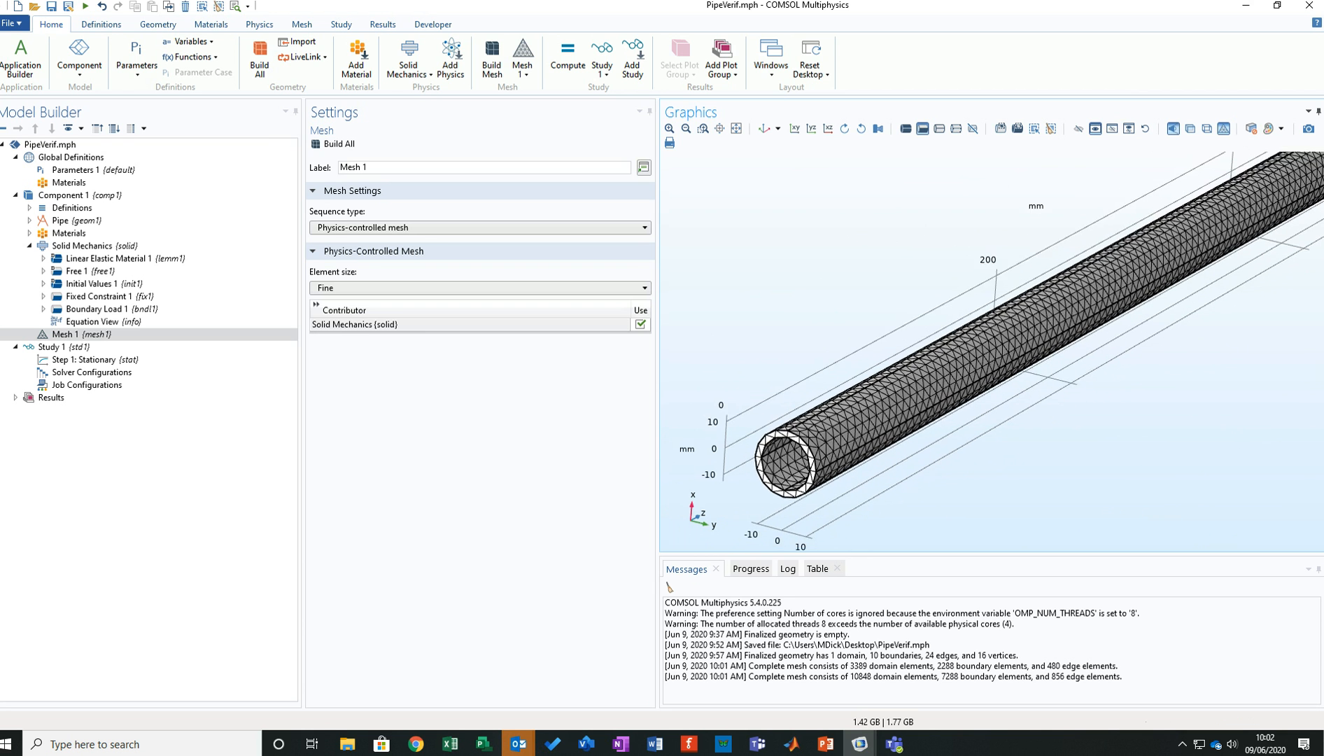
pyautogui.moveTo(850, 427); pyautogui.dragTo(820, 472, button='right')
pyautogui.scroll(-3, 791, 471)
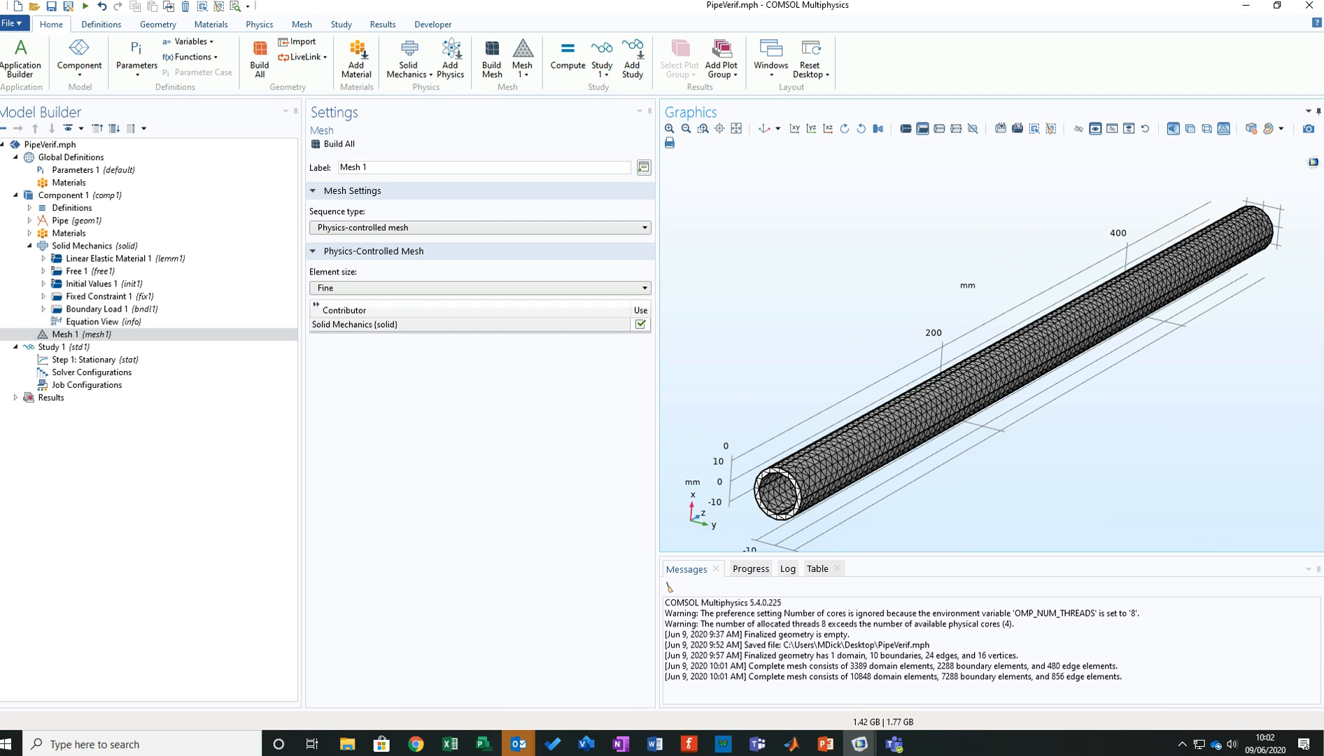
# Compute the stationary Study 1 and view the resulting von Mises stress plot of the pipe.
pyautogui.click(16, 398)
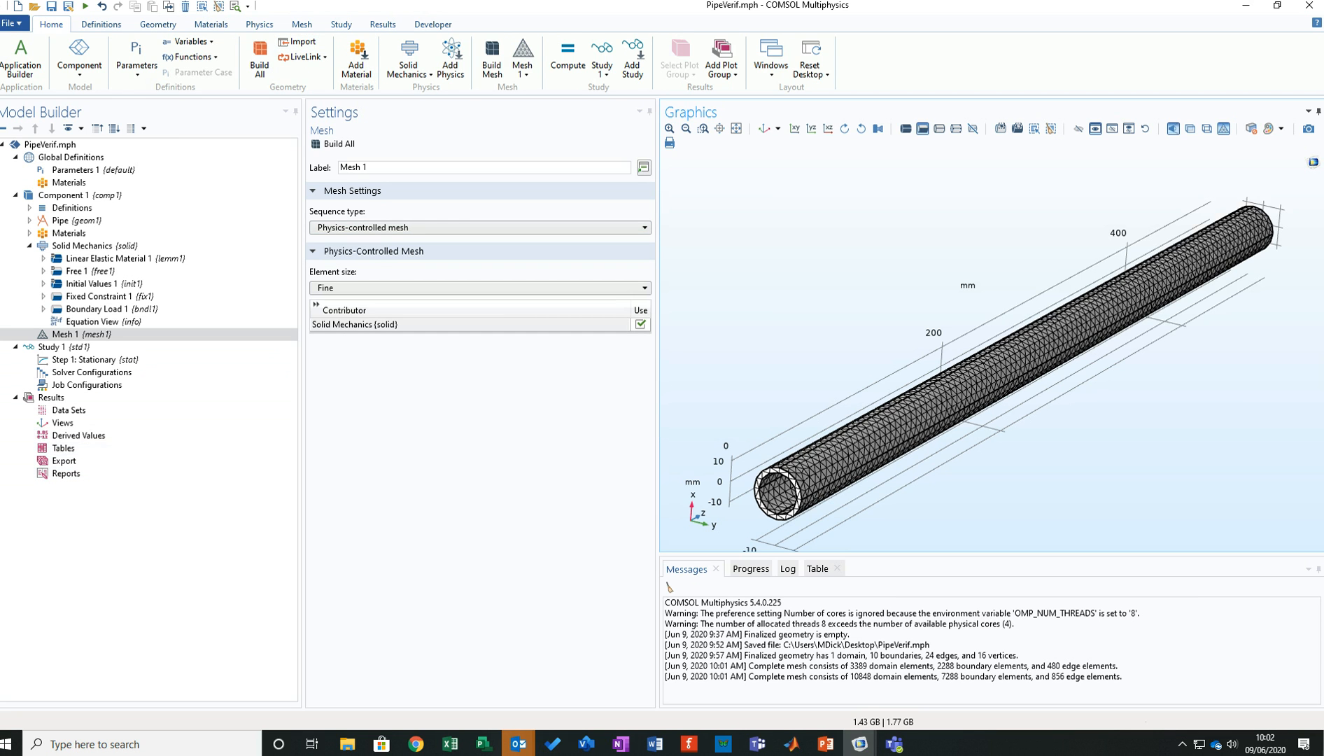
pyautogui.click(63, 347)
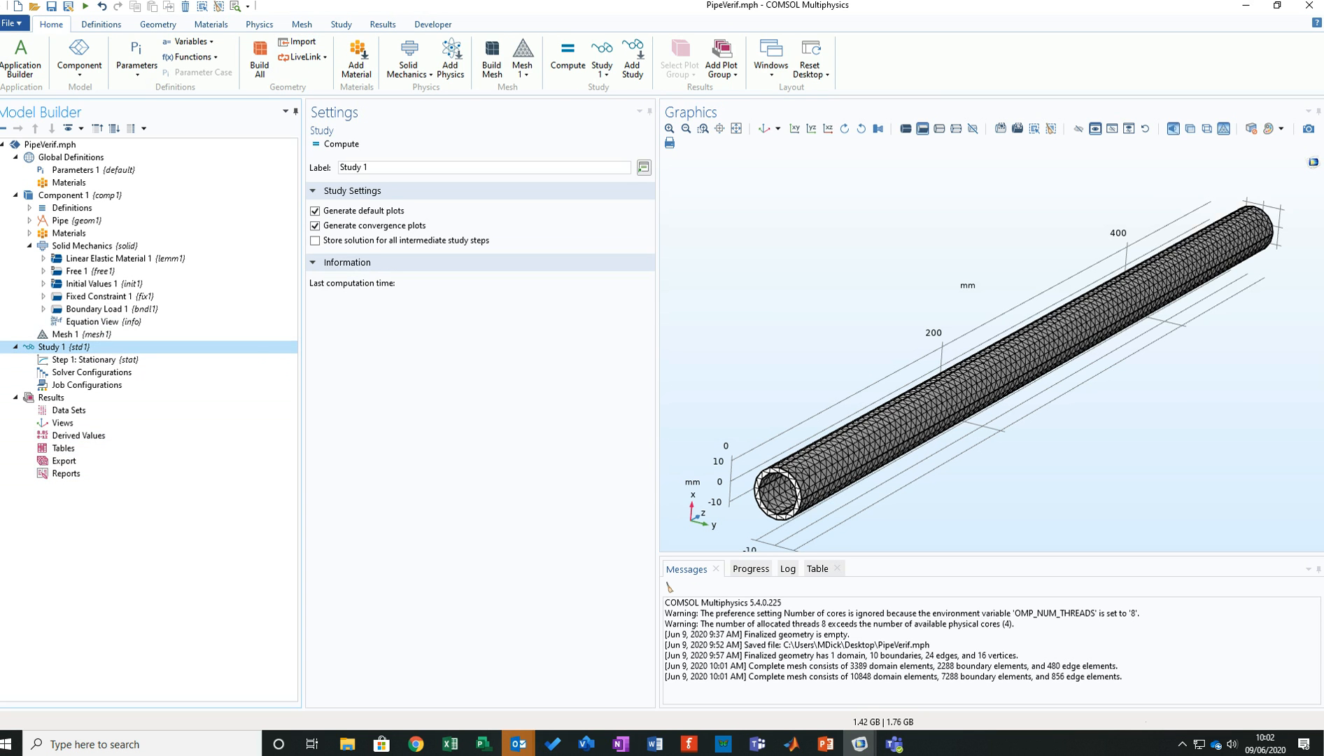
pyautogui.click(335, 143)
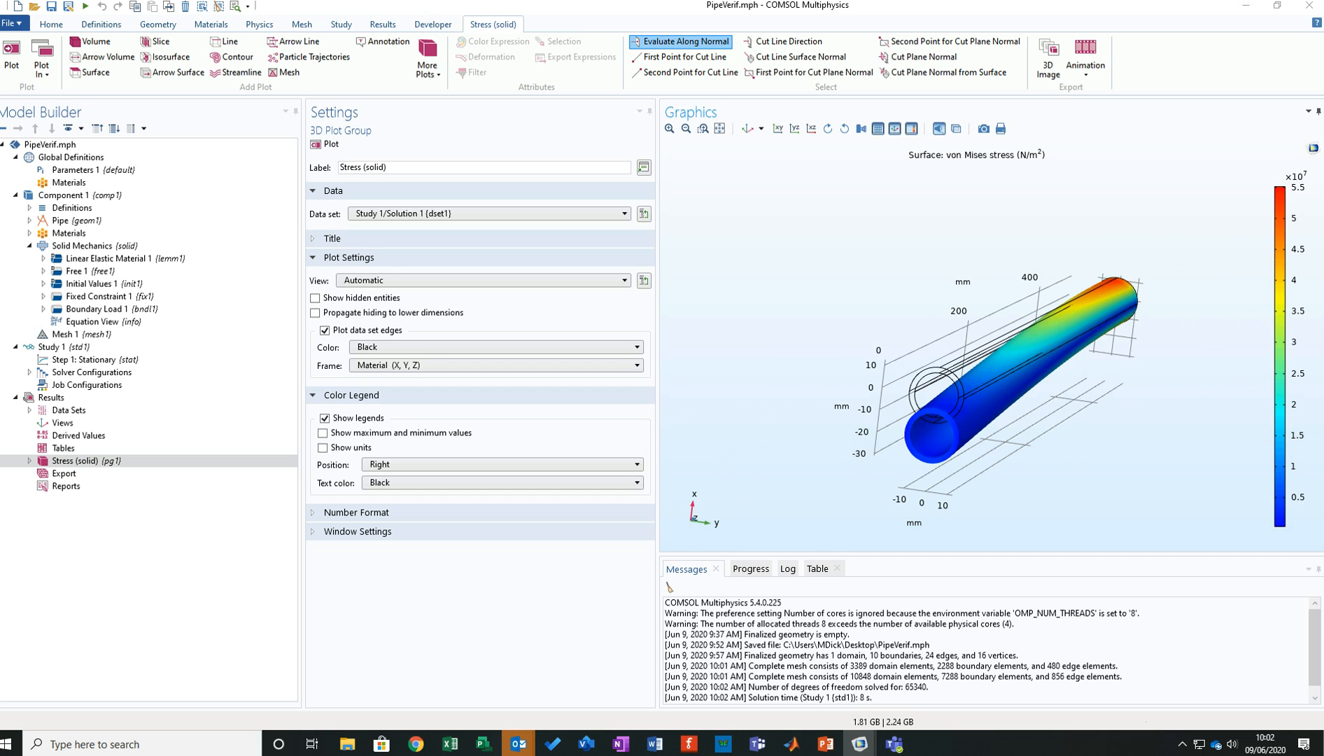
pyautogui.moveTo(980, 392); pyautogui.dragTo(905, 437)
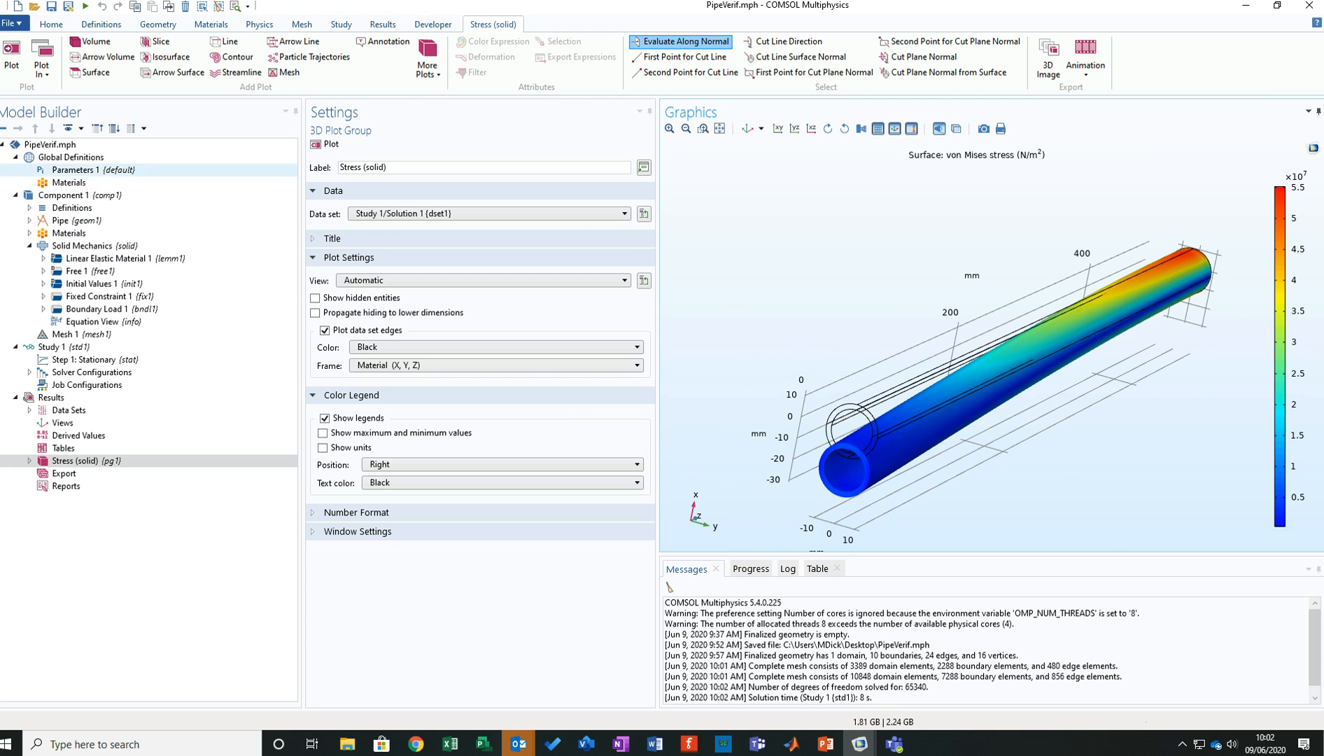
# Display Parameters 1 beside the stress plot and examine the von Mises stress near the pipe's fixed end.
pyautogui.click(75, 170)
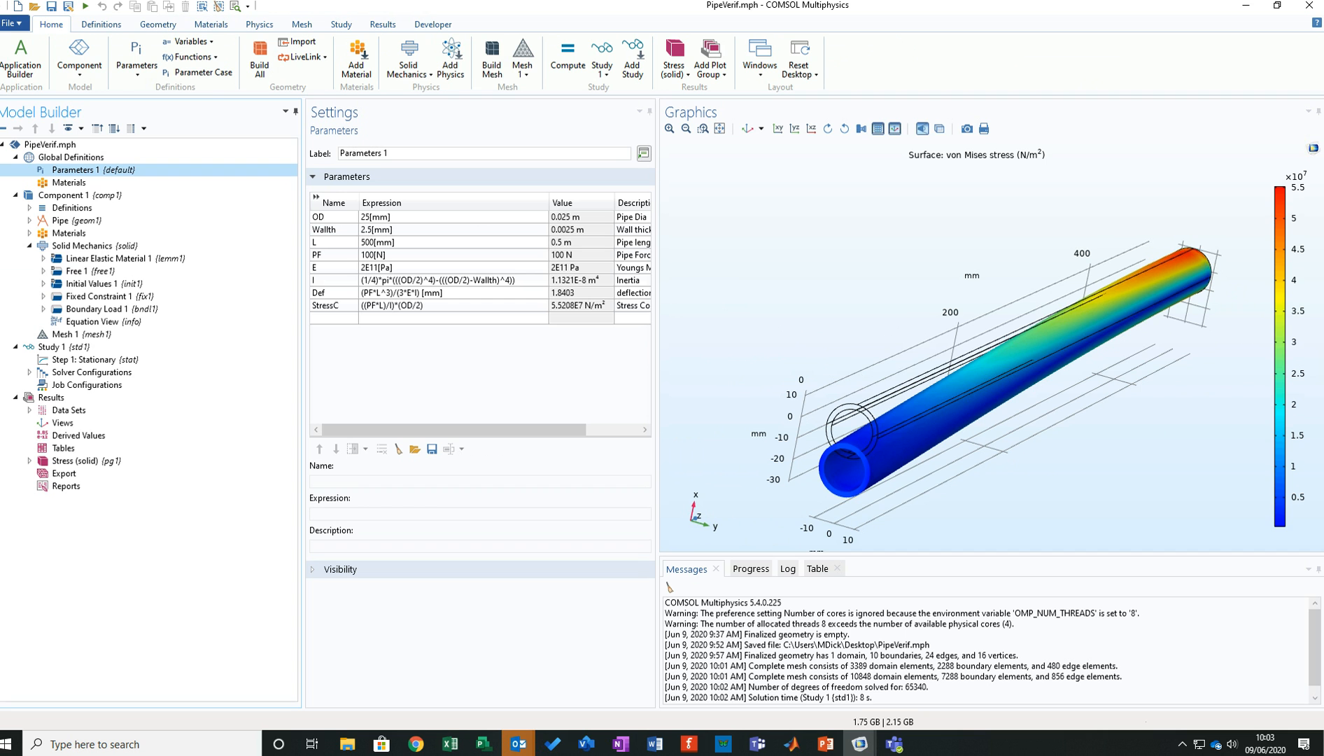
pyautogui.moveTo(994, 392); pyautogui.dragTo(1035, 358)
pyautogui.scroll(5, 987, 301)
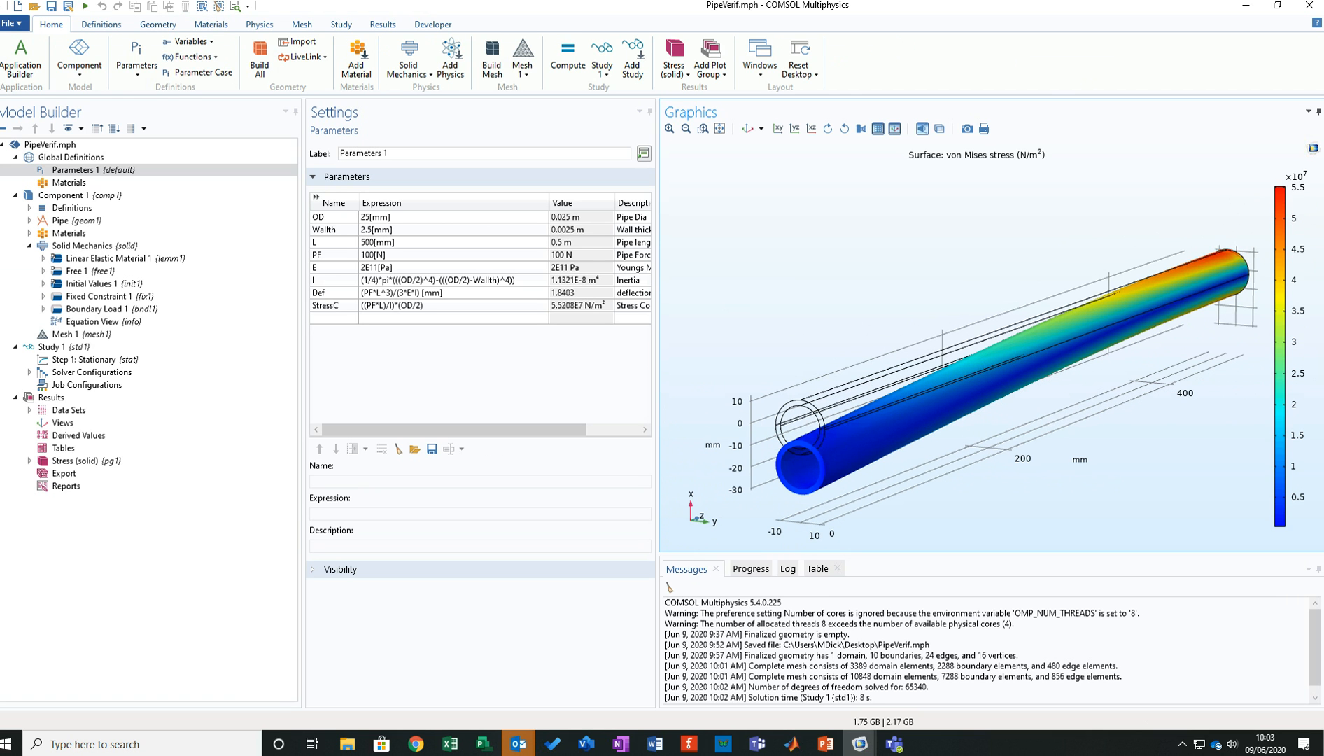
pyautogui.scroll(-3, 1036, 357)
pyautogui.moveTo(1036, 357); pyautogui.dragTo(960, 340, button='right')
pyautogui.scroll(5, 1092, 301)
pyautogui.moveTo(1051, 280); pyautogui.dragTo(1129, 358, button='right')
pyautogui.moveTo(1129, 358); pyautogui.dragTo(1183, 322)
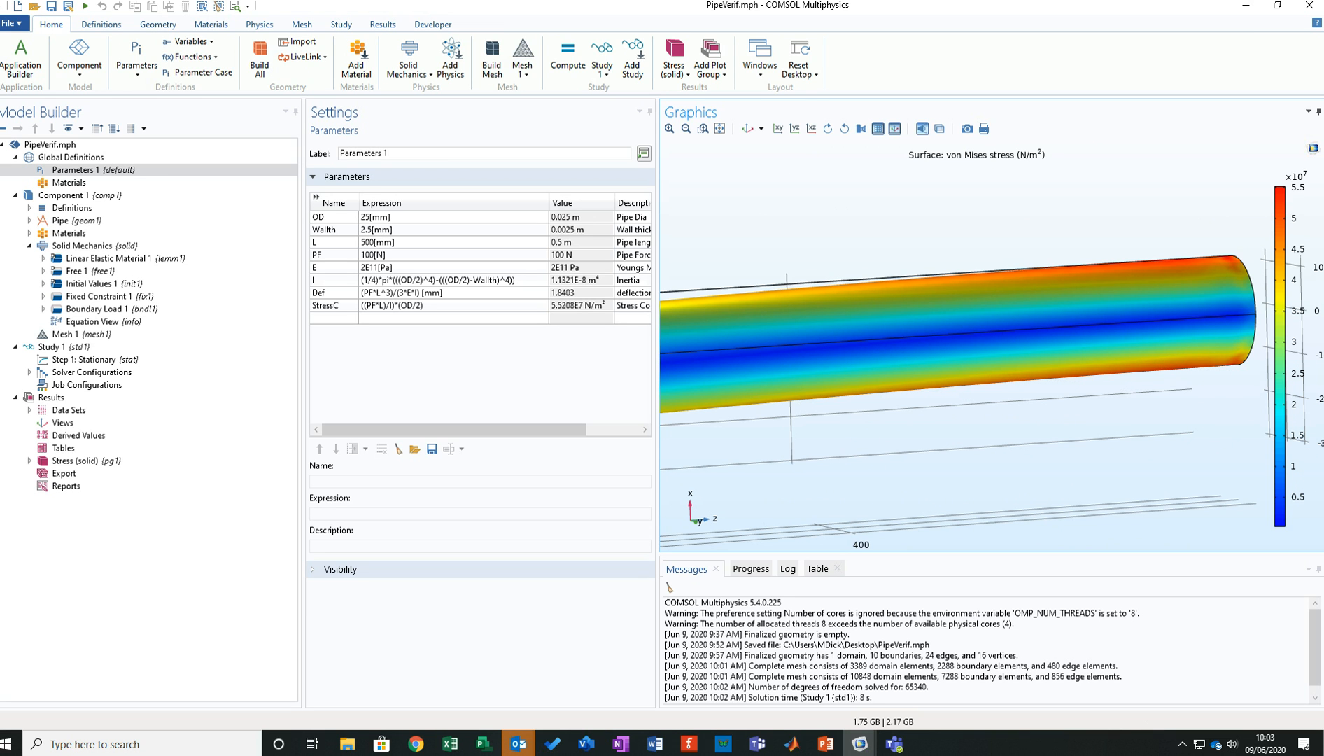
# Examine the whole deflected pipe and compare the plotted stress with the StressC entry in Parameters 1.
pyautogui.scroll(-5, 971, 267)
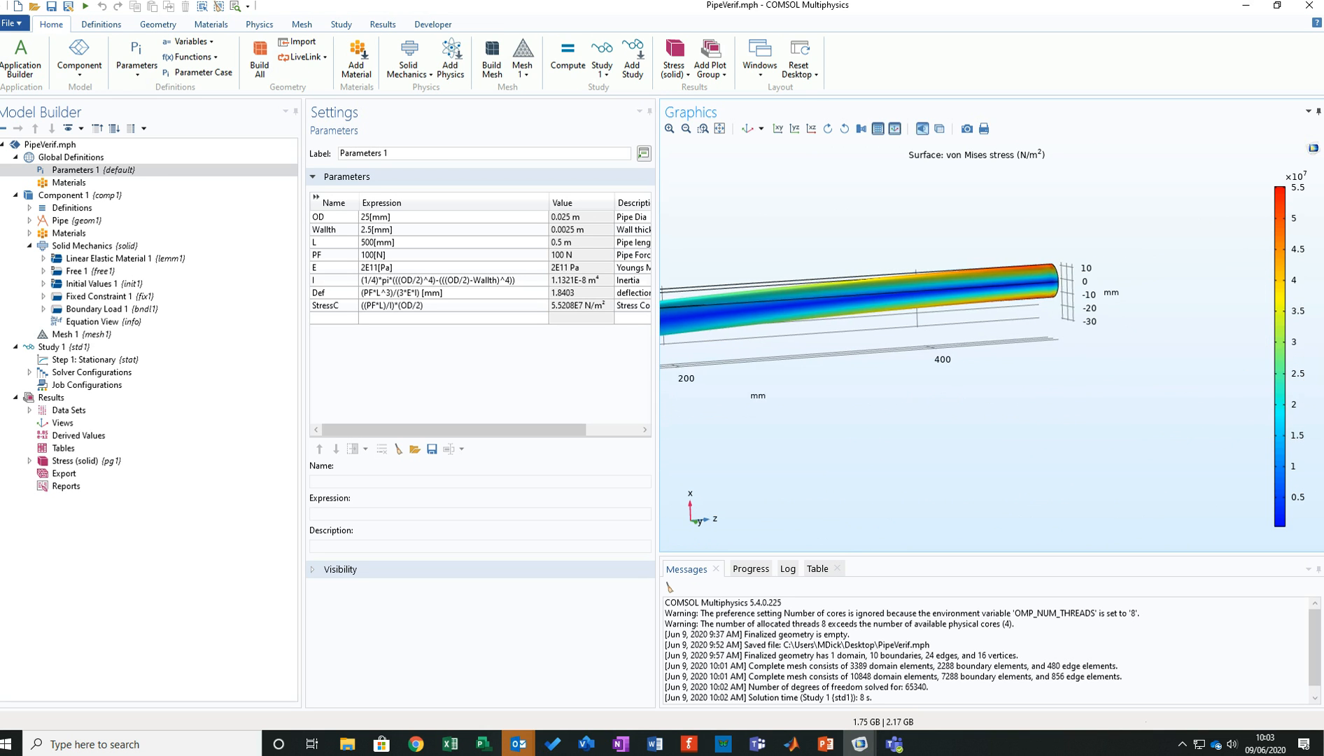
pyautogui.moveTo(970, 266); pyautogui.dragTo(1084, 301, button='right')
pyautogui.moveTo(1083, 301); pyautogui.dragTo(1155, 331)
pyautogui.moveTo(1036, 326); pyautogui.dragTo(1150, 313, button='right')
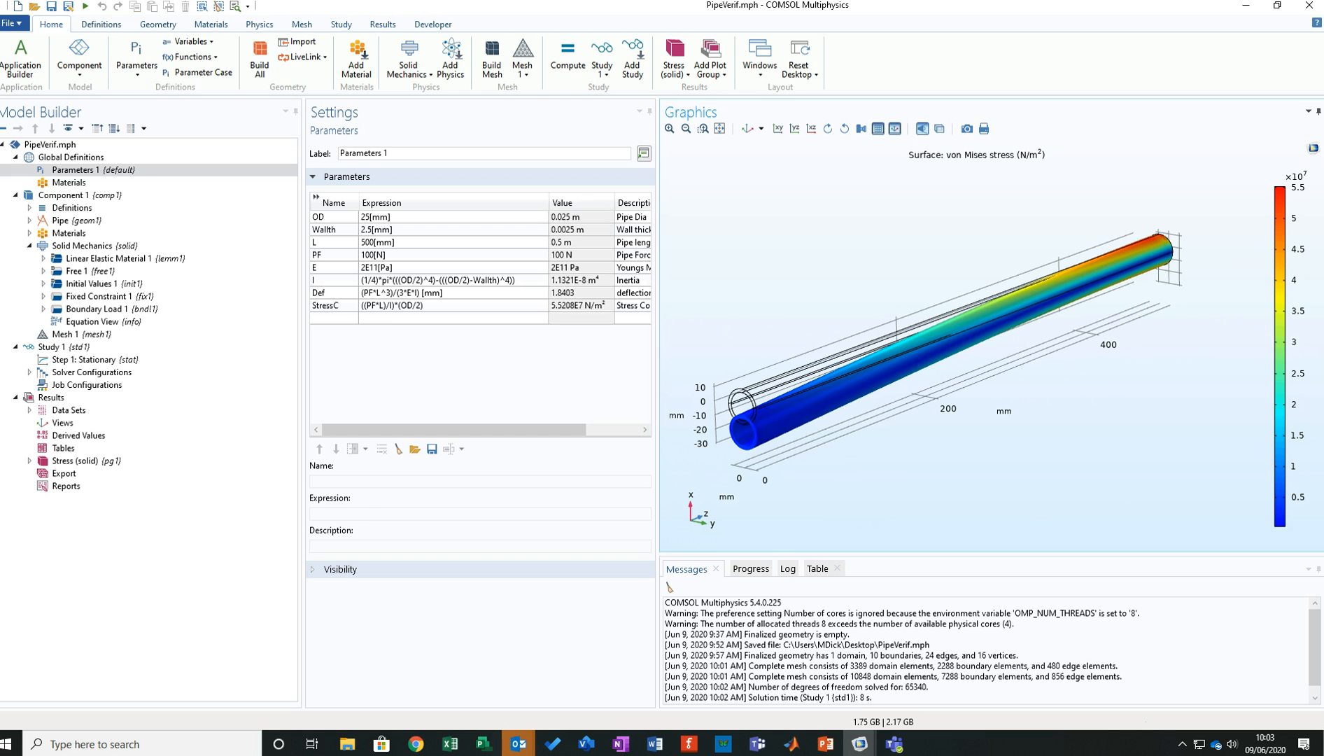
pyautogui.click(581, 306)
pyautogui.click(991, 329)
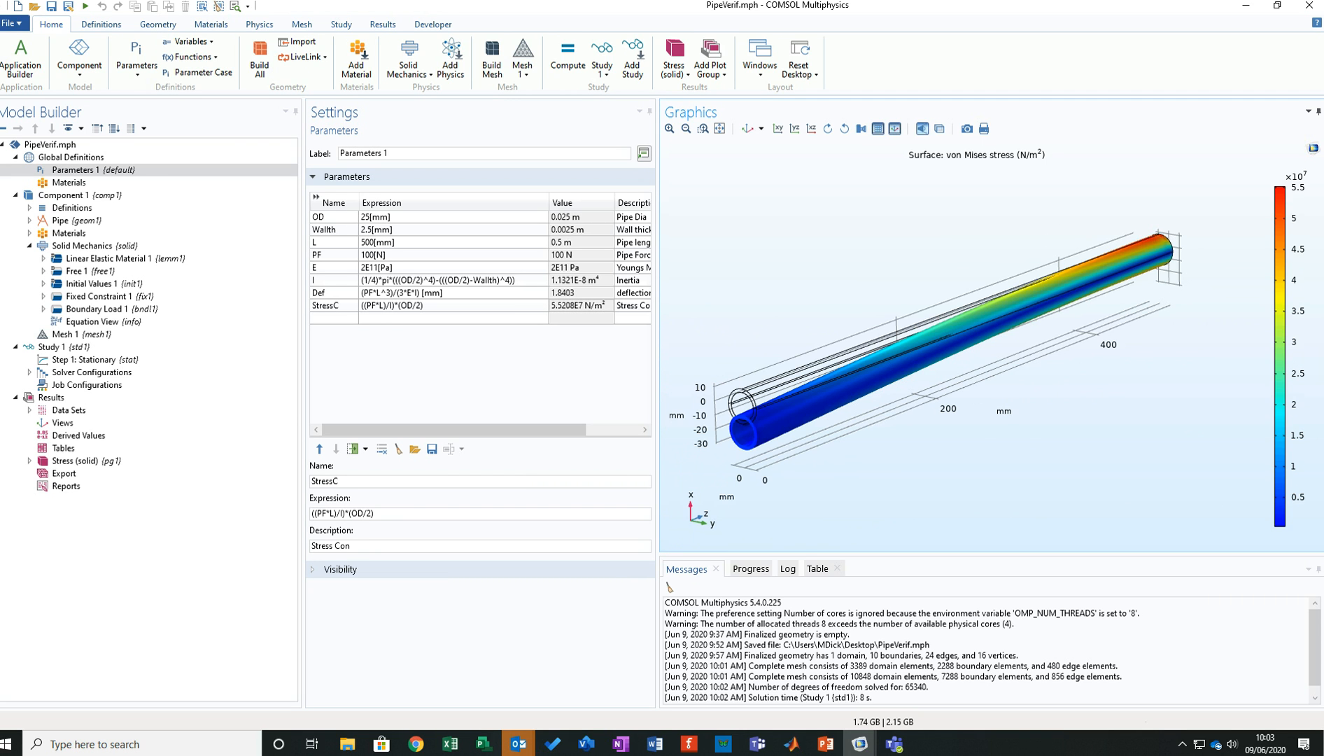
# Try showing the maximum and minimum values and the units in the color legend of Stress (solid).
pyautogui.click(30, 461)
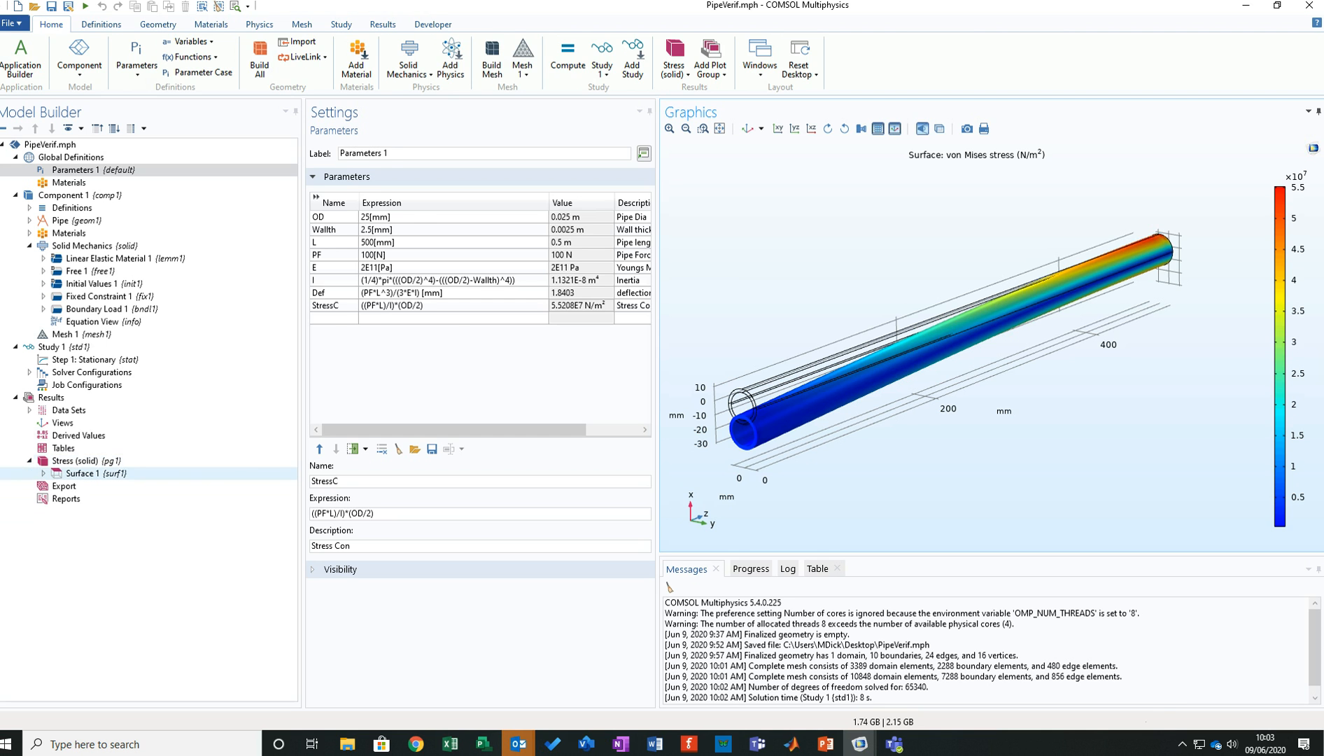
pyautogui.click(85, 461)
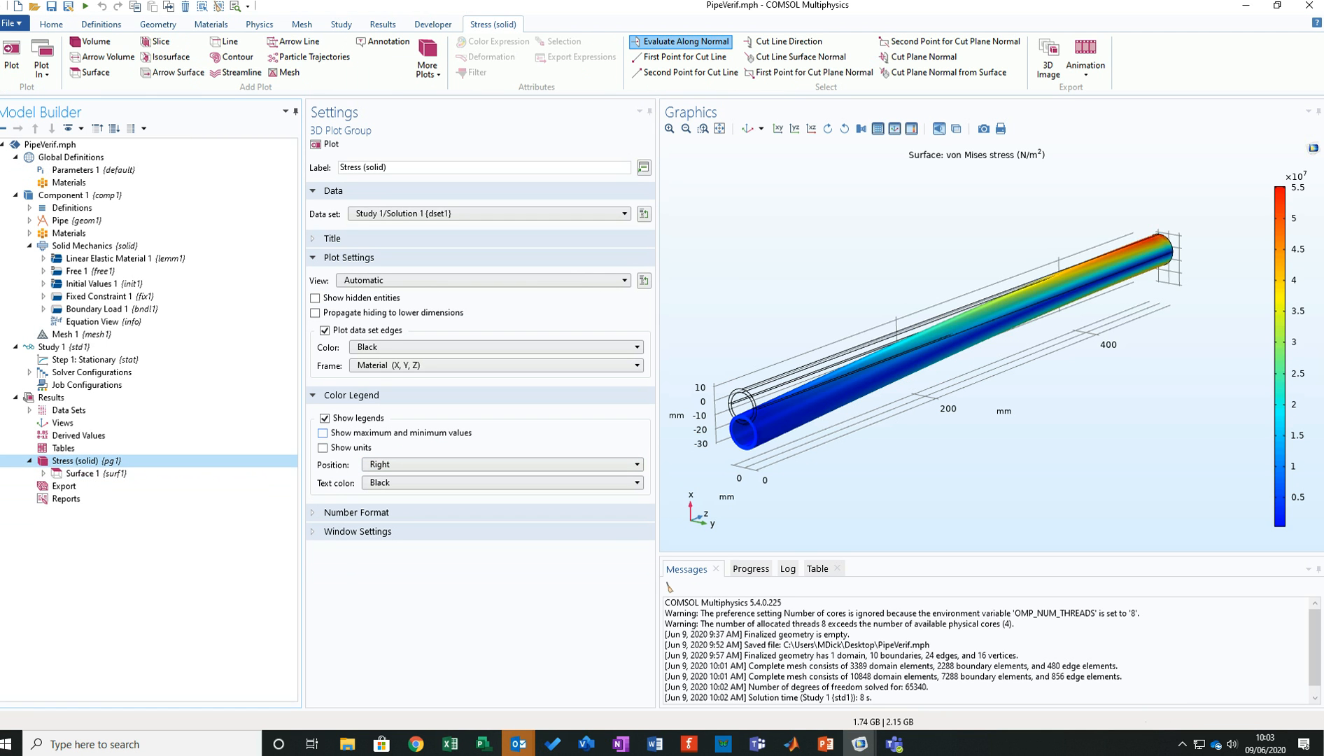
pyautogui.click(388, 167)
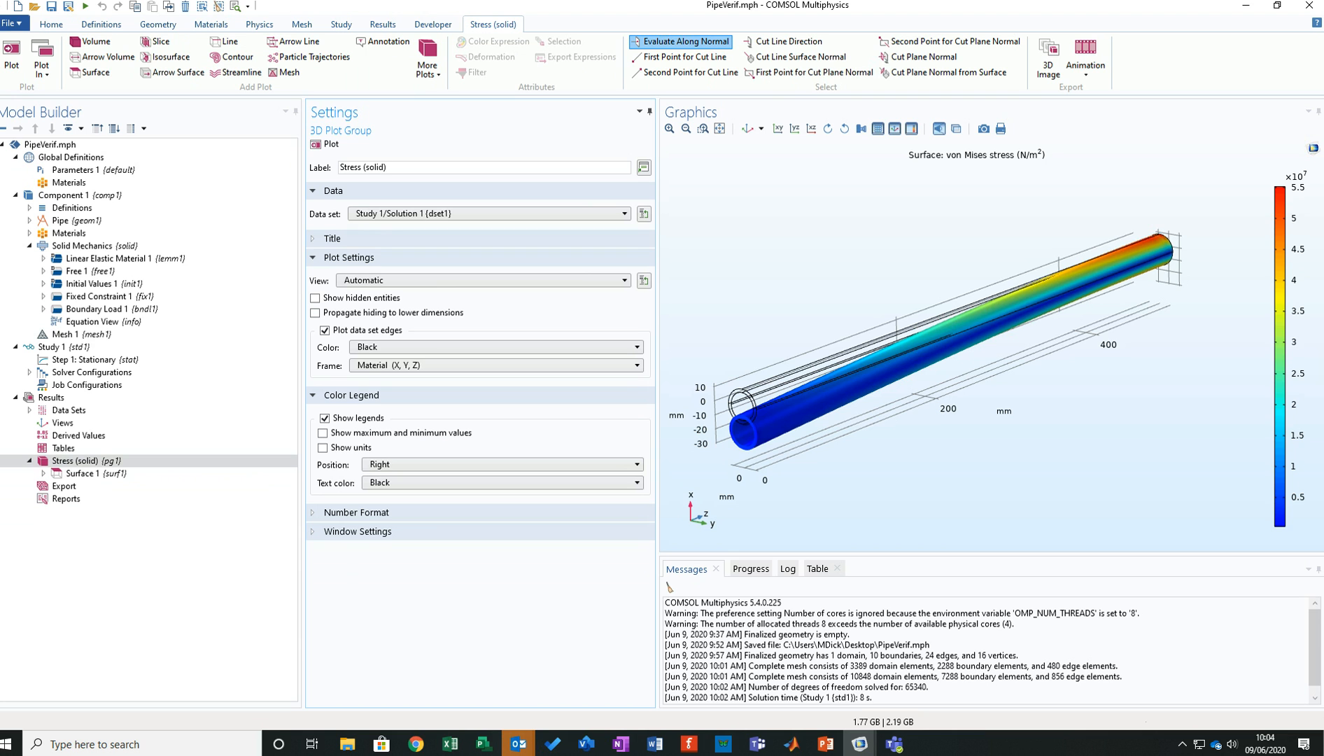
pyautogui.click(322, 432)
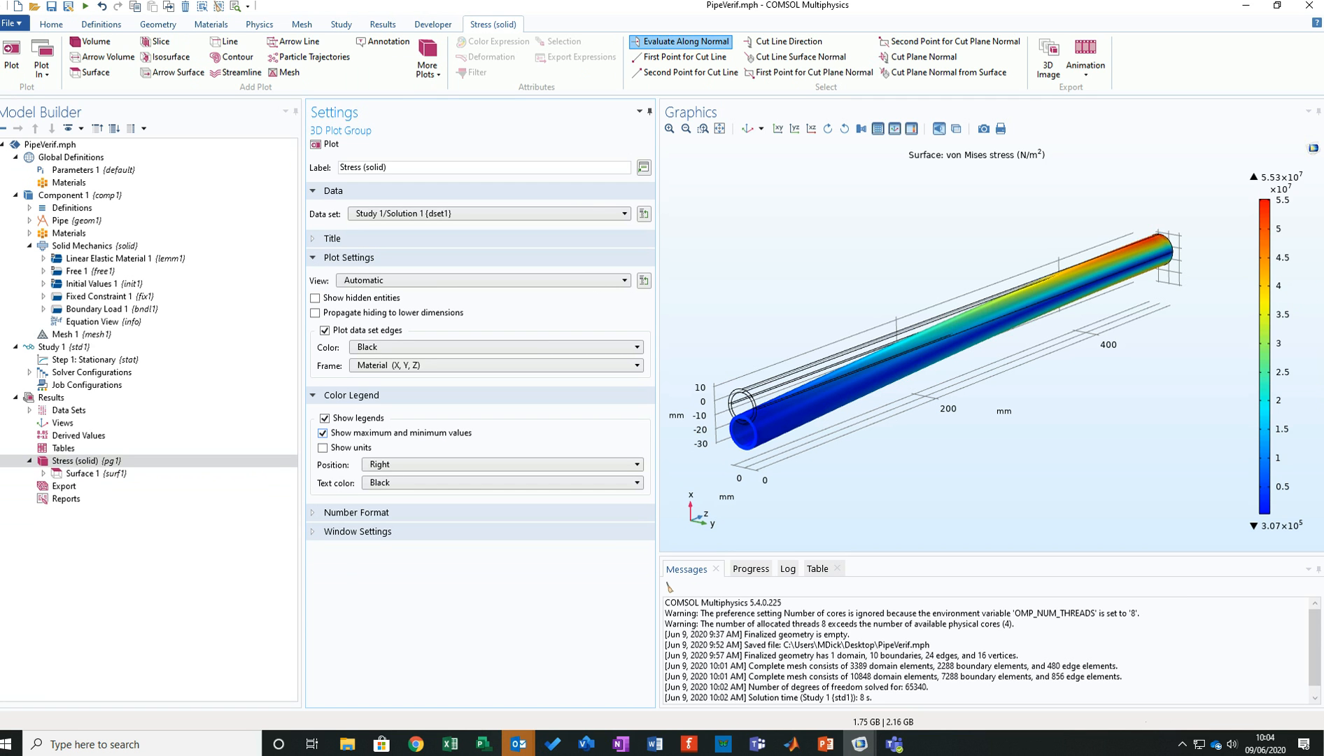
pyautogui.click(322, 433)
pyautogui.click(322, 447)
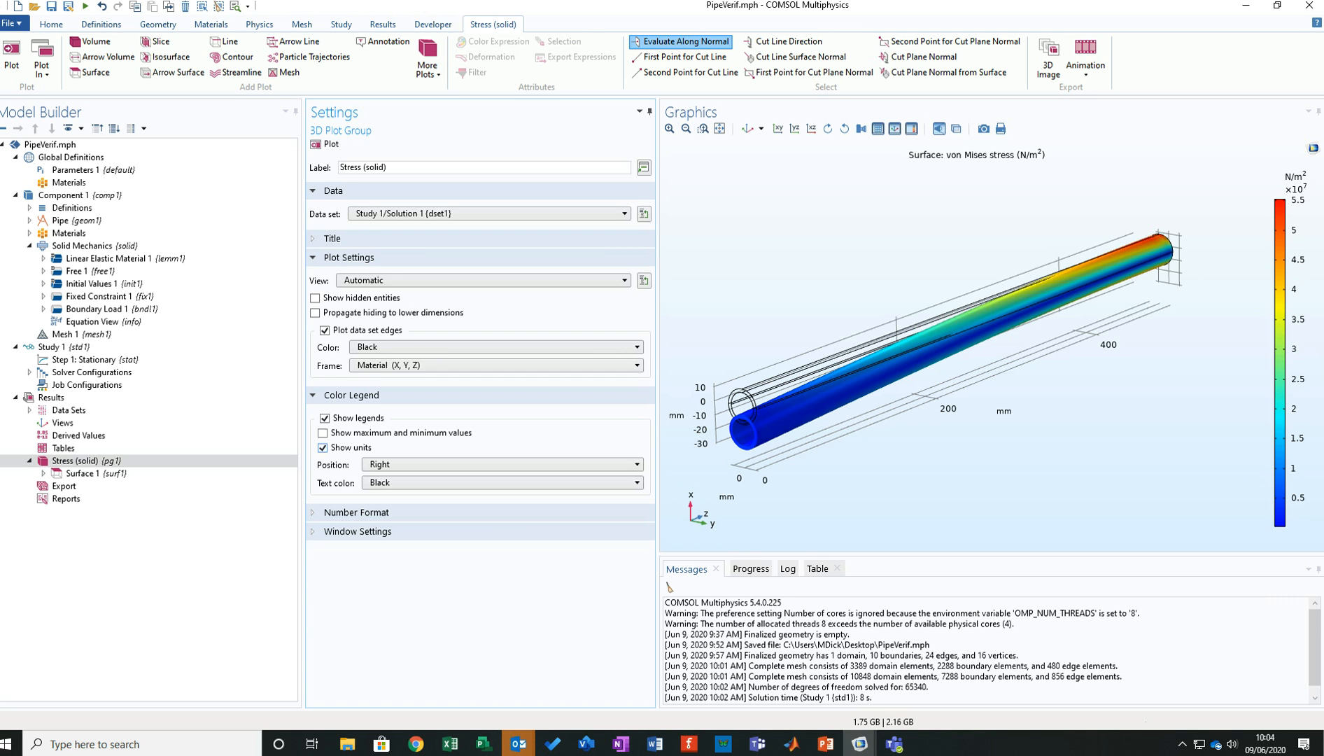
pyautogui.click(322, 447)
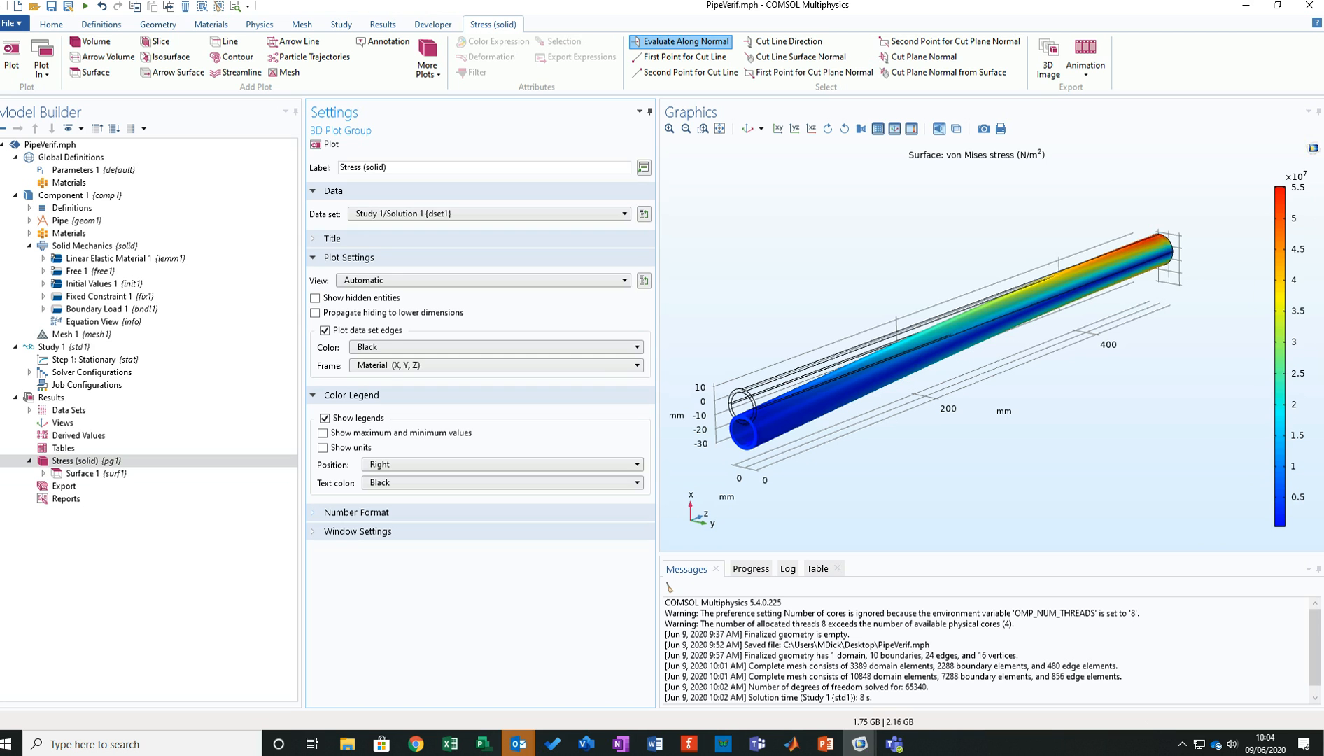
# Try manual color legend number formatting for Stress (solid) and check its title settings.
pyautogui.click(314, 513)
pyautogui.scroll(-1, 476, 420)
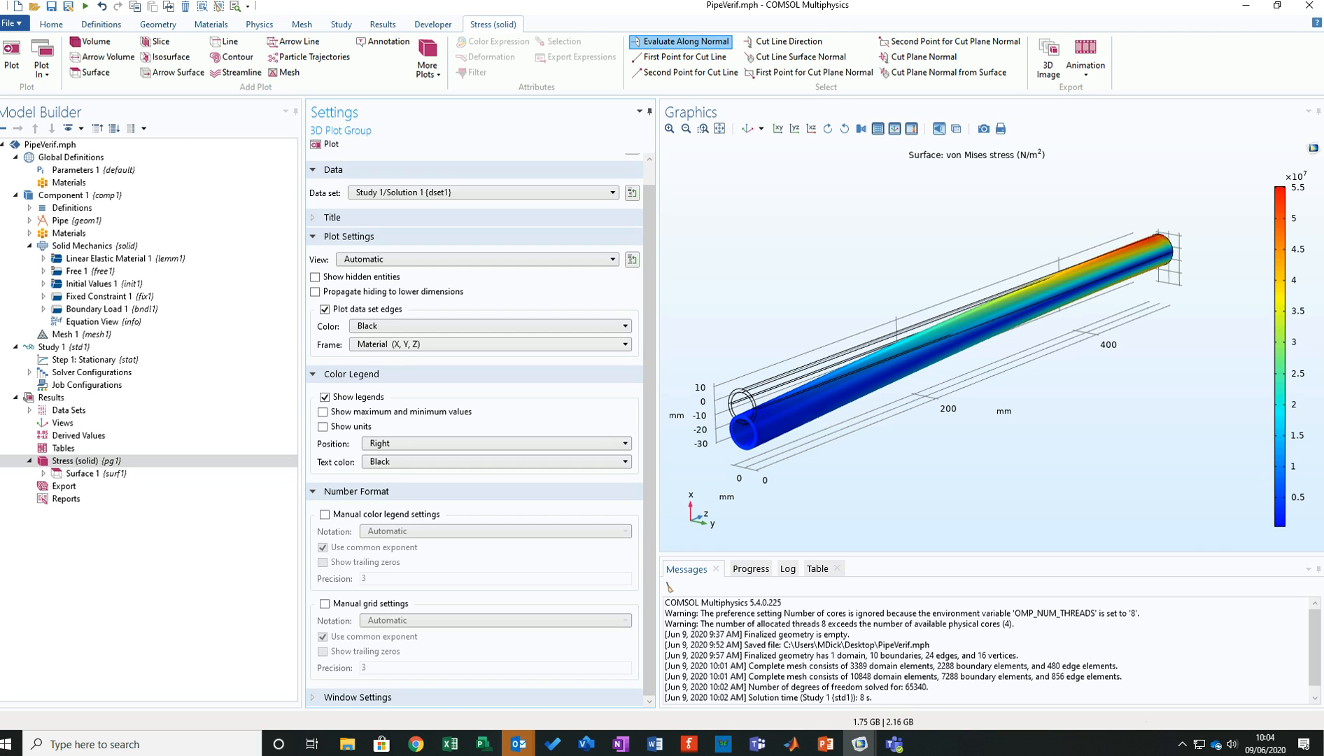
pyautogui.click(324, 515)
pyautogui.click(325, 514)
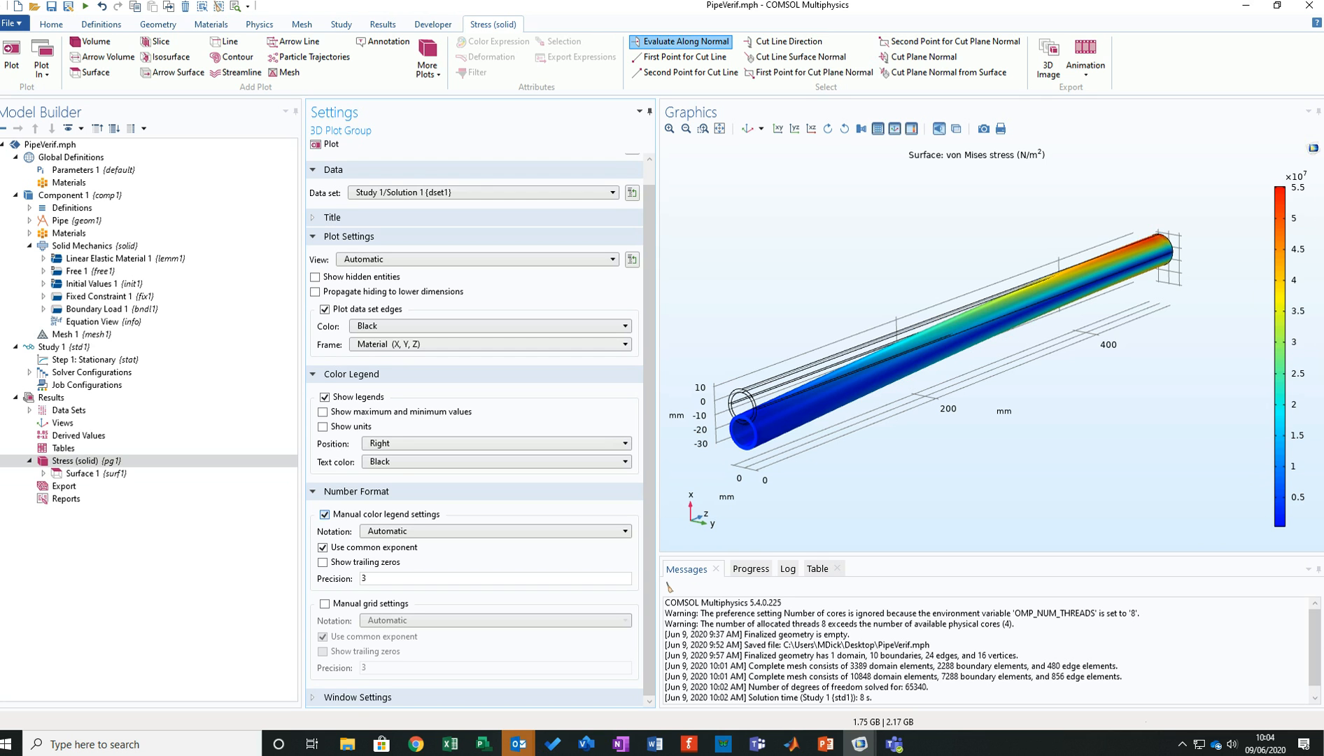
pyautogui.scroll(1, 481, 432)
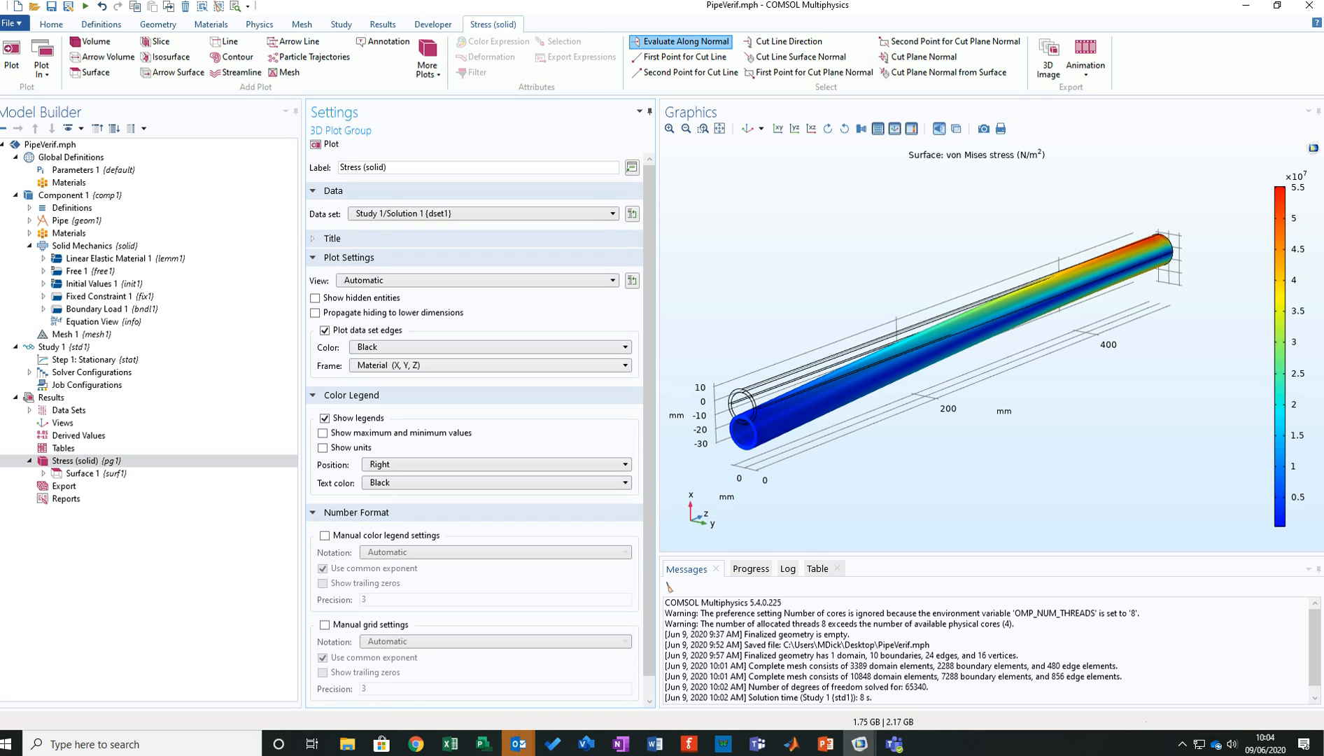
pyautogui.click(333, 239)
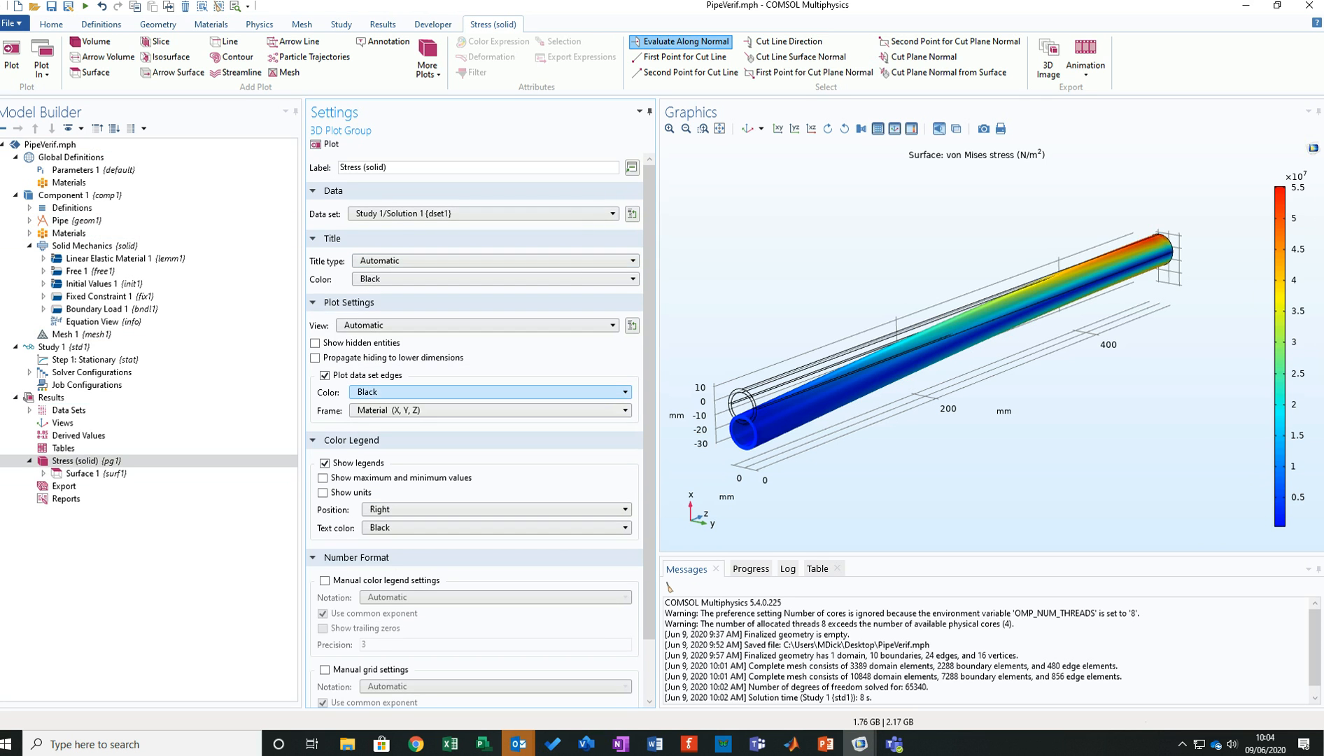
# Examine the Range, Quality and Inherit Style settings of Surface 1 in the stress plot.
pyautogui.click(84, 473)
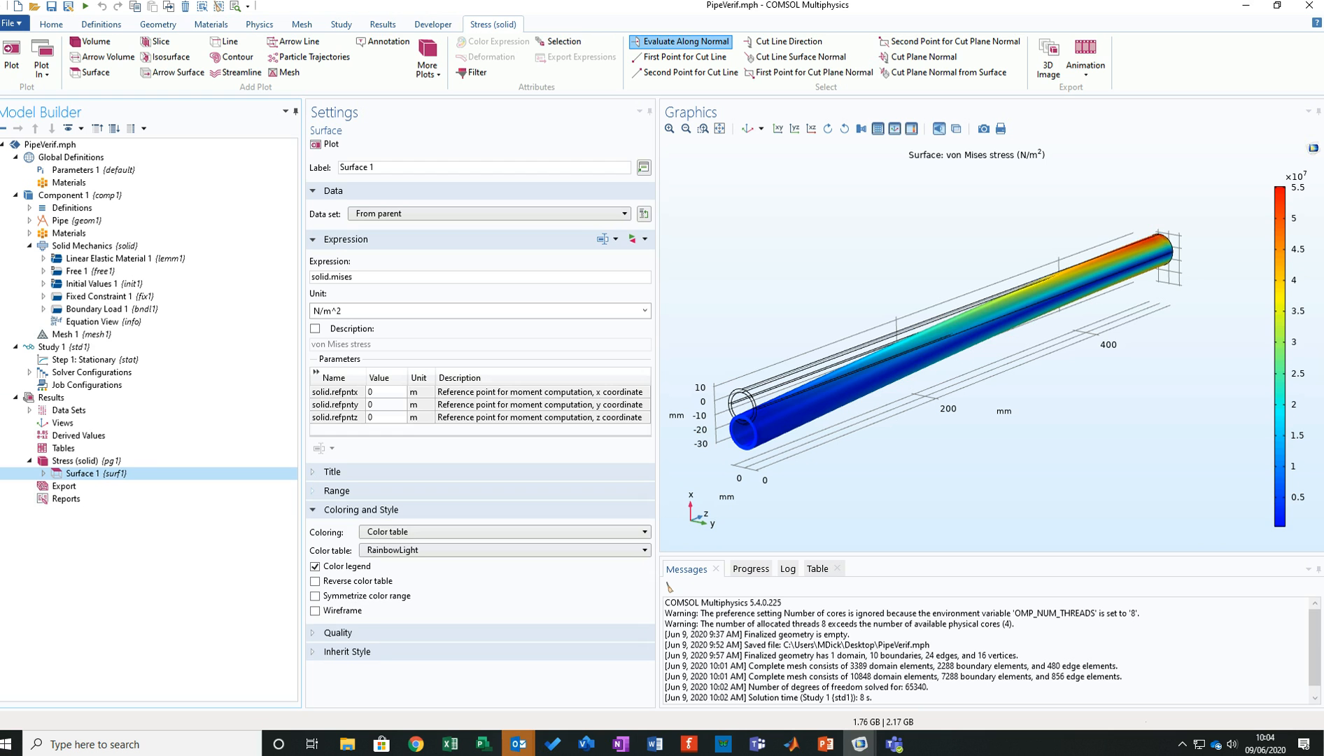
pyautogui.click(334, 490)
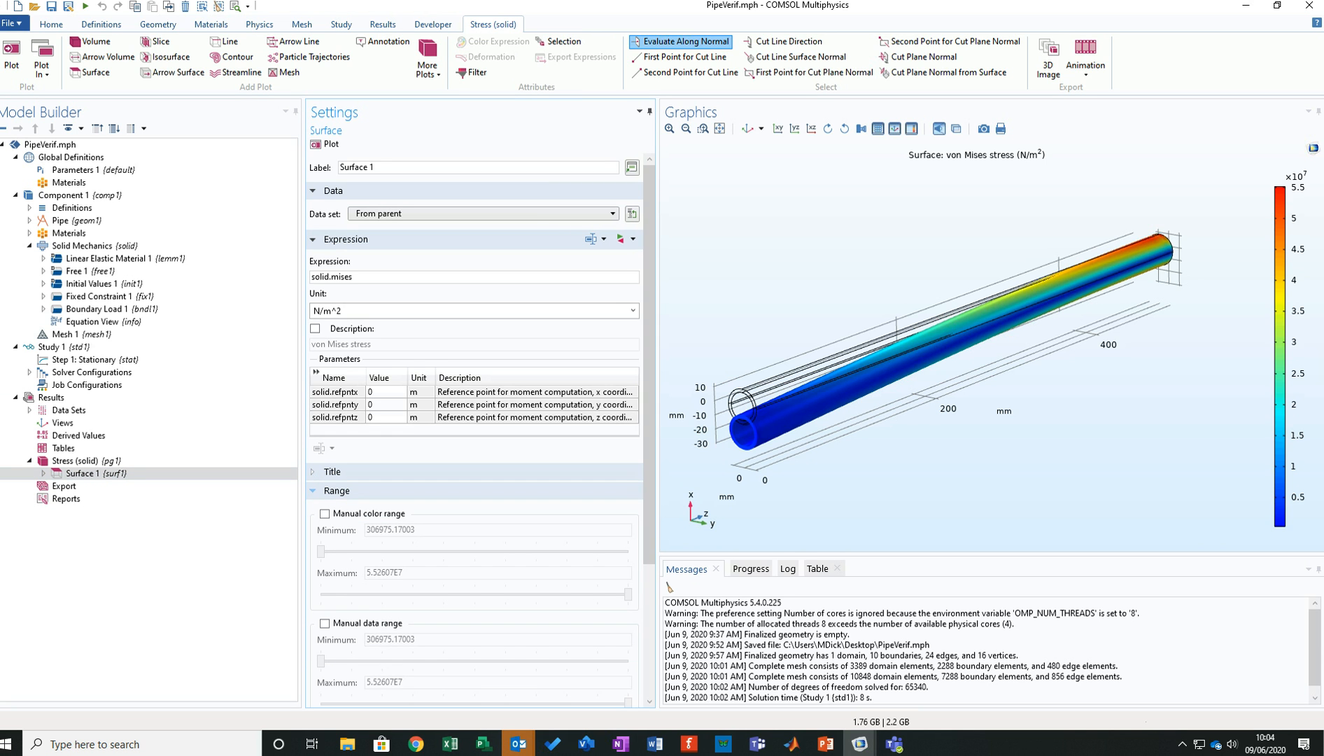
pyautogui.click(337, 491)
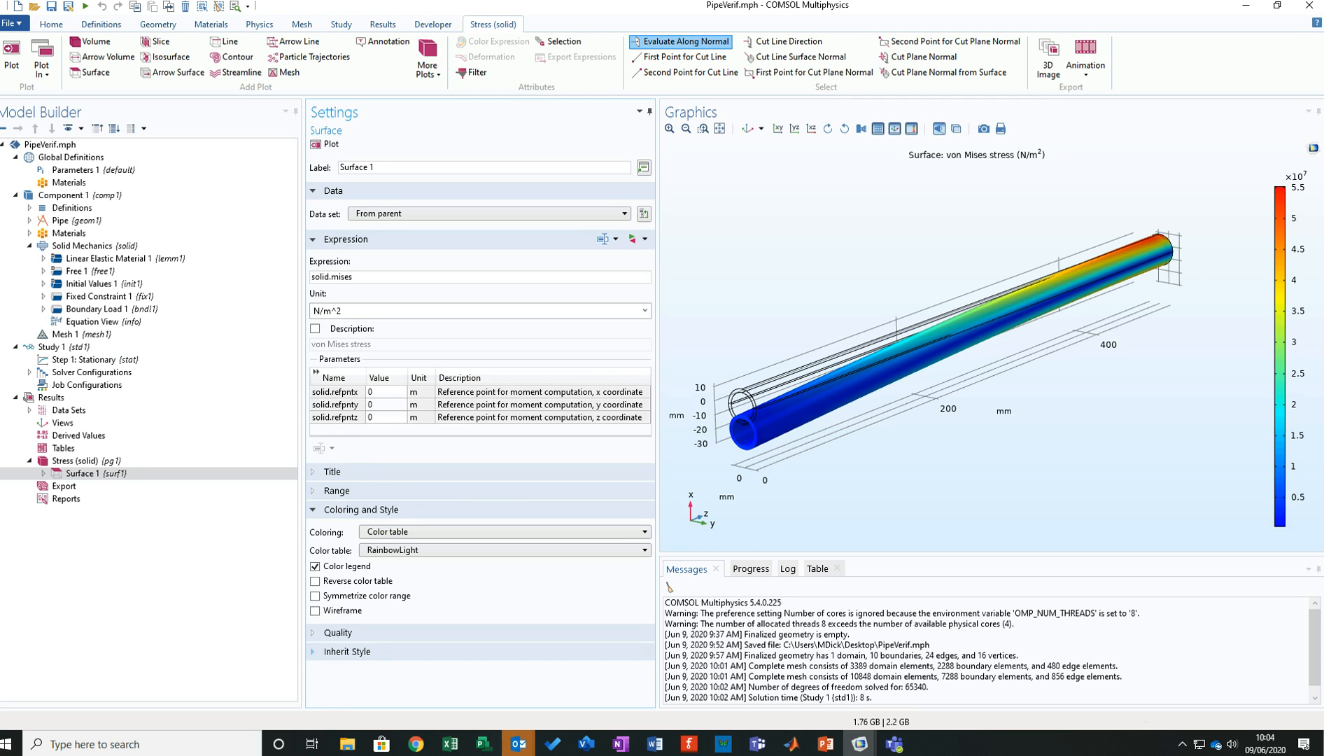
pyautogui.click(347, 652)
pyautogui.scroll(-1, 347, 652)
pyautogui.click(338, 590)
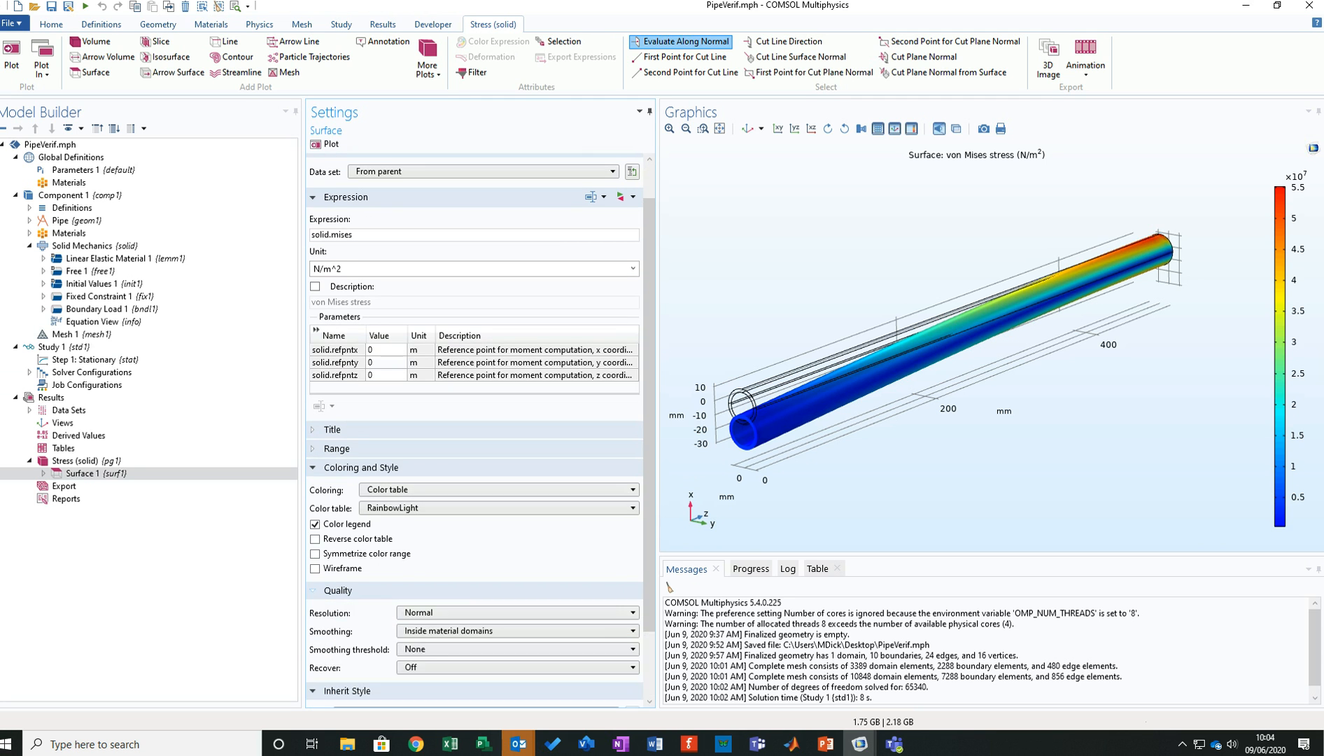
pyautogui.scroll(-2, 481, 429)
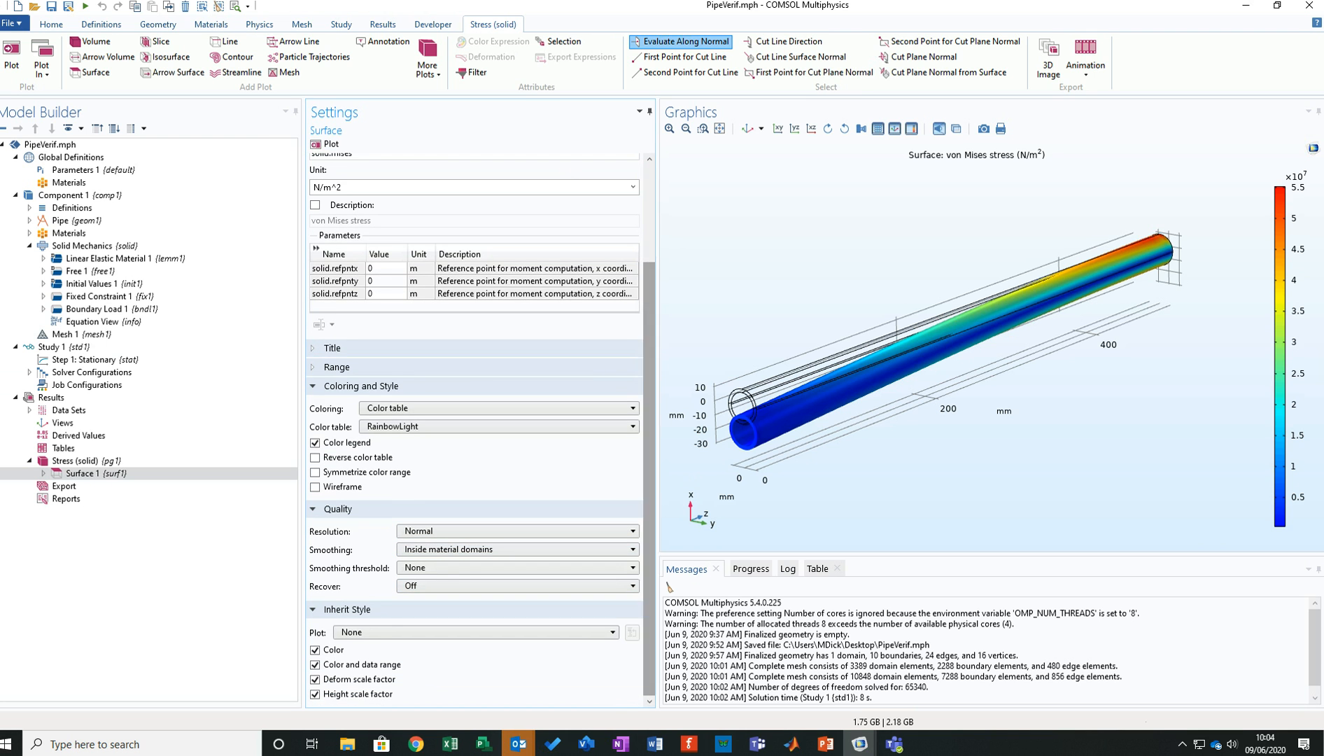
pyautogui.scroll(3, 481, 430)
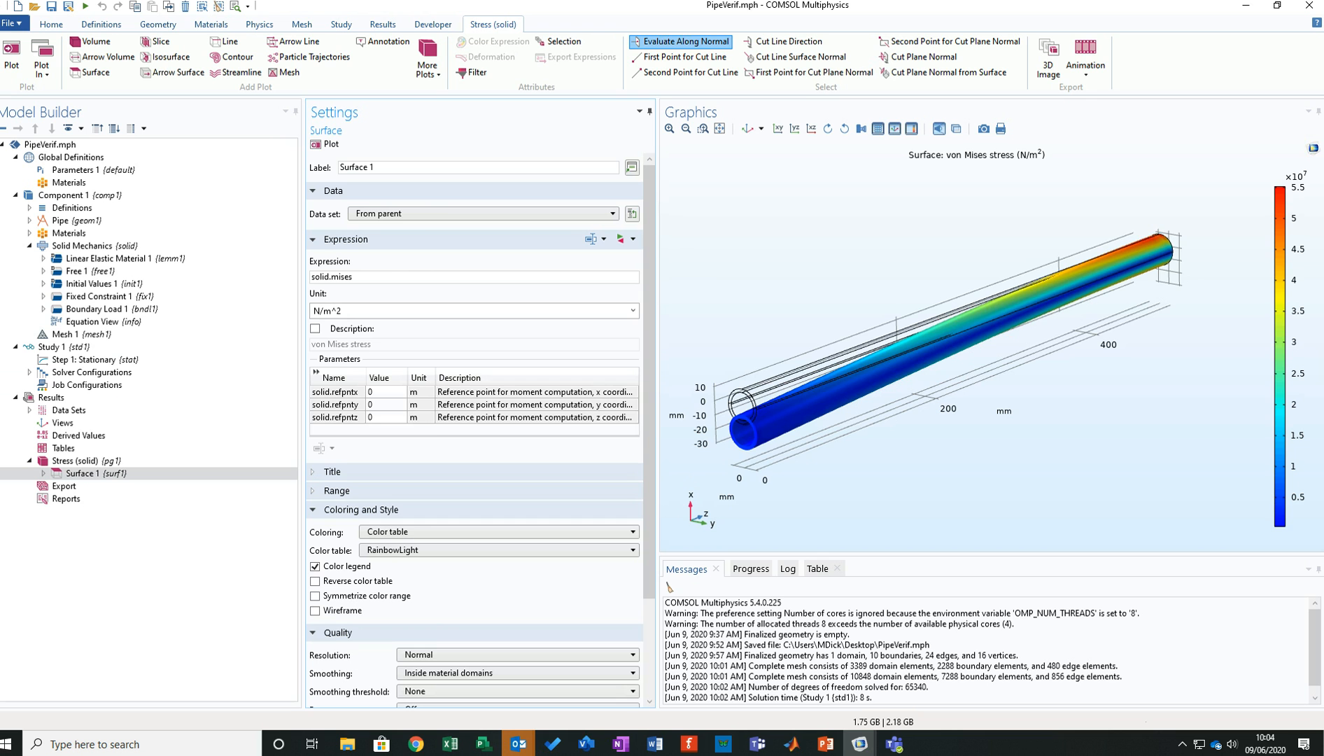
# Inspect the deflected pipe's stress plot and examine the results table, solver log and progress output.
pyautogui.moveTo(903, 420); pyautogui.dragTo(963, 406)
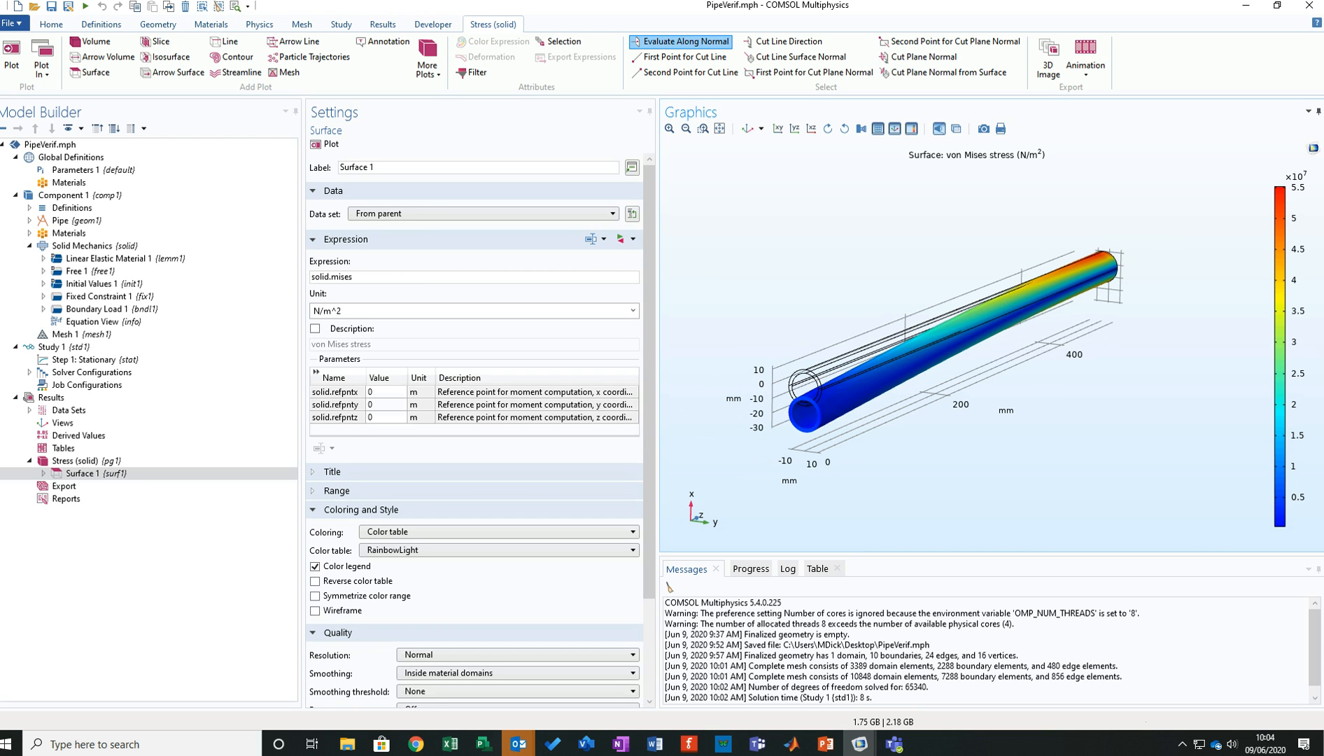
pyautogui.scroll(2, 980, 336)
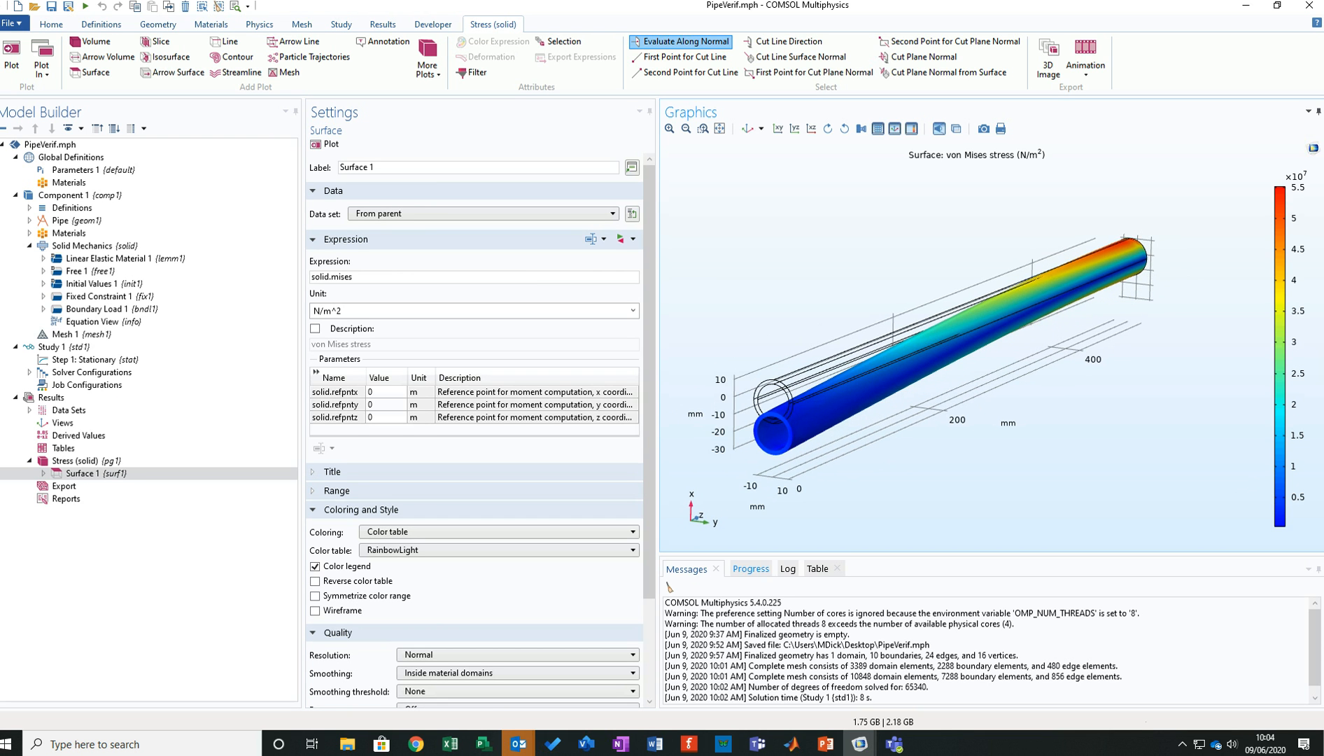
pyautogui.click(750, 568)
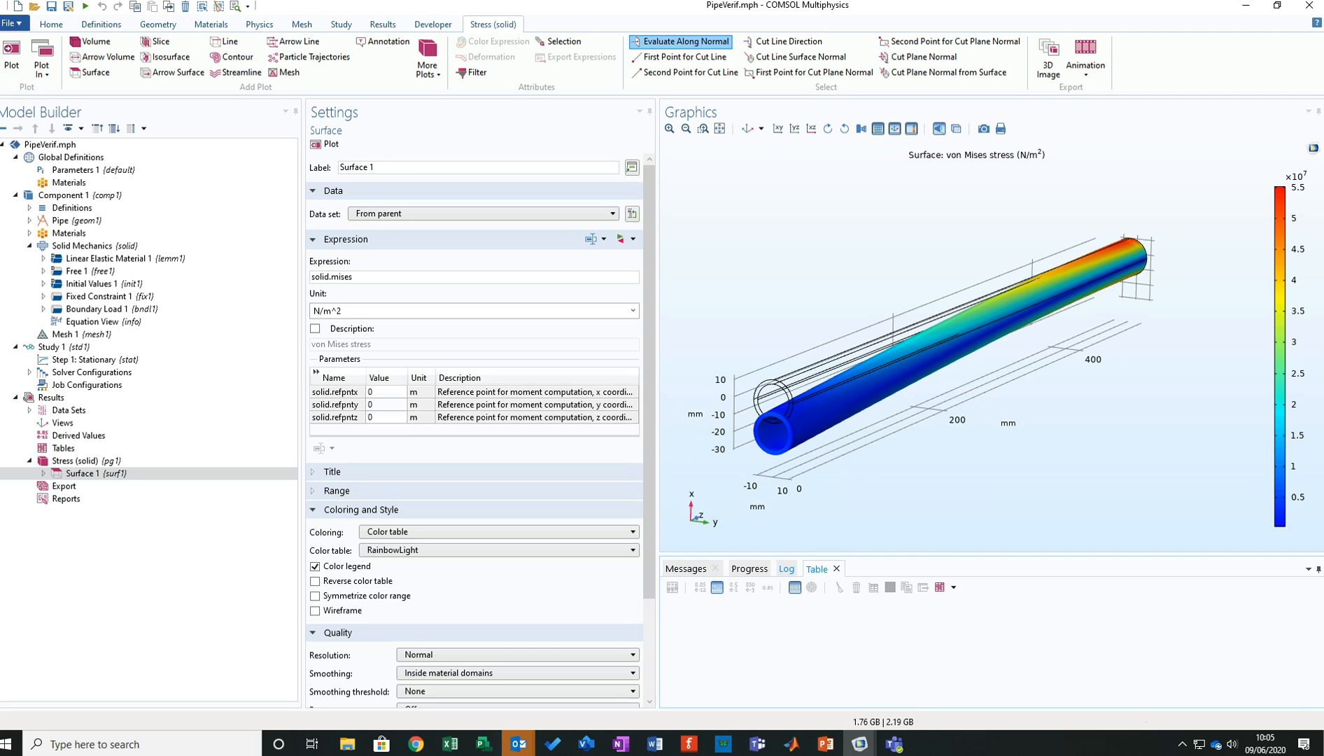
pyautogui.click(787, 569)
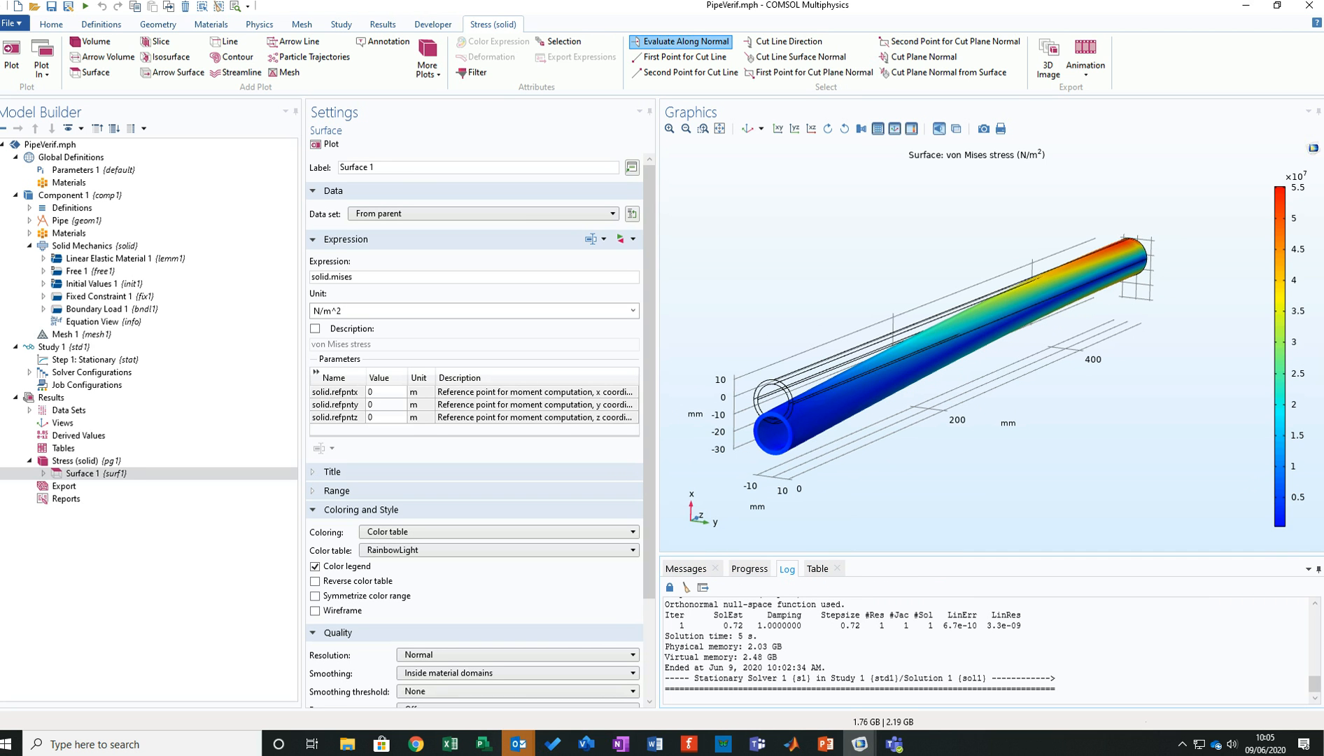
pyautogui.moveTo(943, 625); pyautogui.dragTo(972, 625)
pyautogui.click(750, 569)
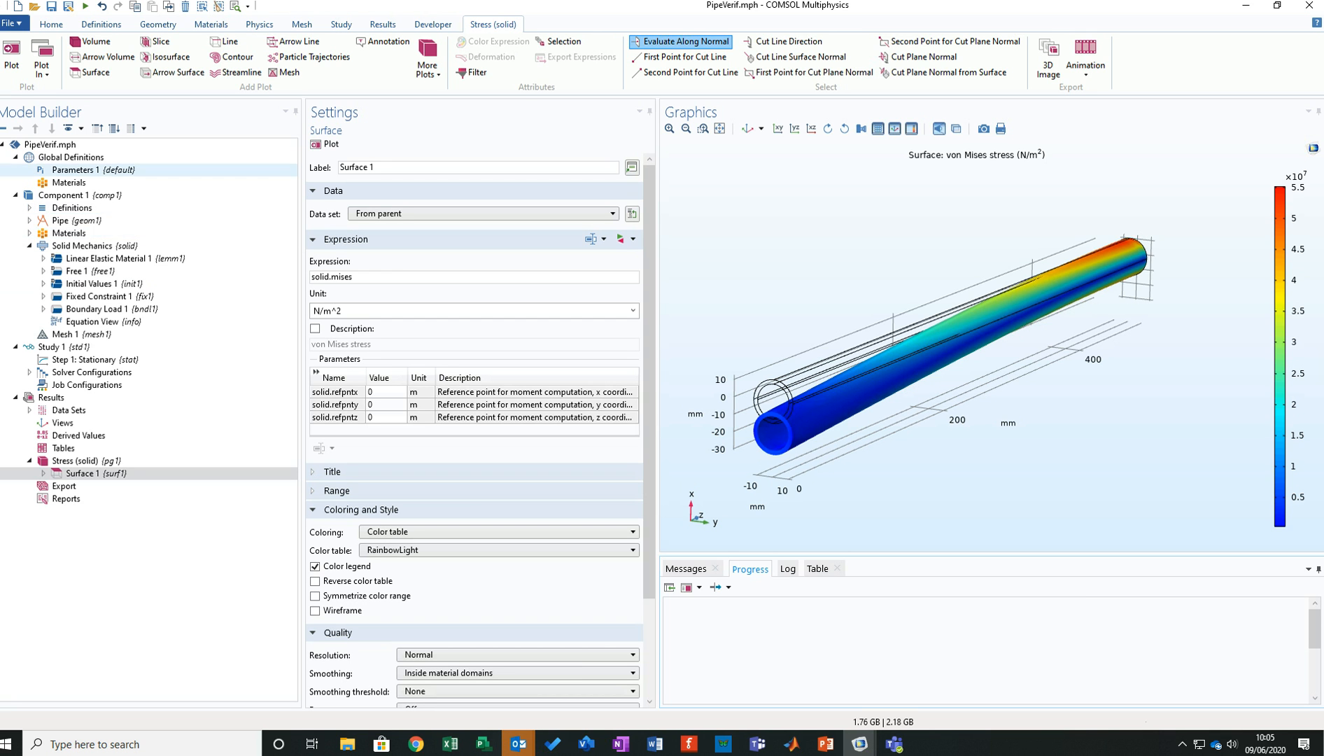
# Check the StressC value in Parameters 1 against the von Mises stress plot.
pyautogui.click(76, 170)
pyautogui.click(581, 306)
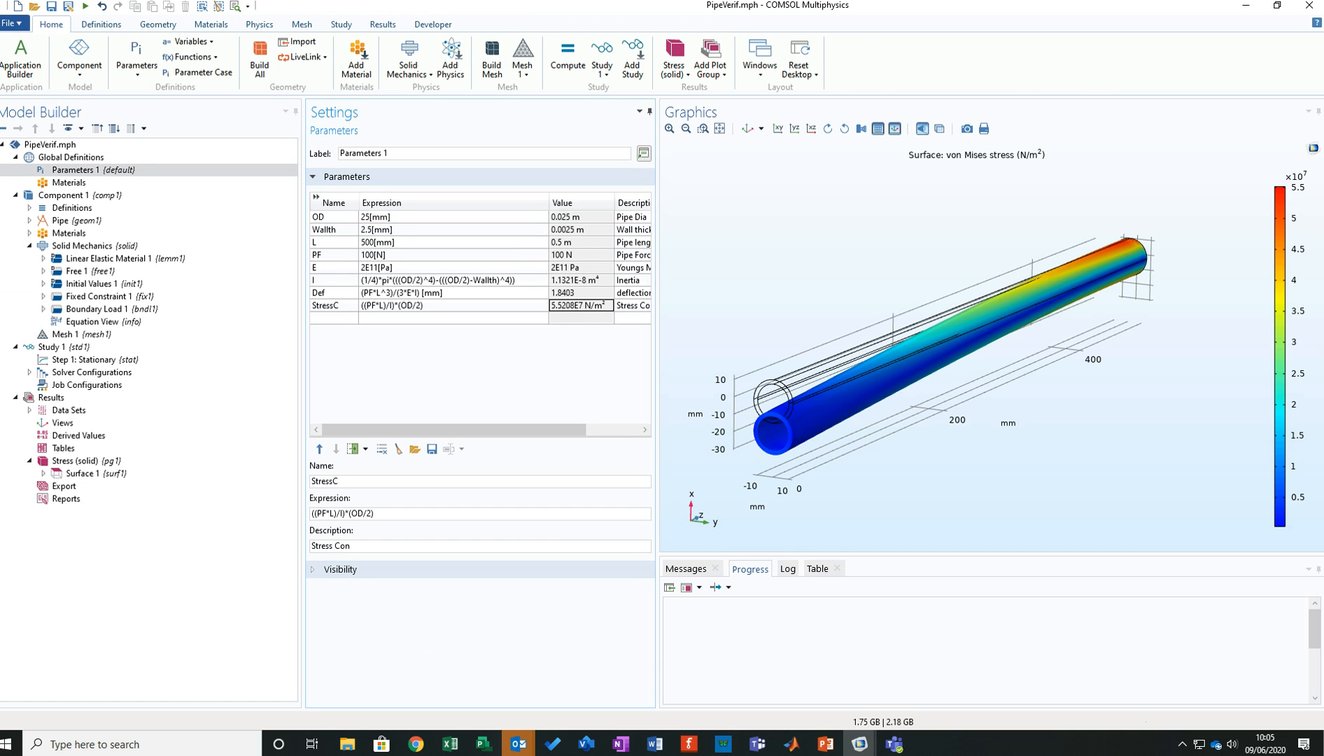
pyautogui.click(991, 348)
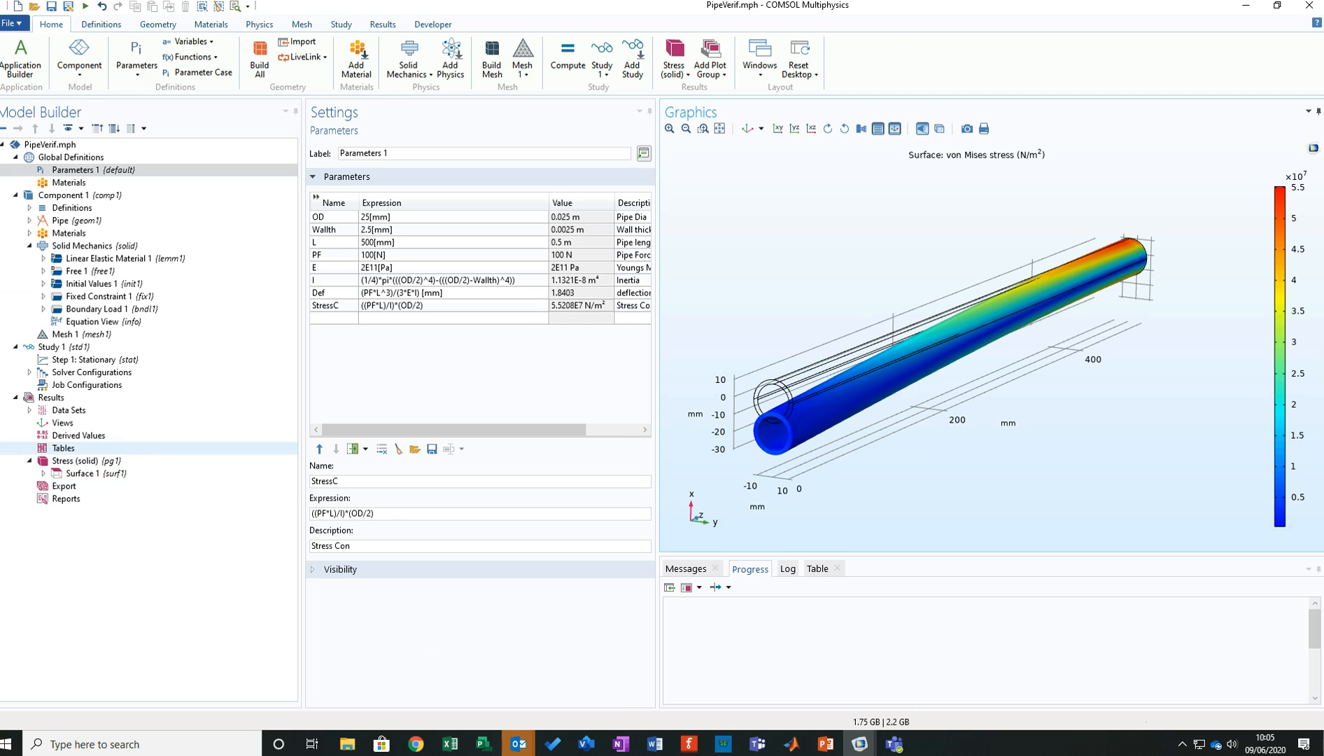
# Add a 3D plot group to Results and label it Diflection.
pyautogui.click(29, 460)
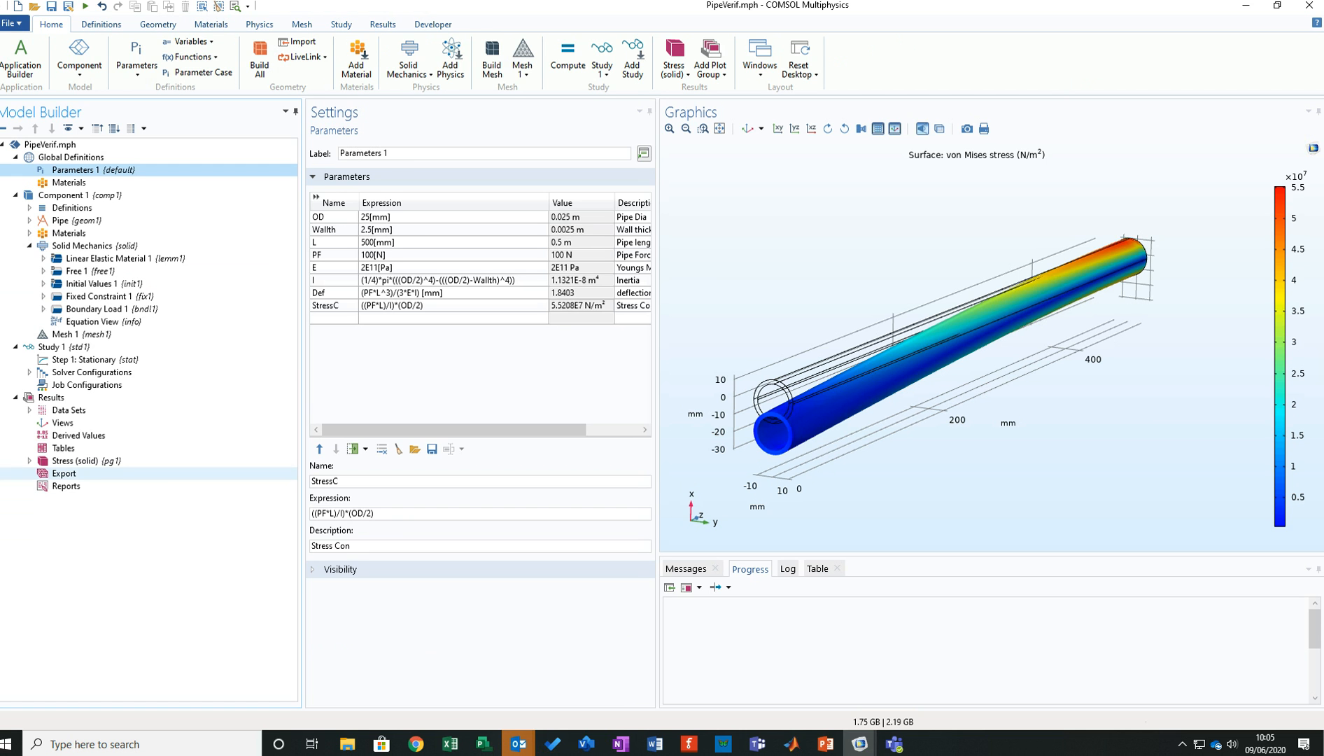
pyautogui.rightClick(50, 397)
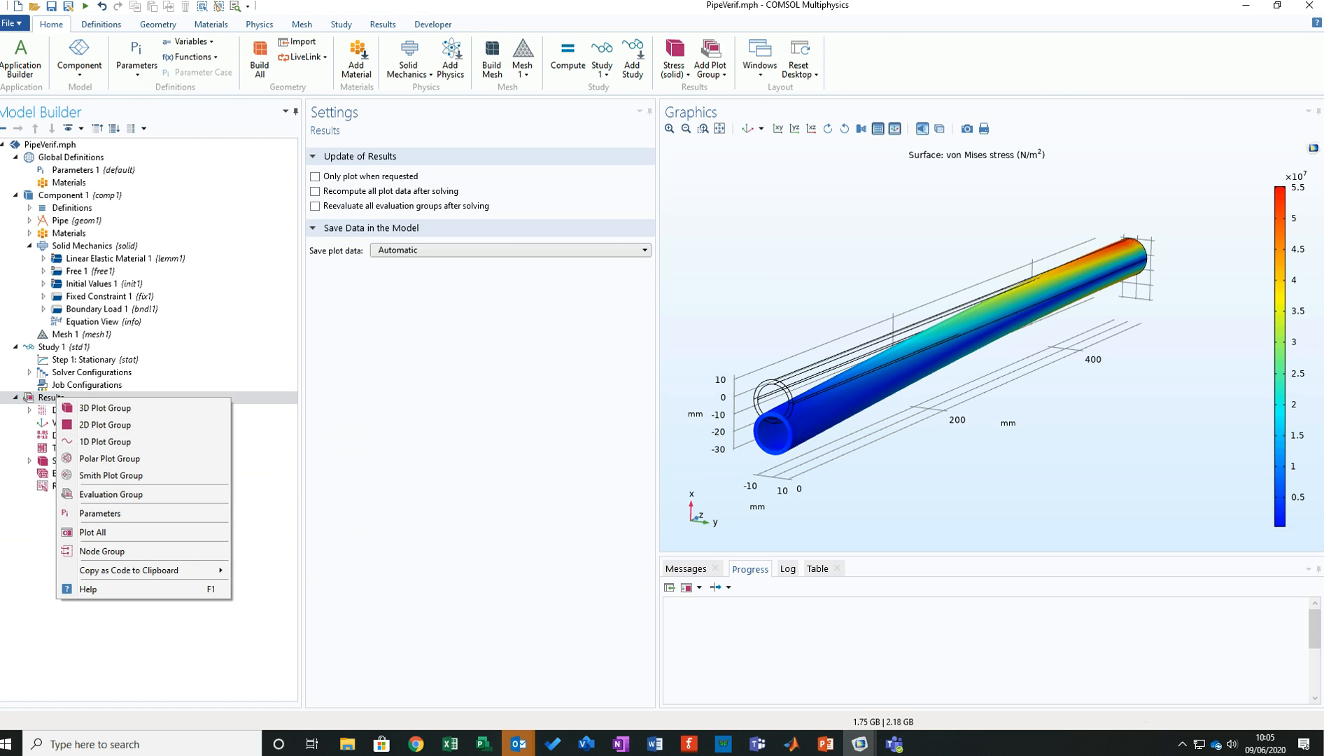
pyautogui.click(105, 408)
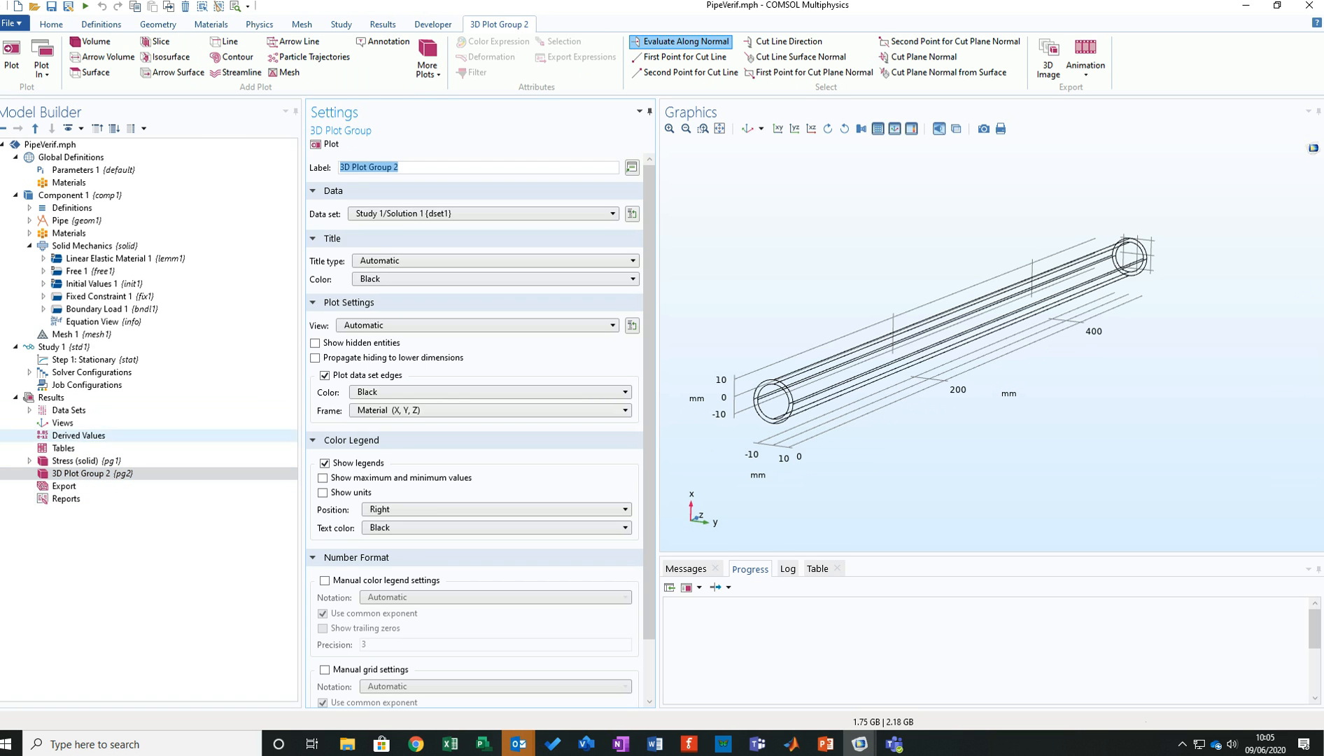
pyautogui.write('Diflection')
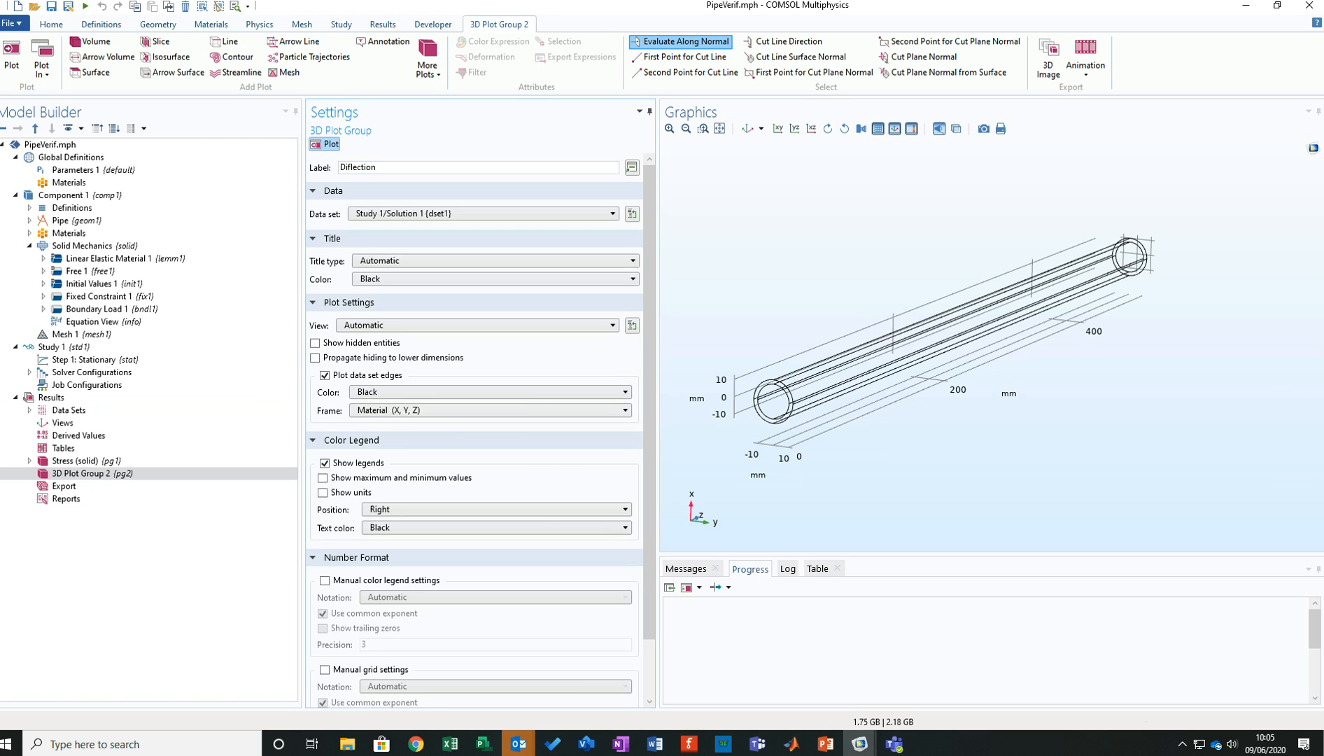
pyautogui.press('Return')
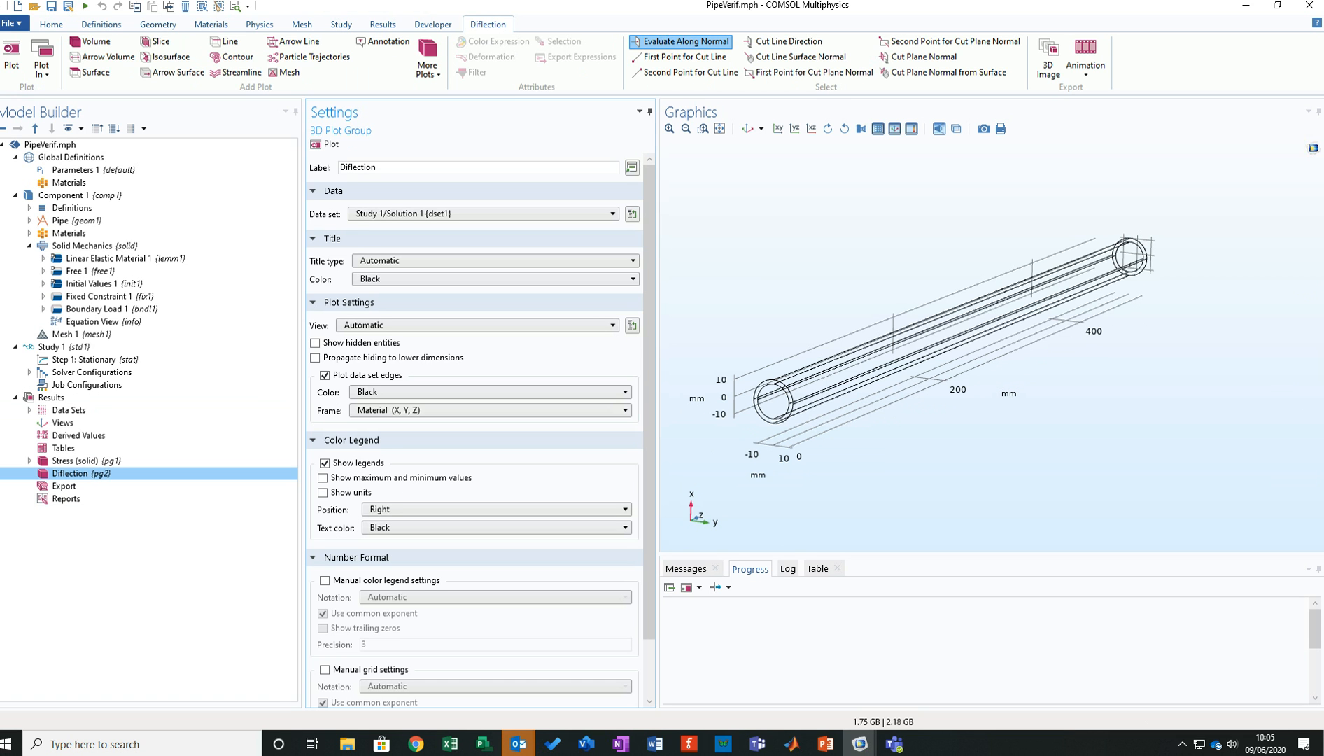
# Add a surface plot of total displacement (solid.disp) in mm to the Diflection group and plot it on the pipe.
pyautogui.rightClick(98, 473)
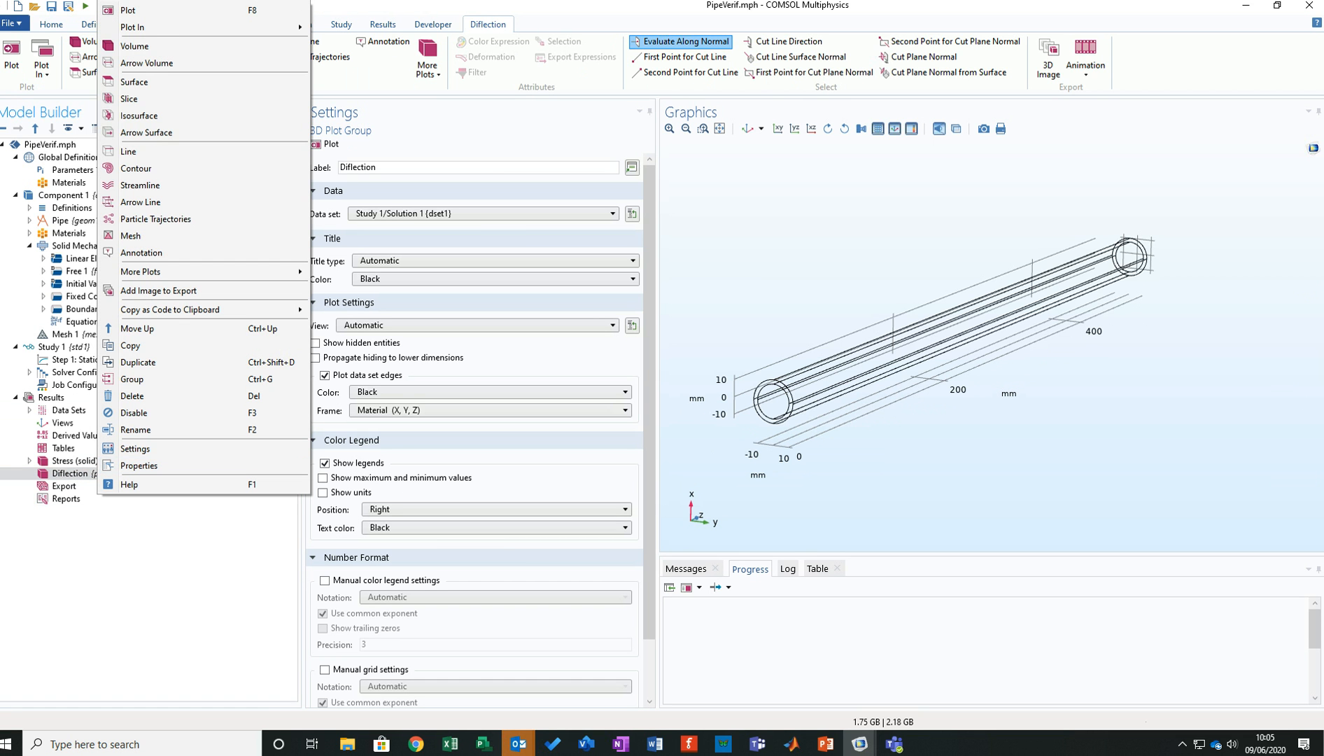
pyautogui.click(134, 82)
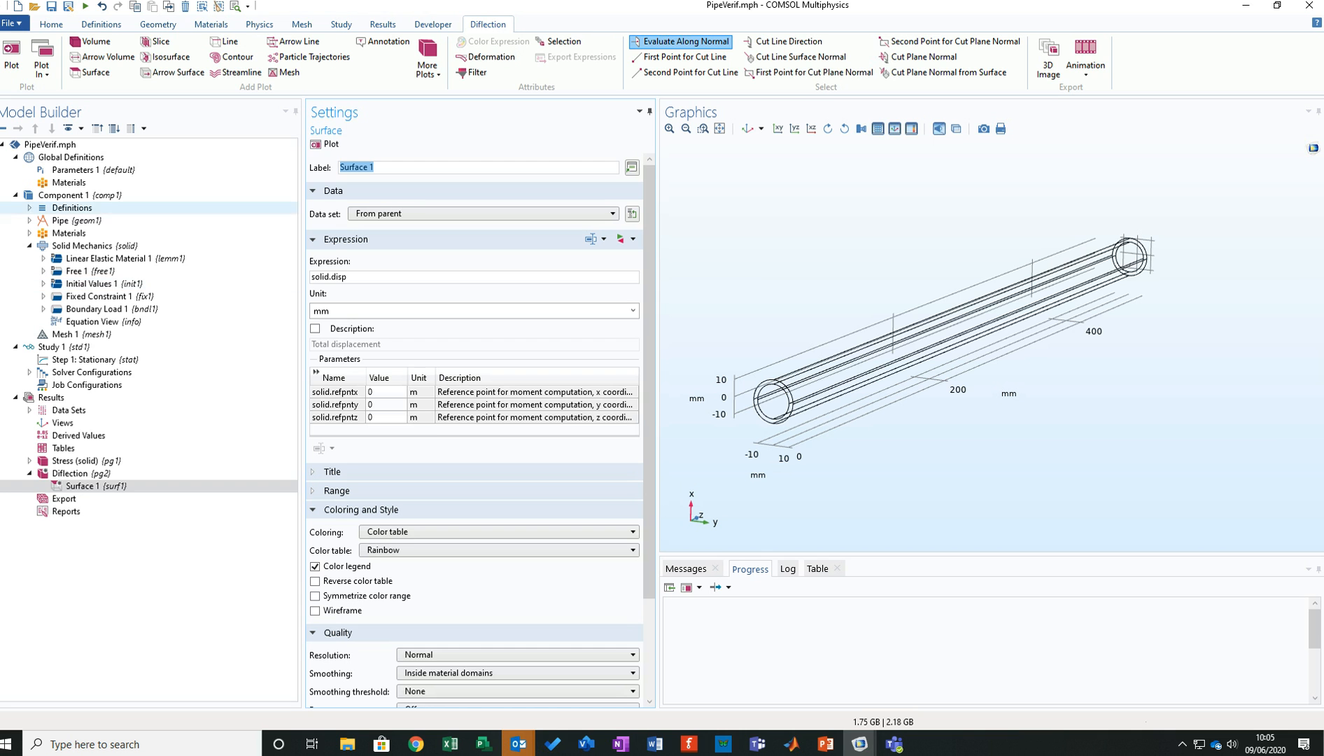
pyautogui.click(326, 143)
pyautogui.moveTo(896, 378); pyautogui.dragTo(875, 402)
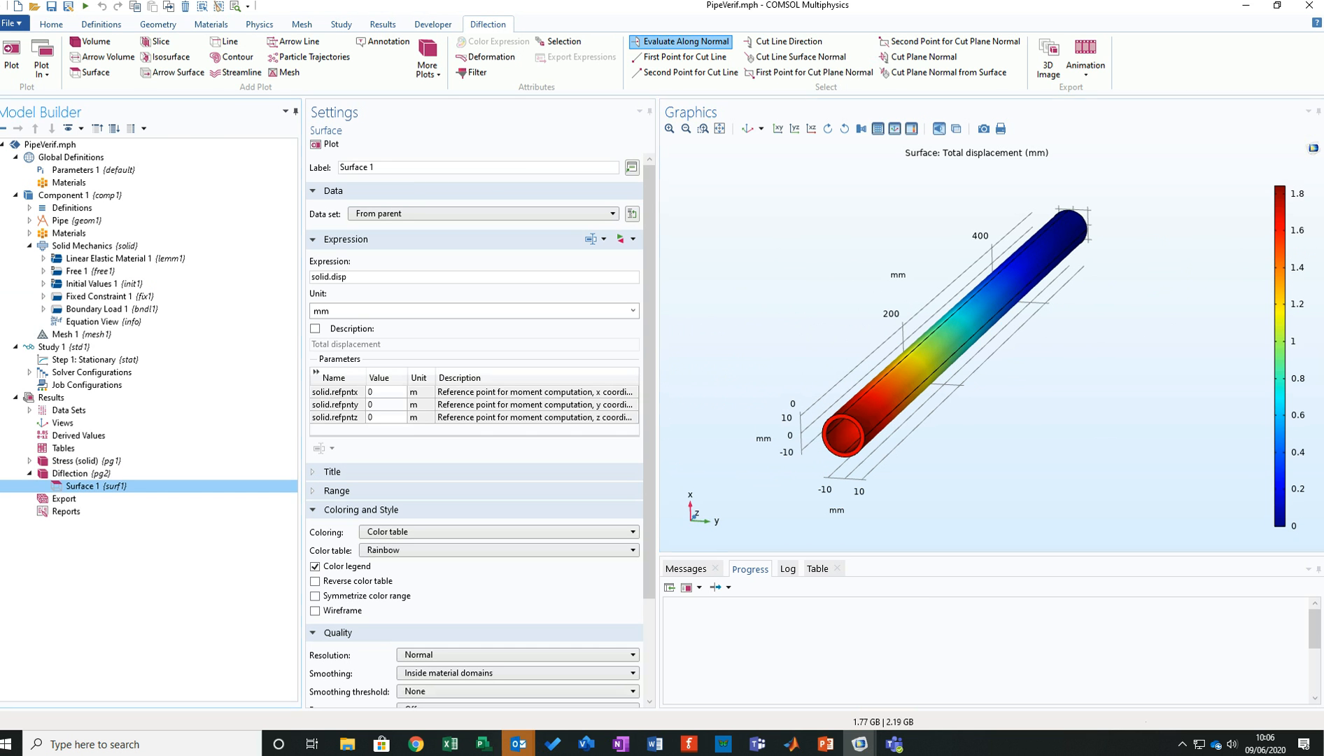
# Add a Deformation to the Diflection group's Surface 1 and inspect the deflected pipe.
pyautogui.rightClick(86, 484)
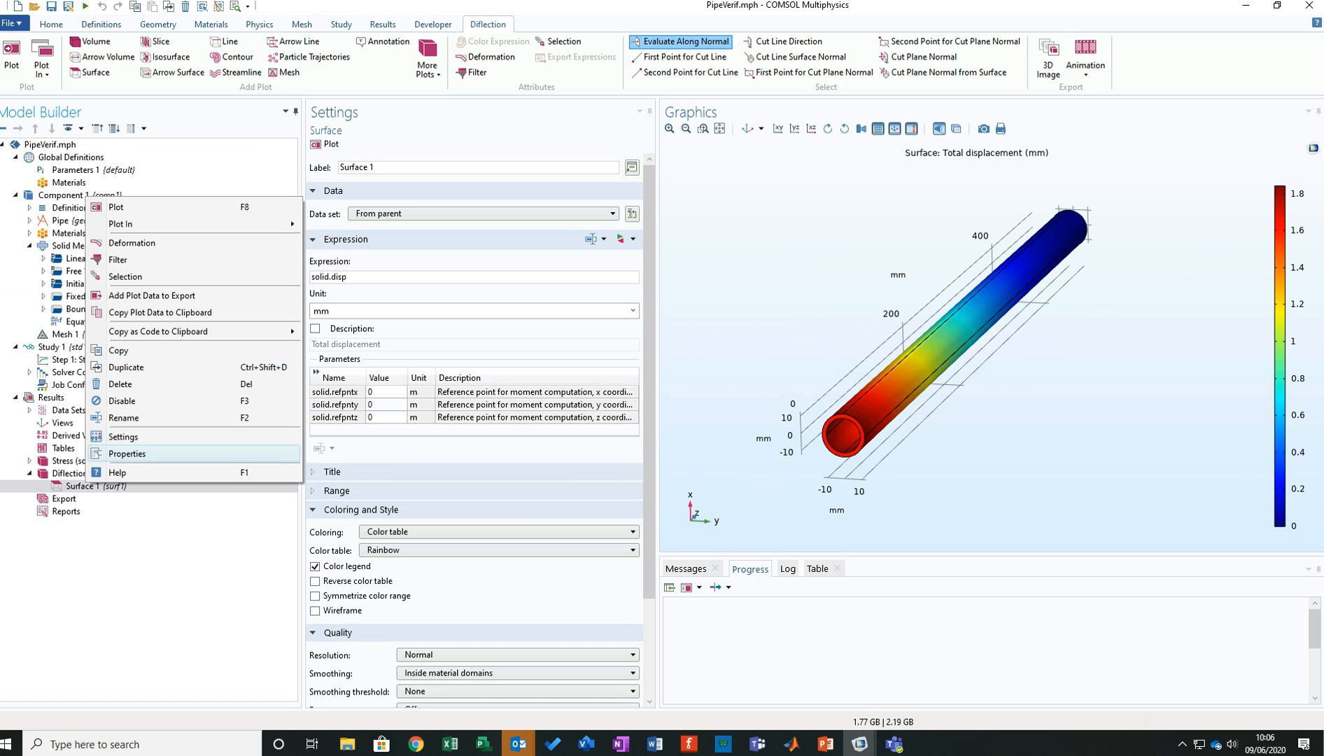
pyautogui.click(133, 243)
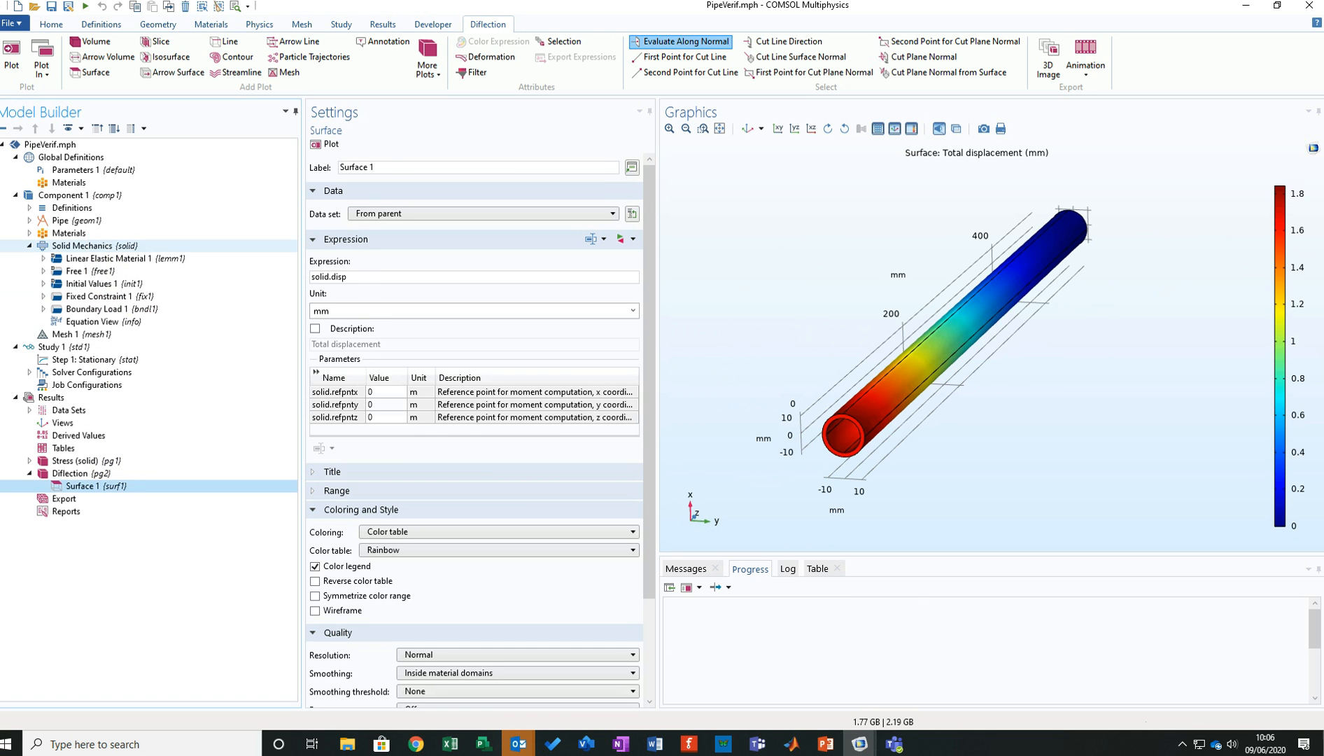
pyautogui.moveTo(910, 364)
pyautogui.mouseDown()
pyautogui.moveTo(805, 346)
pyautogui.moveTo(903, 381)
pyautogui.moveTo(935, 354)
pyautogui.moveTo(871, 378)
pyautogui.moveTo(908, 389)
pyautogui.mouseUp()
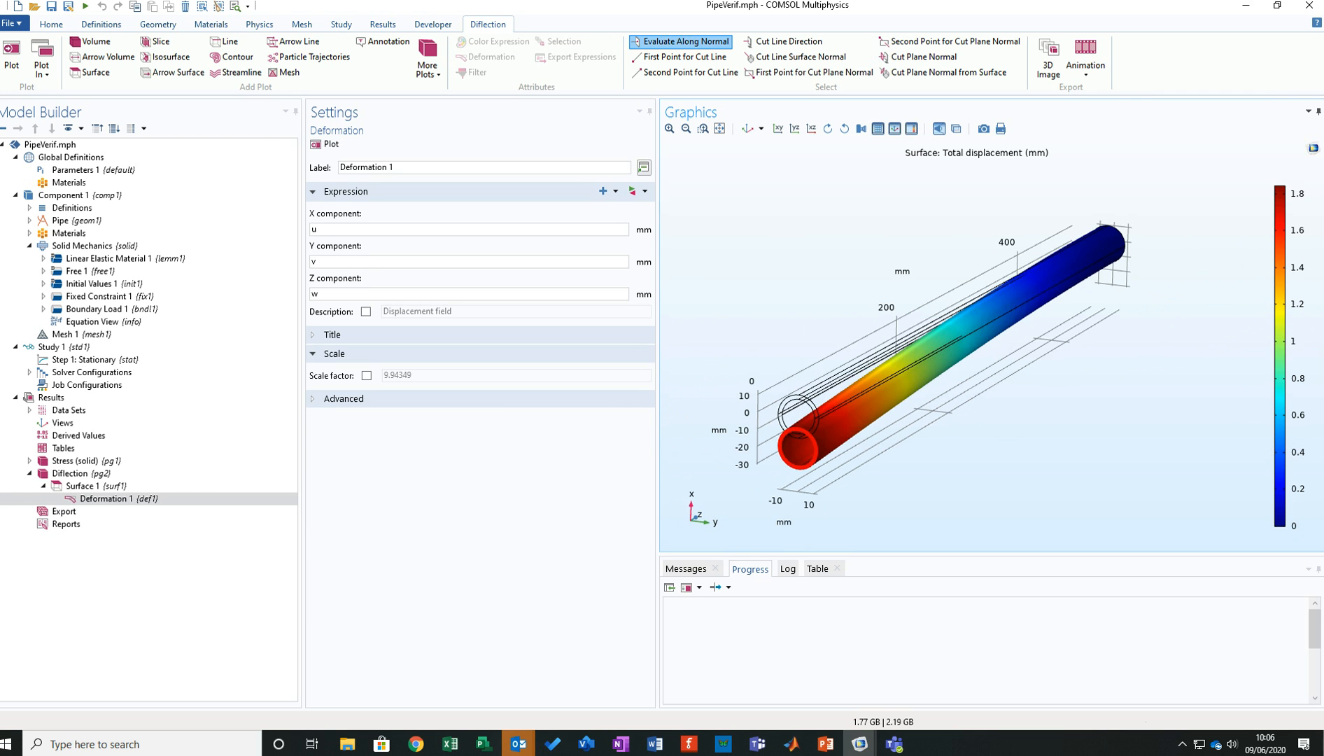
pyautogui.moveTo(909, 388)
pyautogui.mouseDown()
pyautogui.moveTo(829, 370)
pyautogui.moveTo(909, 367)
pyautogui.mouseUp()
pyautogui.moveTo(938, 343); pyautogui.dragTo(942, 392)
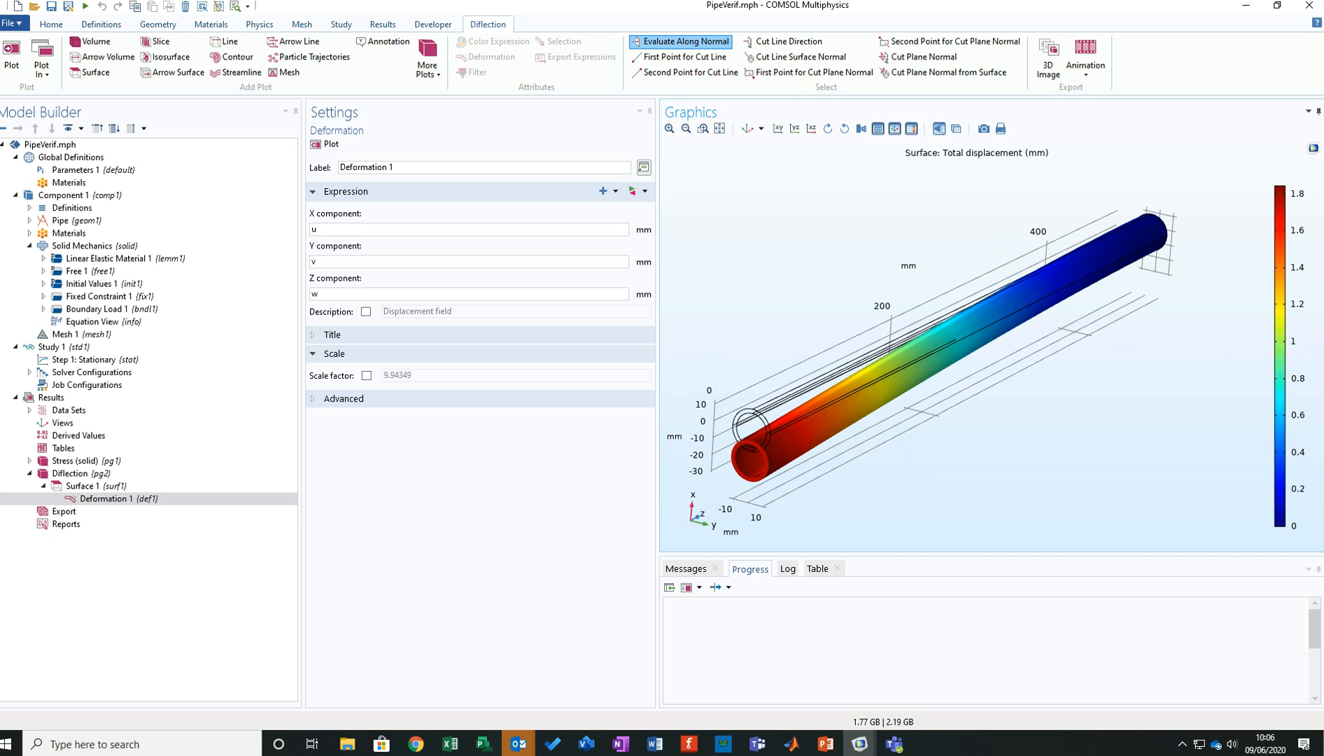
# Try to create and play an animation of the Diflection plot with the player as its target.
pyautogui.click(1086, 68)
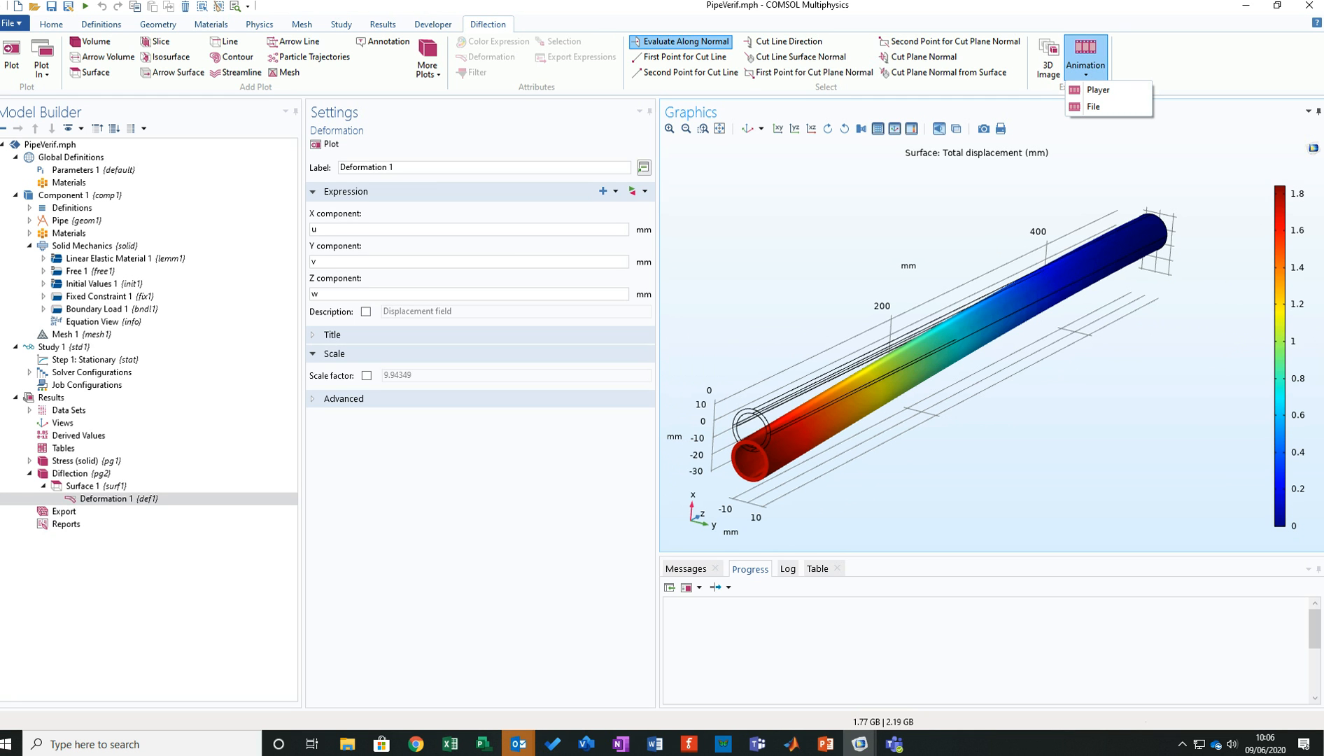
pyautogui.click(1098, 90)
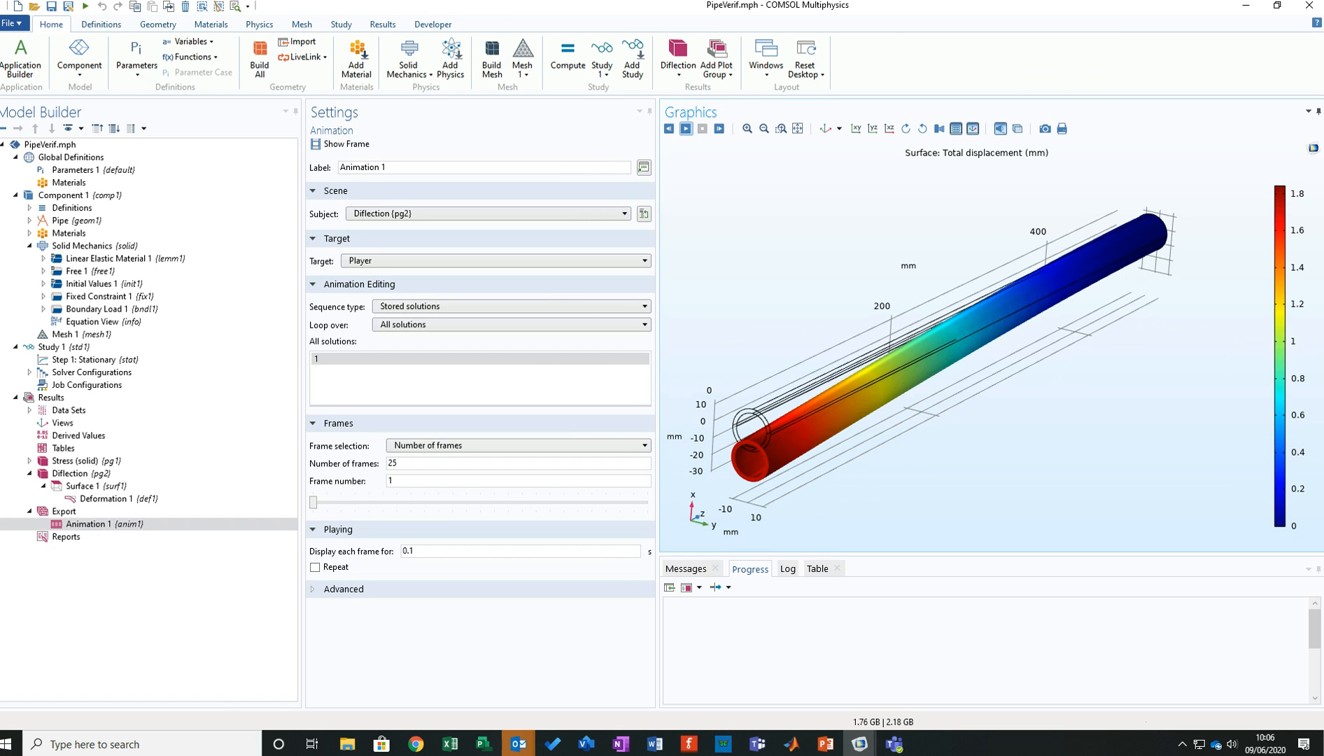
pyautogui.click(686, 129)
pyautogui.click(745, 390)
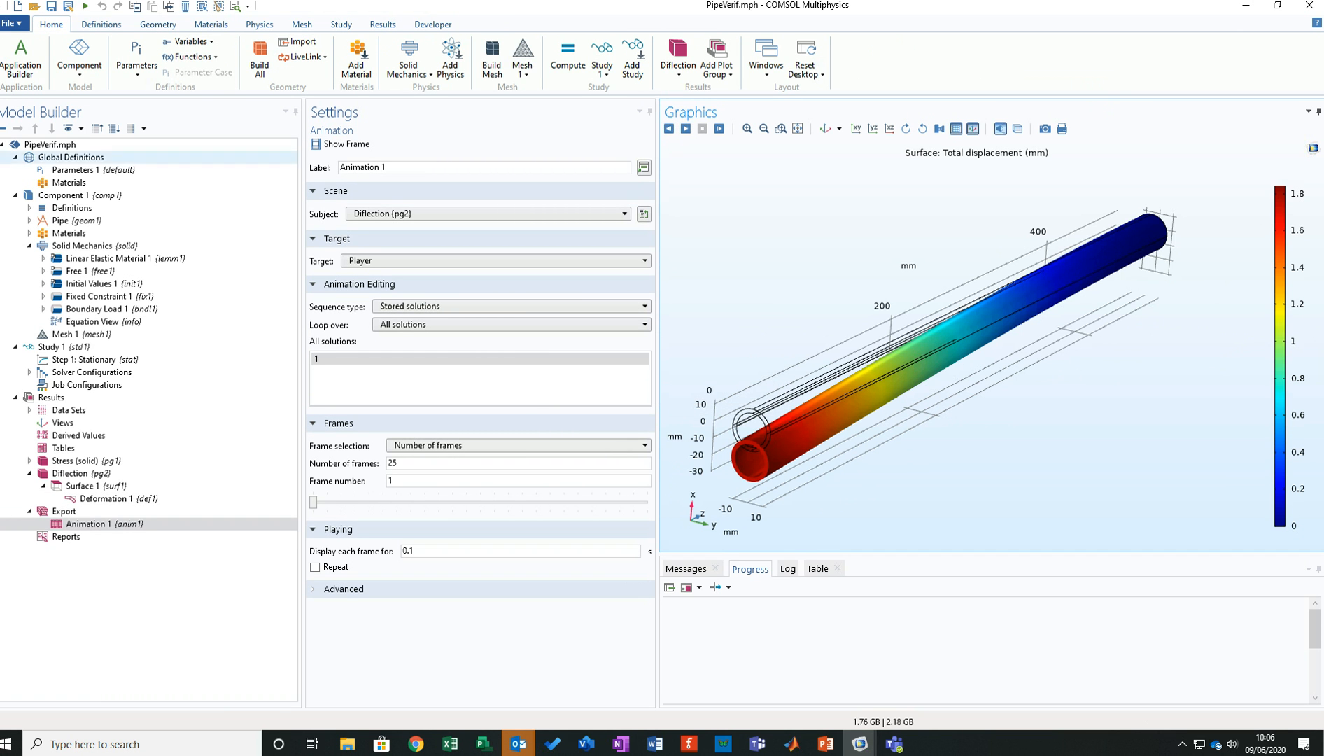
# Try to play the animation with Stress (solid) as its subject.
pyautogui.click(490, 213)
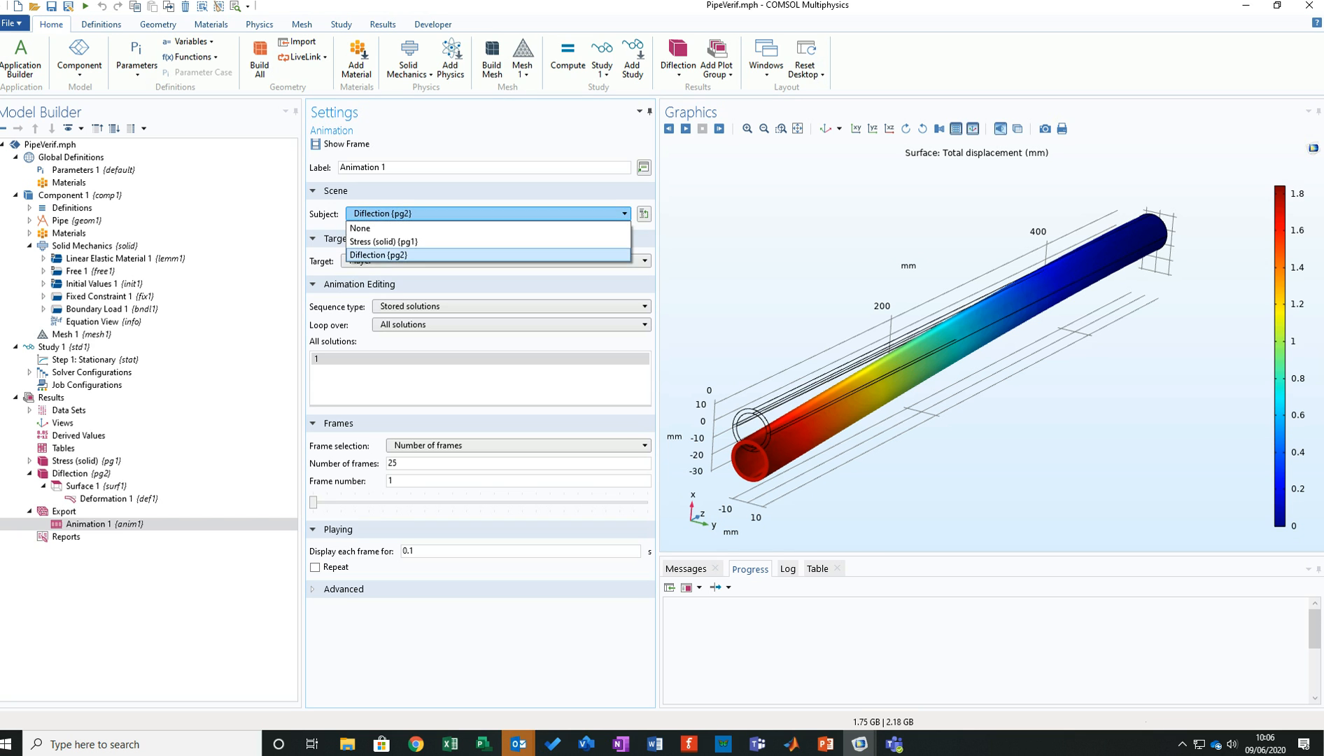
pyautogui.click(406, 241)
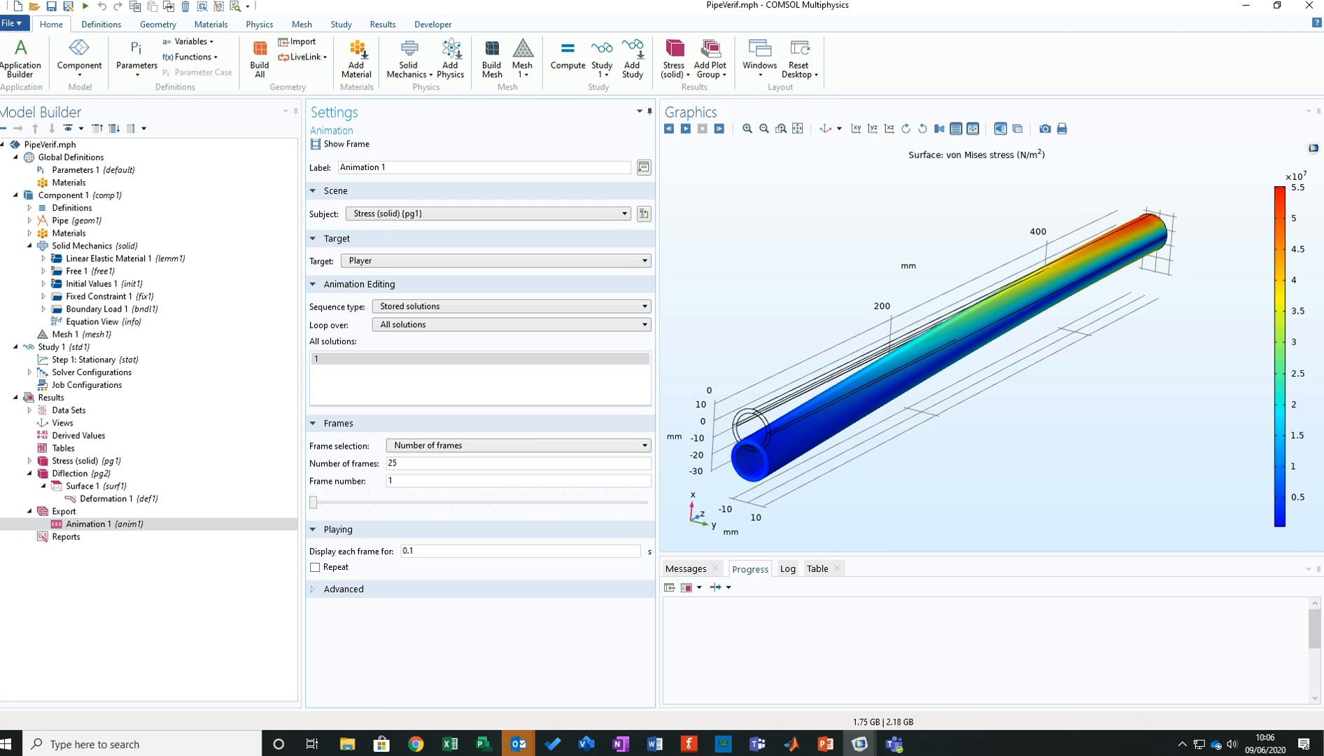
pyautogui.click(686, 129)
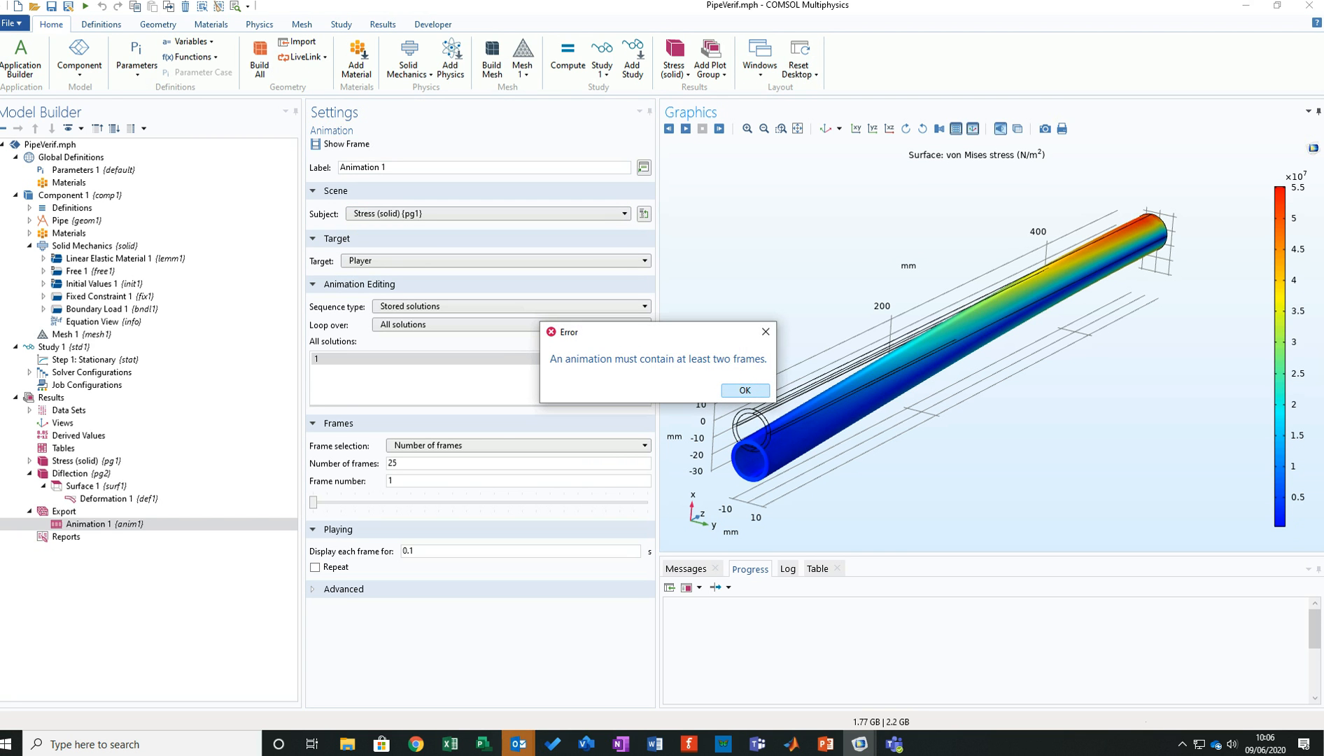
pyautogui.click(744, 390)
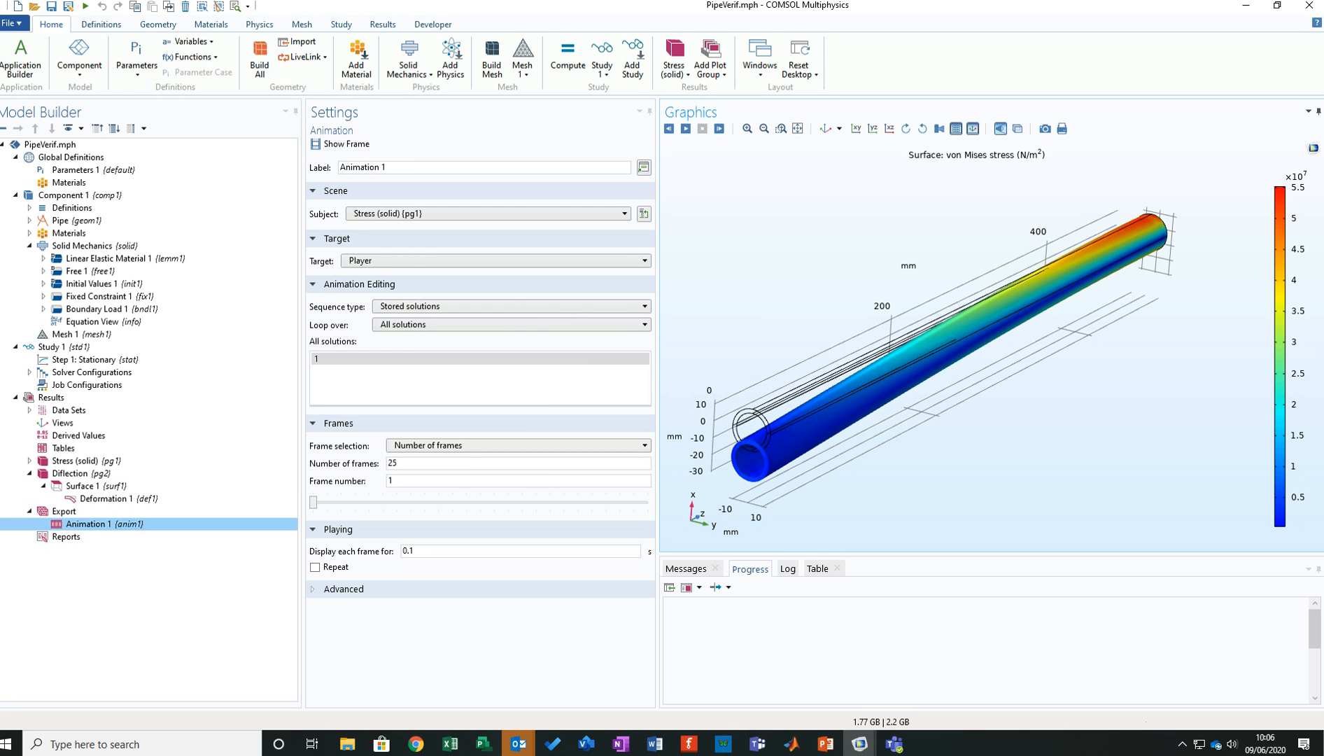
# Delete Animation 1 from the Export node.
pyautogui.rightClick(128, 524)
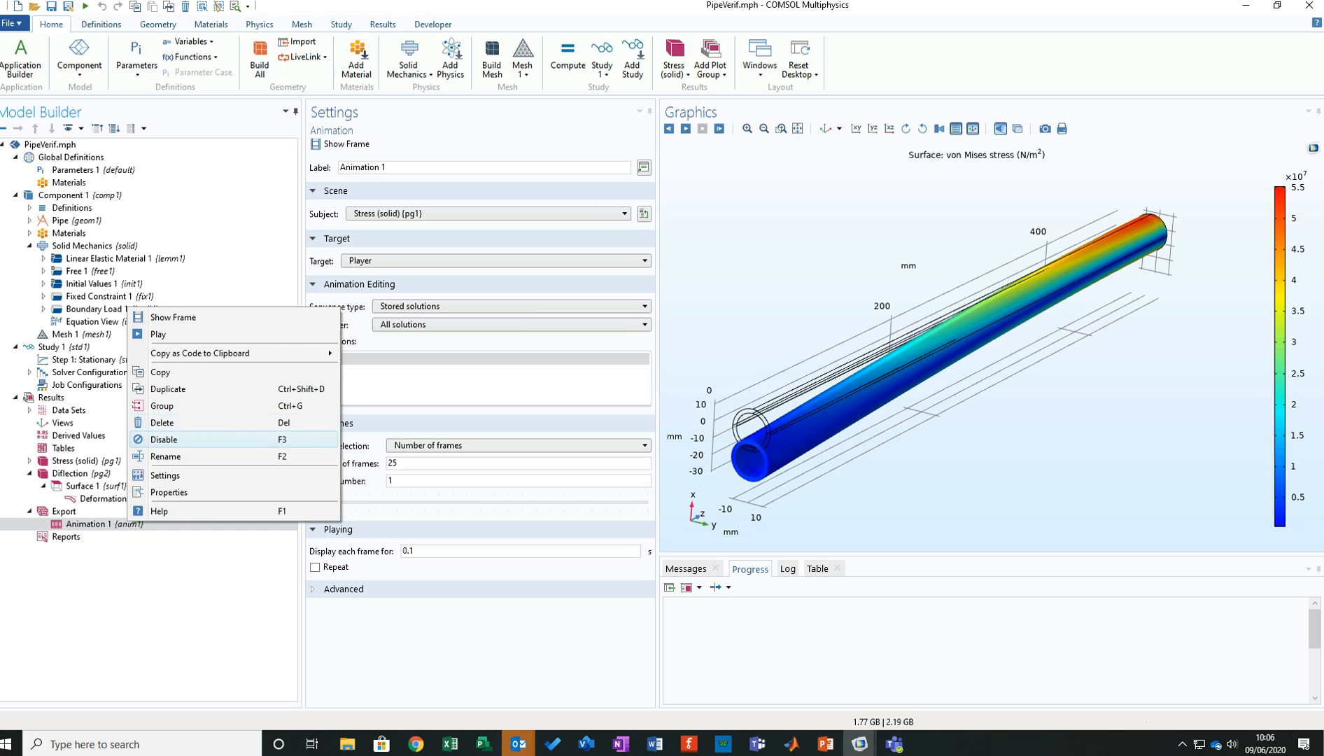
pyautogui.click(163, 422)
pyautogui.click(698, 421)
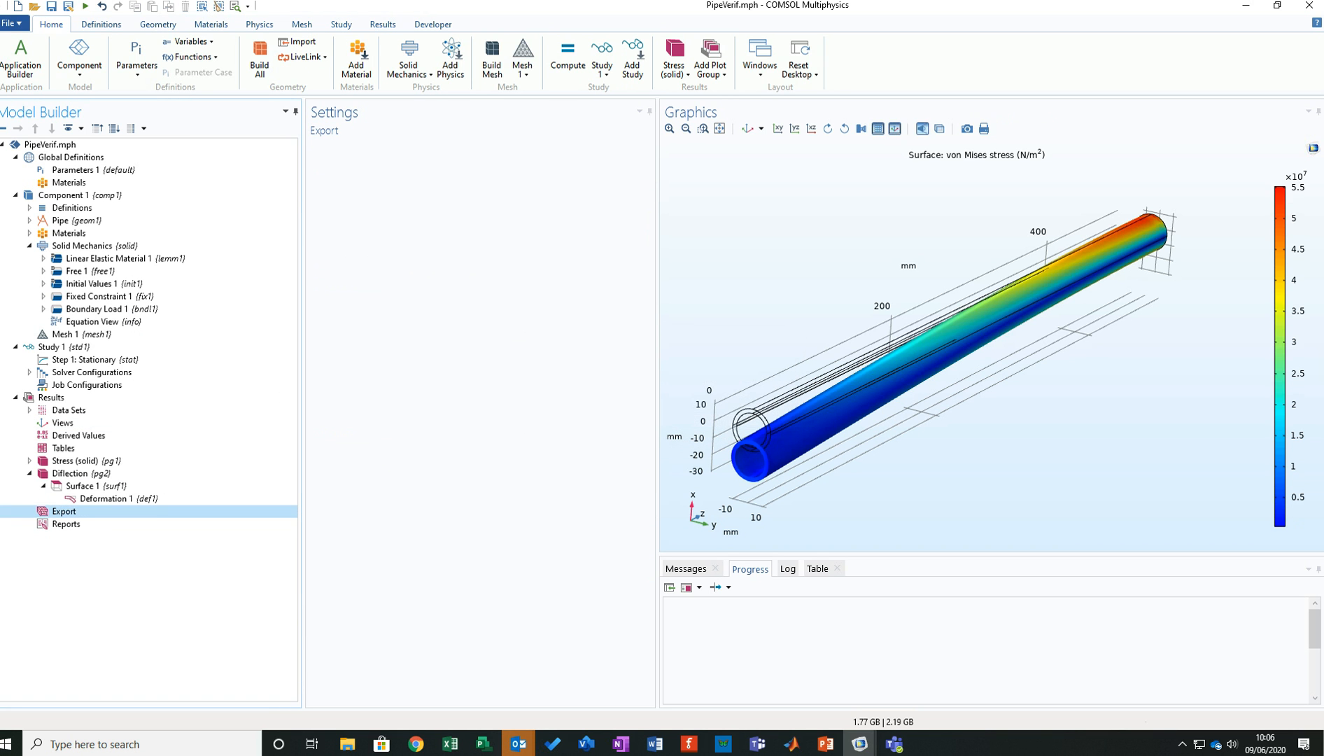
# Review the deformed pipe in the Diflection plot and in the Stress (solid) plot.
pyautogui.click(118, 499)
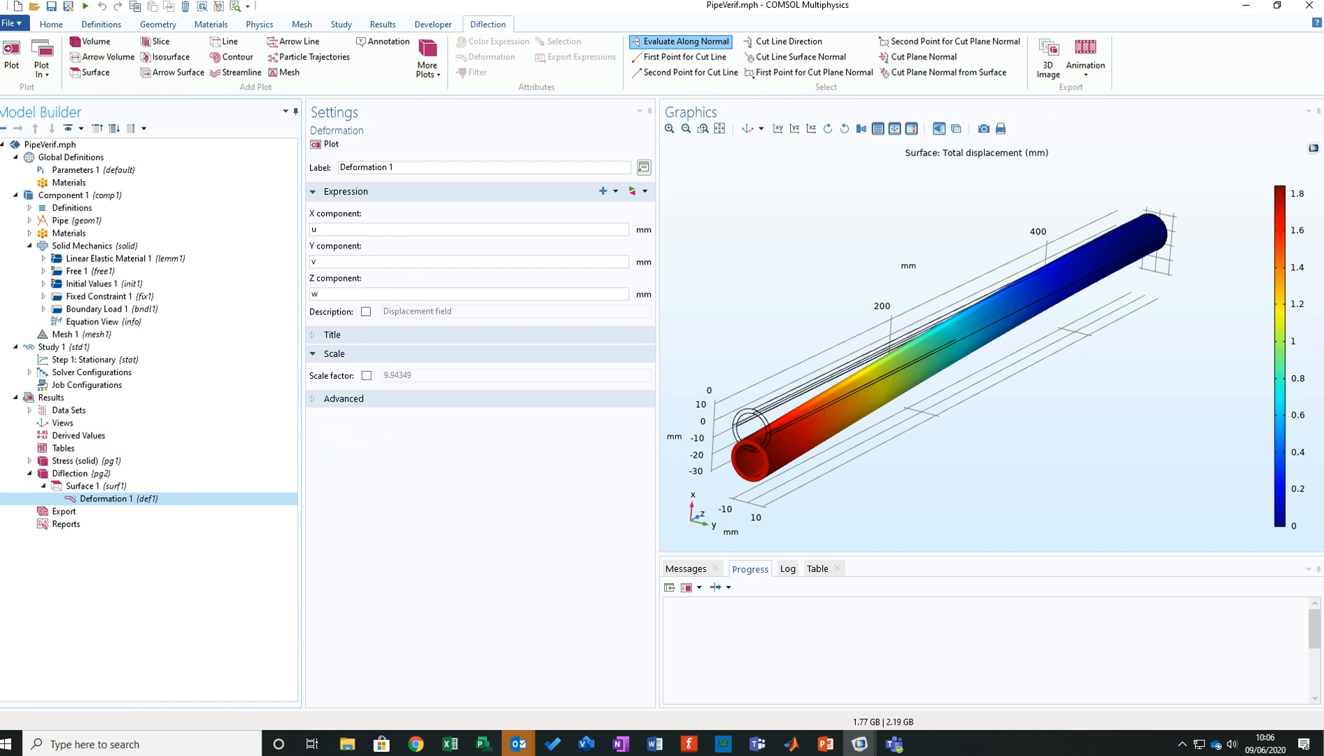
pyautogui.click(1086, 57)
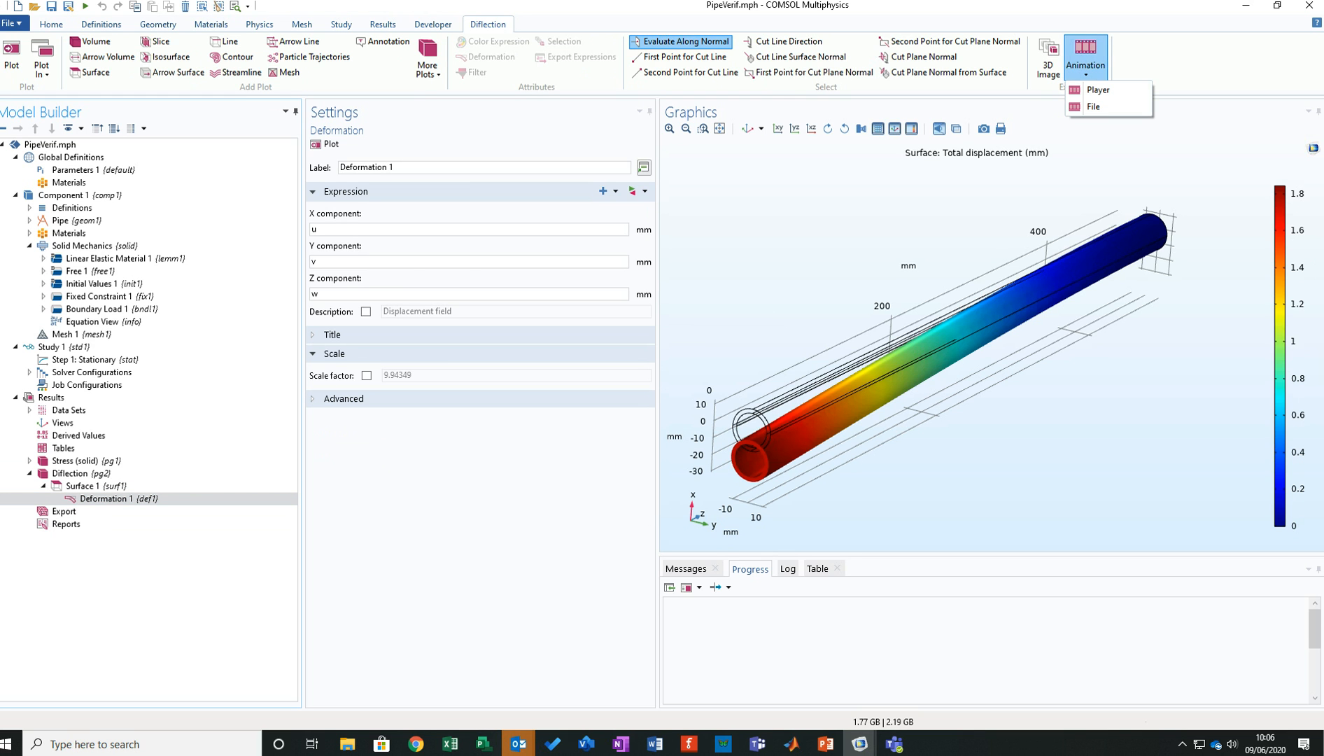
pyautogui.press('Escape')
pyautogui.click(75, 461)
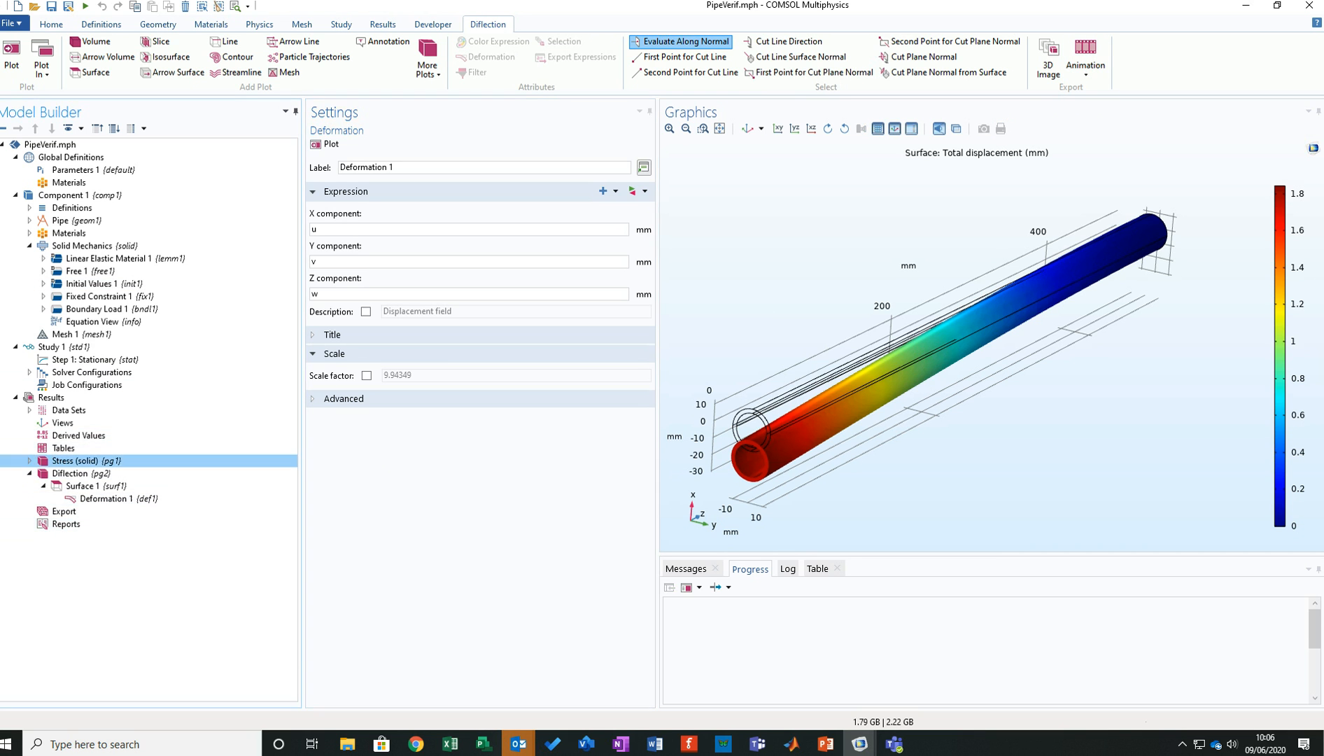
pyautogui.moveTo(931, 392)
pyautogui.mouseDown()
pyautogui.moveTo(844, 371)
pyautogui.moveTo(948, 378)
pyautogui.mouseUp()
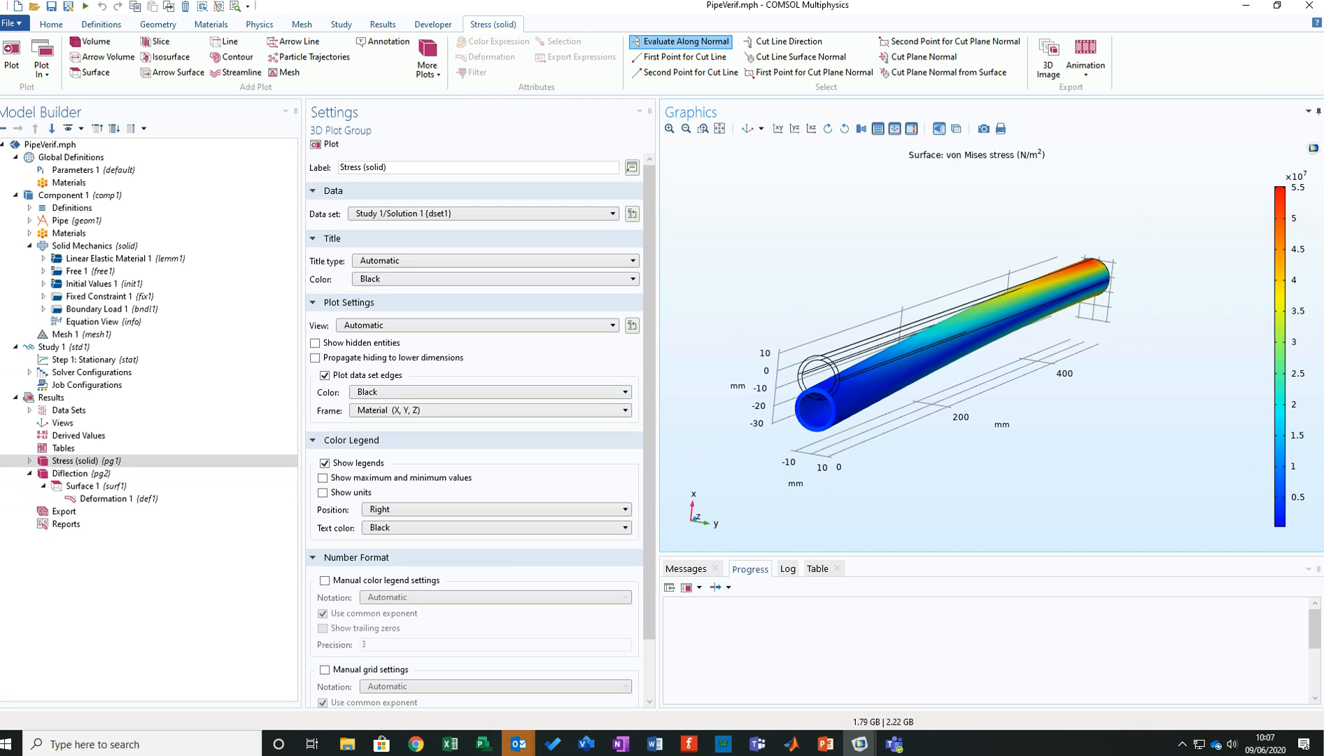
# Compare the total displacement of the Diflection plot with the Def entry in Parameters 1.
pyautogui.click(117, 499)
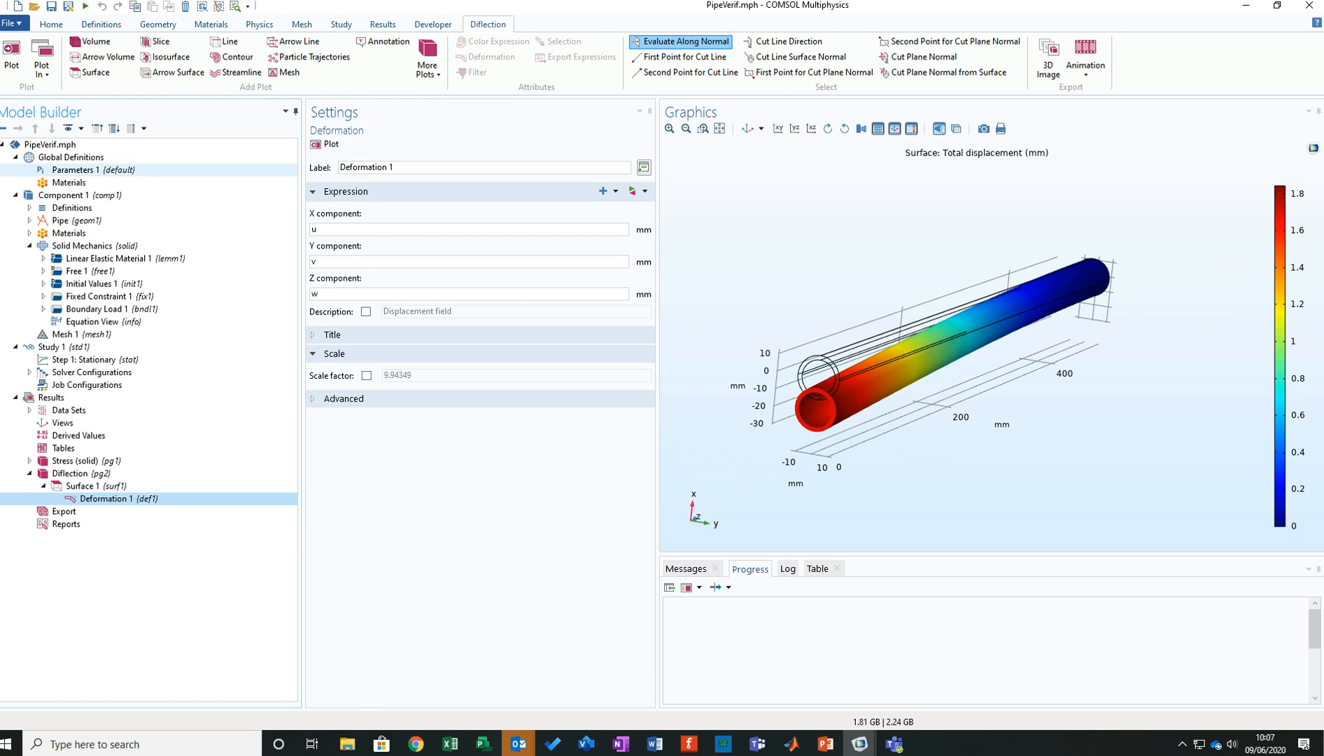
pyautogui.click(94, 170)
pyautogui.click(455, 382)
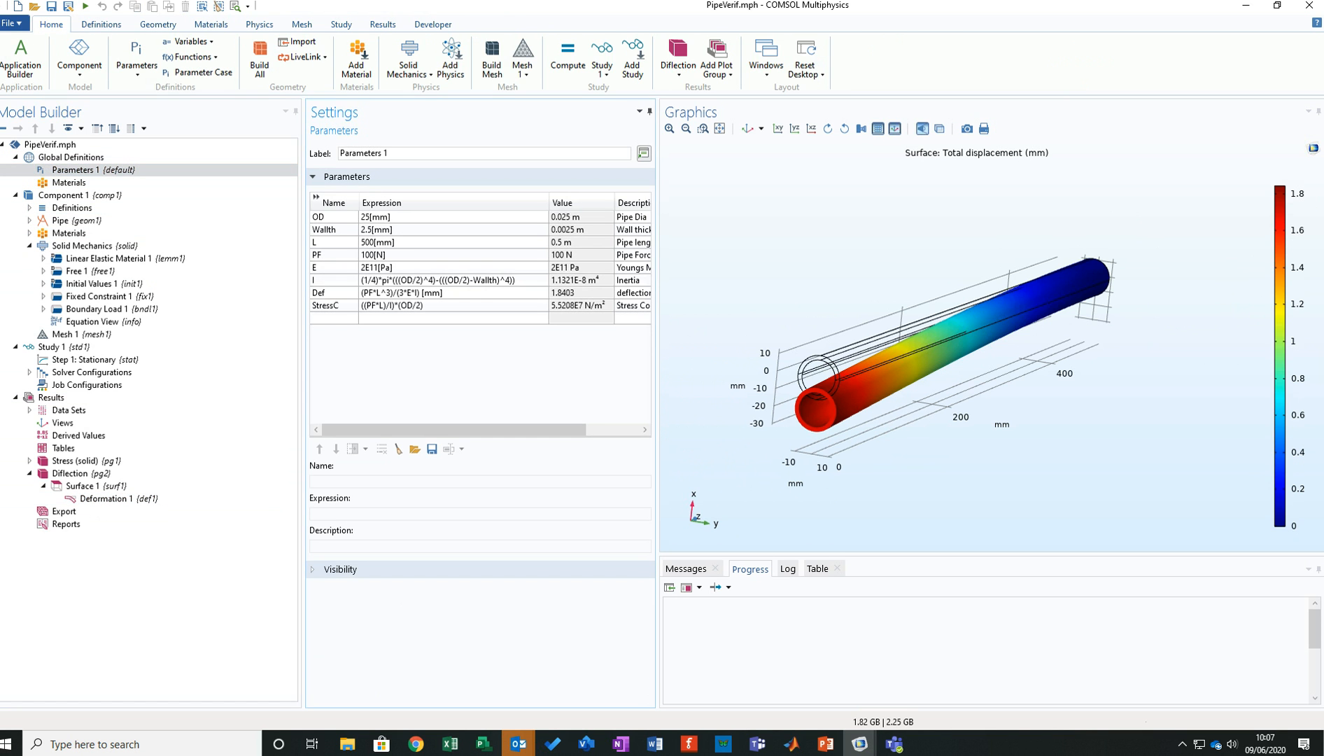
pyautogui.click(581, 293)
pyautogui.moveTo(959, 364); pyautogui.dragTo(959, 399)
pyautogui.scroll(3, 959, 343)
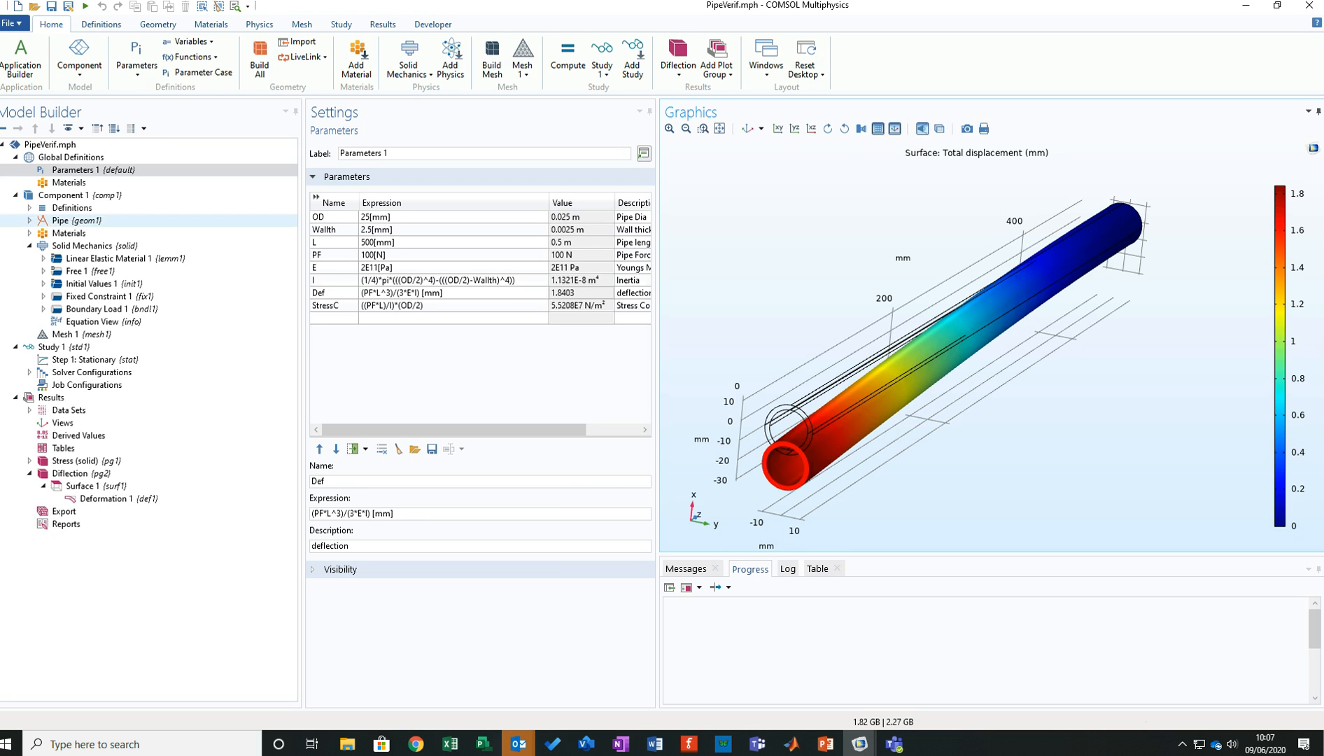
# Set the pipe force PF to 150[N] in Parameters 1 and recompute Study 1.
pyautogui.click(441, 255)
pyautogui.click(364, 255)
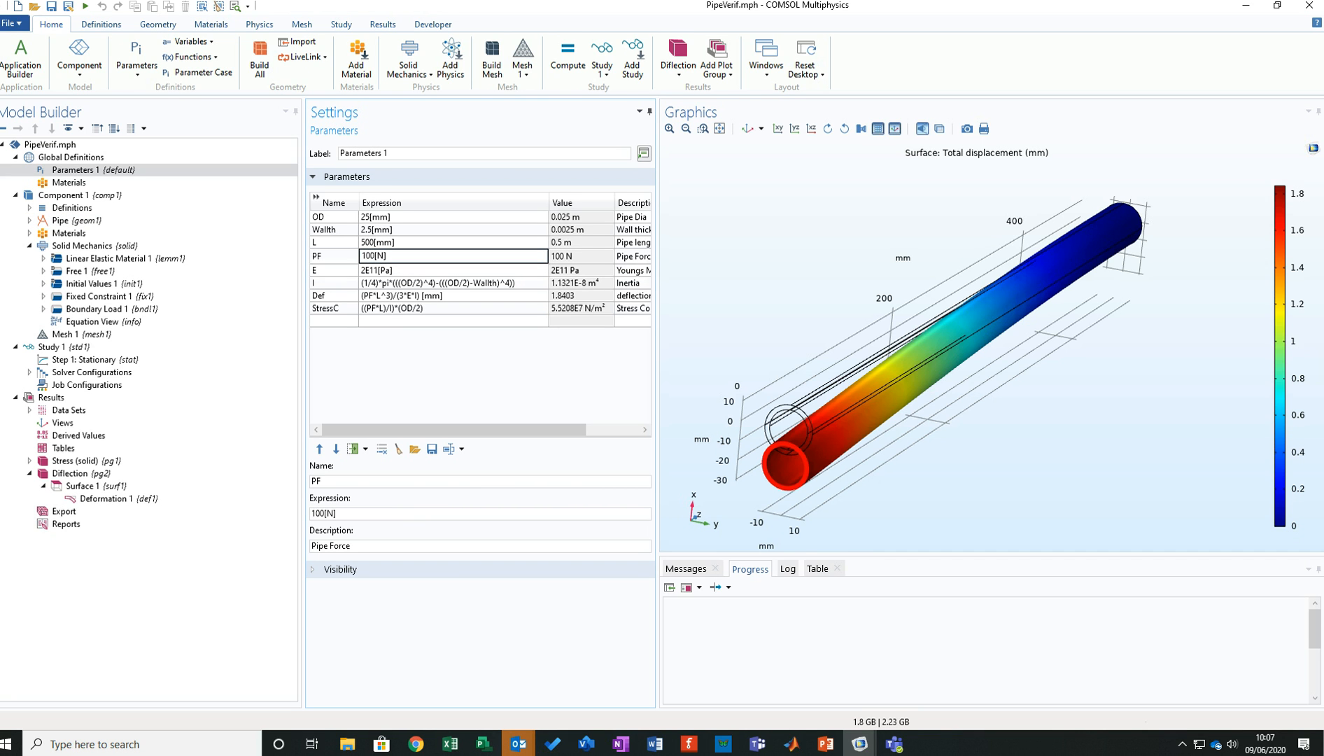
pyautogui.write('5')
pyautogui.press('Delete')
pyautogui.click(454, 320)
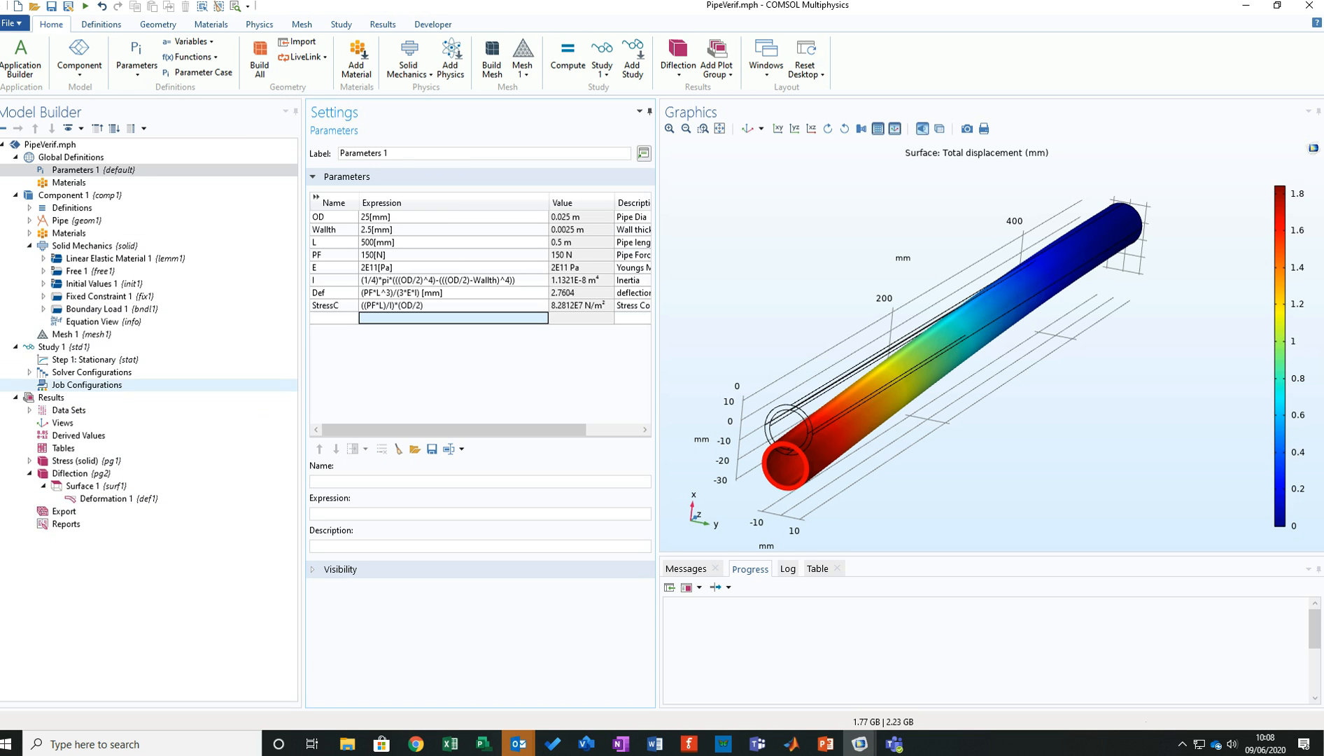
pyautogui.click(56, 347)
pyautogui.click(337, 145)
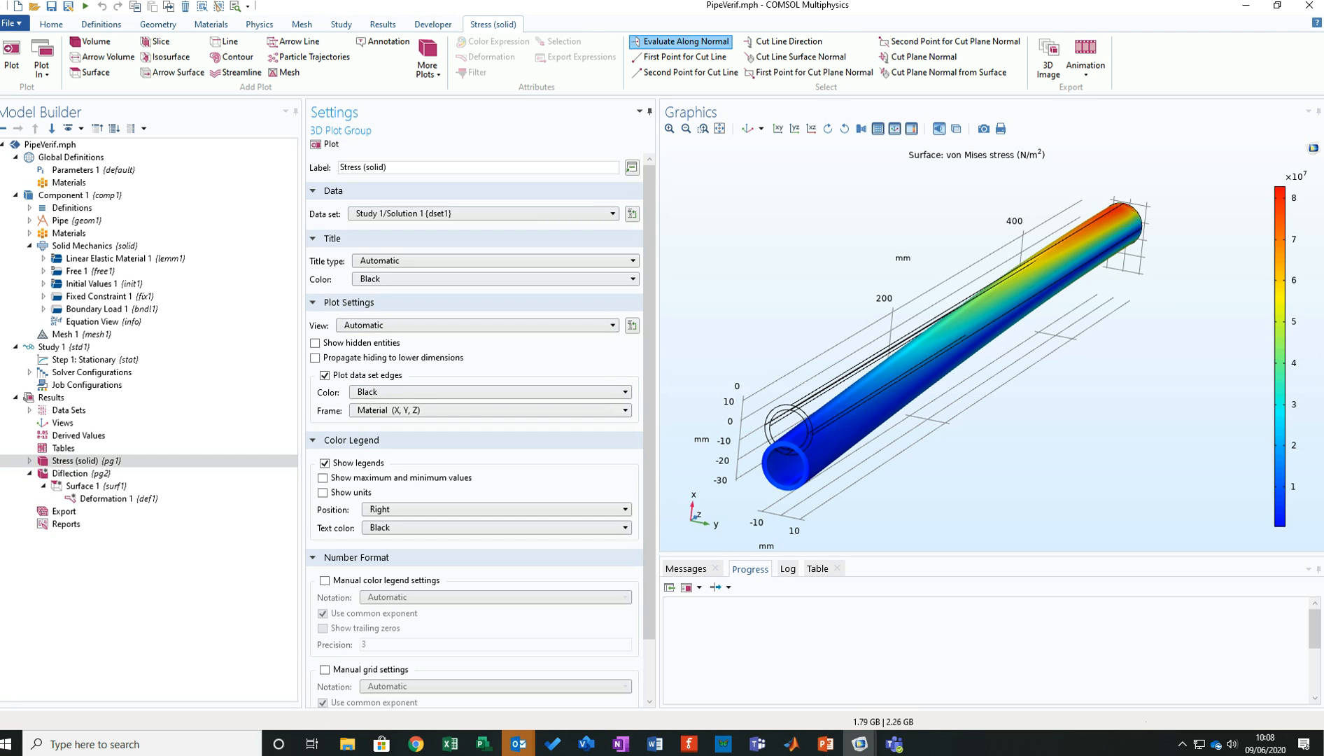
# Compare the von Mises stress in the Stress (solid) plot with the StressC entry in Parameters 1.
pyautogui.moveTo(980, 343); pyautogui.dragTo(966, 318)
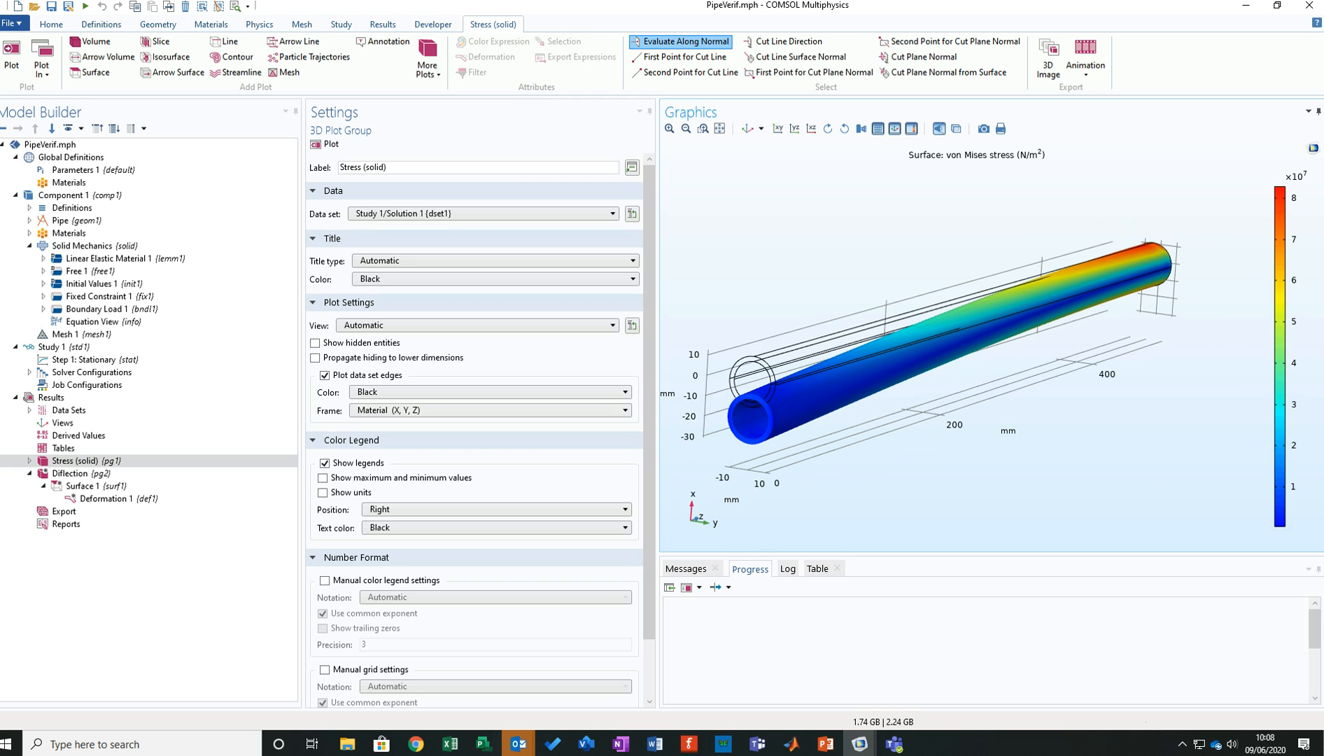
pyautogui.click(70, 183)
pyautogui.click(77, 170)
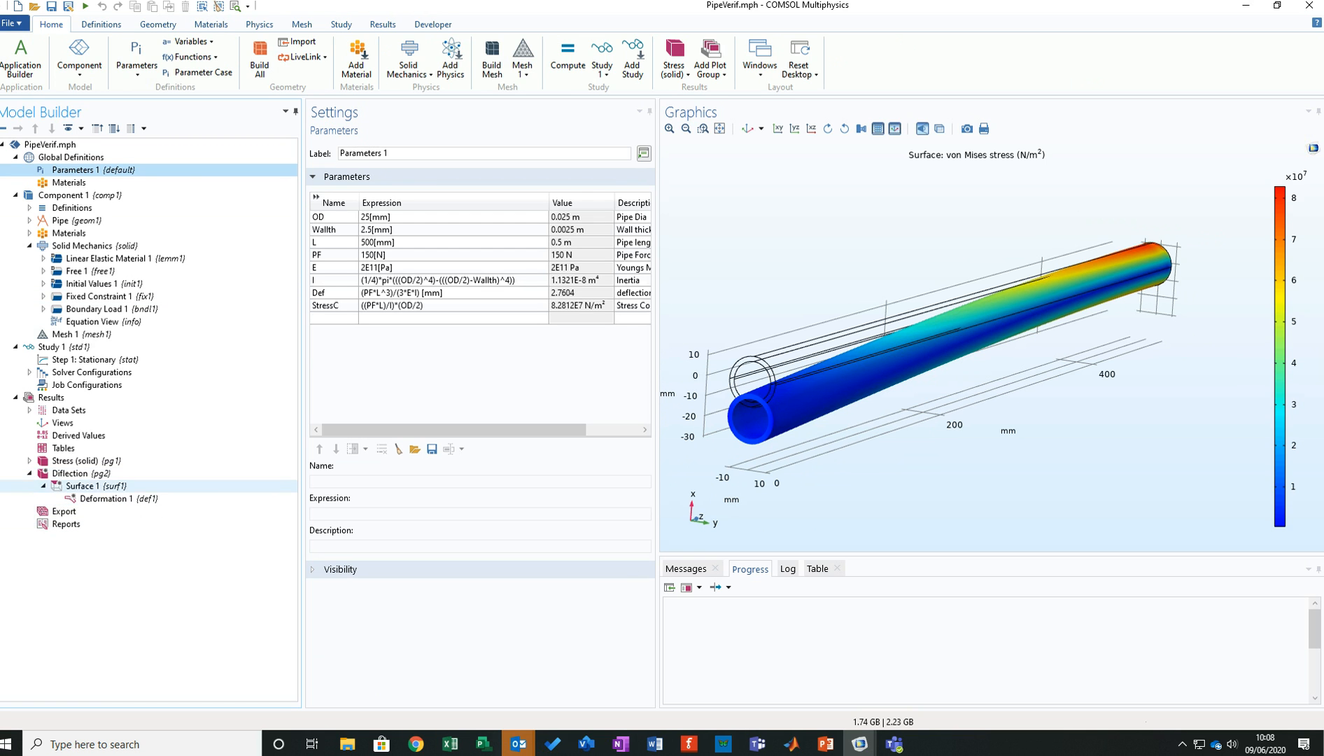
# Check the recomputed total displacement in the Diflection plot against the calculated Def value in Parameters 1.
pyautogui.click(77, 473)
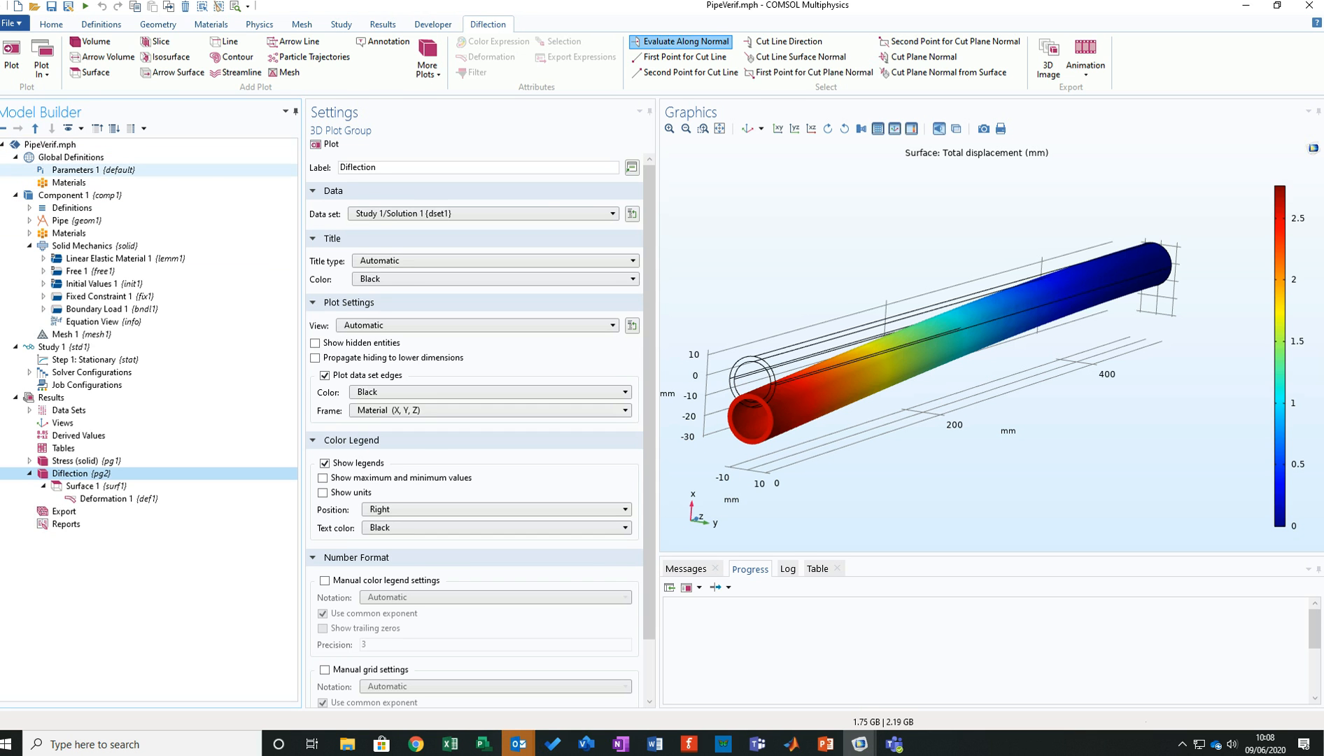
pyautogui.click(84, 169)
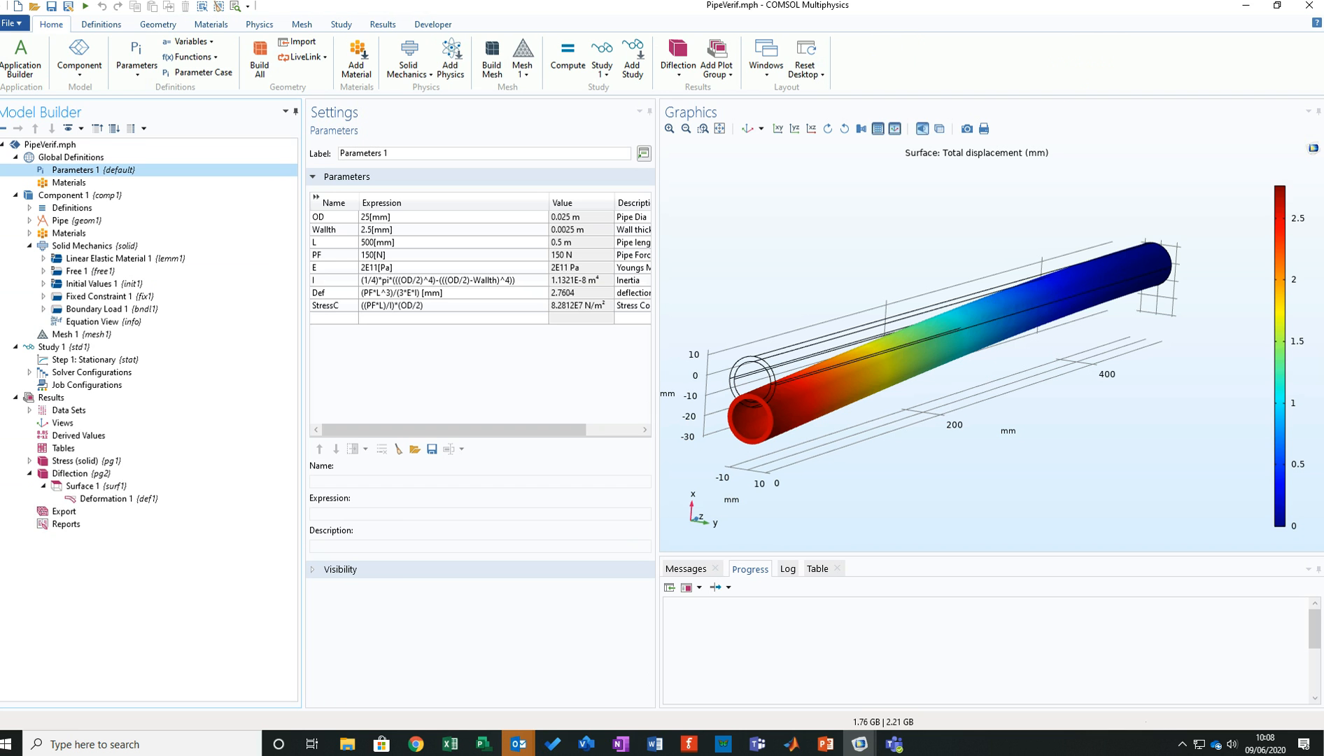
pyautogui.moveTo(910, 350)
pyautogui.mouseDown()
pyautogui.moveTo(994, 353)
pyautogui.moveTo(952, 399)
pyautogui.moveTo(910, 371)
pyautogui.mouseUp()
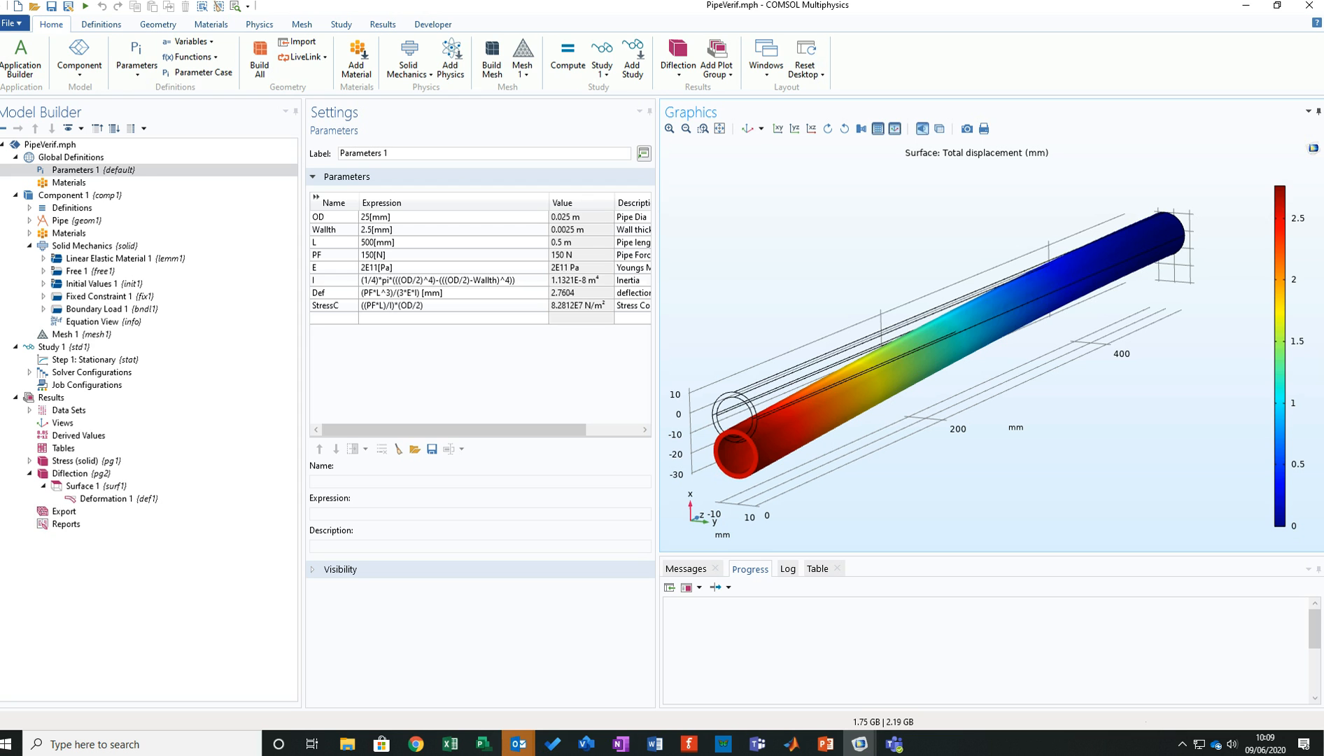
pyautogui.click(1182, 744)
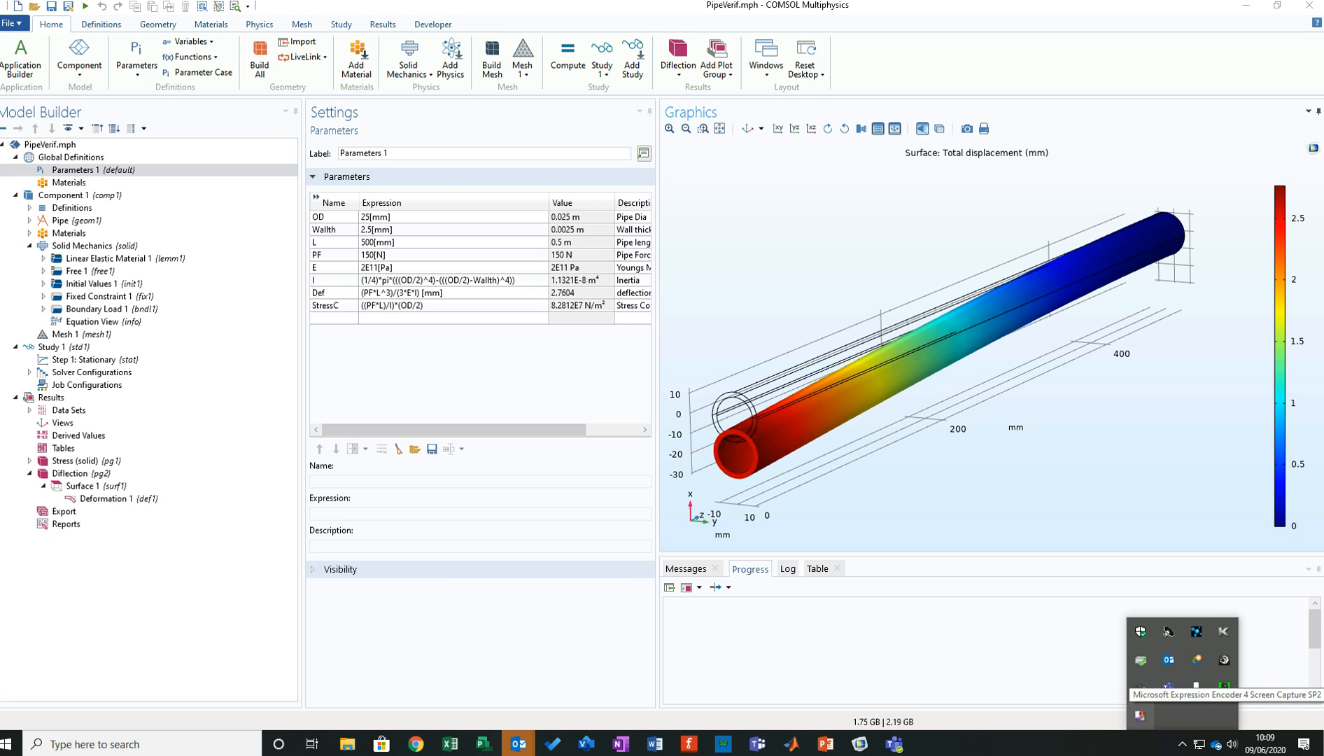
pyautogui.rightClick(1140, 715)
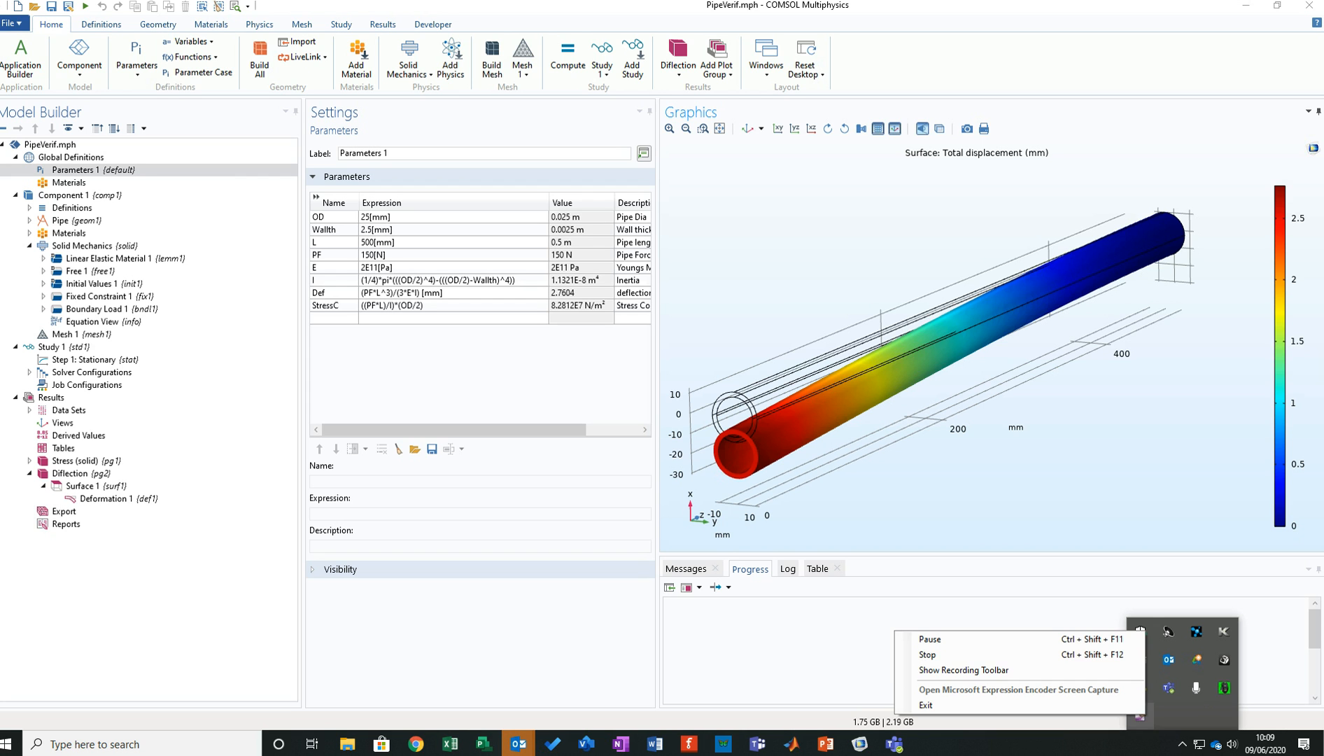